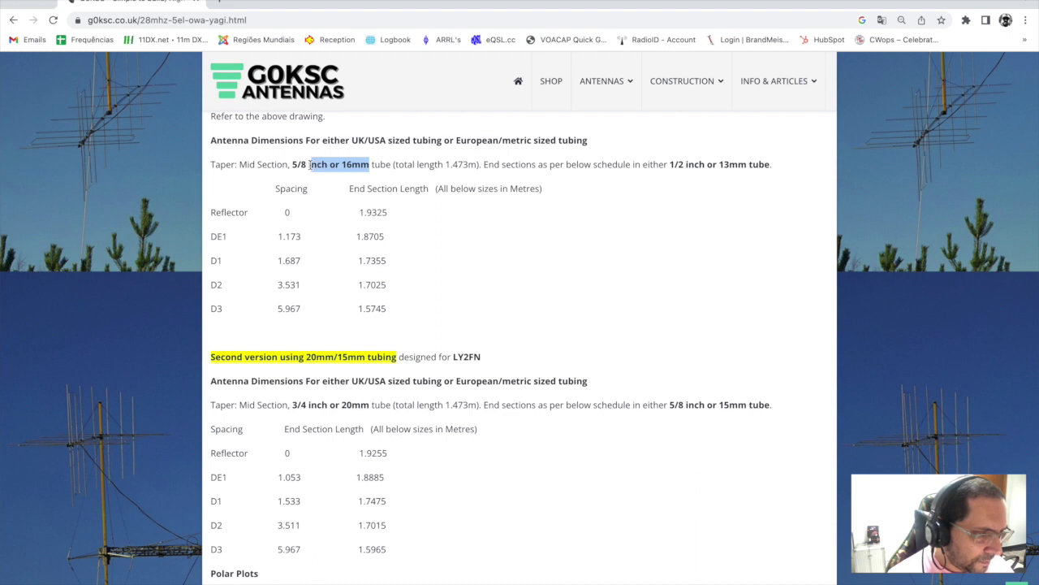
Step: Examine the mid-section and end-section tube diameters given for the first version of the 5-element OWA Yagi
left_click(328, 167)
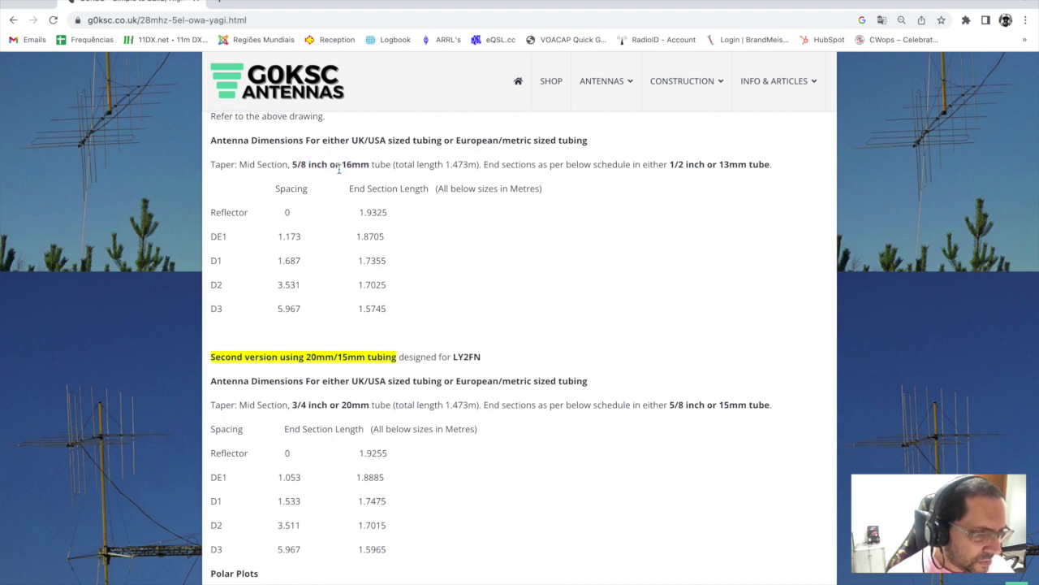
left_click_drag(341, 165, 370, 168)
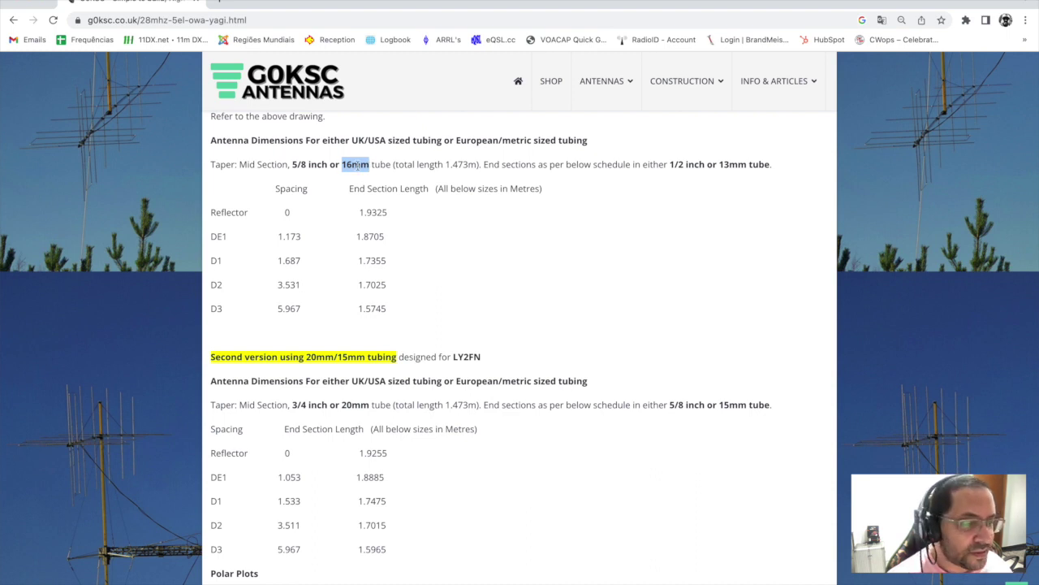
left_click(319, 163)
left_click_drag(366, 163, 335, 163)
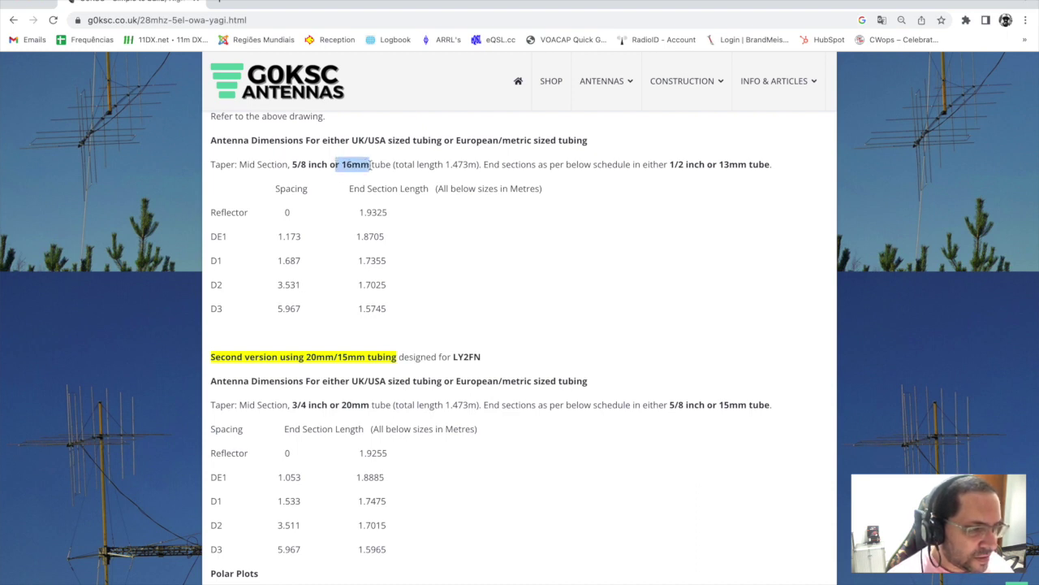
left_click_drag(719, 165, 746, 166)
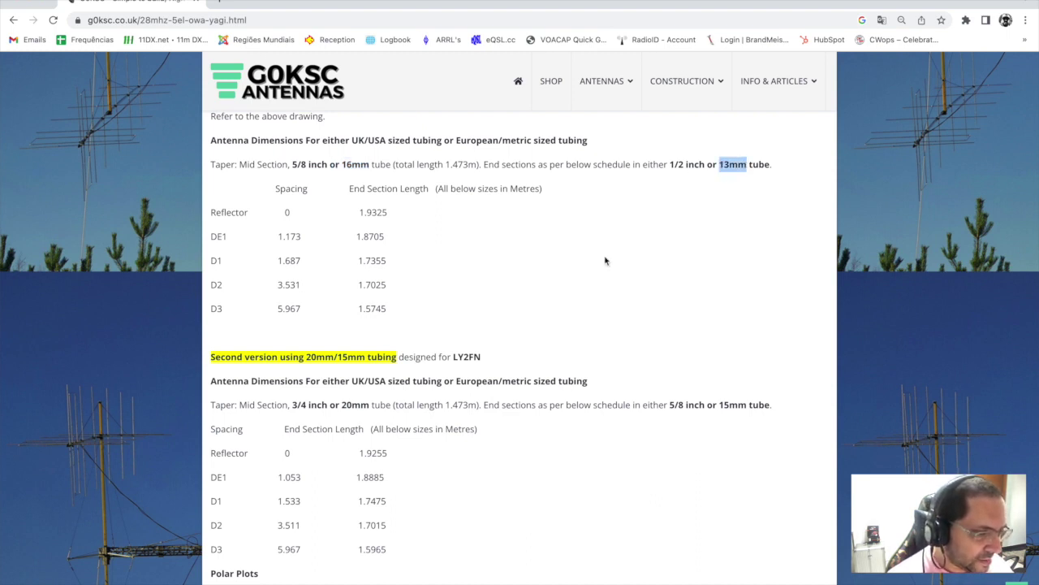
scroll(605, 260, "down", 1)
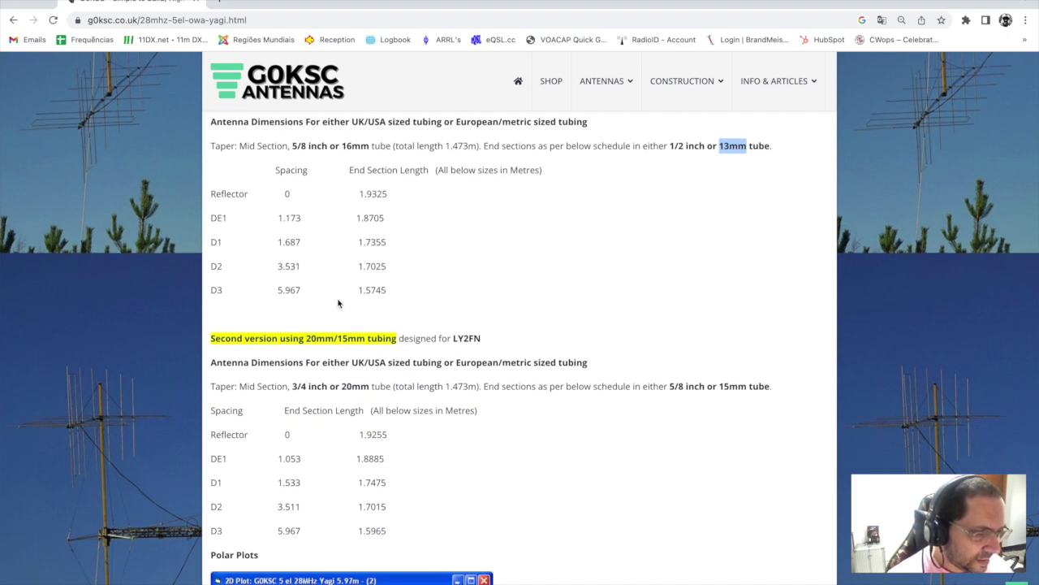
Step: Examine the mid-section and end-section tube diameters and the dimension table of the second version designed for LY2FN
left_click(351, 376)
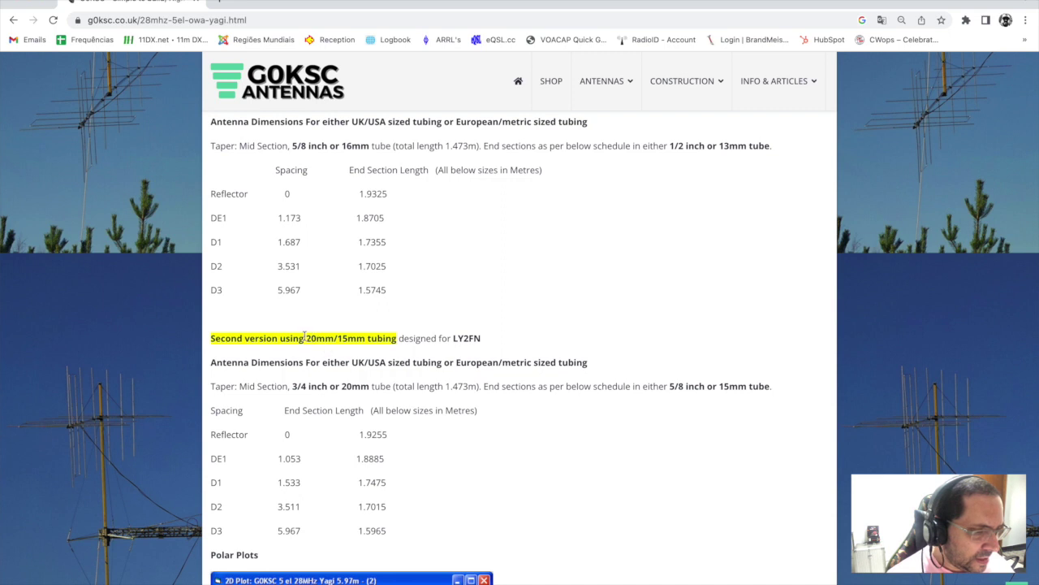
left_click_drag(308, 339, 372, 339)
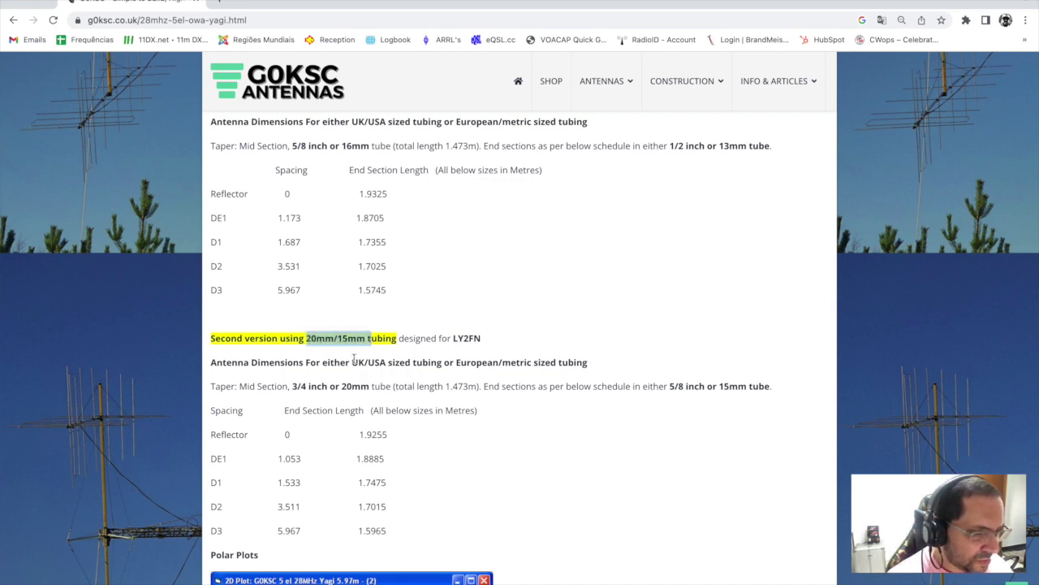
left_click_drag(310, 386, 382, 389)
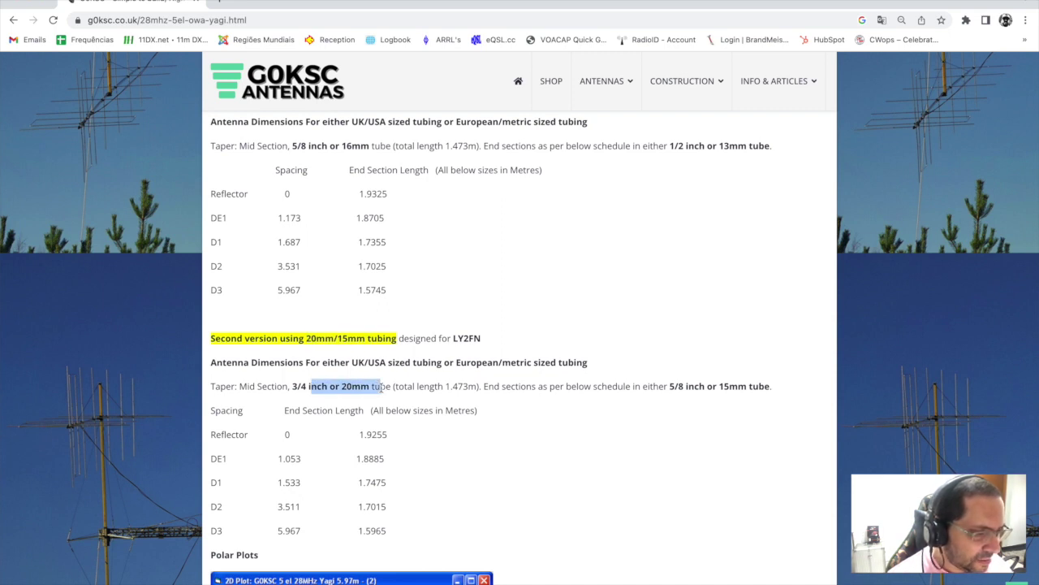
left_click(381, 387)
left_click_drag(699, 390, 768, 387)
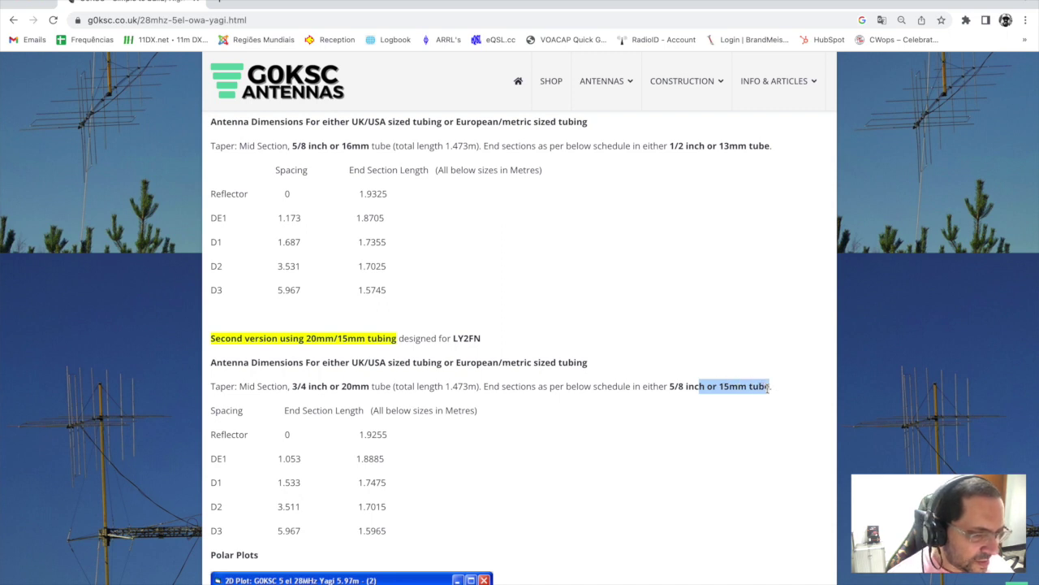
scroll(767, 387, "down", 1)
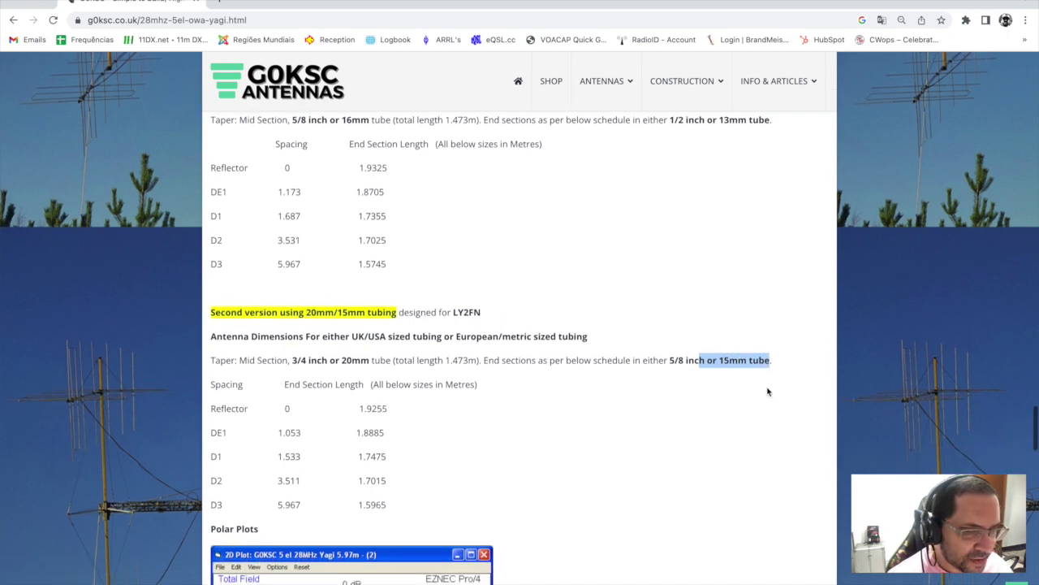
scroll(768, 388, "up", 1)
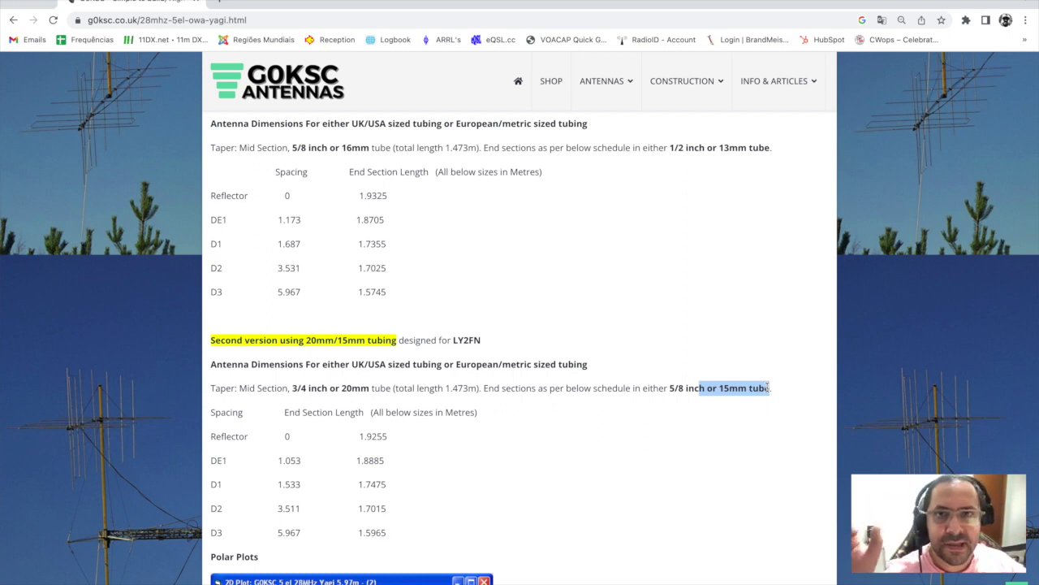
scroll(768, 388, "down", 3)
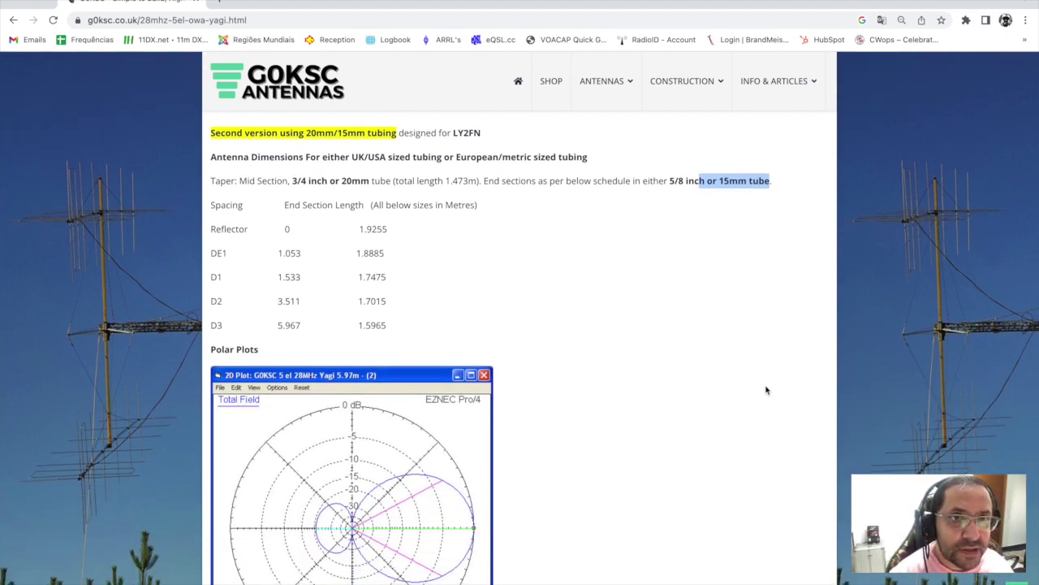
scroll(648, 377, "down", 1)
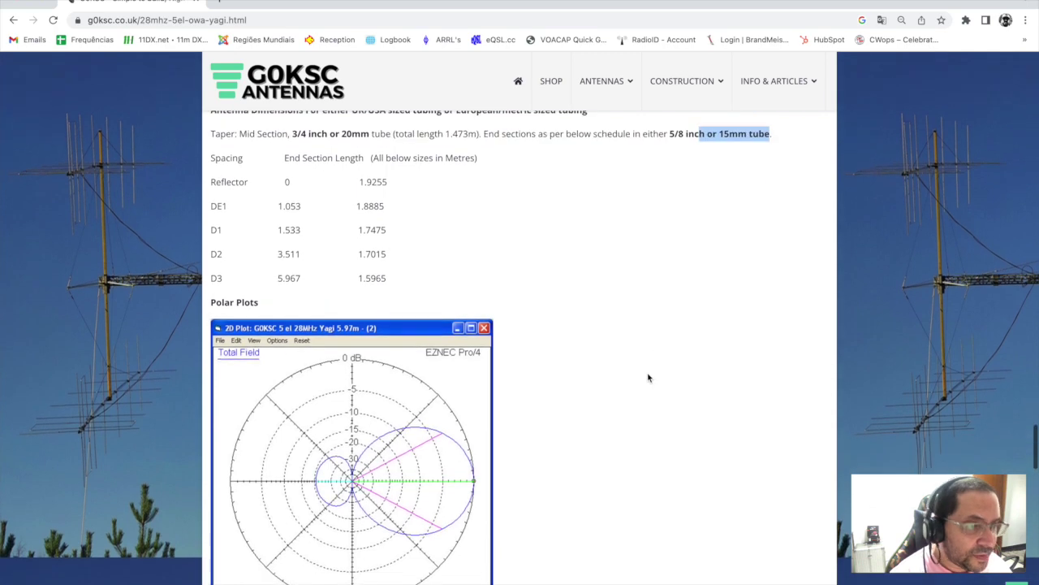
Step: Switch to the Windows desktop, launch MMANA-GAL Basic and rotate the empty antenna view
key("ctrl+Right")
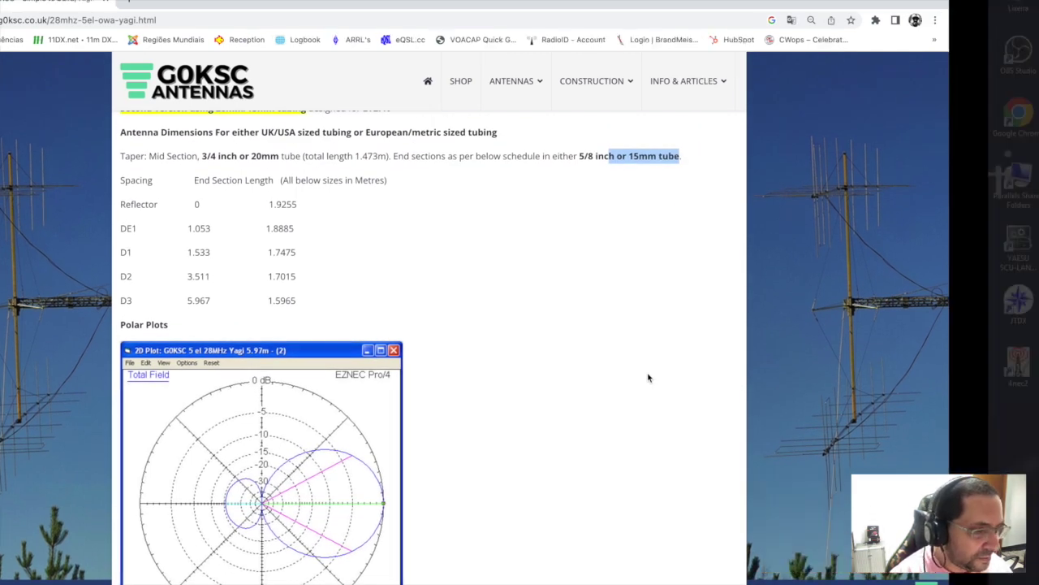
left_click(522, 204)
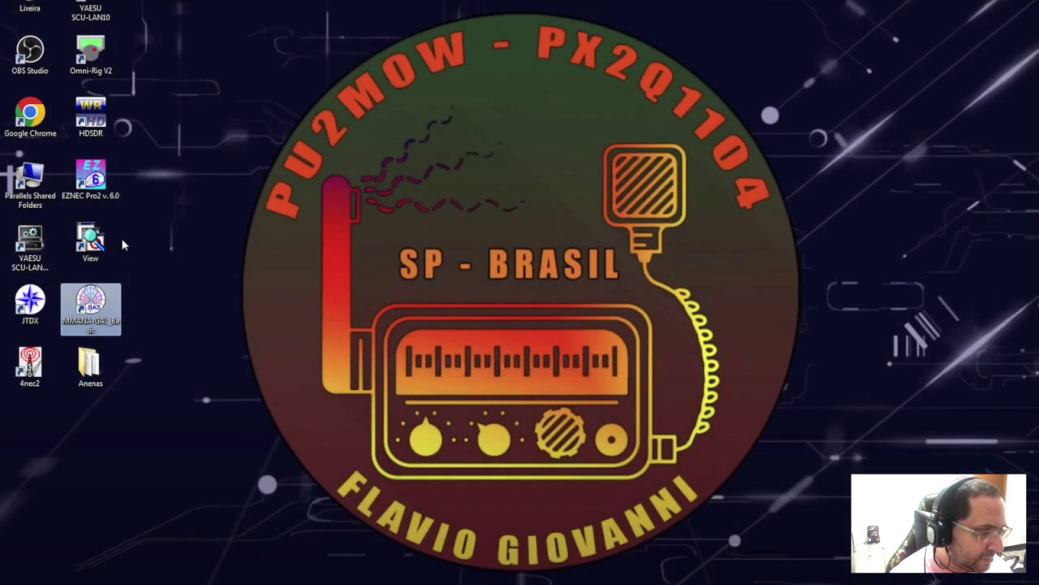
double_click(94, 315)
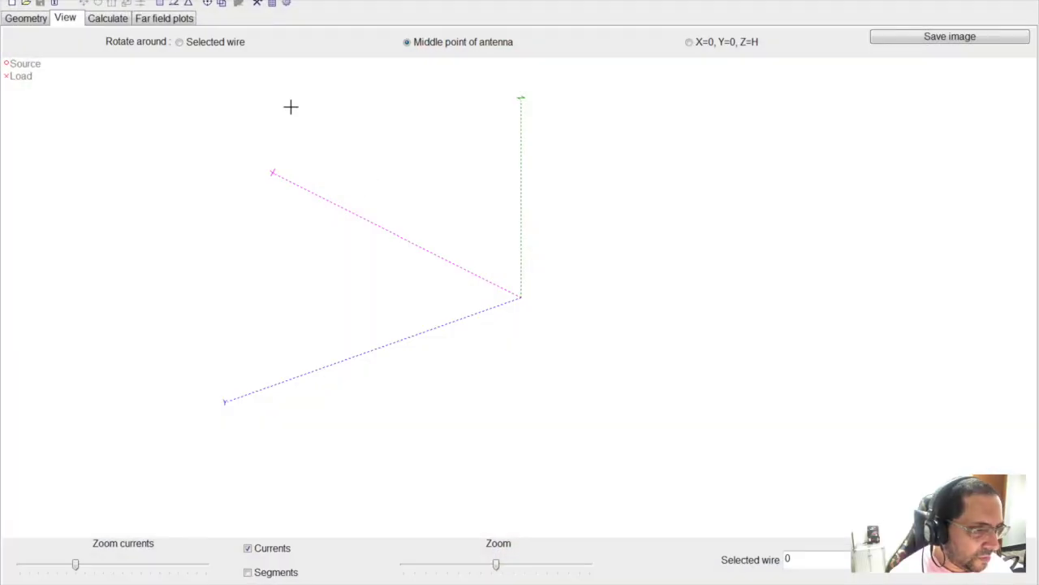
left_click_drag(317, 236, 455, 249)
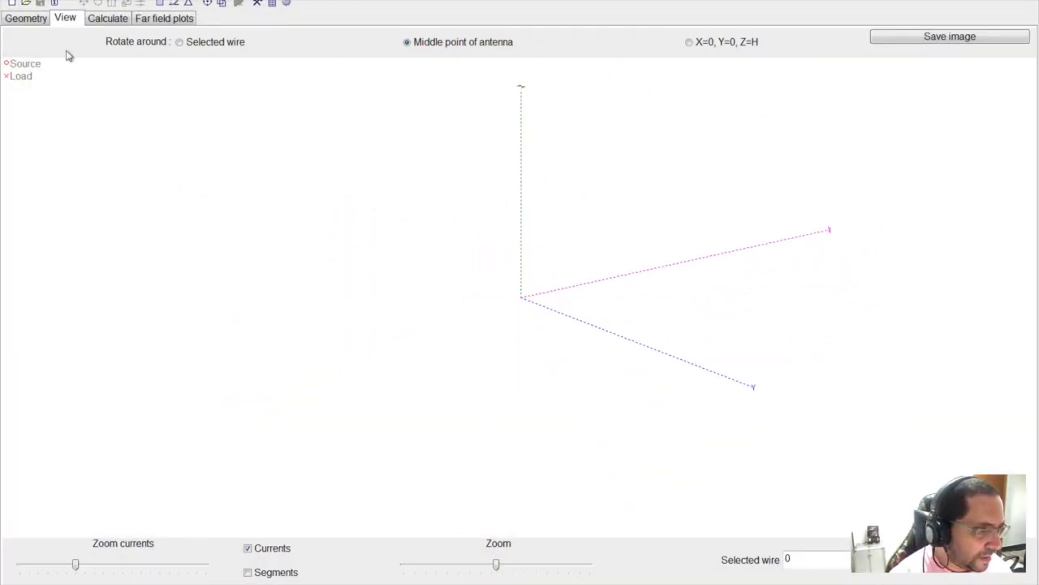
Step: Set the new antenna's frequency to 28.500 MHz in its geometry settings
left_click(31, 19)
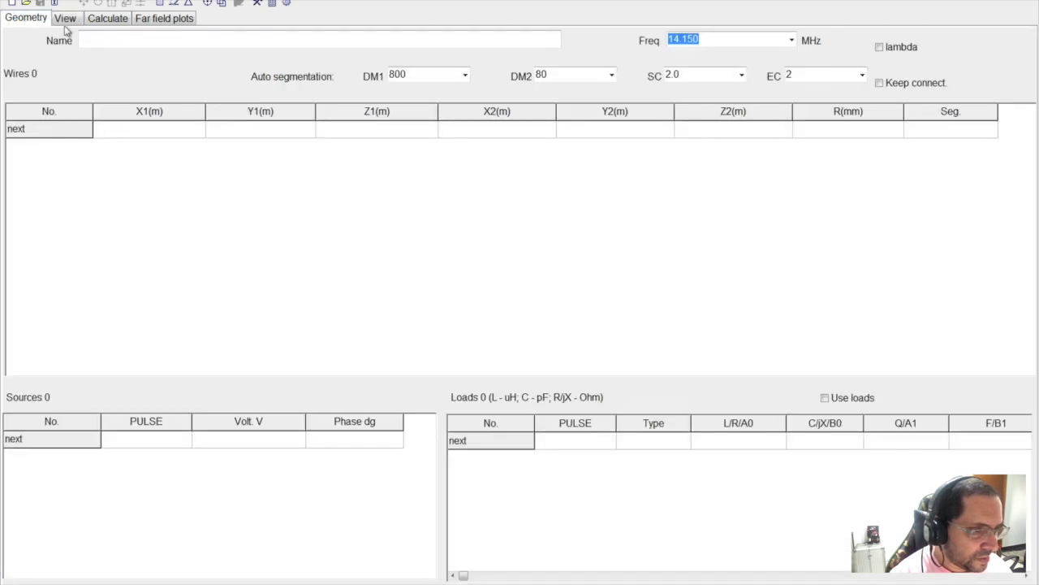
left_click(791, 42)
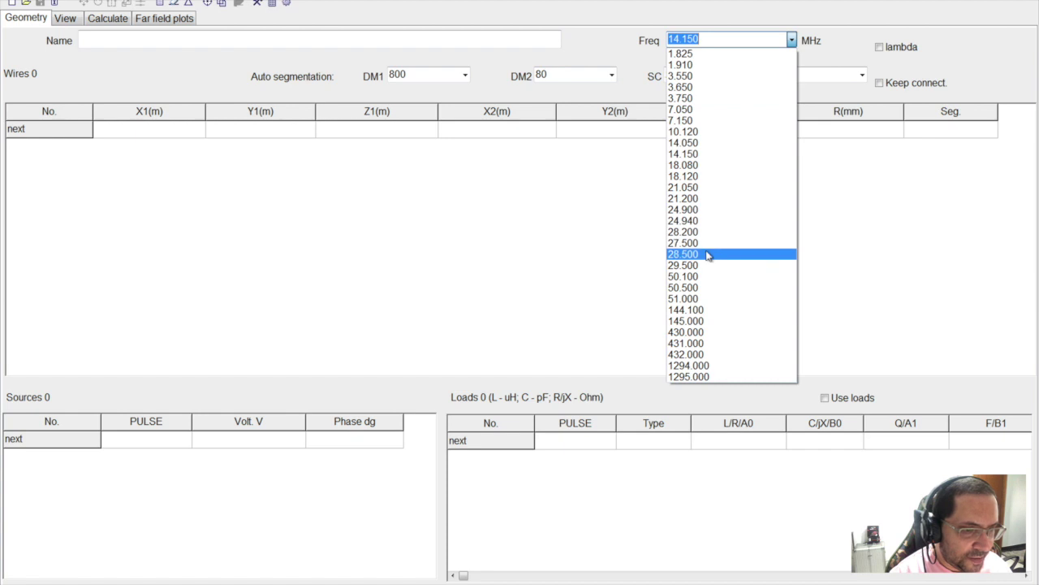
left_click(707, 255)
left_click(761, 44)
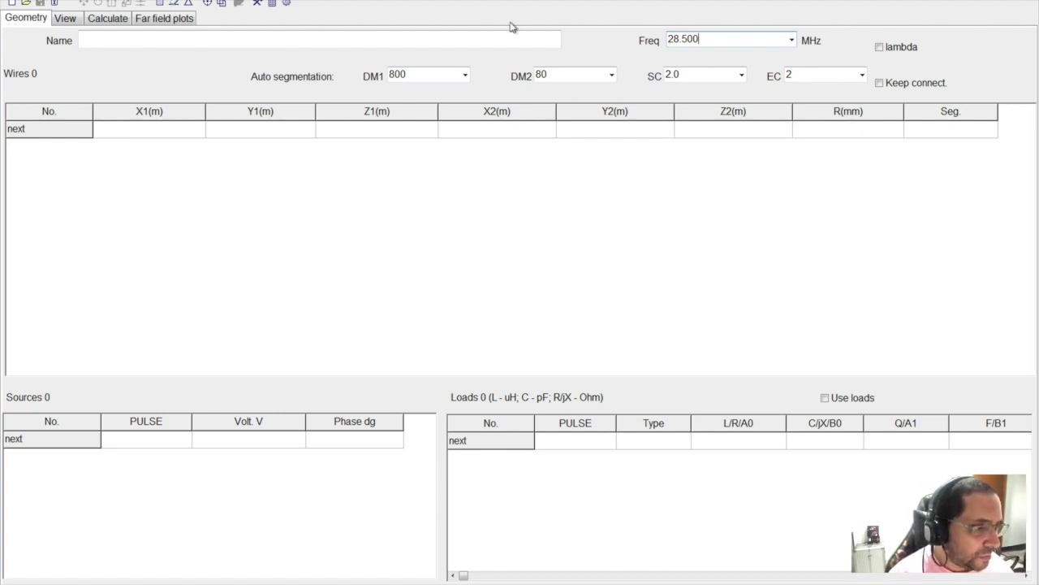
Step: Name the antenna "OWA 5 EL FG" and open the element editor
left_click(236, 44)
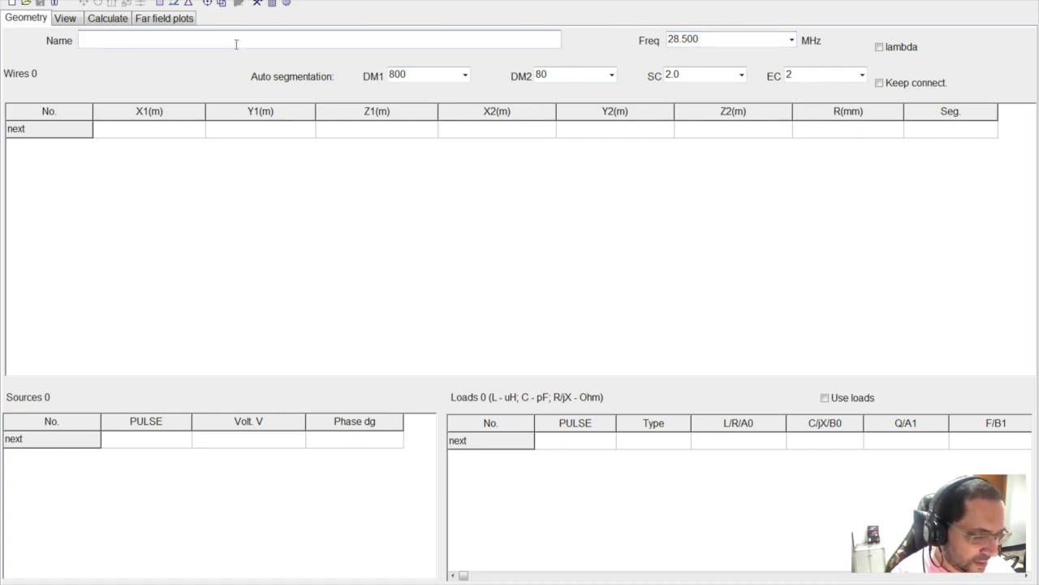
type("OWA 5 EL")
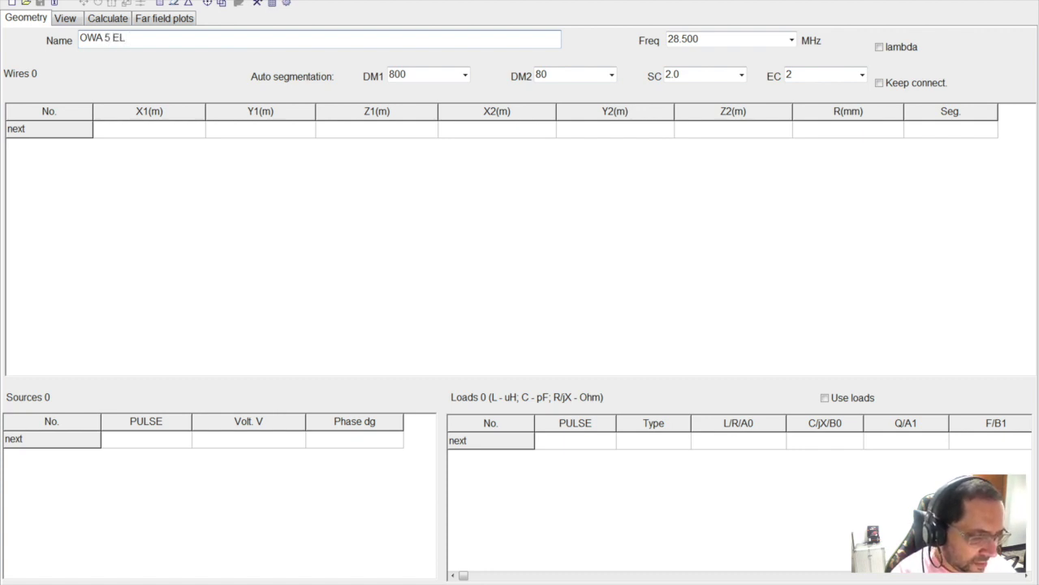
type(" FG")
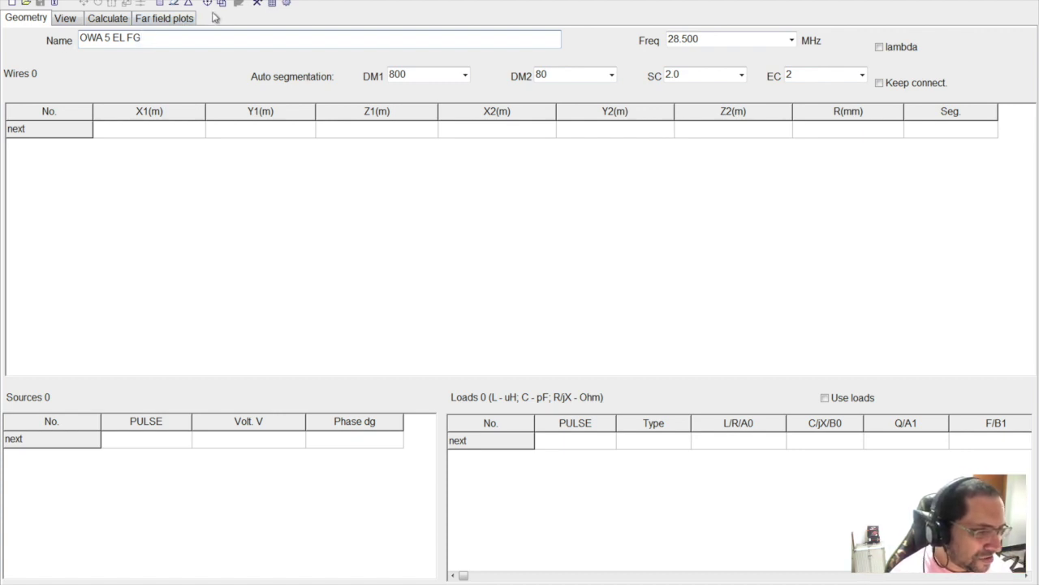
left_click(190, 4)
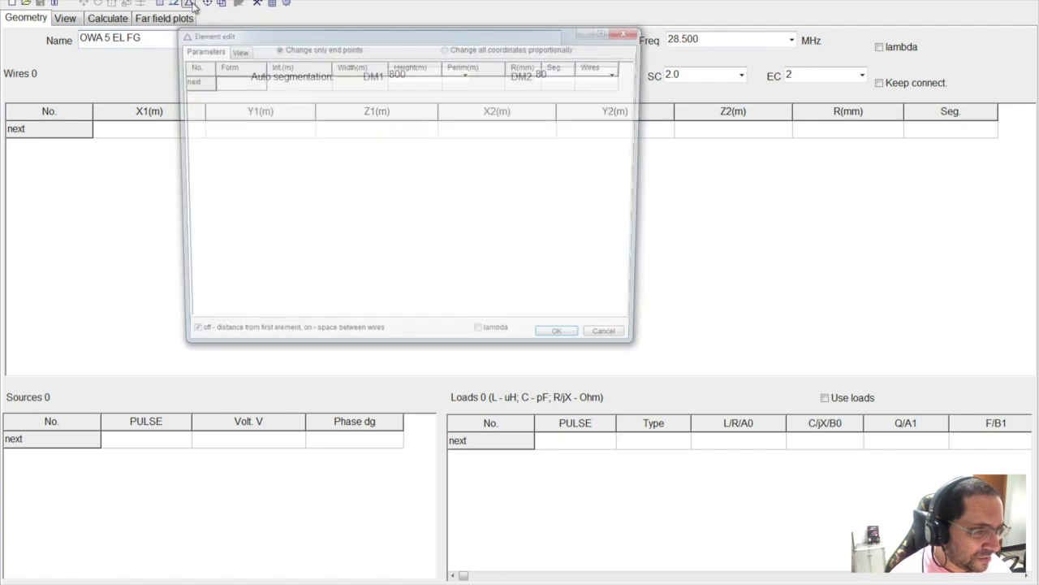
left_click_drag(267, 38, 353, 75)
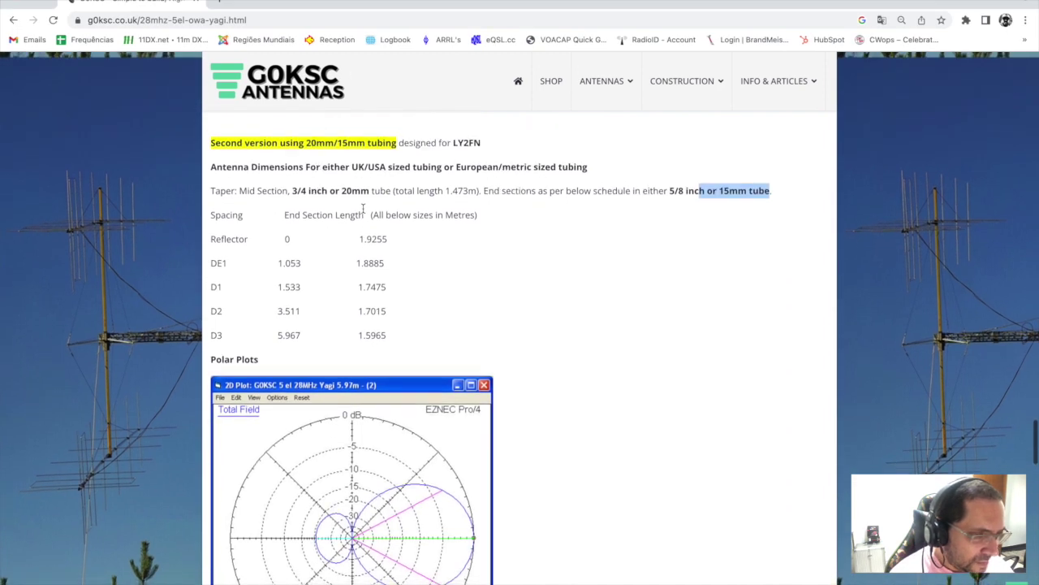
Step: Switch back to the G0KSC page in Chrome and examine the Reflector and DE1 spacing and end-section lengths of the second version
scroll(363, 208, "down", 1)
scroll(363, 208, "down", 1)
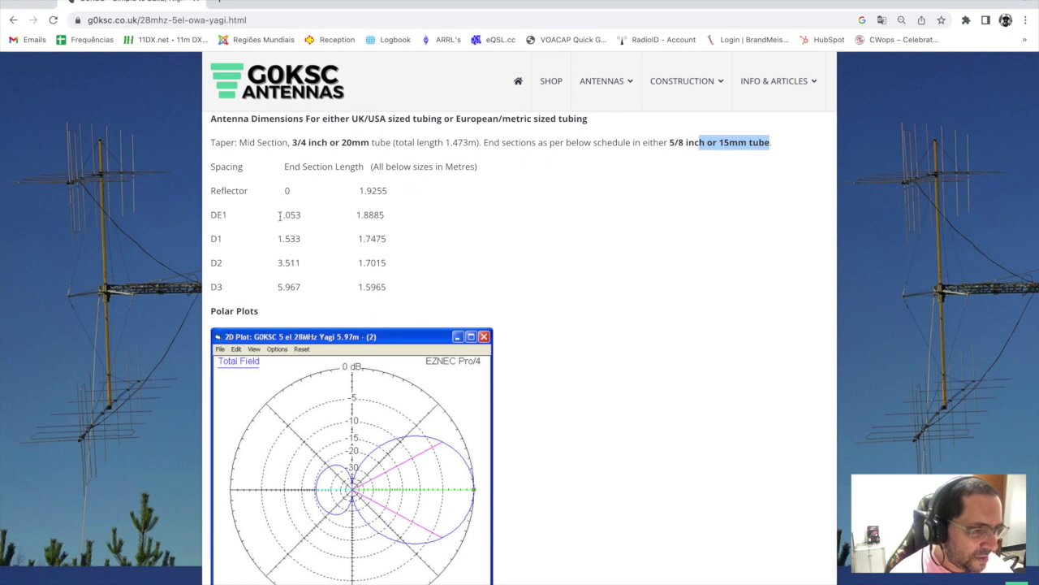
left_click_drag(211, 214, 390, 224)
left_click_drag(225, 190, 395, 193)
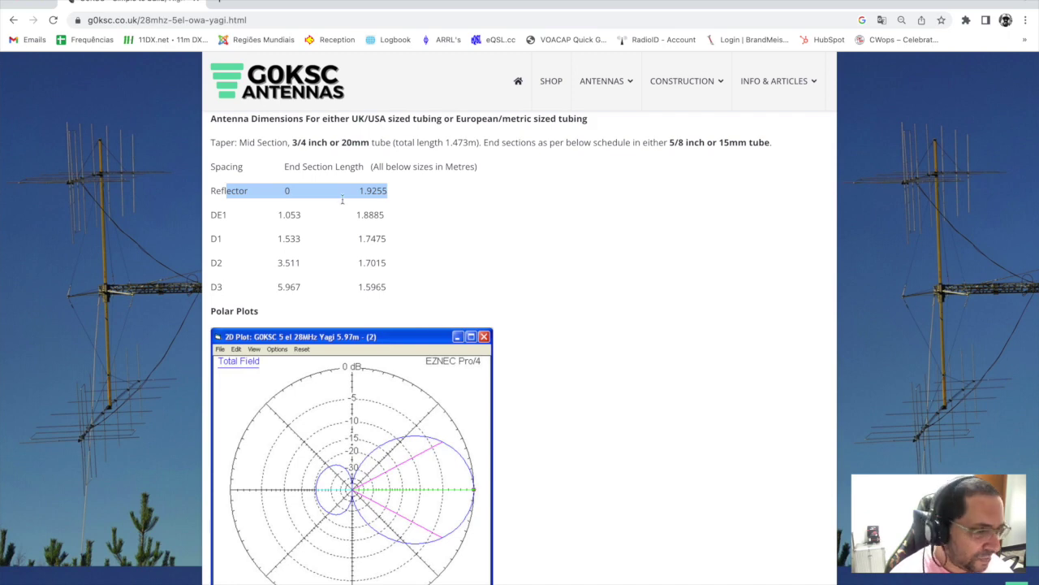
left_click(225, 215)
Step: Examine the antenna layout drawing and compare the mid-section tube sizes and dimension tables of both versions
scroll(276, 218, "up", 4)
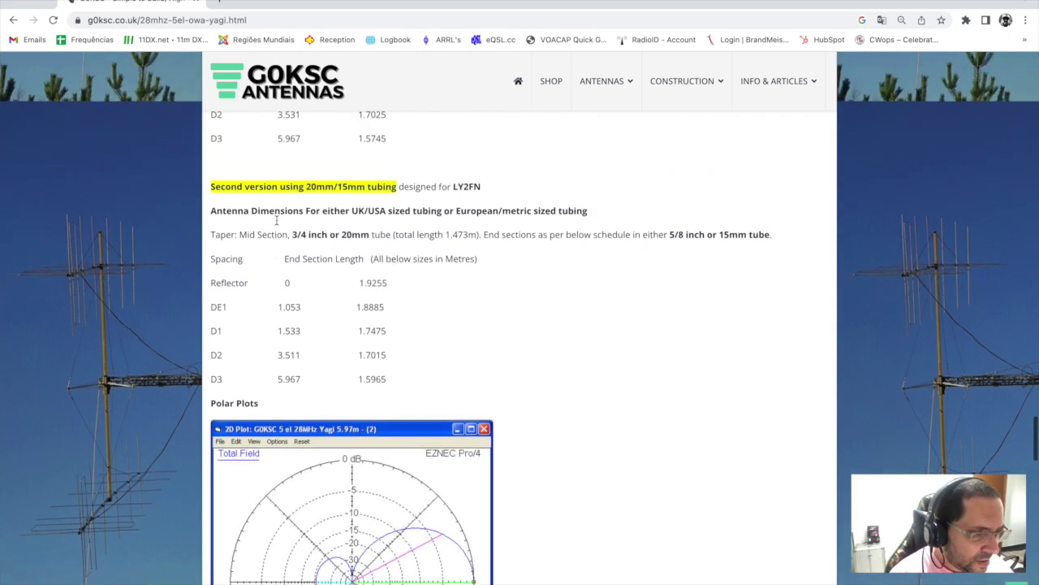
scroll(276, 220, "up", 8)
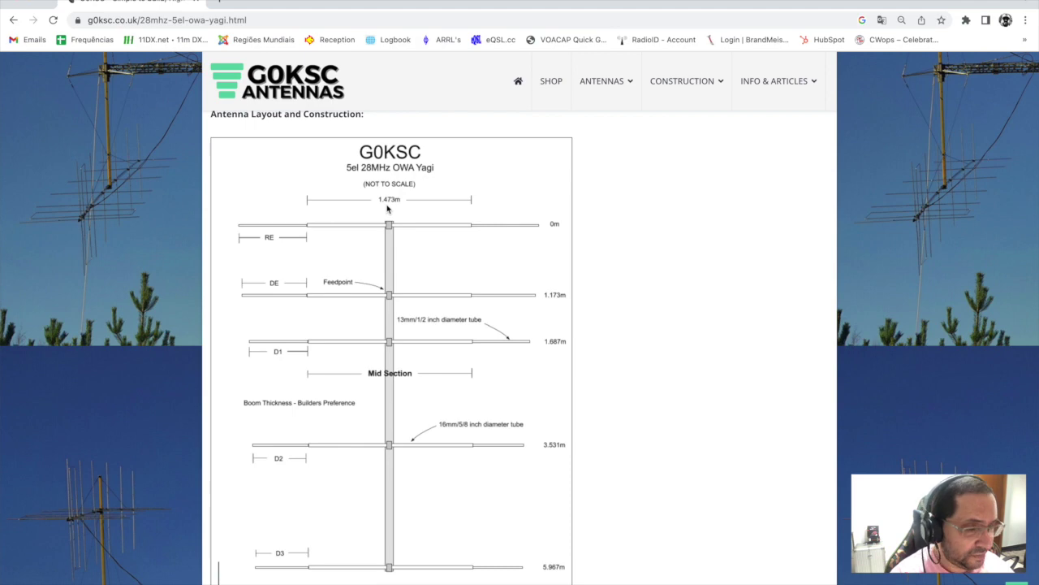
scroll(387, 210, "down", 8)
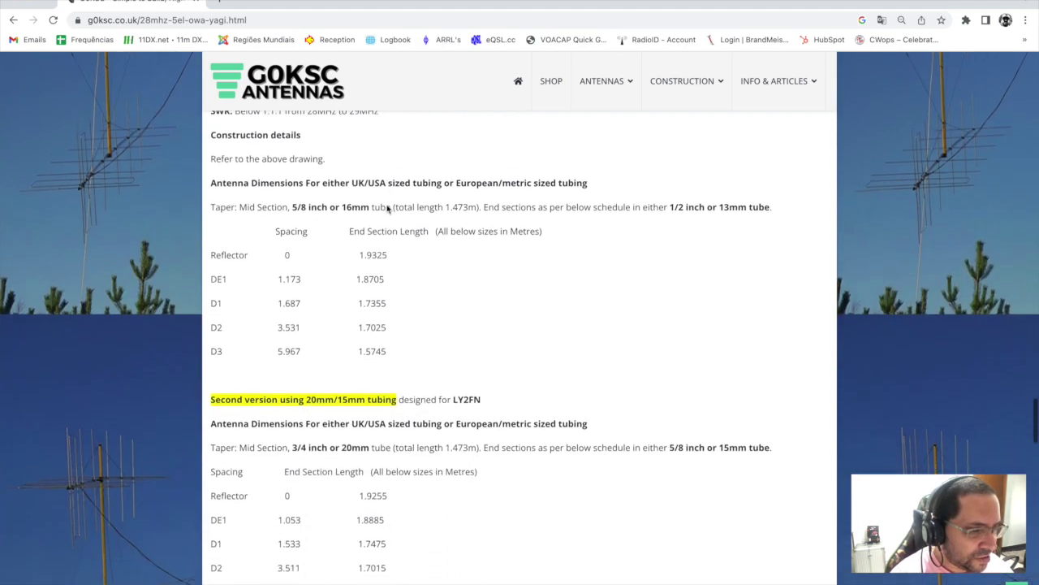
scroll(388, 210, "down", 2)
scroll(387, 209, "down", 1)
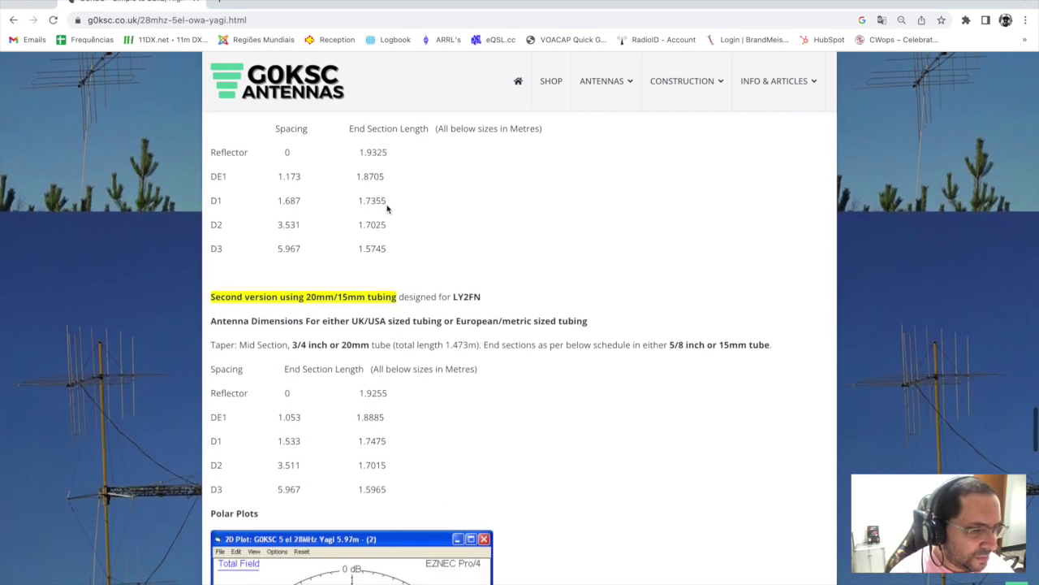
scroll(387, 209, "up", 1)
scroll(388, 209, "down", 1)
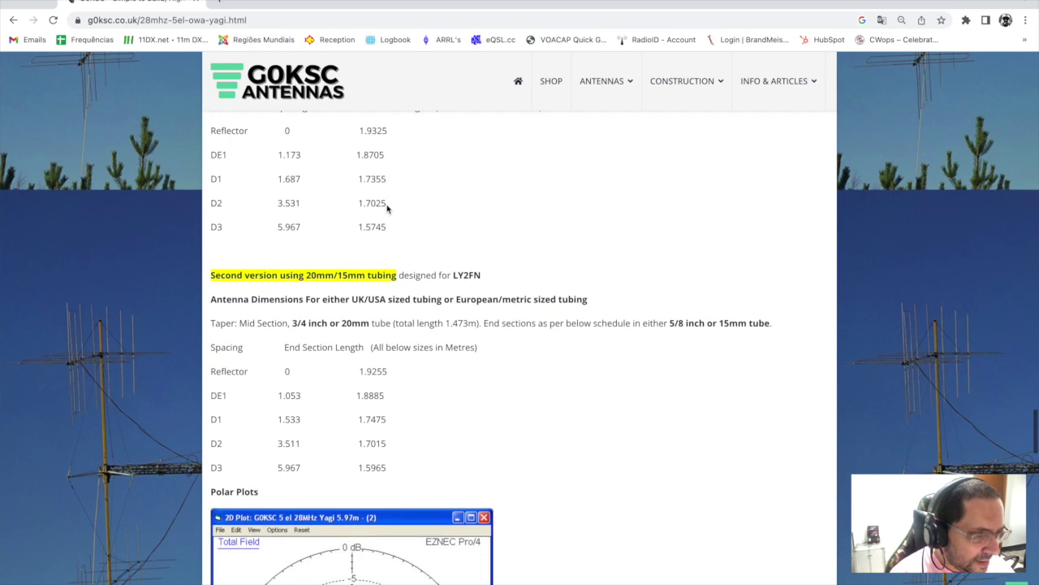
scroll(387, 210, "down", 1)
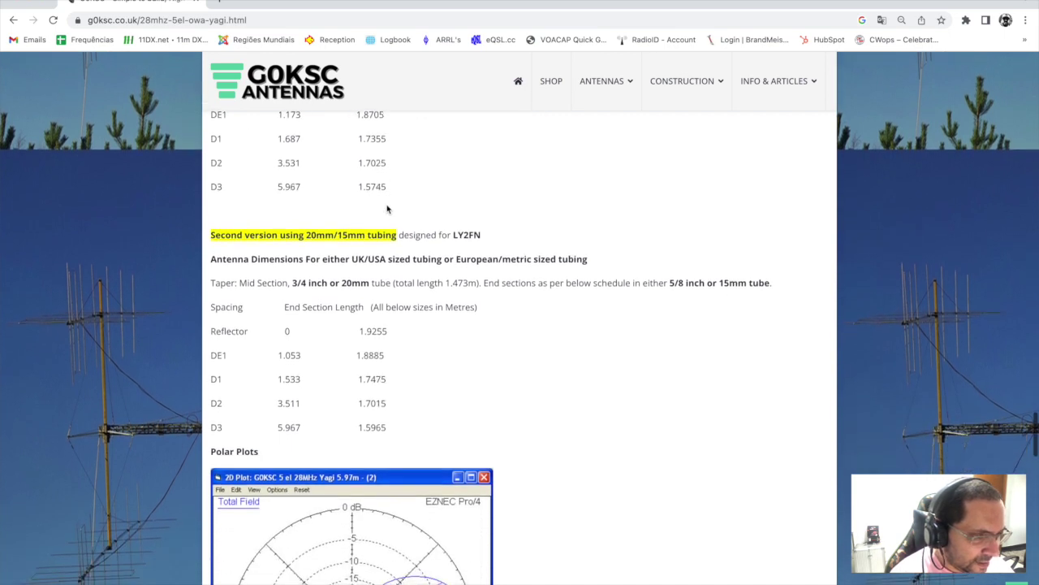
double_click(355, 282)
scroll(347, 283, "up", 1)
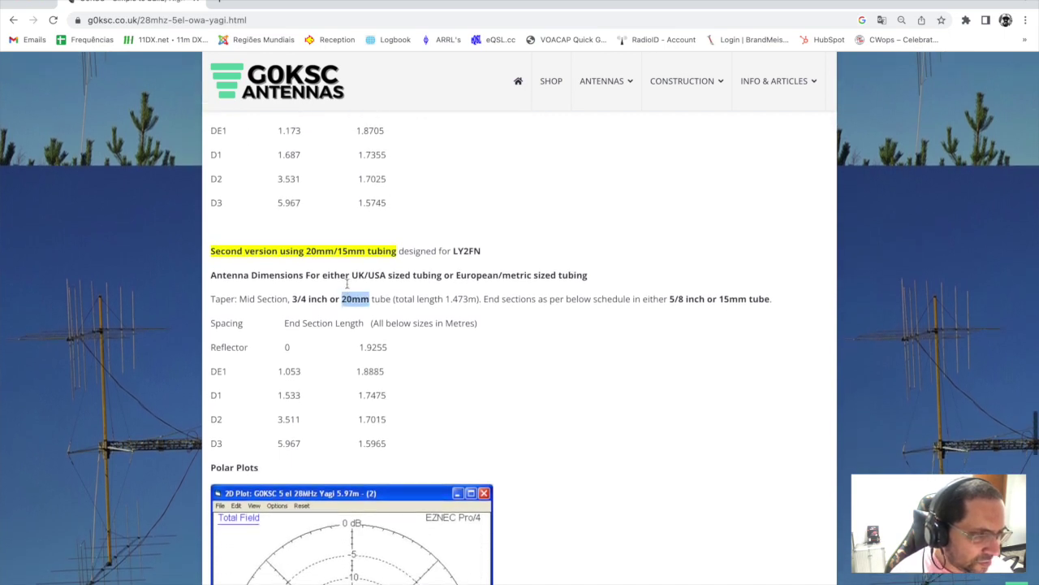
scroll(347, 283, "up", 2)
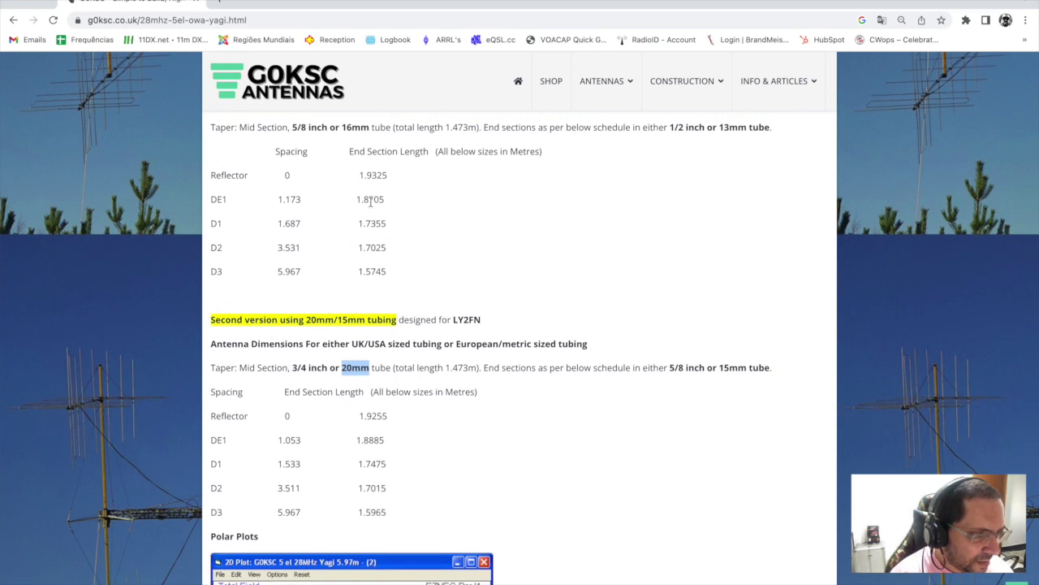
Step: Look up the second version's DE1 end-section length, then add 1.473, 1.8885 and 1.8885 in the Calculator
scroll(379, 293, "down", 3)
double_click(372, 327)
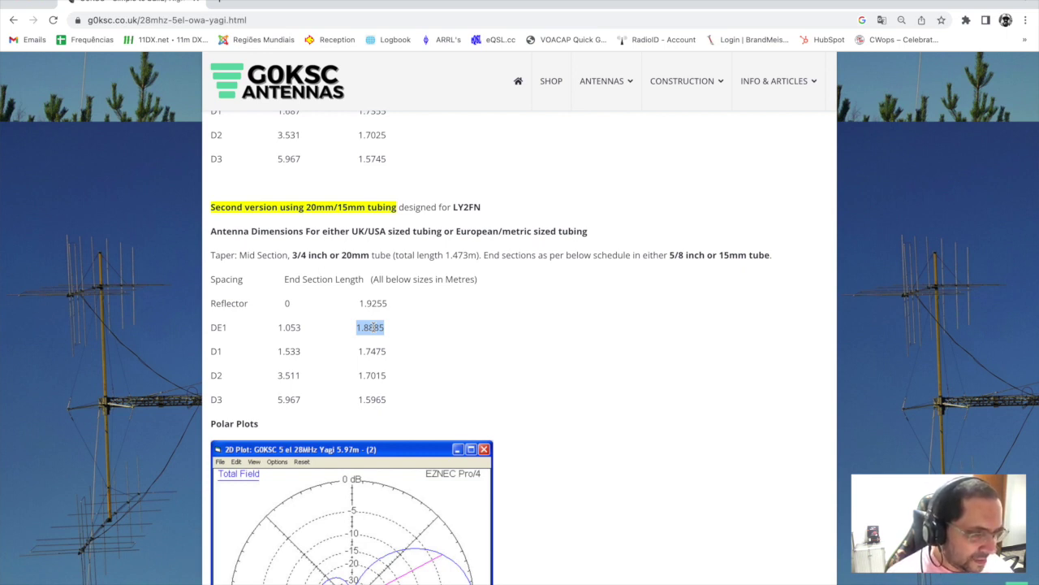
mouse_move(707, 578)
left_click(751, 579)
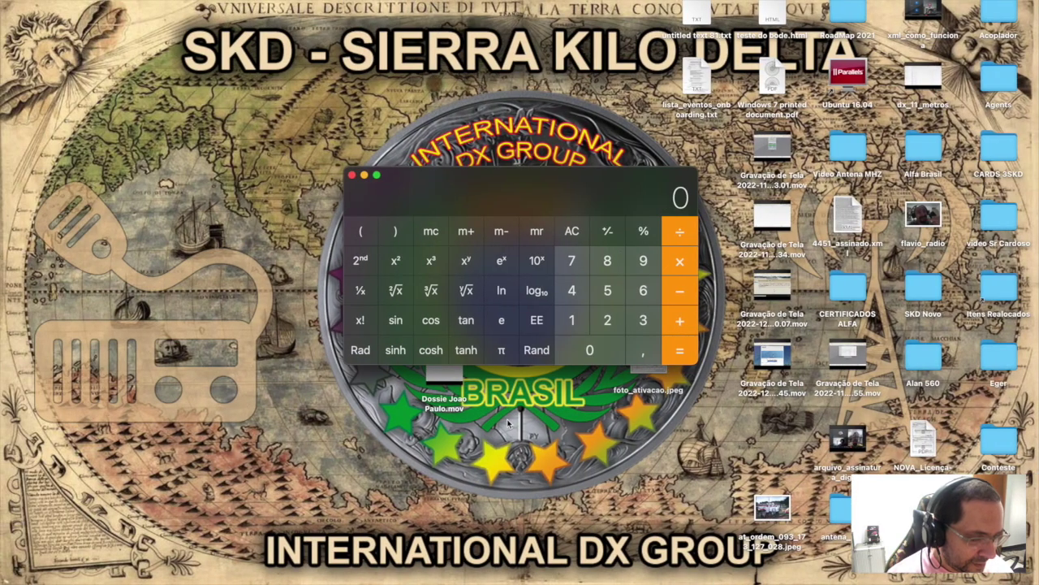
type("1,")
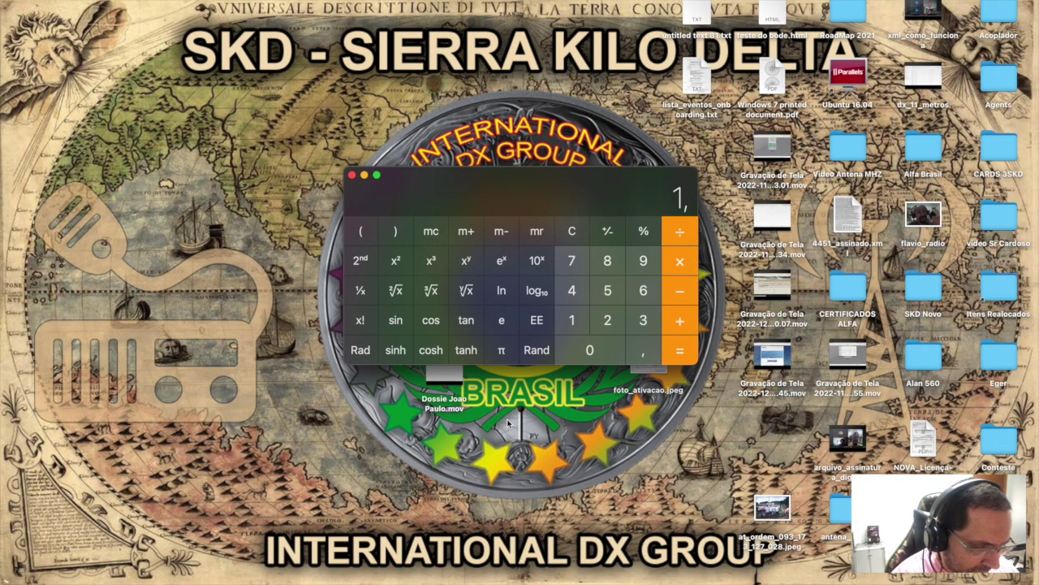
type("47")
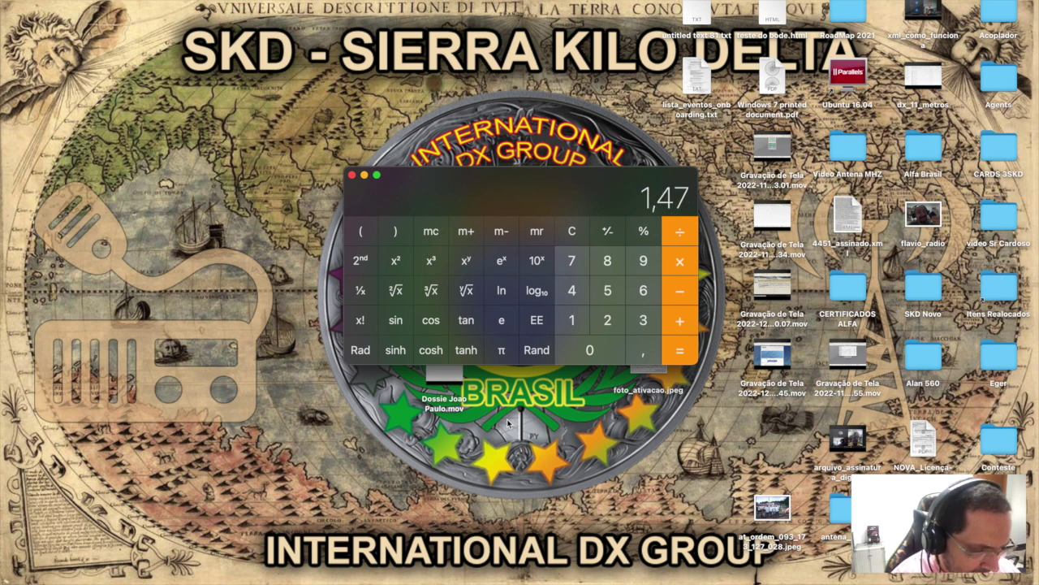
type("3")
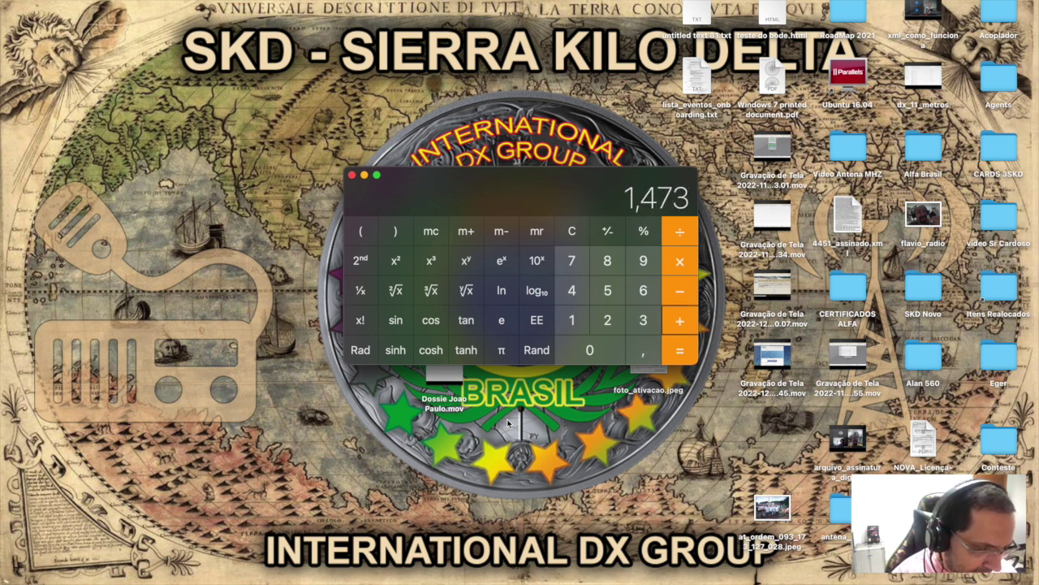
type("+1,888")
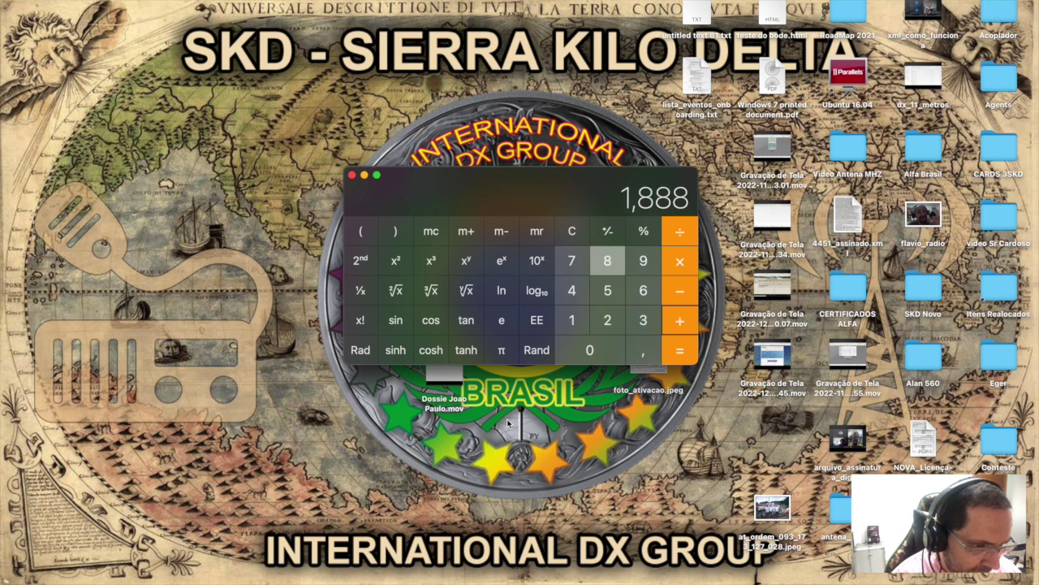
type("5")
key("Return")
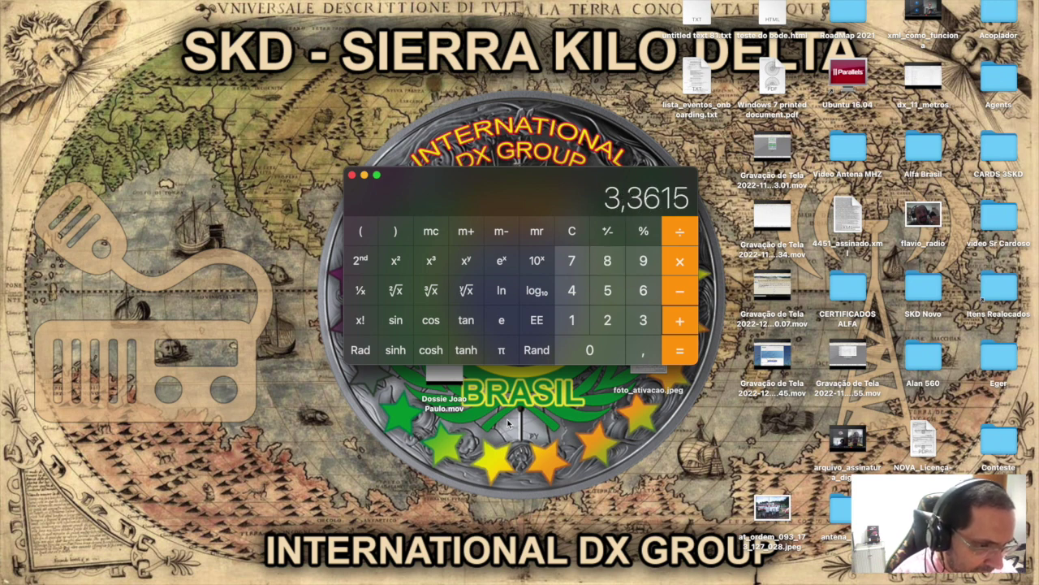
type("1,8")
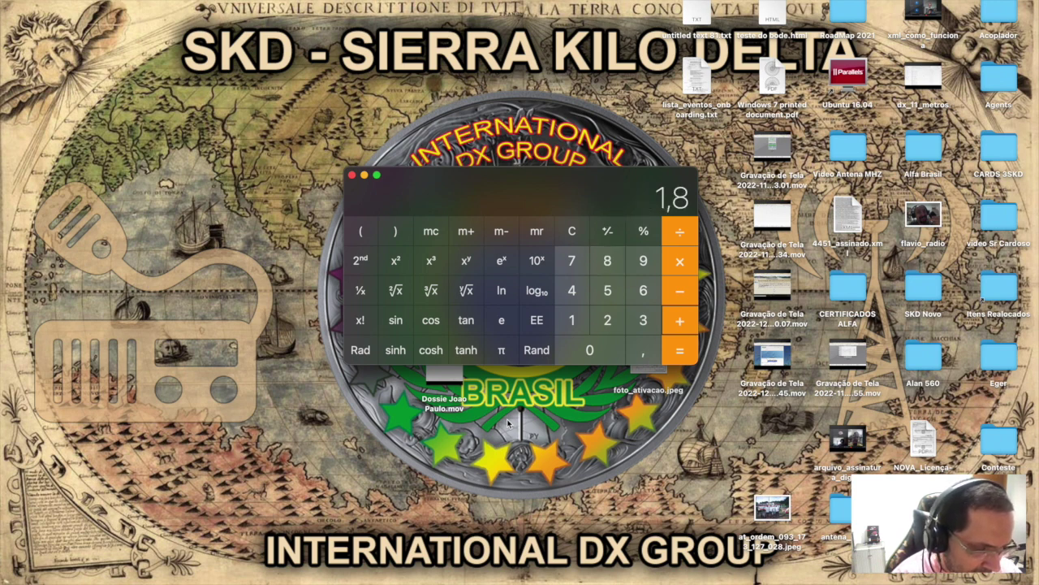
type("885")
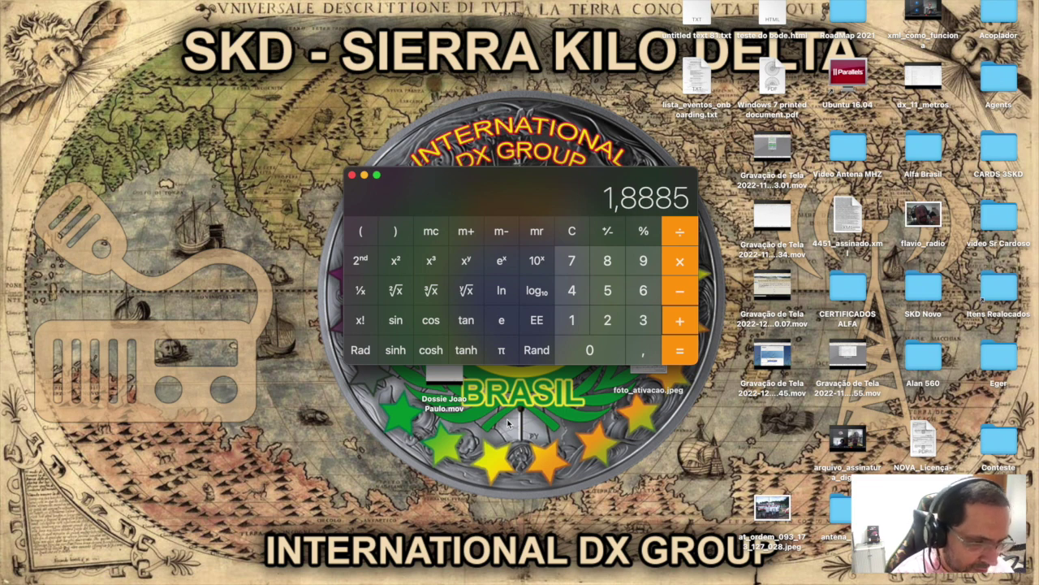
key("Return")
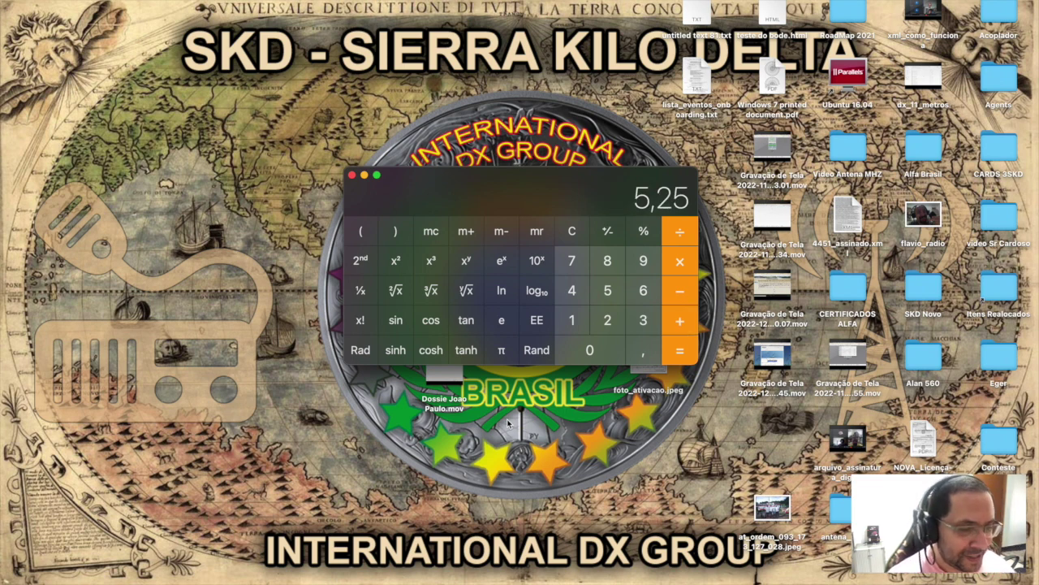
Step: Return to the G0KSC page and check the DE1 row against the mid-section length in the layout drawing
key("super+Tab")
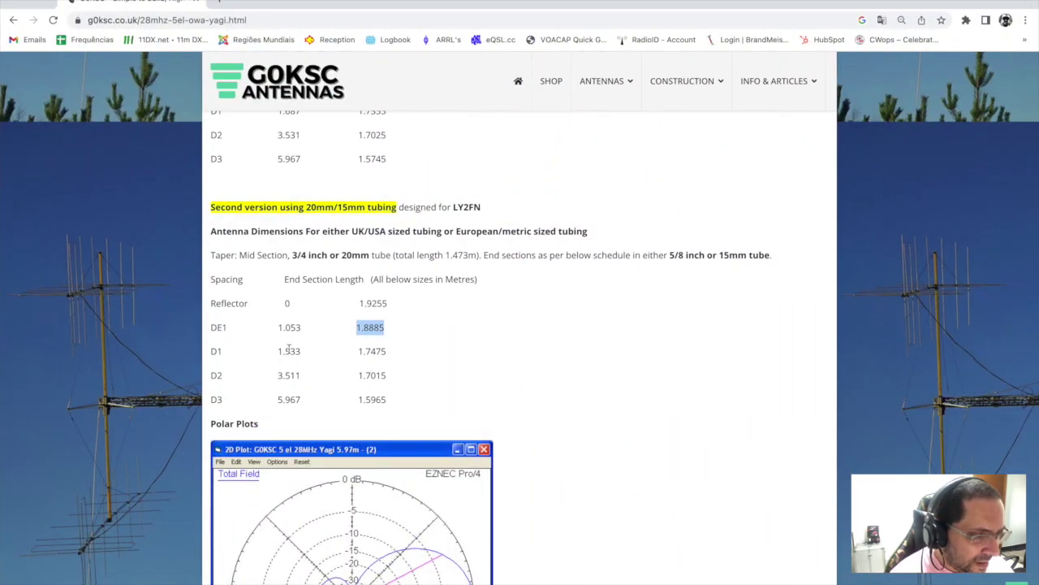
left_click_drag(210, 329, 387, 331)
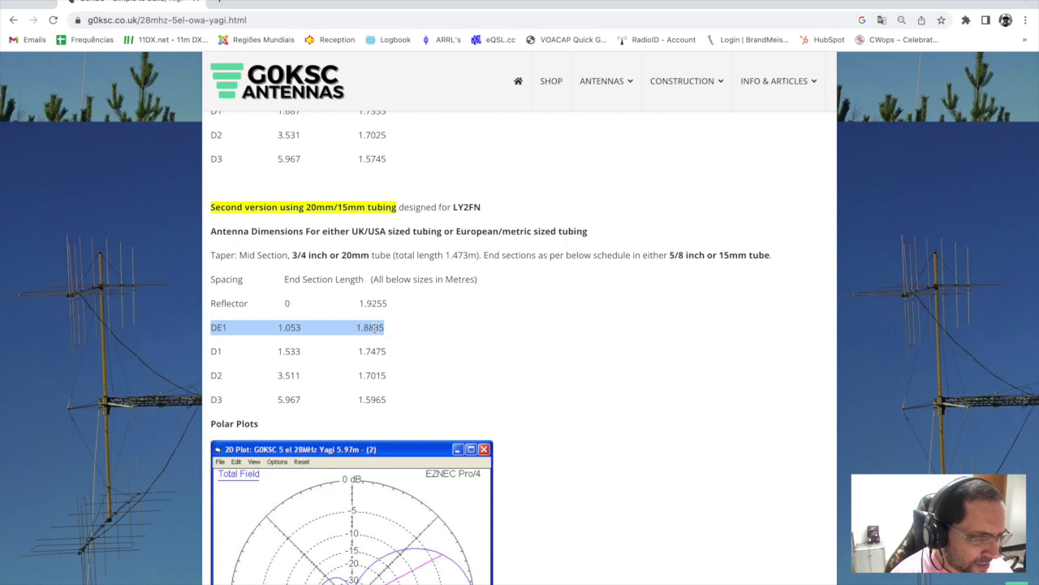
left_click(375, 328)
scroll(415, 270, "up", 12)
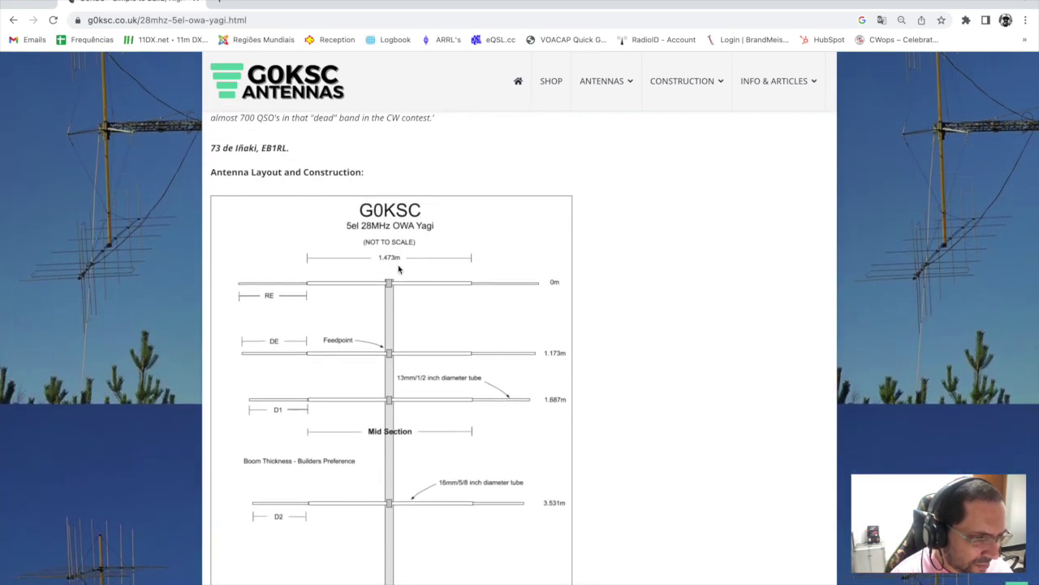
scroll(410, 271, "down", 8)
scroll(402, 272, "down", 3)
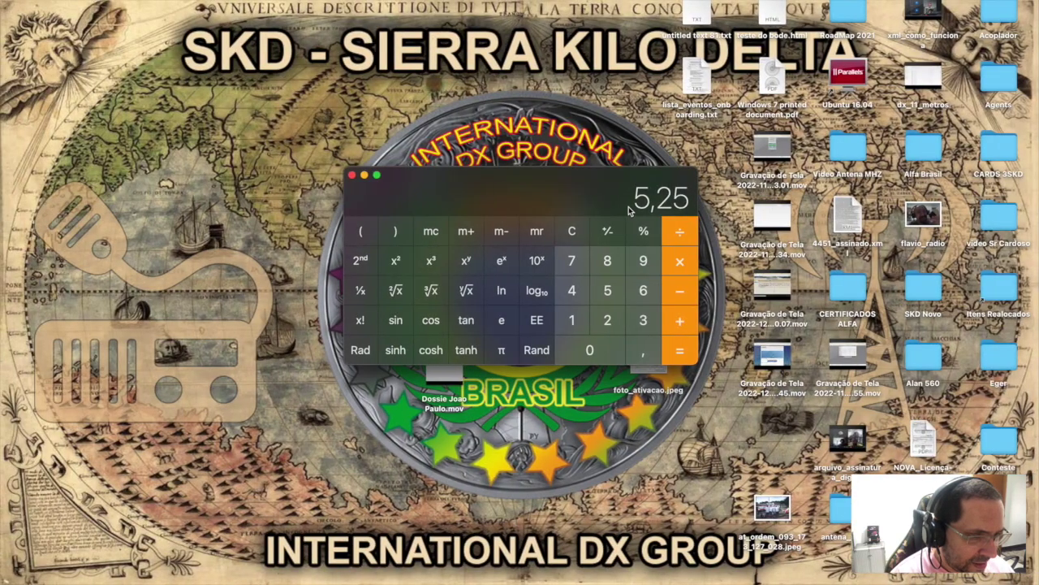
Step: Switch to MMANA-GAL and add the first element with the form "Line parallel axis Y"
key("ctrl+Right")
key("ctrl+Right")
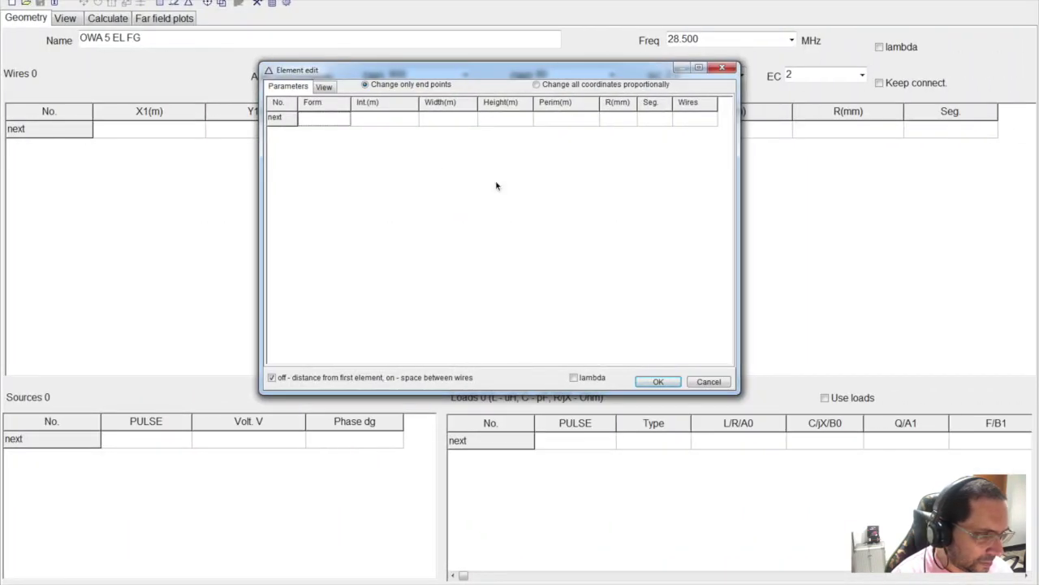
left_click(394, 122)
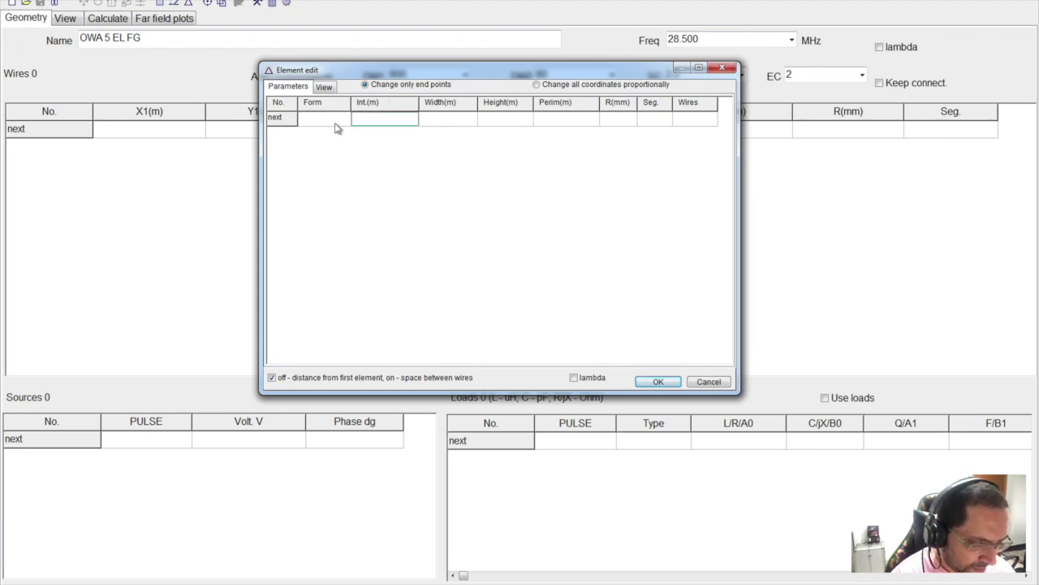
right_click(337, 128)
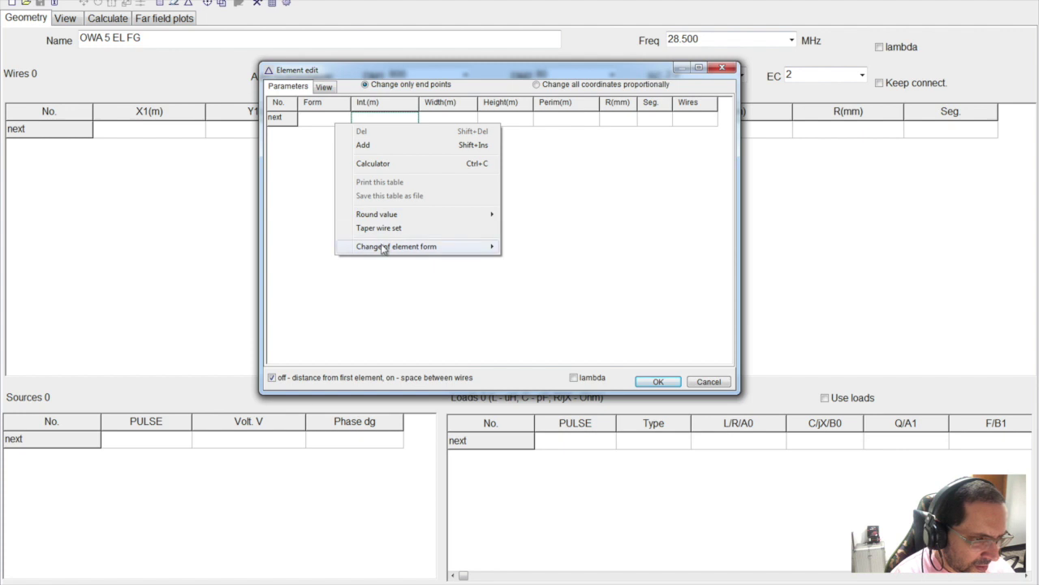
mouse_move(418, 253)
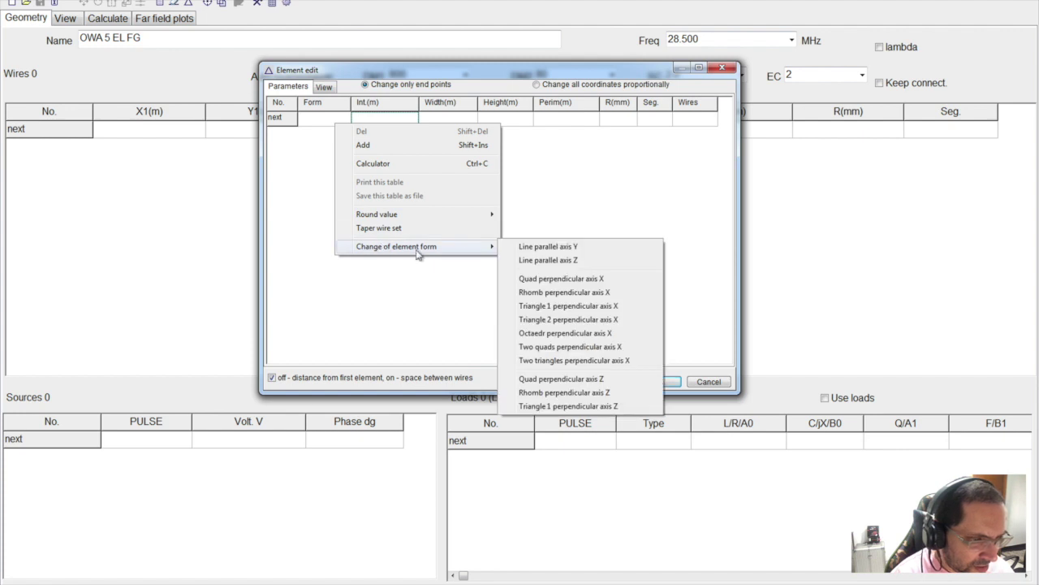
left_click(546, 249)
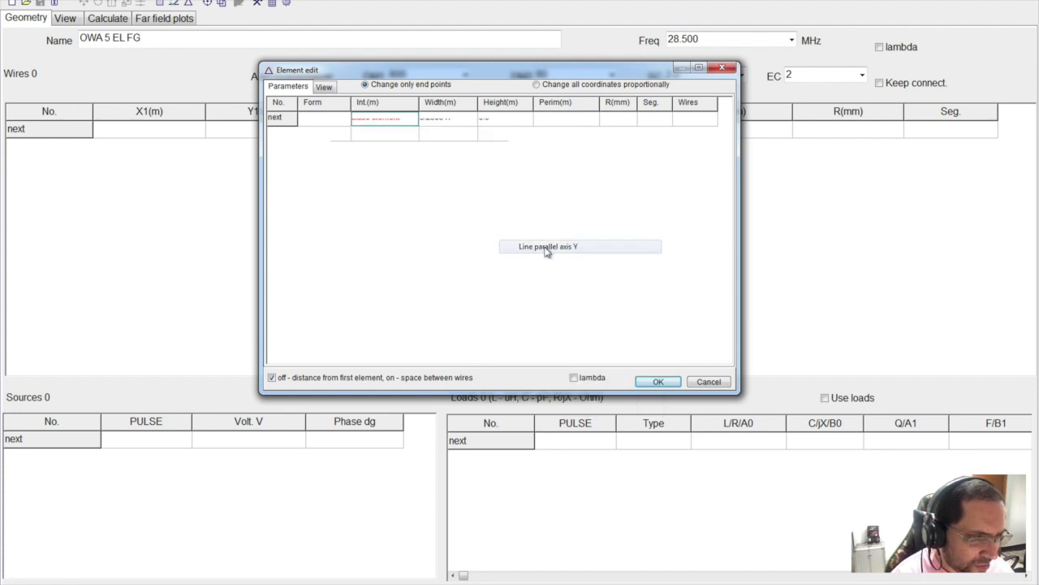
Step: Try to set the new base element's width to 5.25 m
left_click(443, 120)
left_click(439, 120)
double_click(439, 119)
left_click(475, 122)
left_click_drag(459, 118, 433, 118)
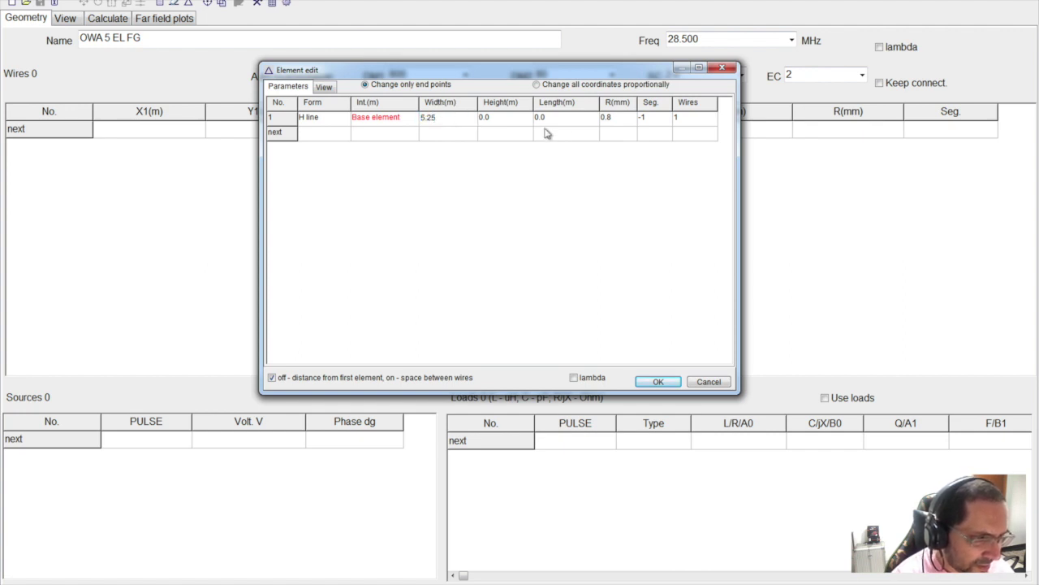
left_click(679, 122)
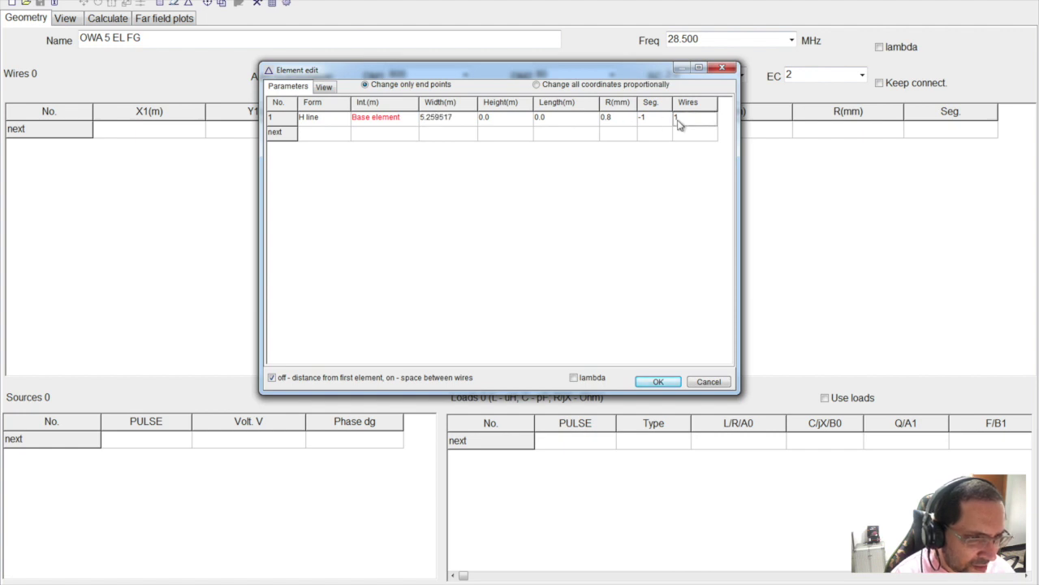
Step: Set the base element's radius to 10 mm
left_click(623, 122)
double_click(624, 122)
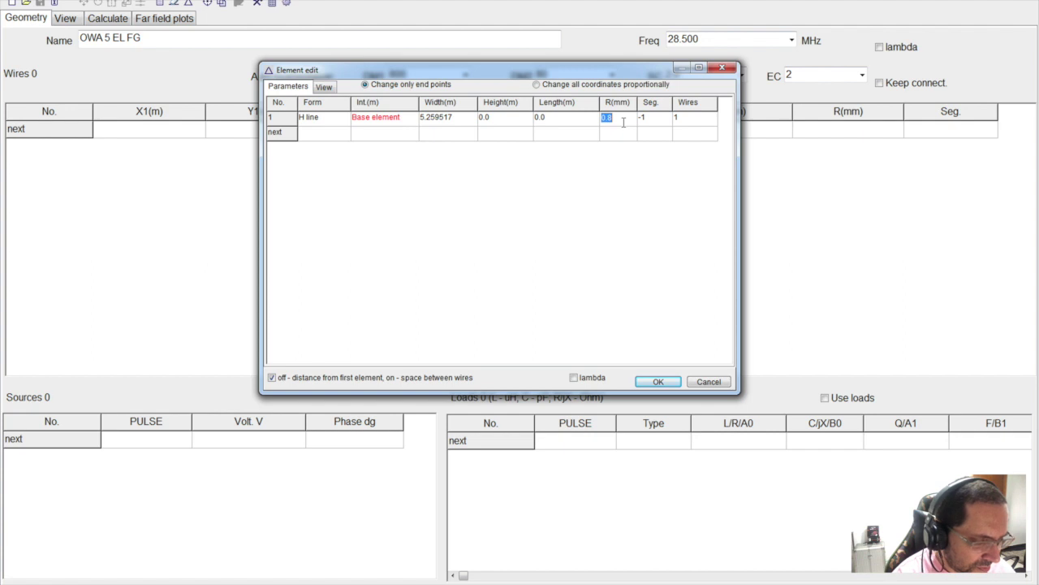
type("10")
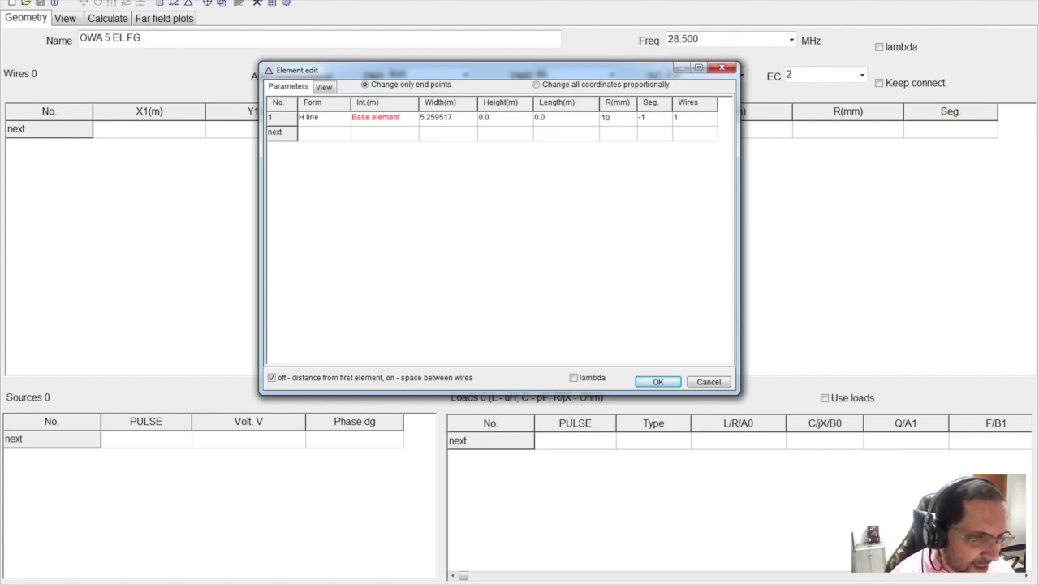
left_click(579, 135)
left_click(617, 121)
double_click(615, 118)
type("1")
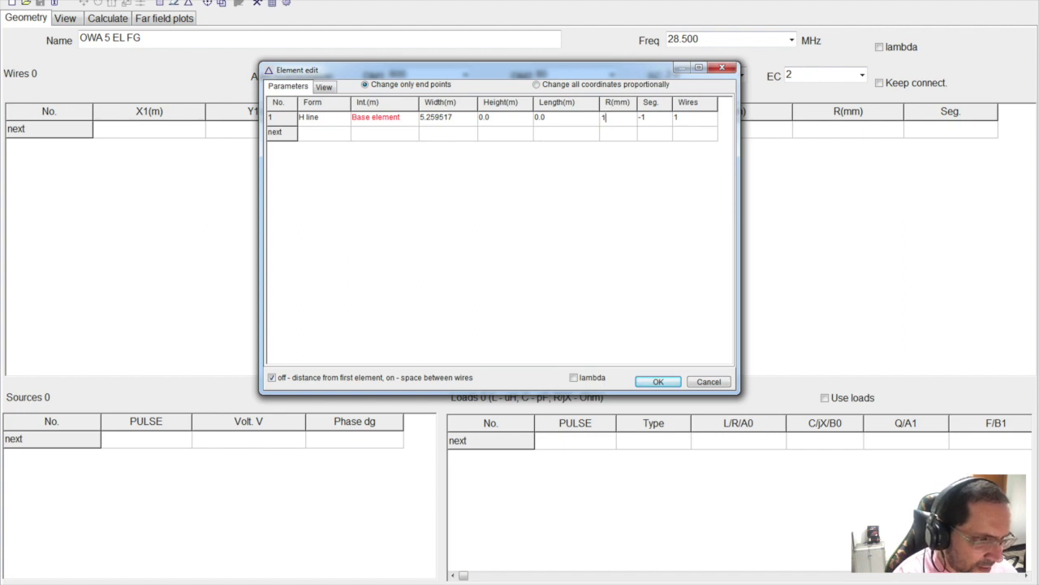
type("0")
Step: Set the base element's width to 5.25 m and apply it, rechecking the 20 mm mid-section tube on the G0KSC page
left_click(469, 120)
double_click(468, 120)
left_click(467, 119)
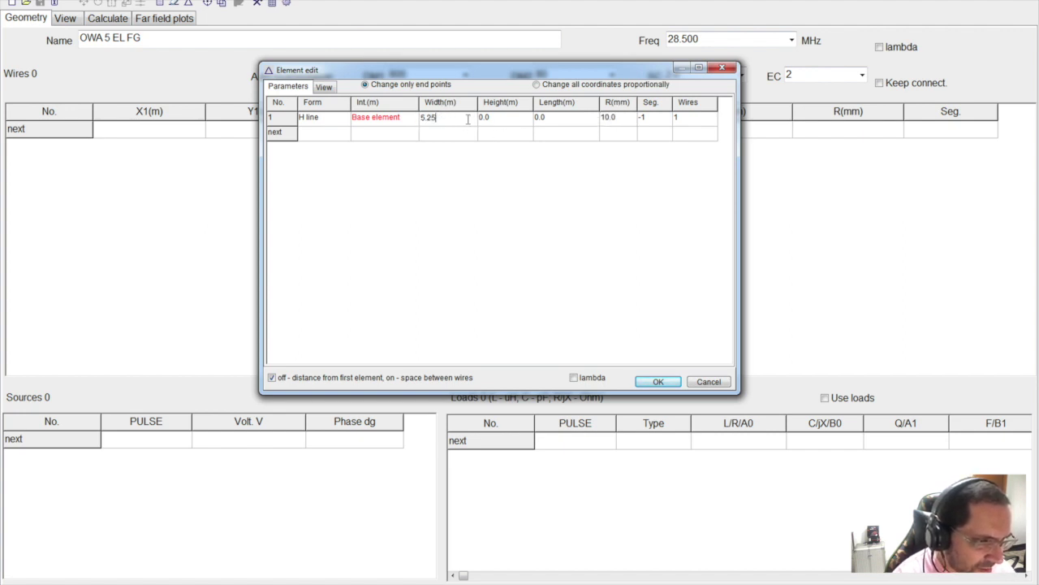
left_click(468, 122)
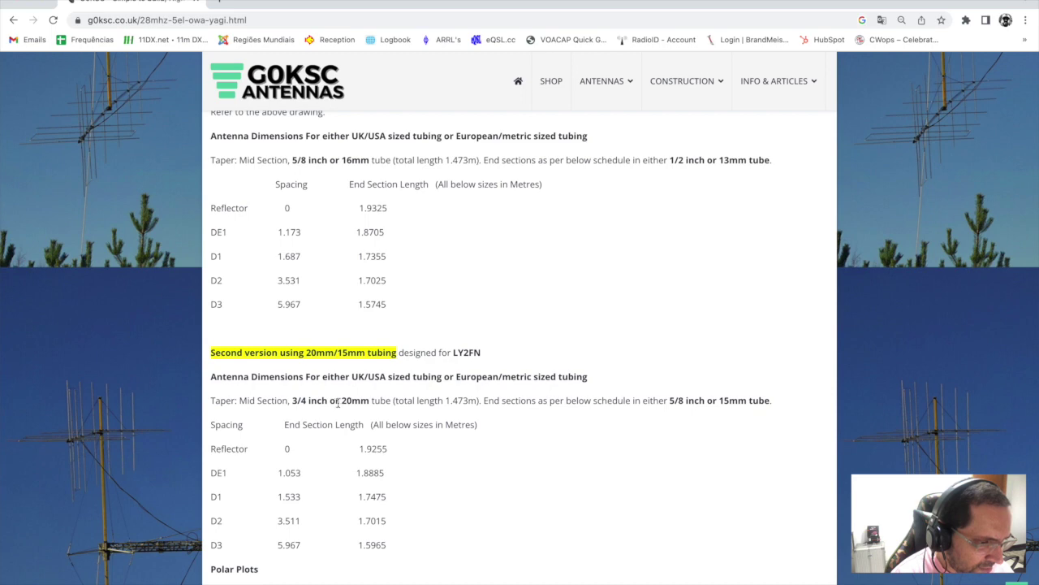
left_click_drag(339, 403, 371, 404)
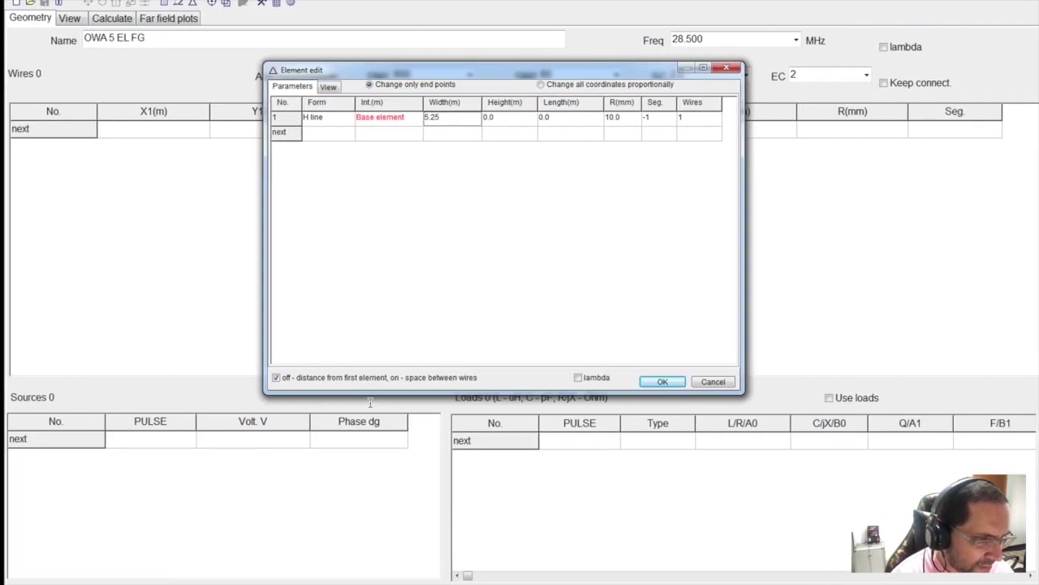
left_click(658, 381)
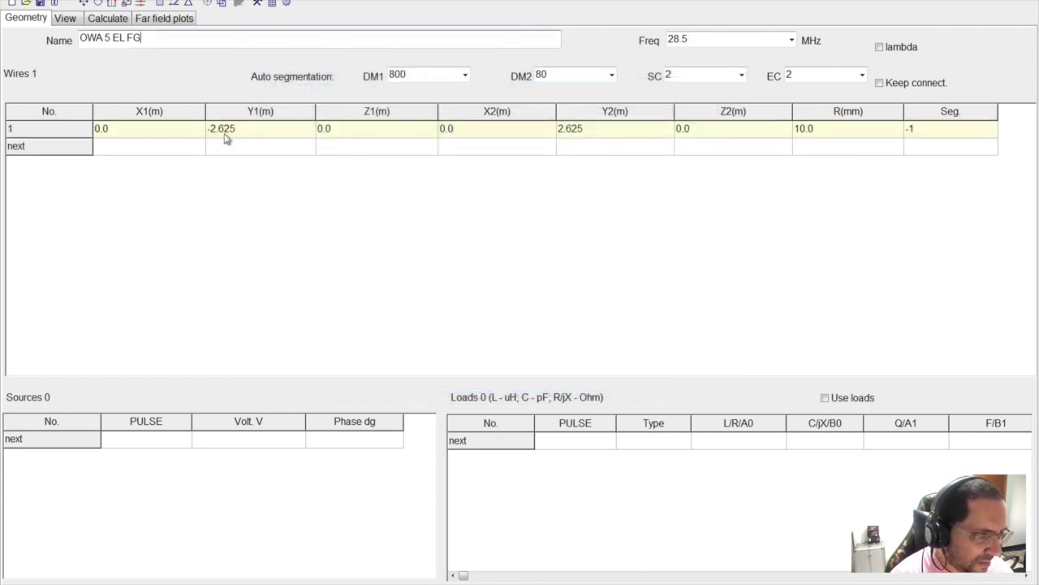
Step: View the wire in the 3D antenna view and examine the mid and end sections in the G0KSC layout drawing
left_click(74, 22)
mouse_move(230, 206)
left_mouse_down()
mouse_move(242, 233)
mouse_move(224, 219)
mouse_move(229, 202)
mouse_move(241, 204)
mouse_move(232, 210)
left_mouse_up()
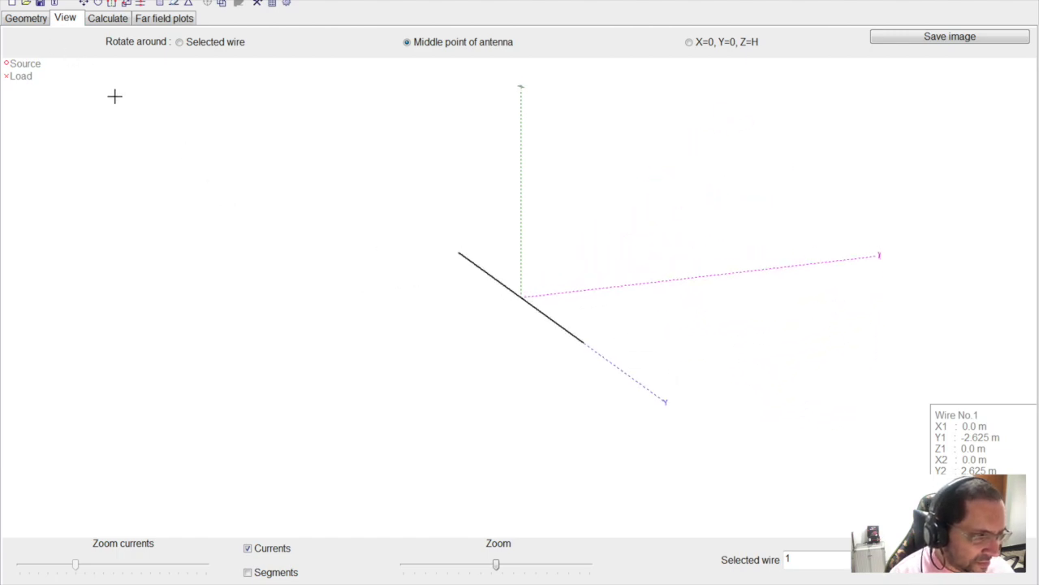
key("ctrl+Left")
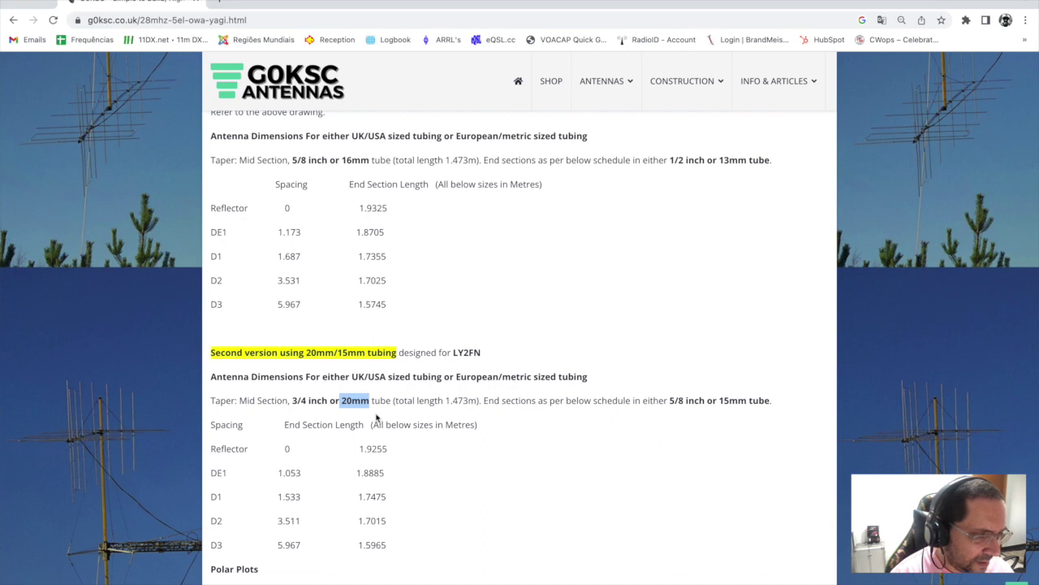
scroll(412, 369, "up", 7)
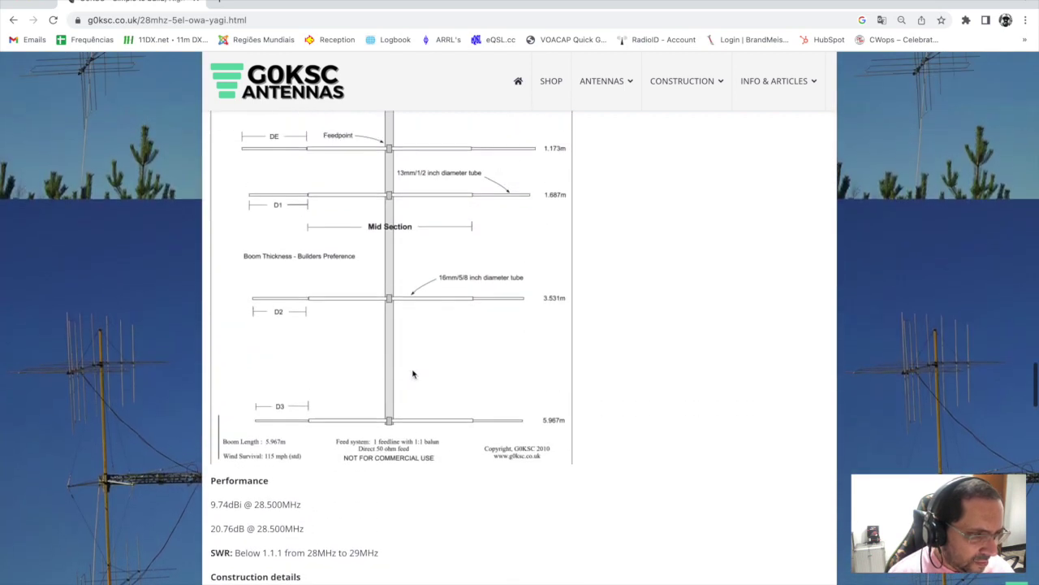
scroll(412, 373, "up", 1)
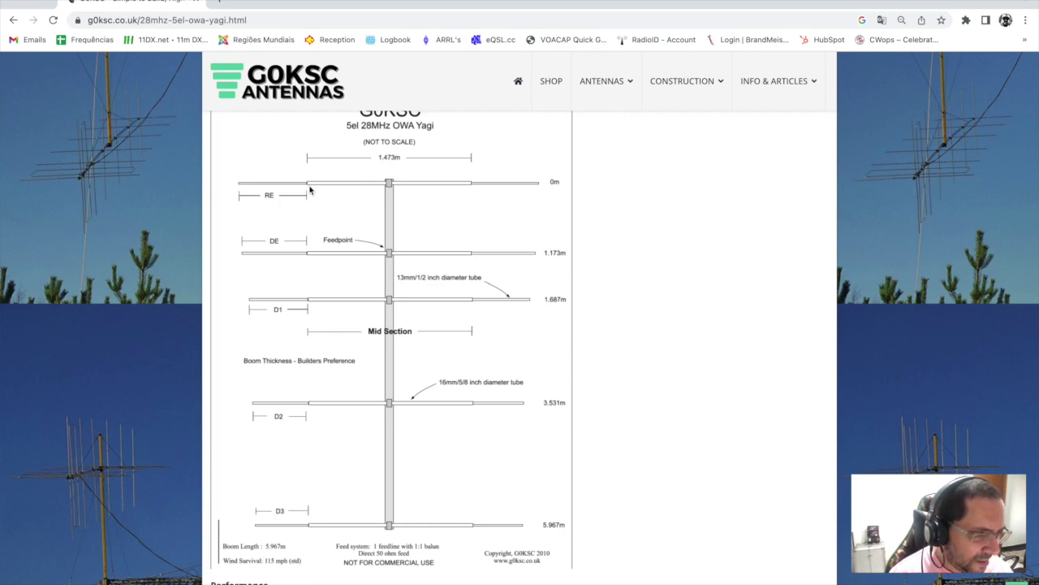
scroll(355, 298, "down", 5)
scroll(355, 298, "up", 5)
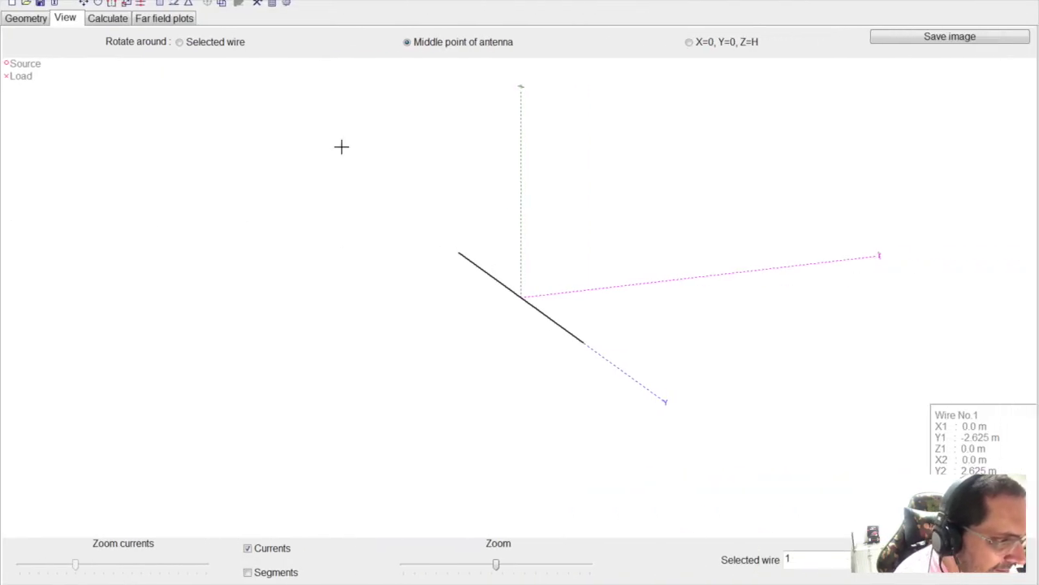
Step: Divide the element wire into three equal sections in the wire editor and inspect the sections in the 3D view
left_click(174, 3)
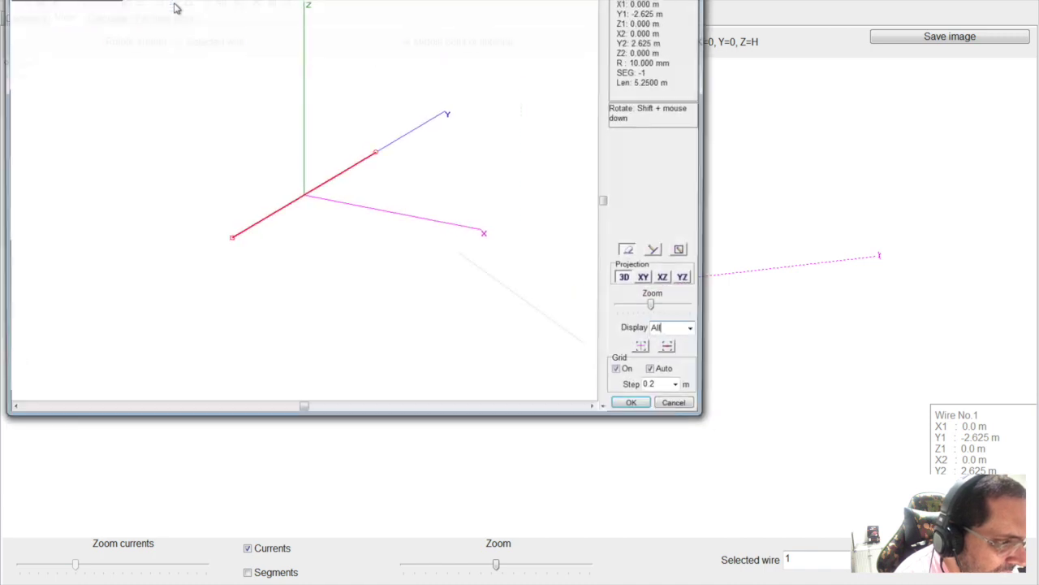
right_click(293, 210)
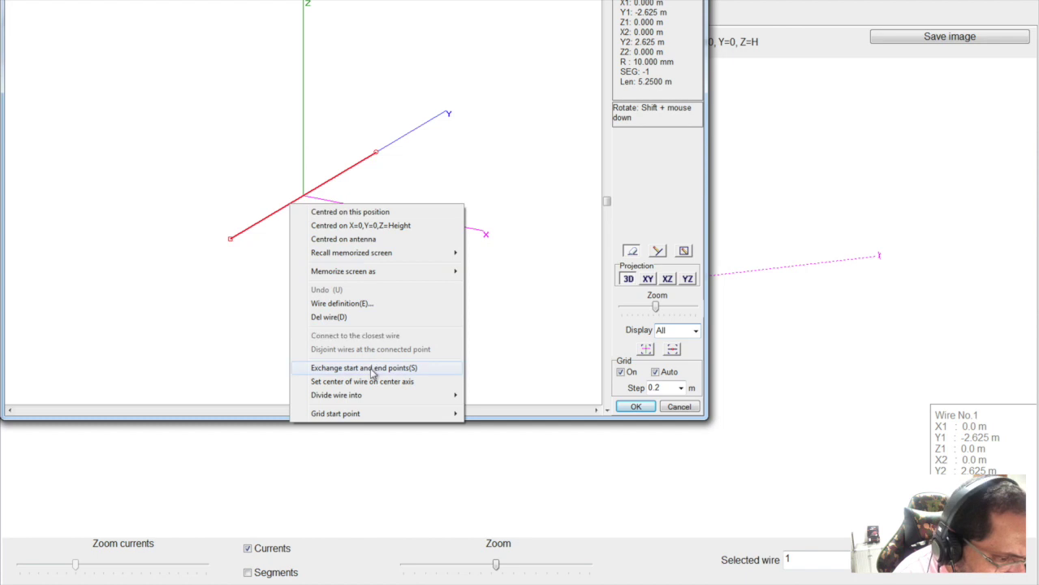
mouse_move(434, 400)
left_click(479, 408)
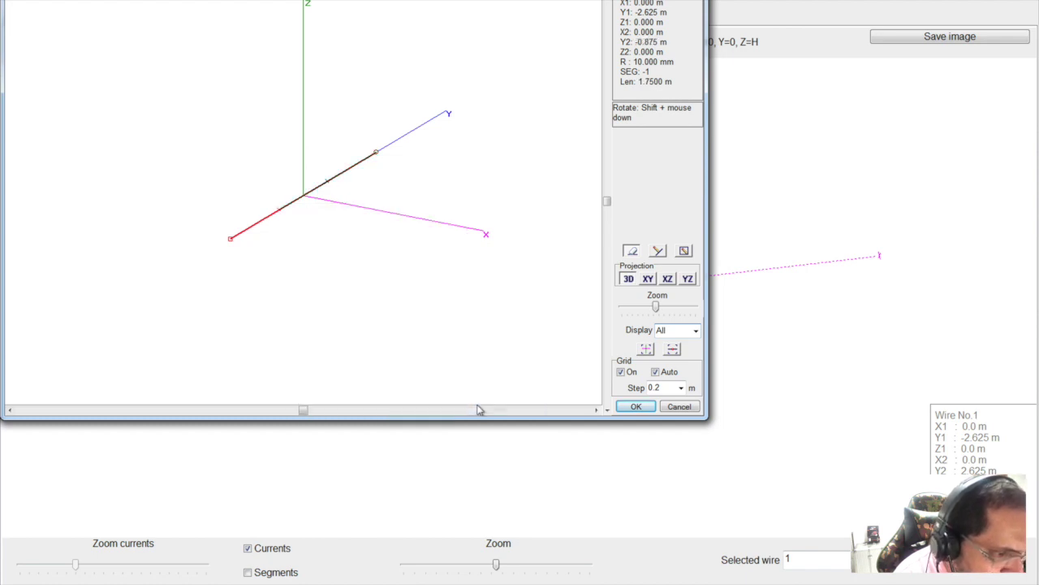
left_click(636, 406)
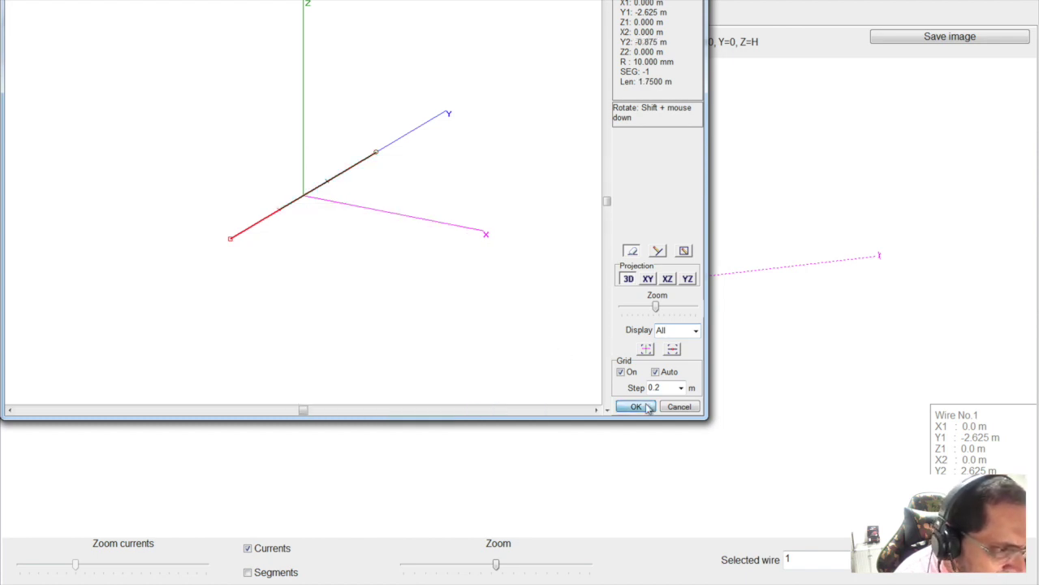
left_click_drag(538, 364, 560, 359)
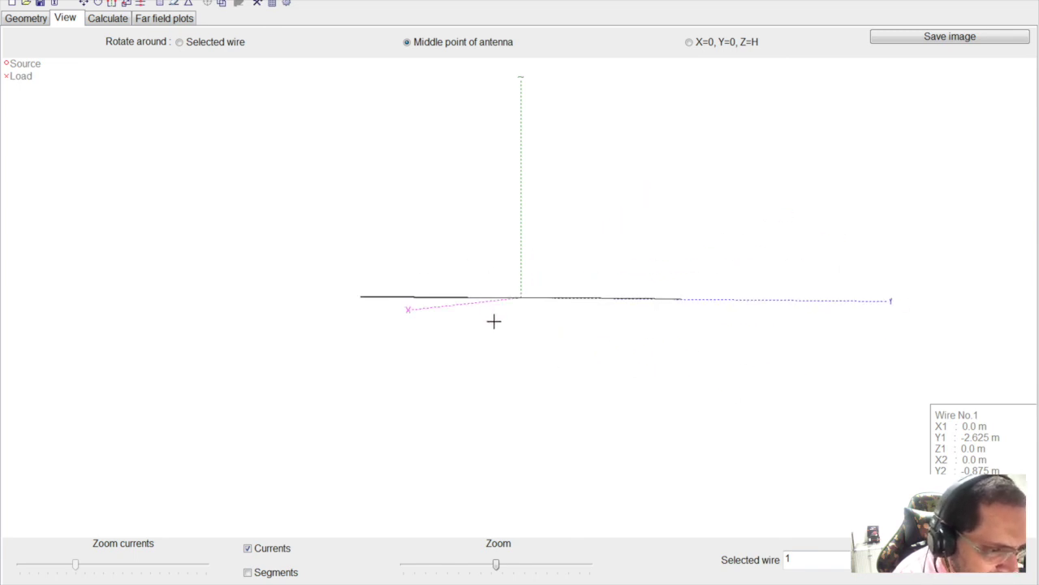
left_click_drag(493, 320, 482, 330)
left_click(511, 295)
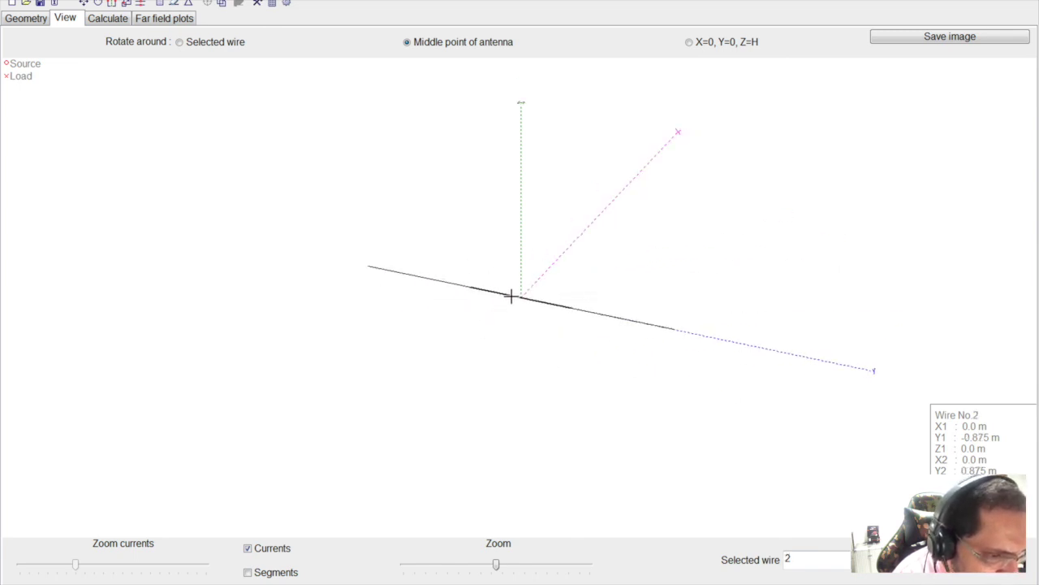
left_click(598, 316)
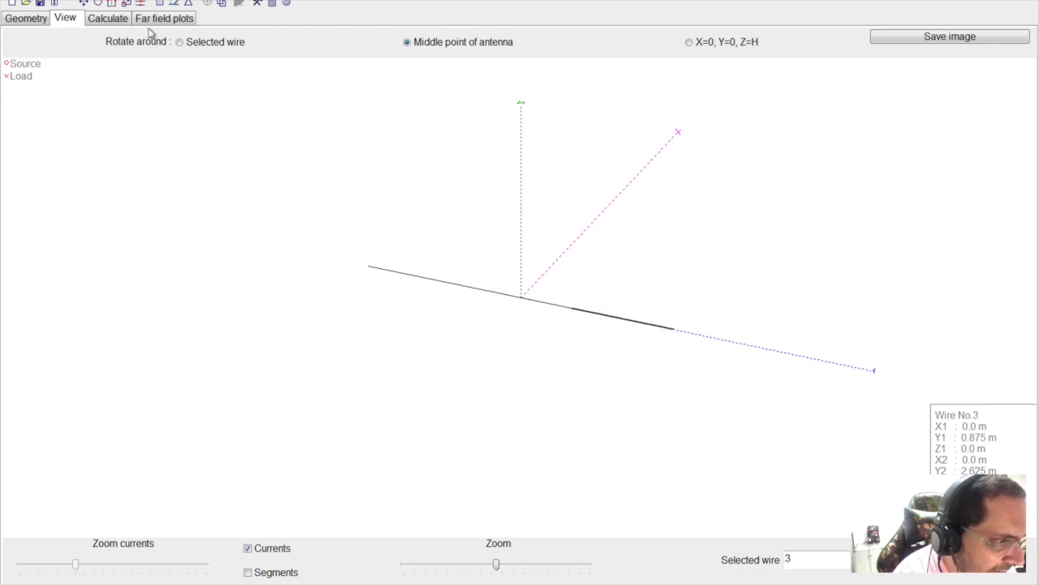
Step: Set the radius of the two end-section wires, 1 and 3, to 7.5 mm, following the 15 mm tube on the G0KSC page
left_click(27, 20)
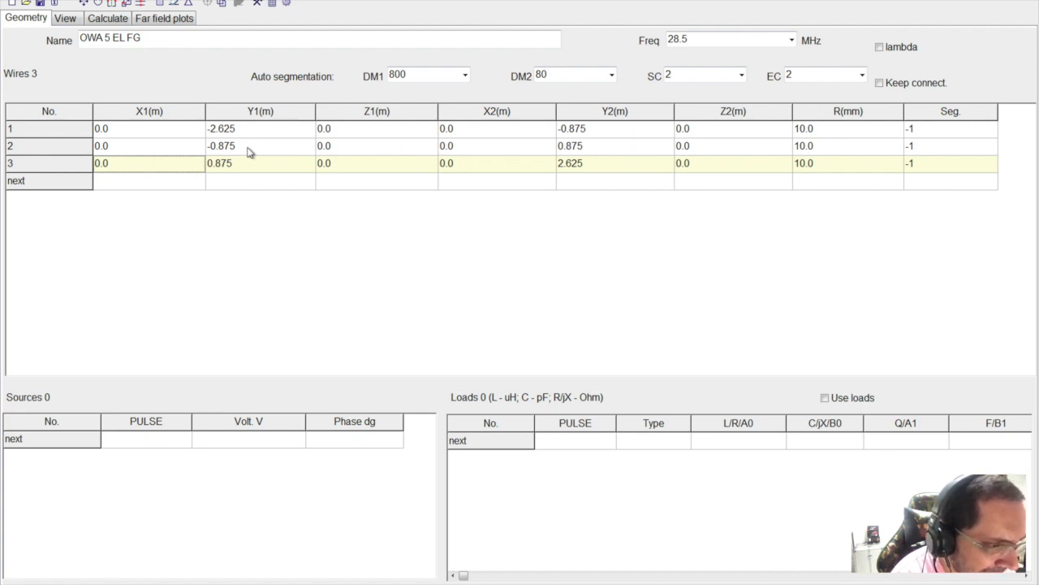
left_click(821, 132)
key("ctrl+Left")
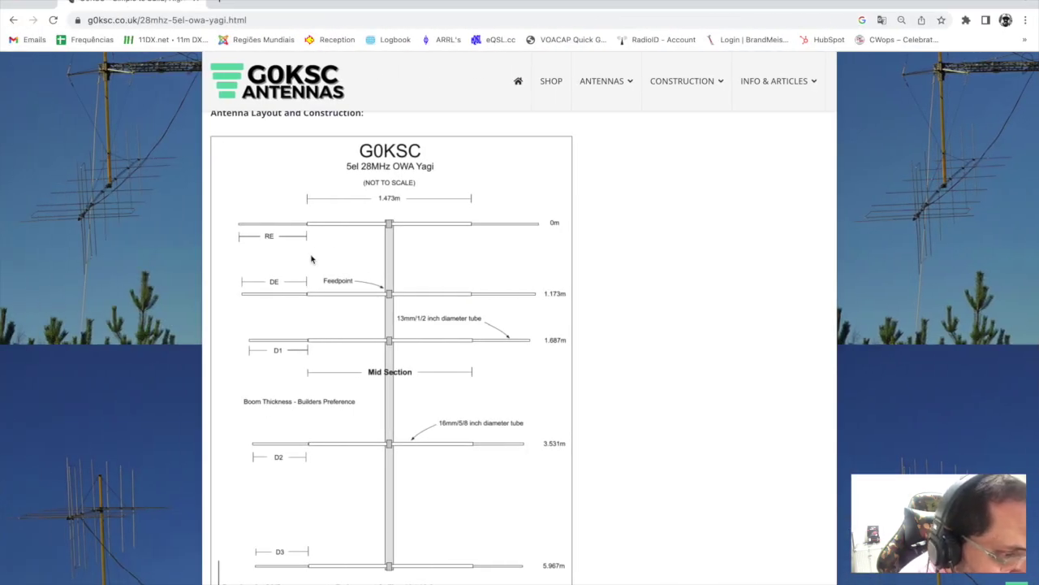
scroll(311, 259, "down", 10)
scroll(311, 255, "down", 1)
left_click_drag(712, 402, 772, 406)
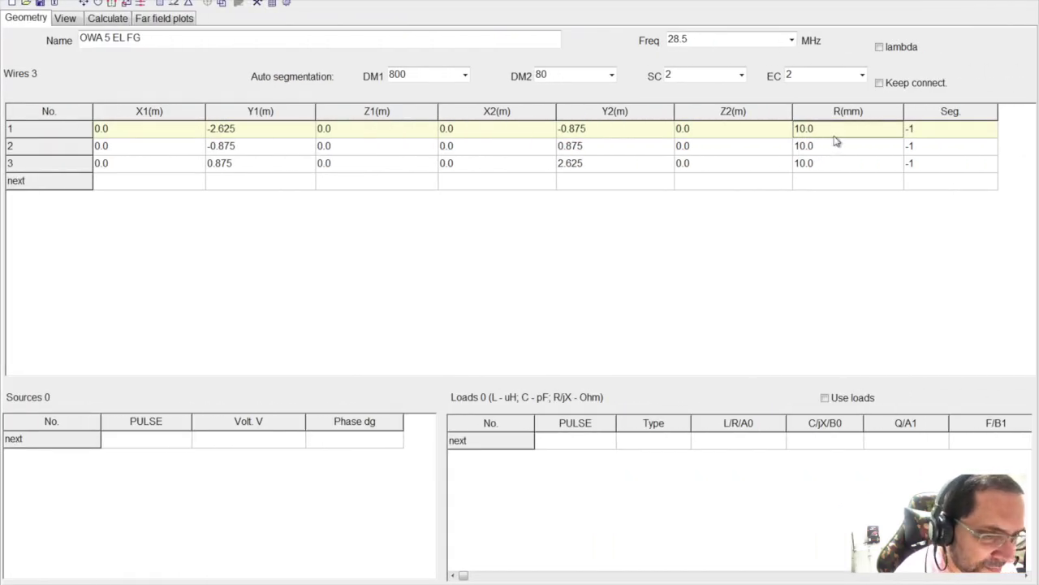
double_click(824, 133)
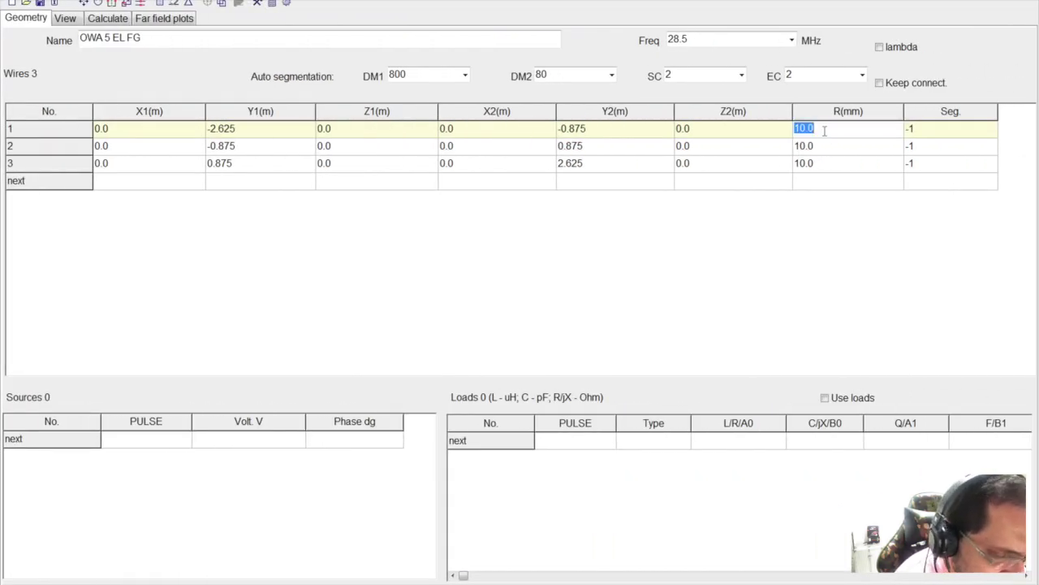
type("7.5")
double_click(825, 162)
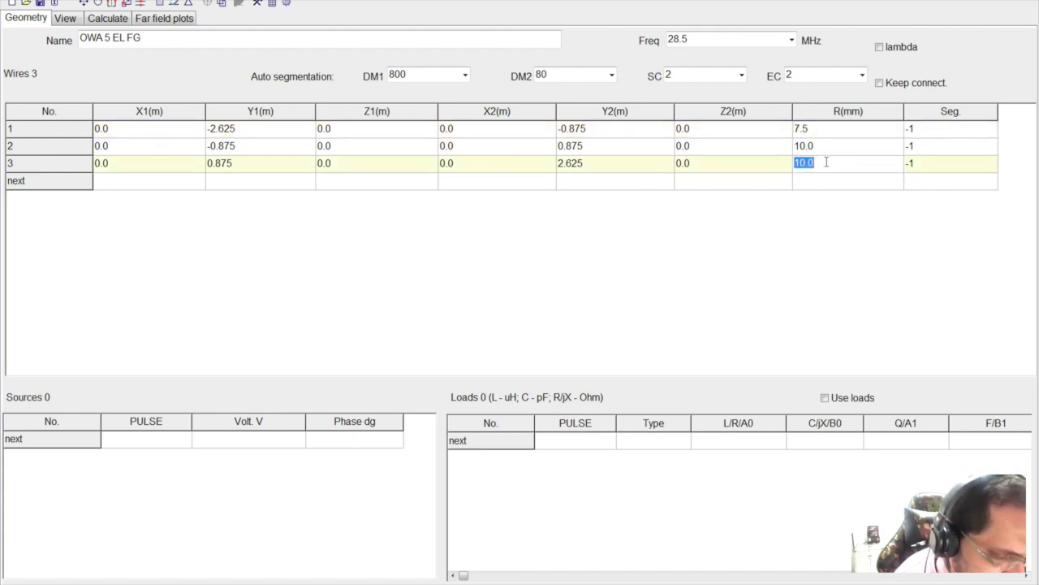
type("7.5")
key("Return")
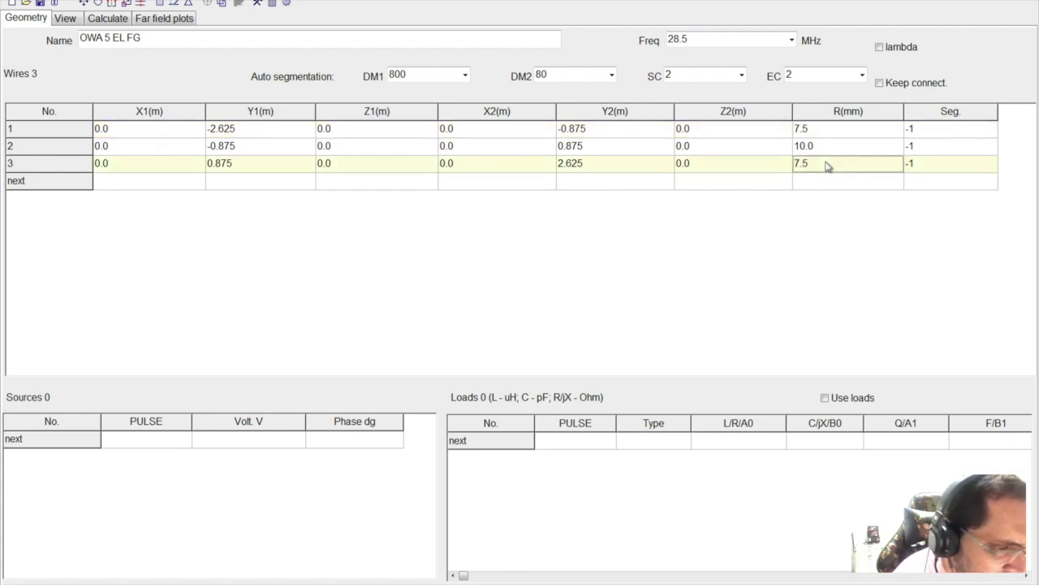
left_click(187, 149)
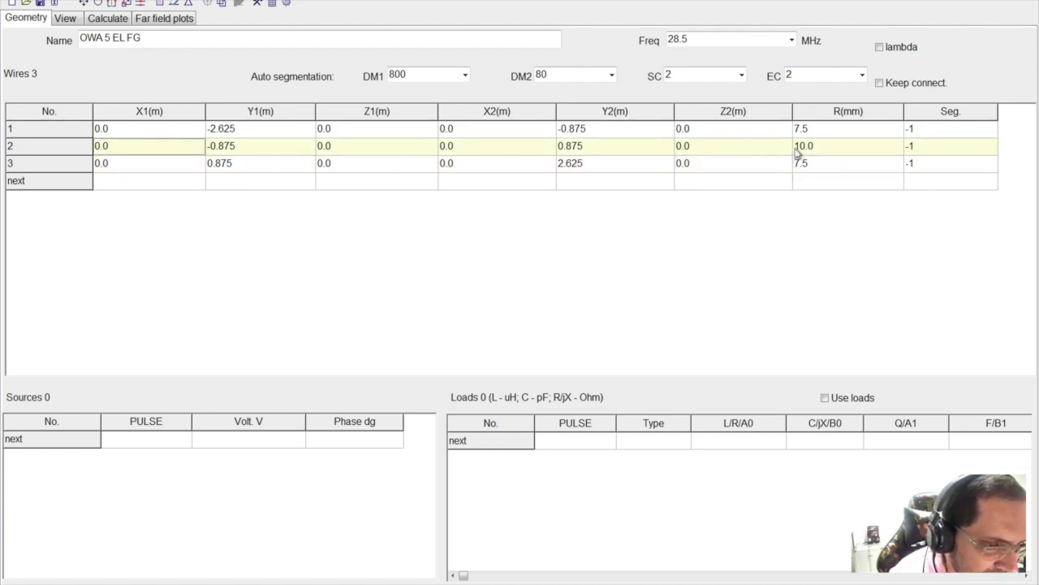
left_click(167, 134)
left_click(167, 163)
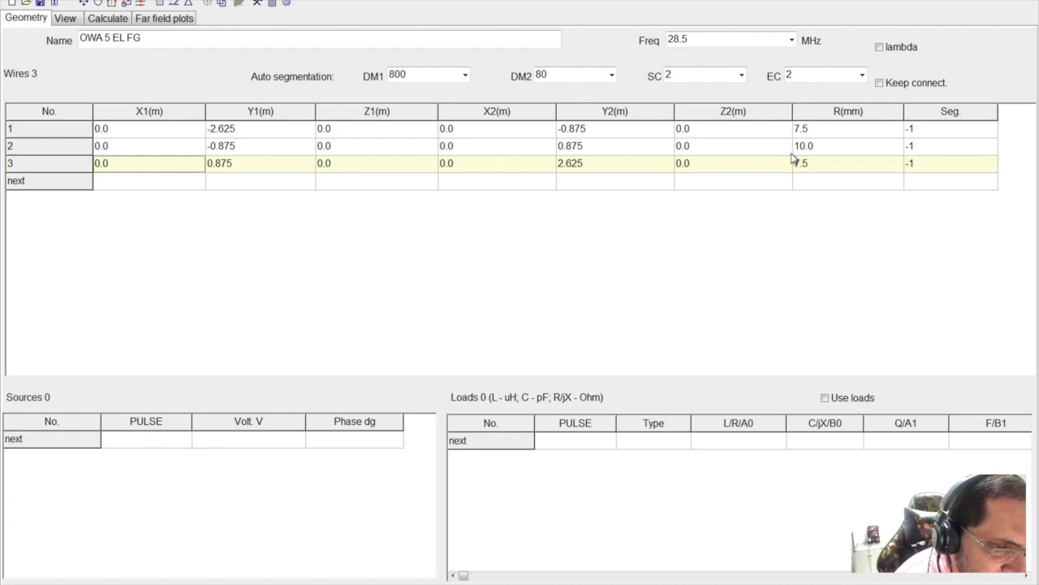
Step: Switch to the Calculator and halve the published mid-section length by computing 1473 / 2
left_click(583, 149)
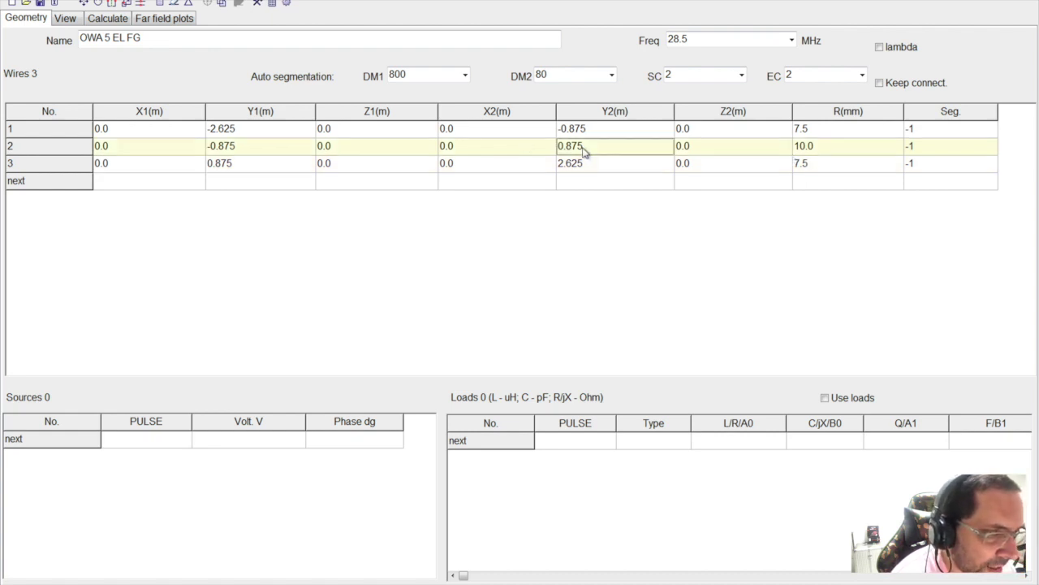
left_click(256, 148)
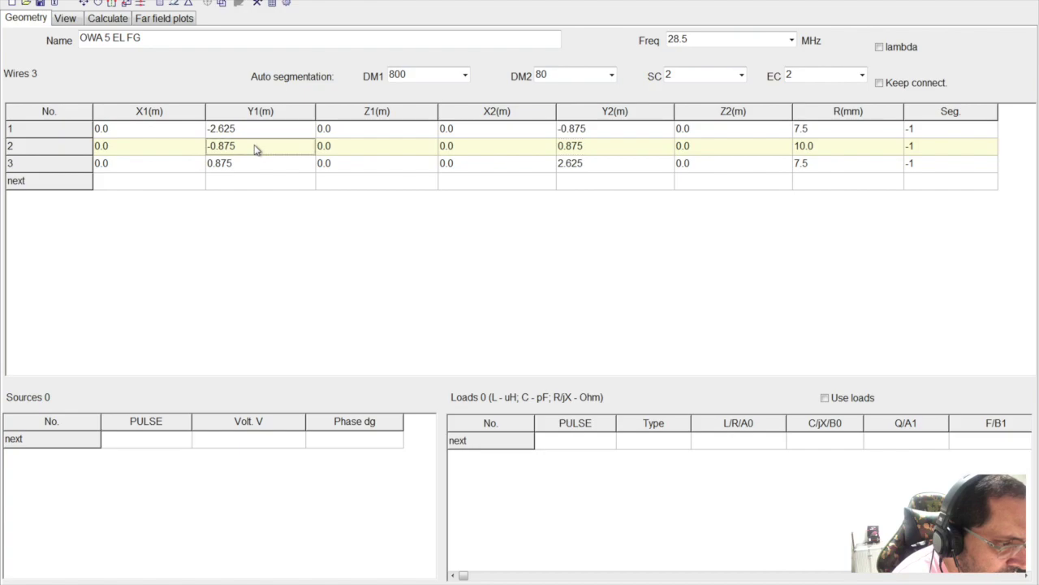
left_click(588, 149)
key("ctrl+Left")
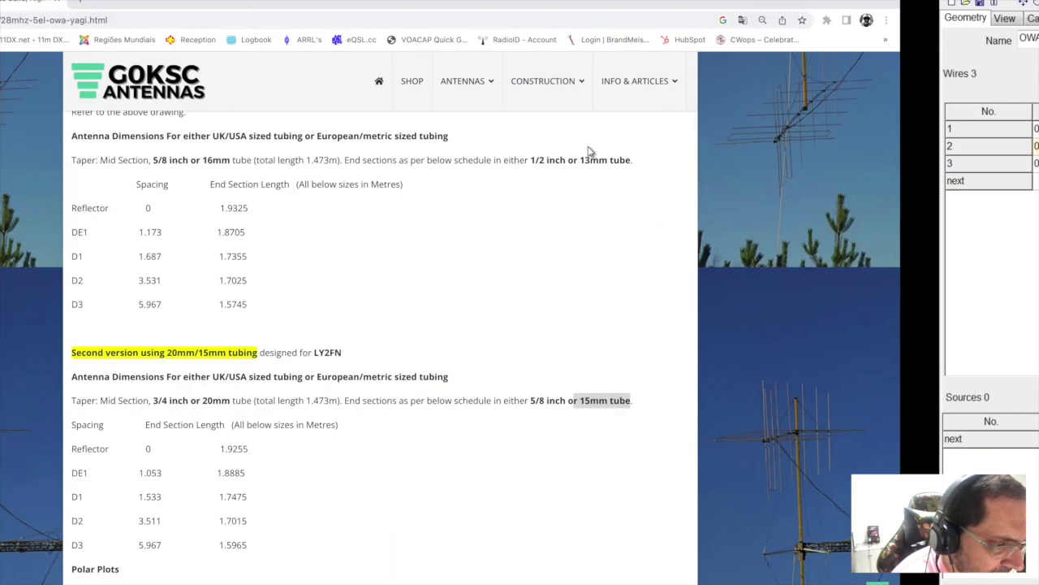
key("ctrl+Left")
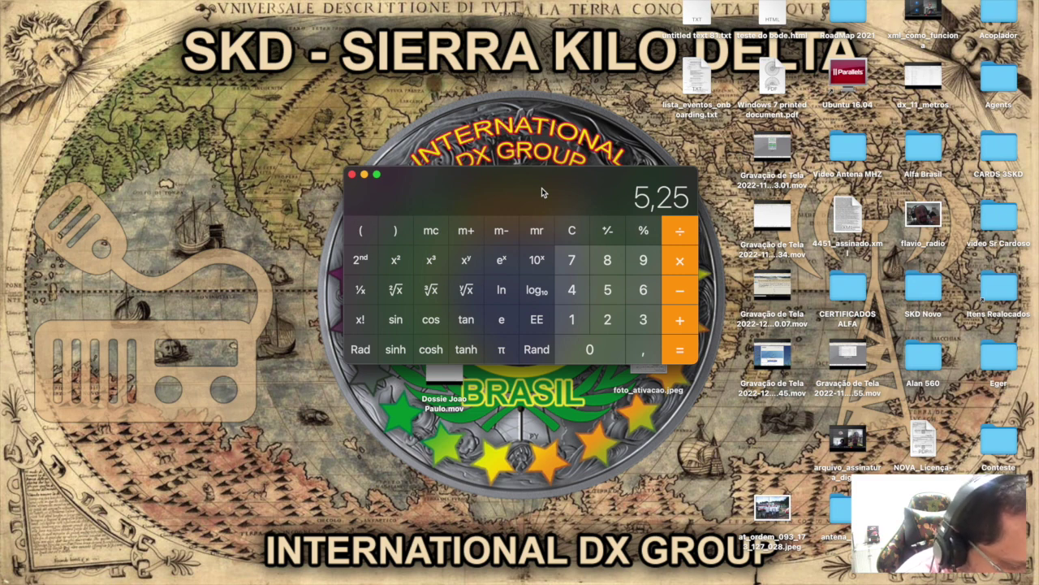
key("Escape")
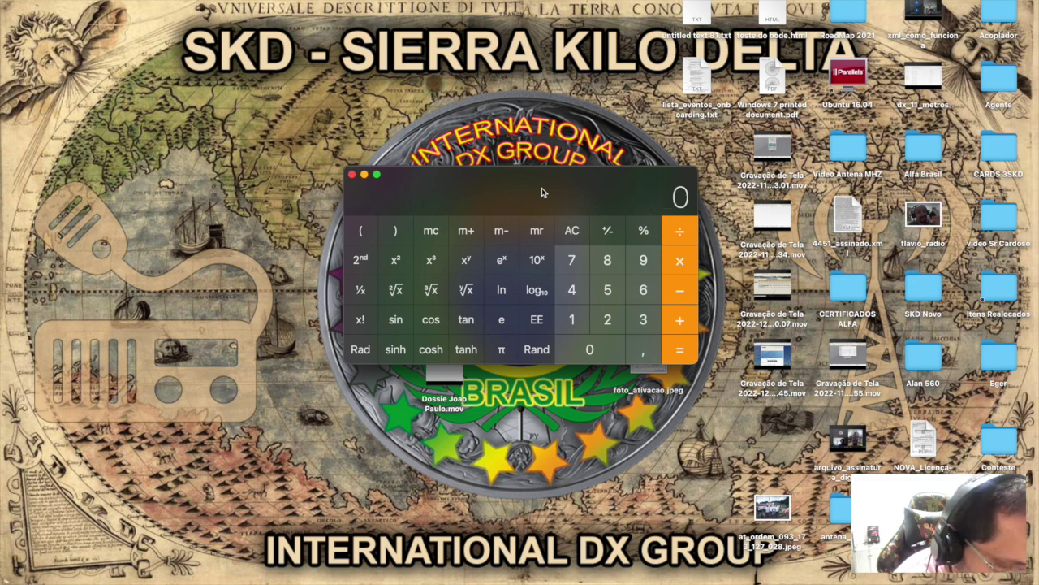
type("14")
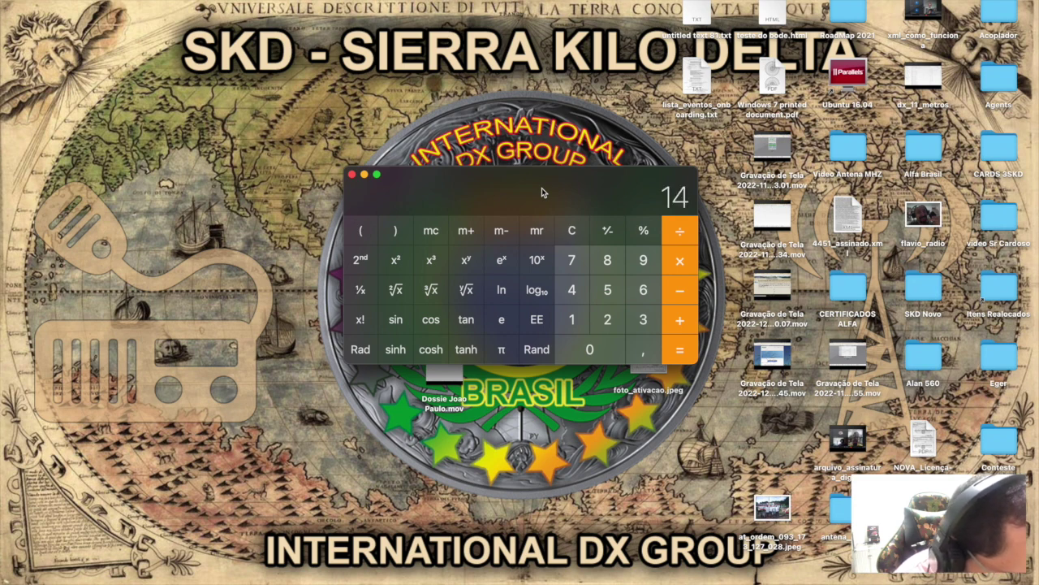
type("73/2")
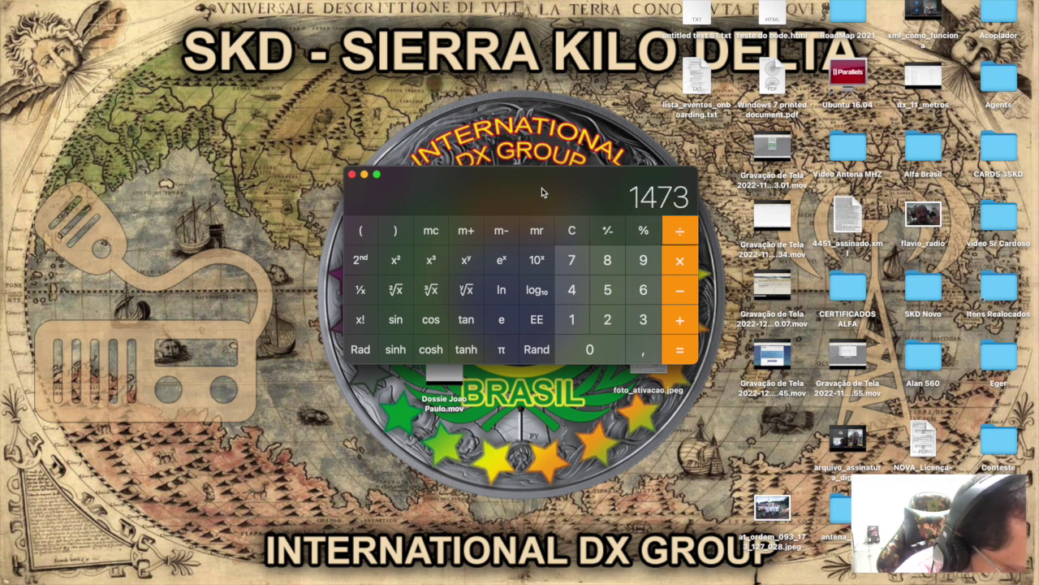
key("Return")
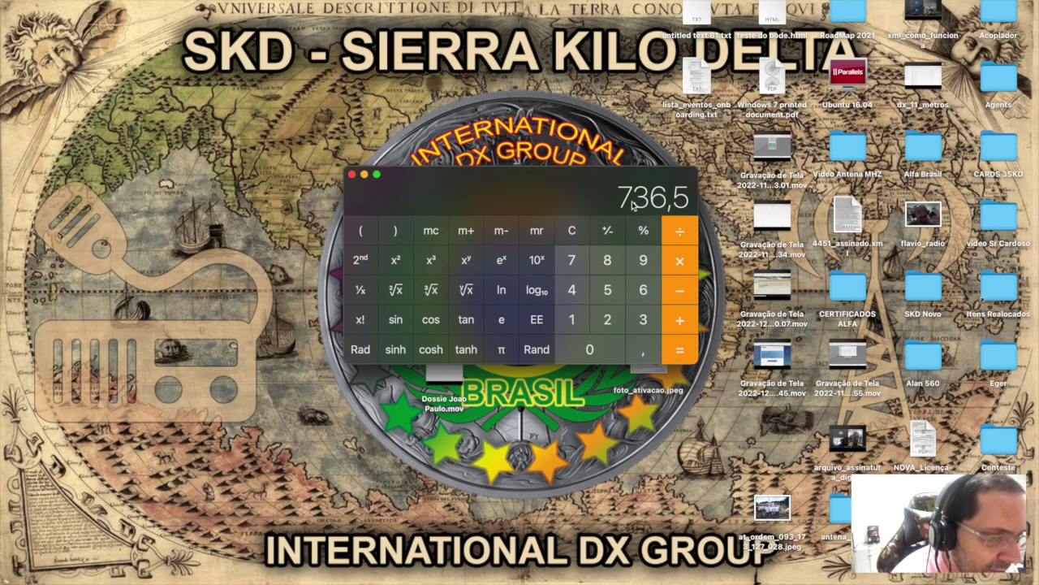
Step: Close the Dictionary window covering the G0KSC page and return to the MMANA-GAL wire table
key("ctrl+Right")
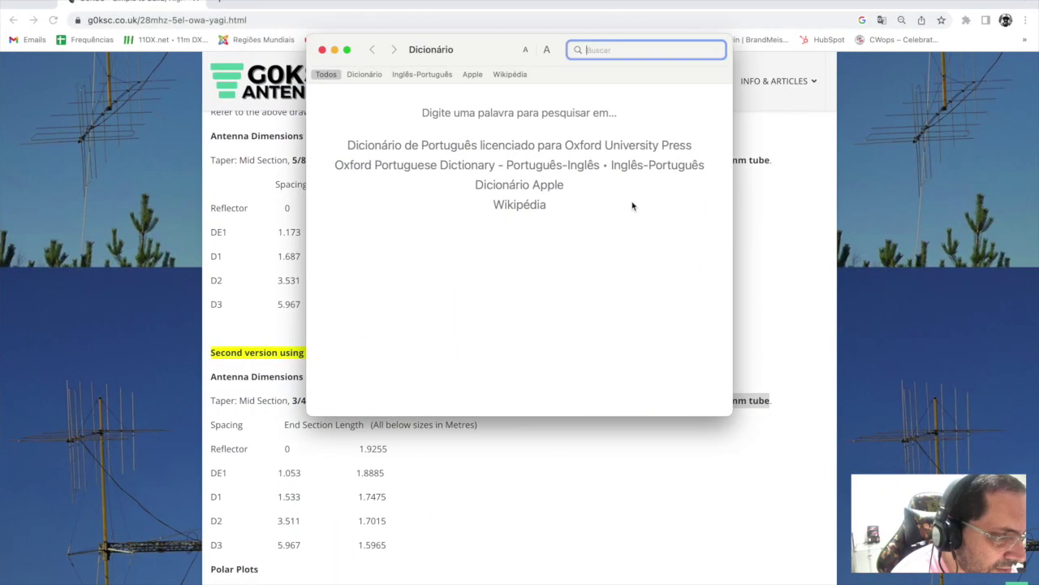
key("ctrl+Right")
key("ctrl+Left")
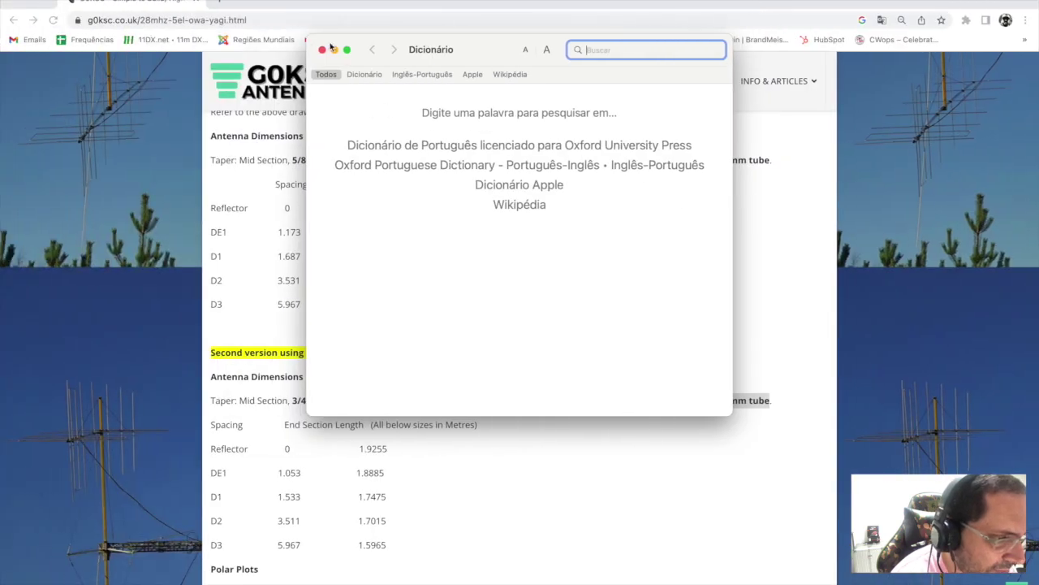
left_click(325, 48)
key("ctrl+Right")
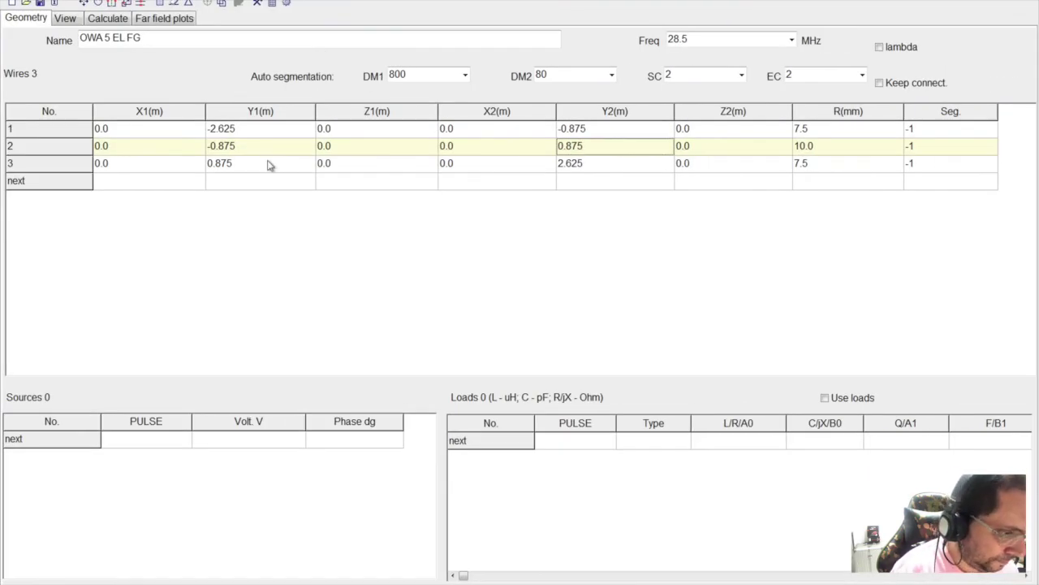
Step: Set the Y1 coordinate of the mid-section wire 2 to -0.7365 m
double_click(239, 147)
left_click(239, 146)
key("BackSpace")
key("BackSpace")
key("BackSpace")
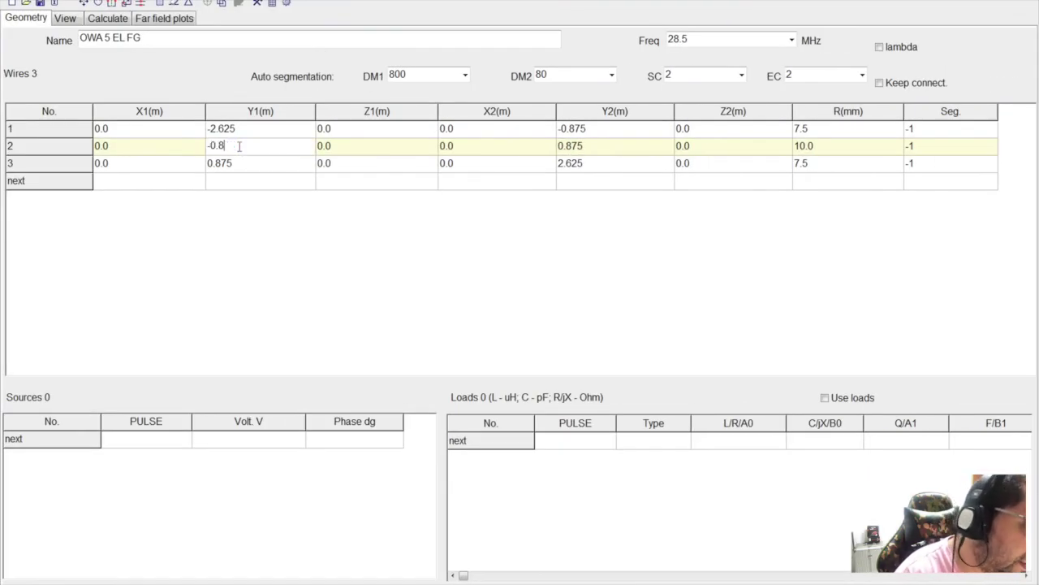
type("7")
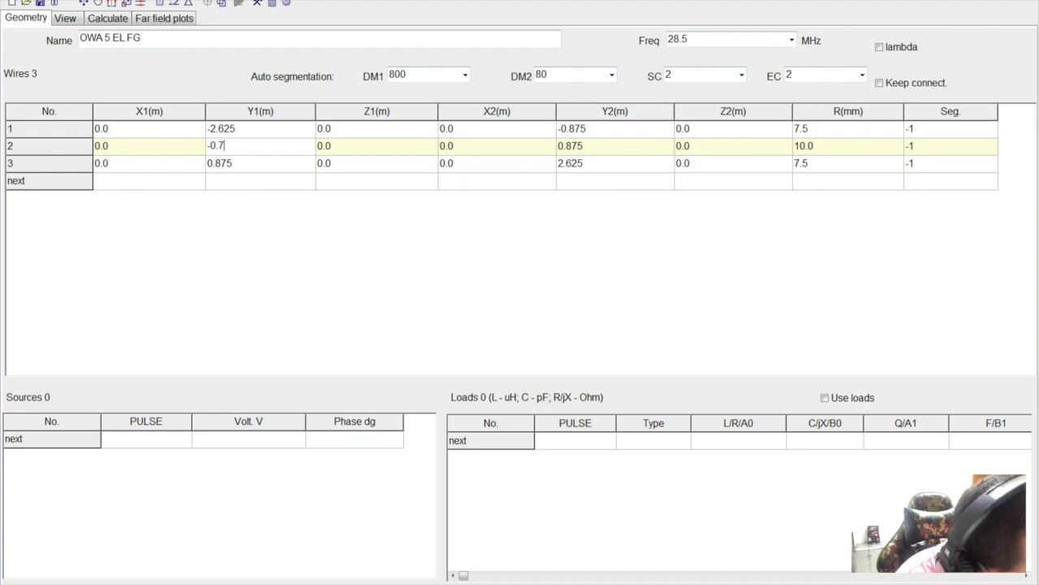
type("365")
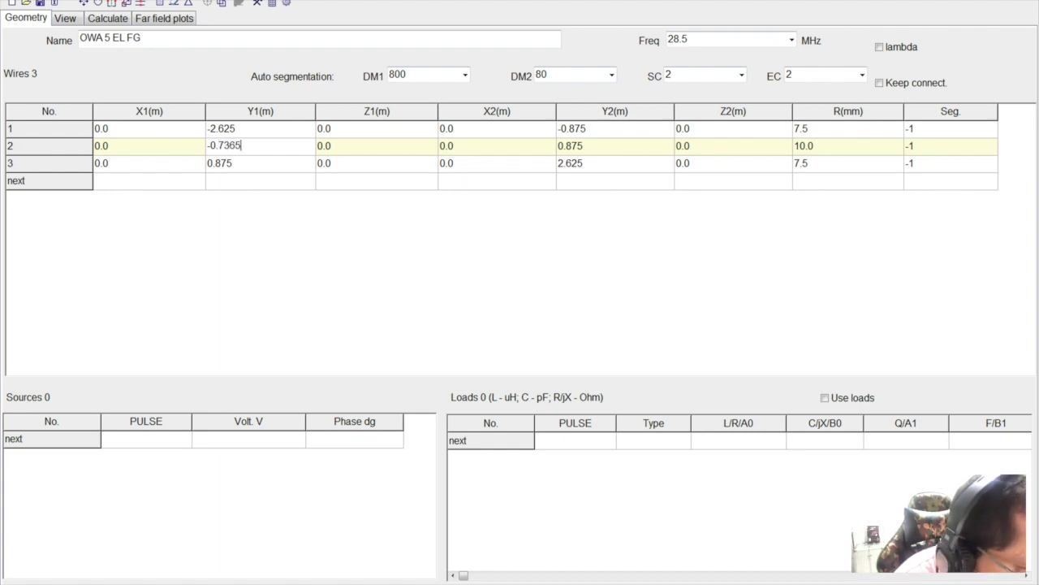
key("shift+Left")
key("shift+Left")
key("shift+Left")
key("shift+Left")
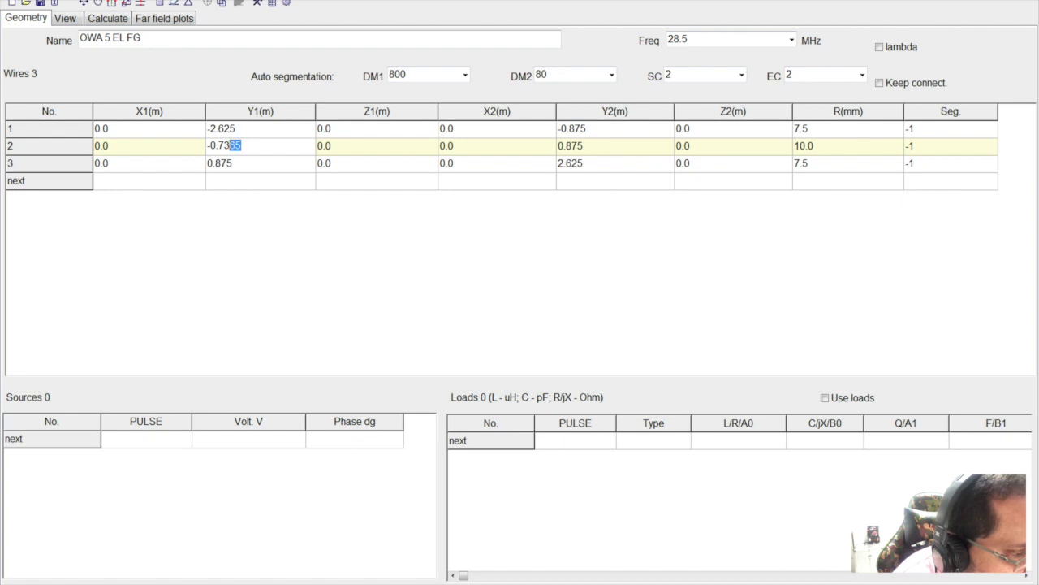
left_click(242, 152)
Step: Set the Y2 coordinate of the mid-section wire 2 to 0.7365 m
left_click(609, 152)
left_click(608, 150)
left_click(608, 147)
key("BackSpace")
key("BackSpace")
key("BackSpace")
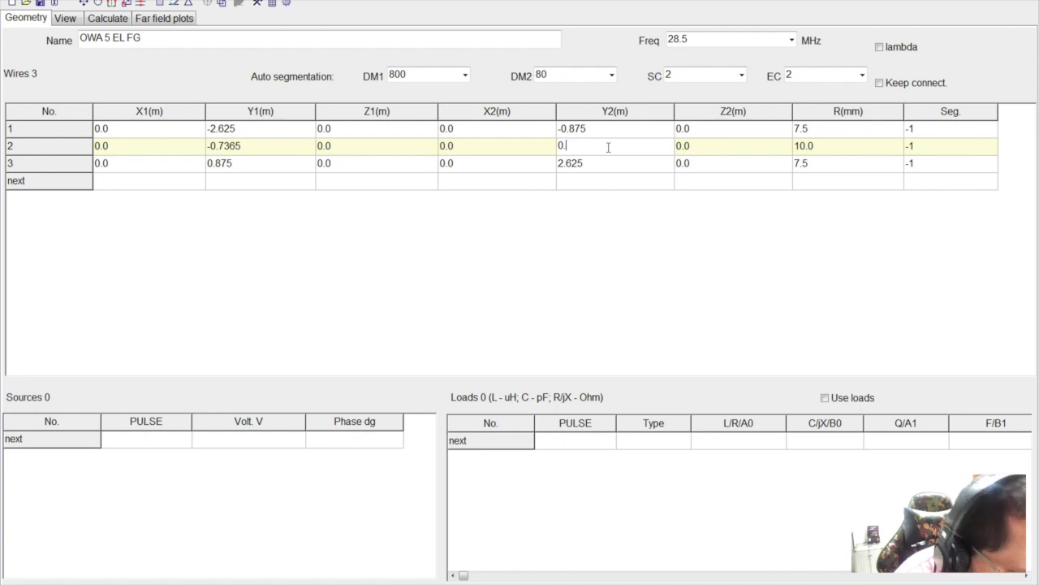
type("7365")
key("BackSpace")
key("BackSpace")
key("BackSpace")
key("BackSpace")
key("BackSpace")
key("BackSpace")
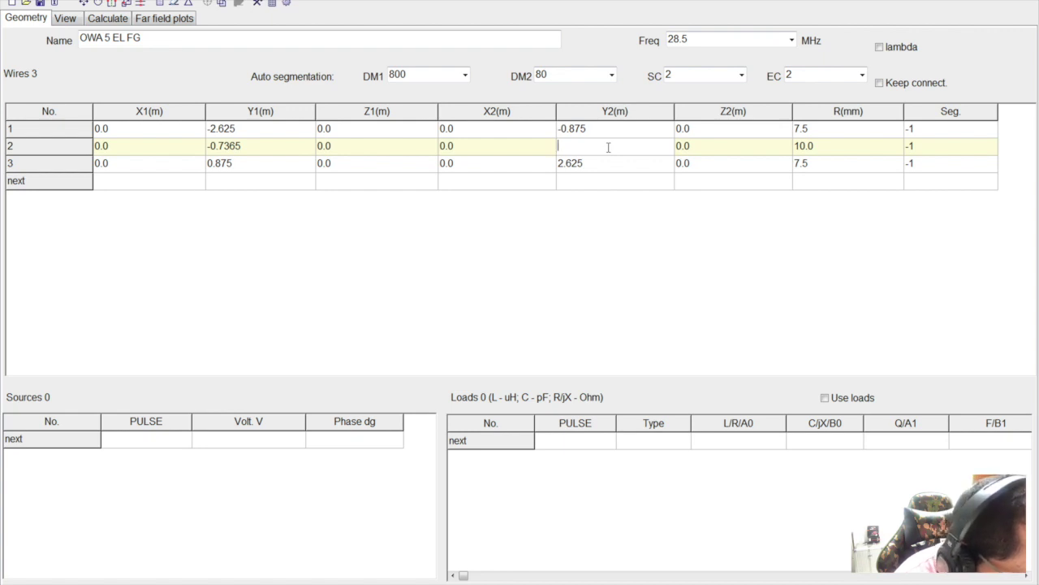
type("0.7")
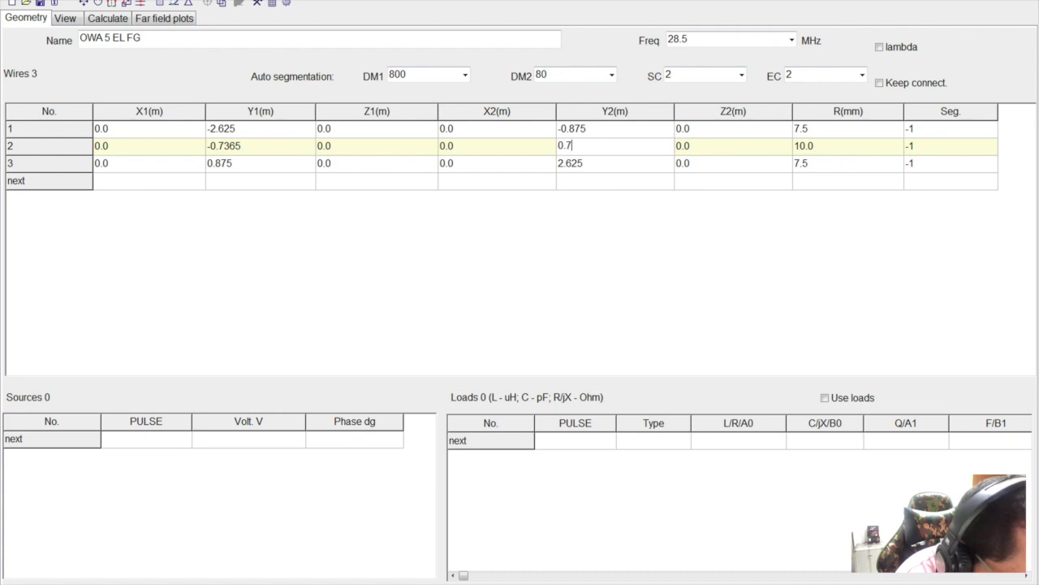
type("3")
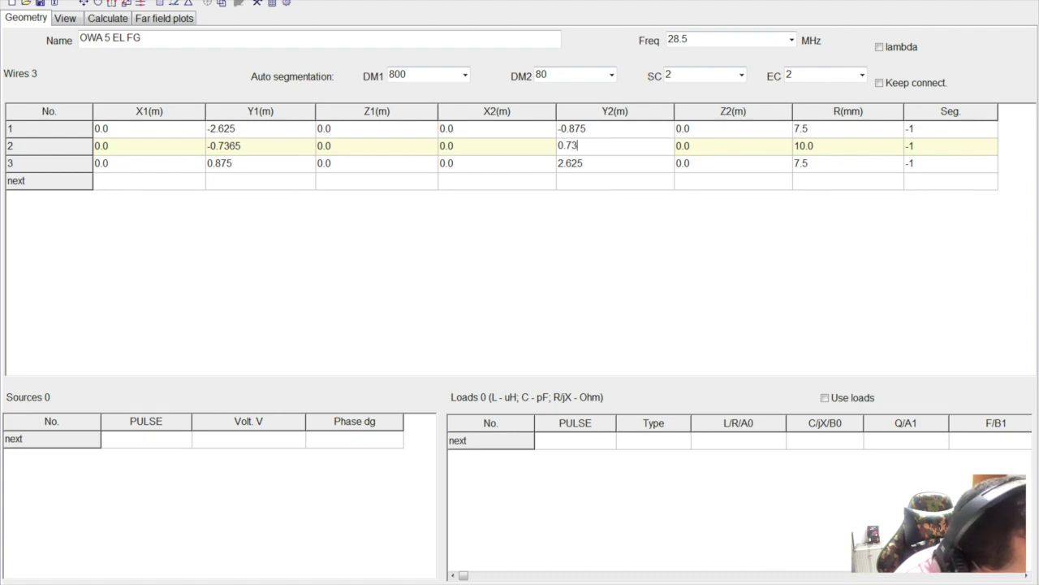
type("65")
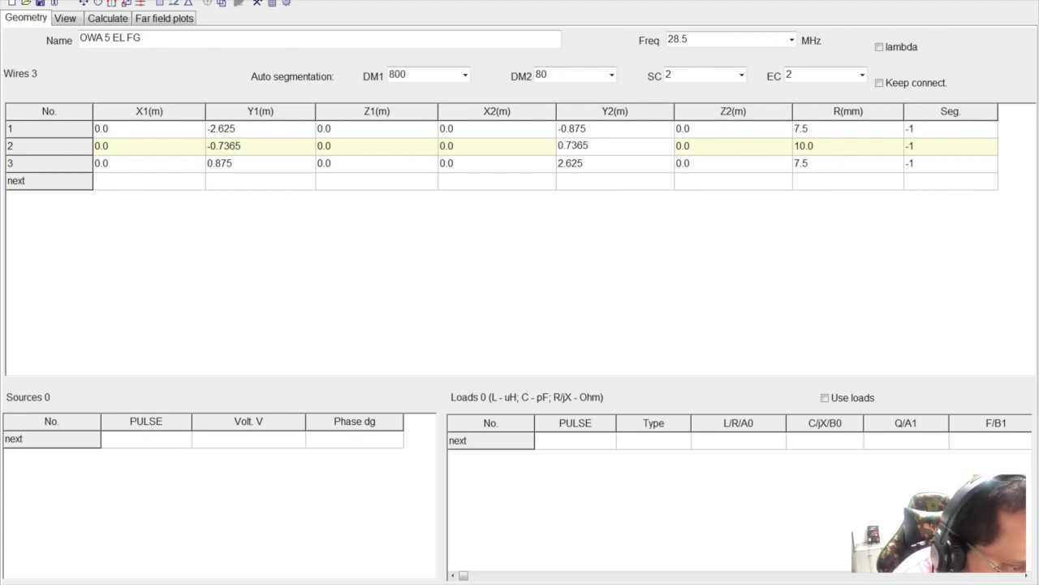
Step: Set the Y2 coordinate of the end-section wire 1 to -0.7365 m
left_click(591, 136)
left_click(593, 134)
left_click(596, 131)
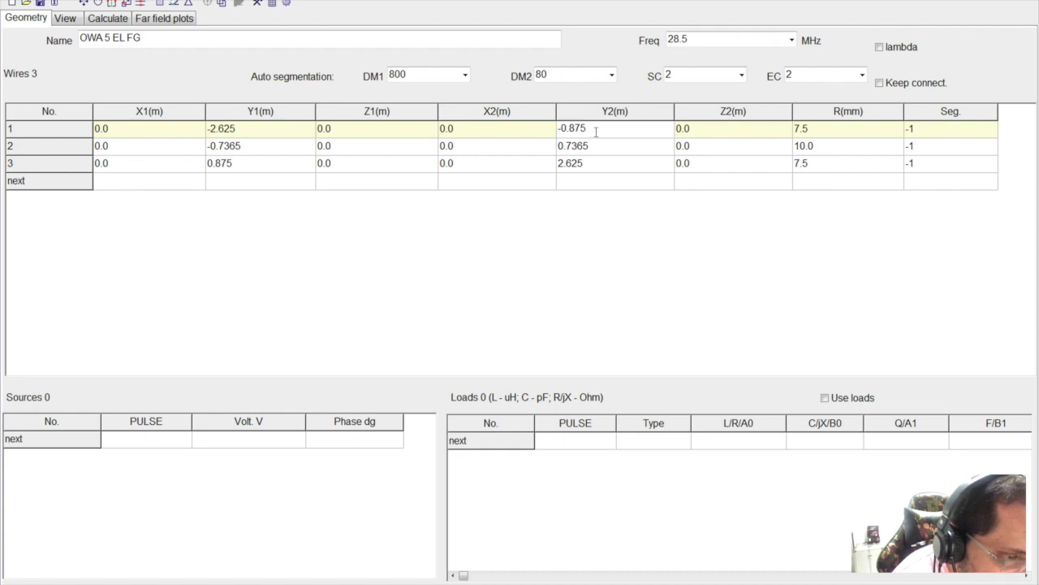
key("shift+Left")
key("shift+Left")
key("shift+Left")
key("shift+Left")
key("shift+Left")
key("shift+Left")
type("-7365")
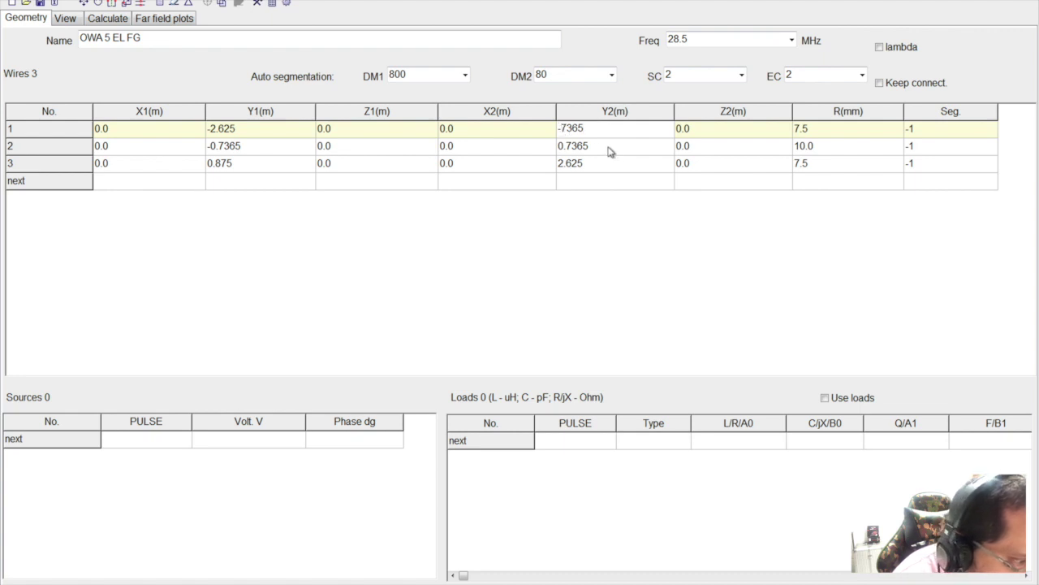
type("0.")
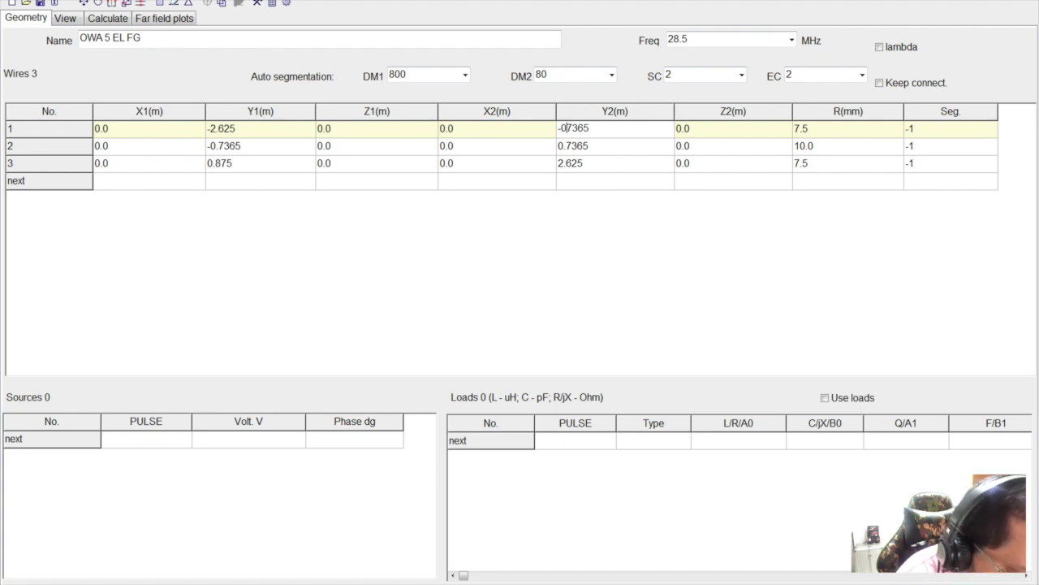
key("Return")
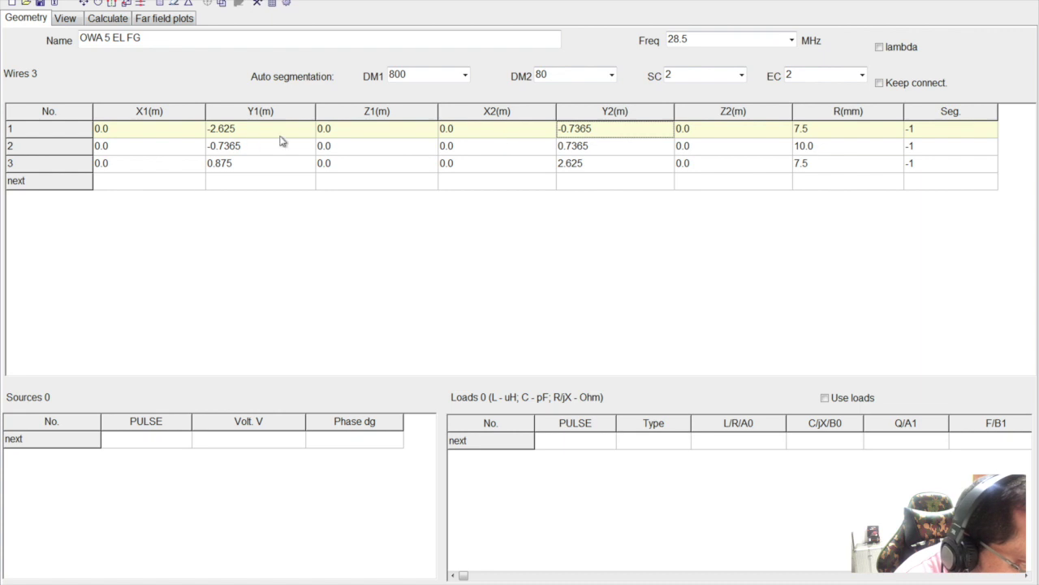
Step: Set the Y1 coordinate of the end-section wire 3 to 0.7365 m
left_click(244, 164)
left_click(244, 165)
left_click(251, 163)
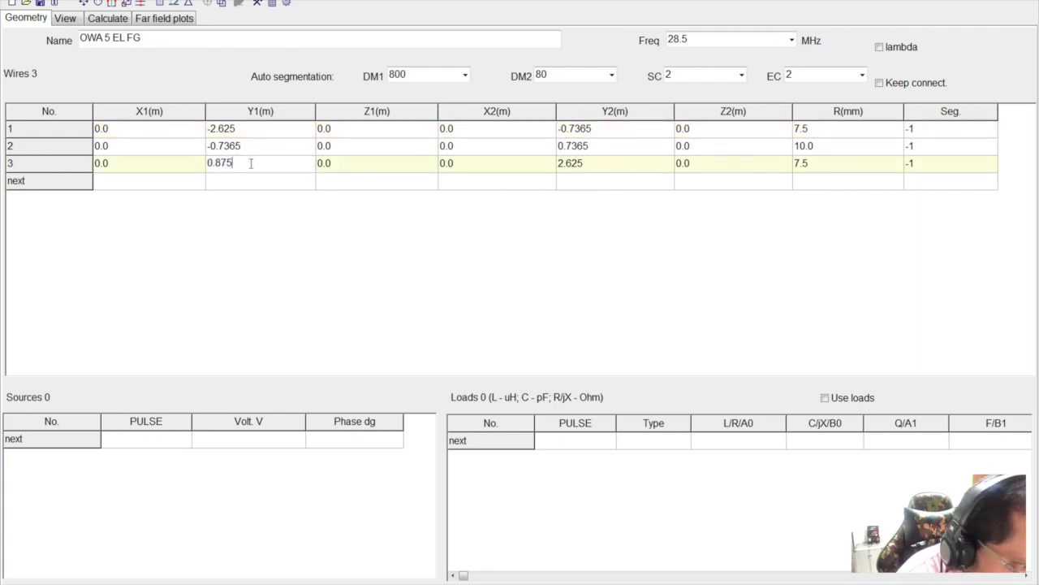
key("BackSpace")
key("BackSpace")
key("BackSpace")
key("BackSpace")
key("BackSpace")
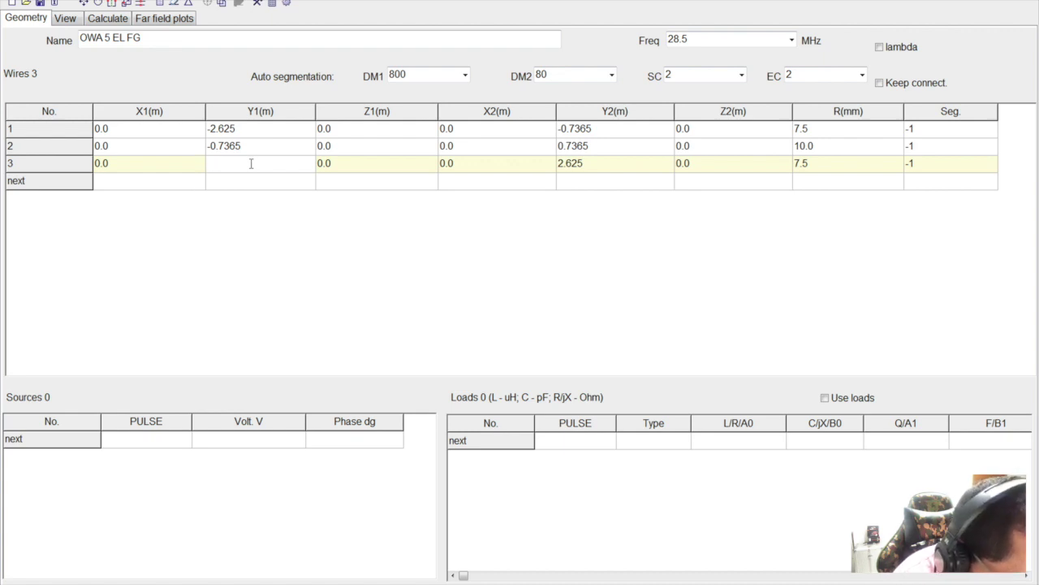
type("7365")
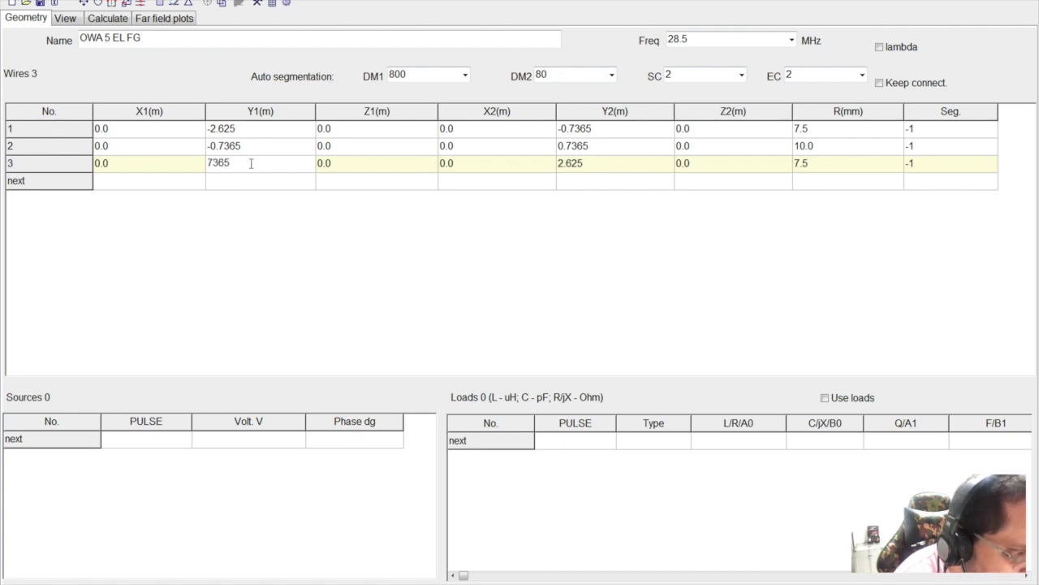
key("Left")
key("Left")
key("Left")
key("Left")
type("0.")
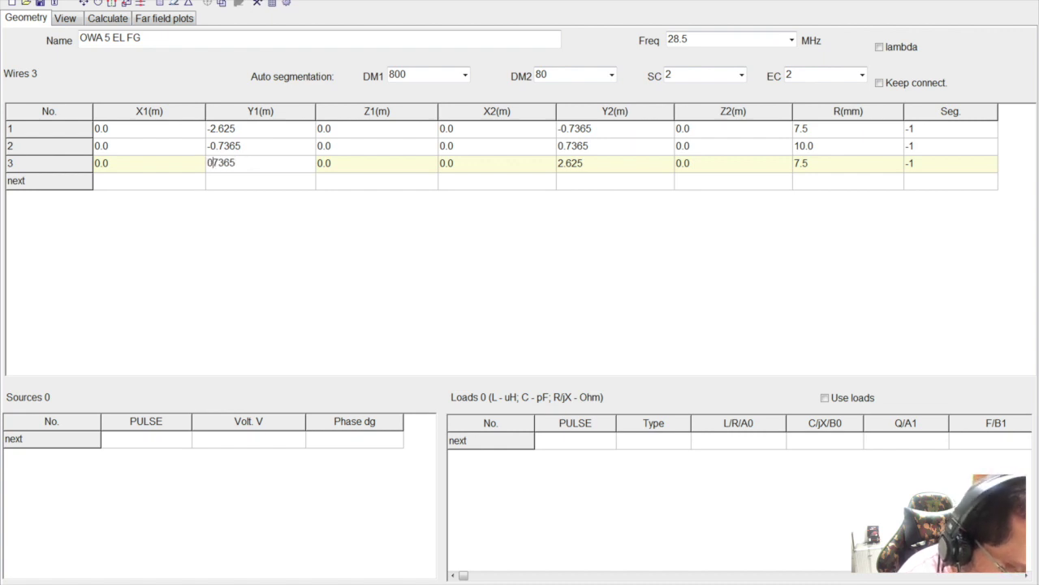
left_click(251, 168)
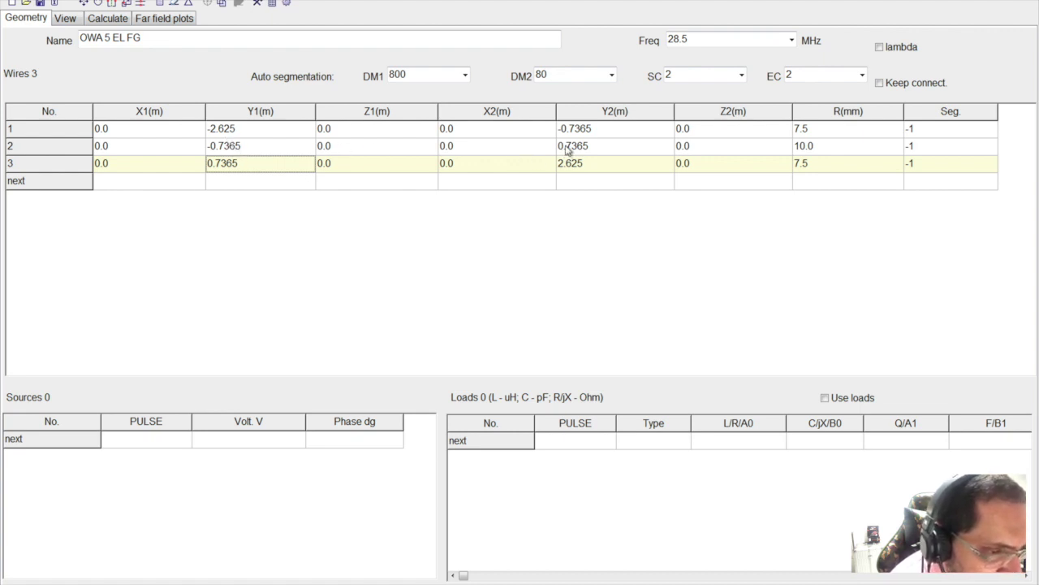
Step: Switch to the Calculator and compute the end-section length as 2.625 - 0.7365
key("ctrl+Left")
key("ctrl+Left")
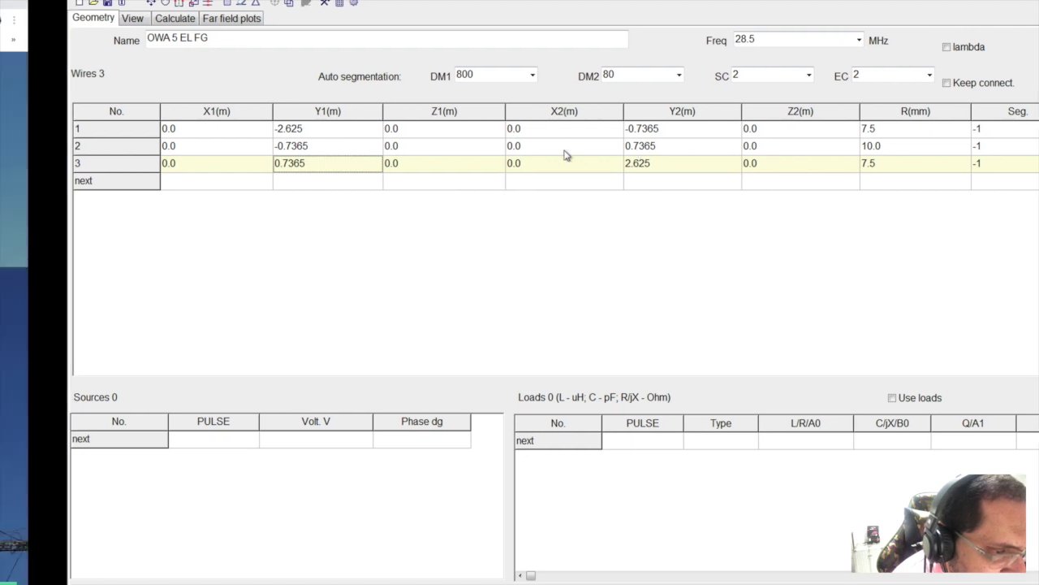
key("ctrl+Right")
key("ctrl+Right")
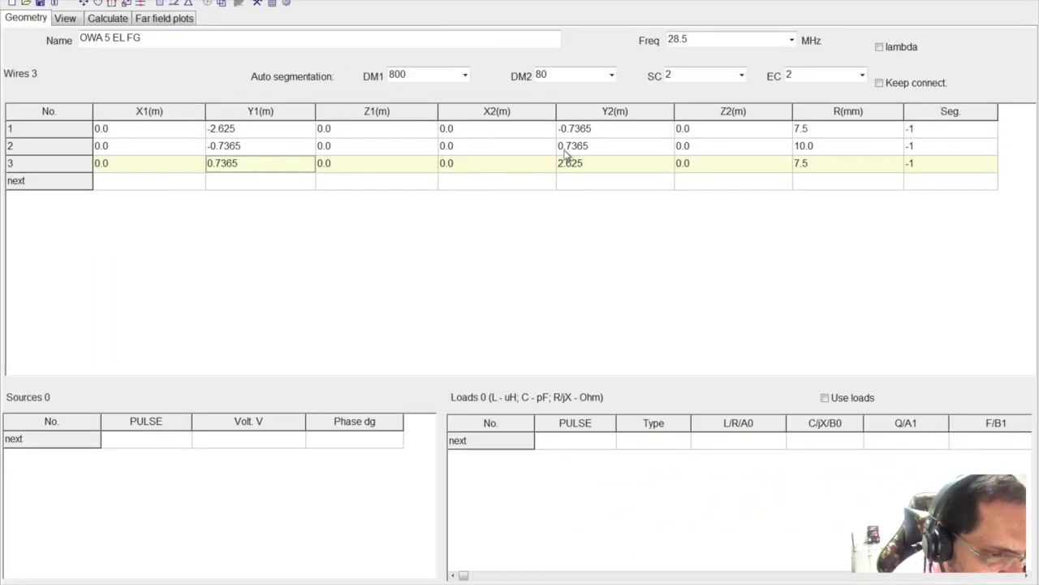
key("ctrl+Left")
key("ctrl+Left")
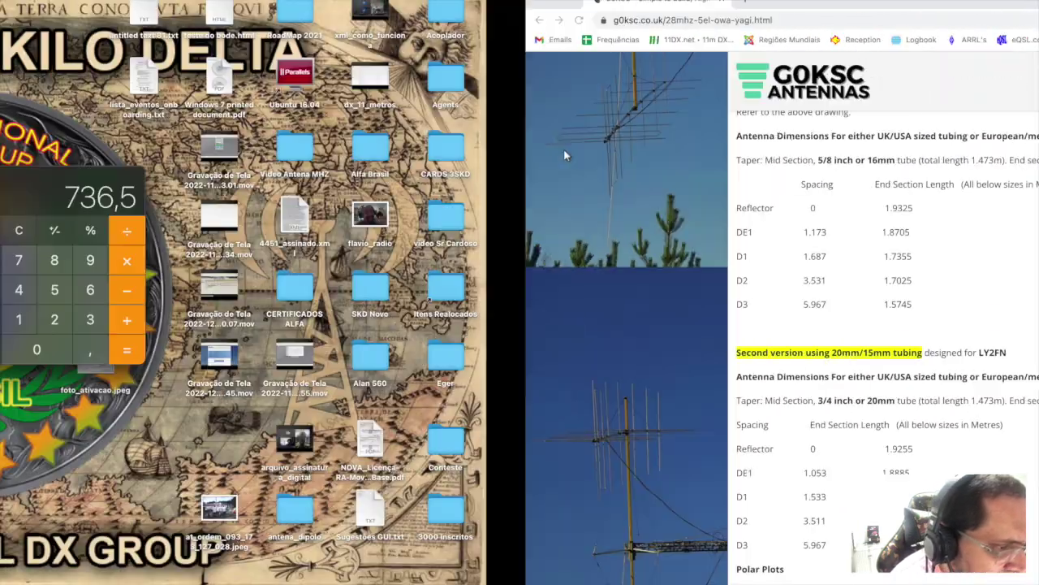
key("Escape")
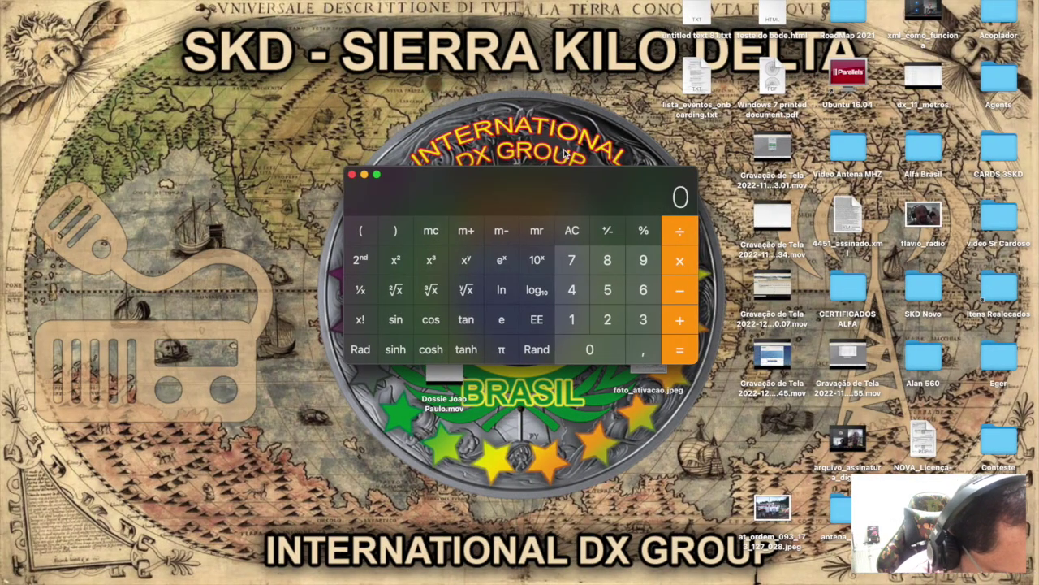
type("2,6")
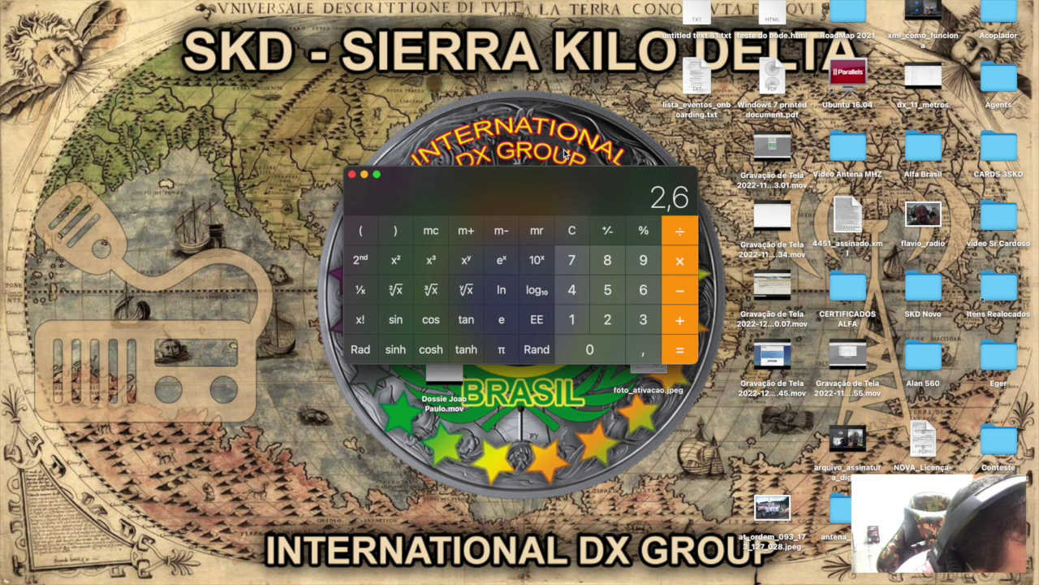
type("25")
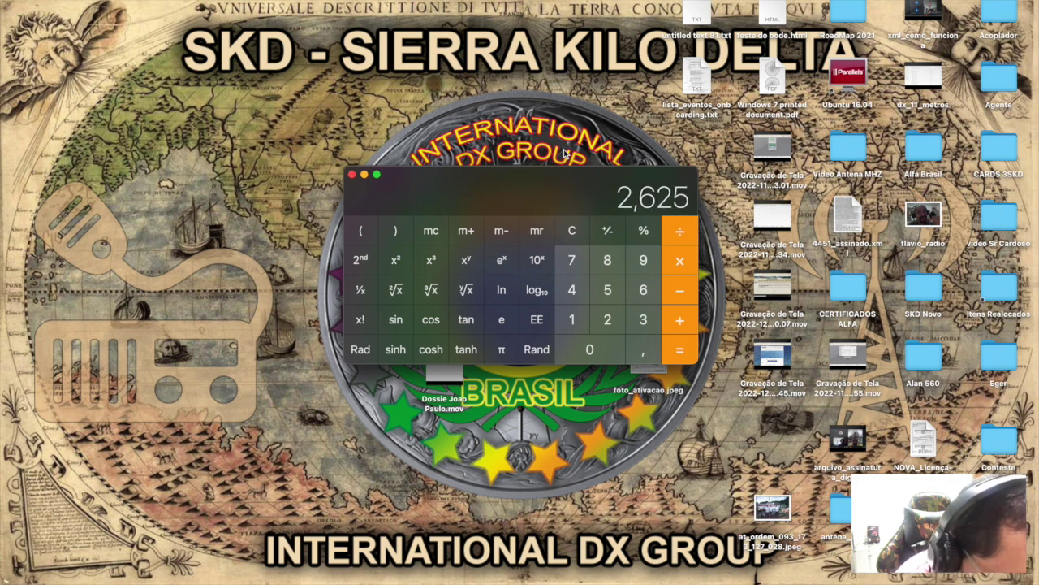
key("minus")
type("0,")
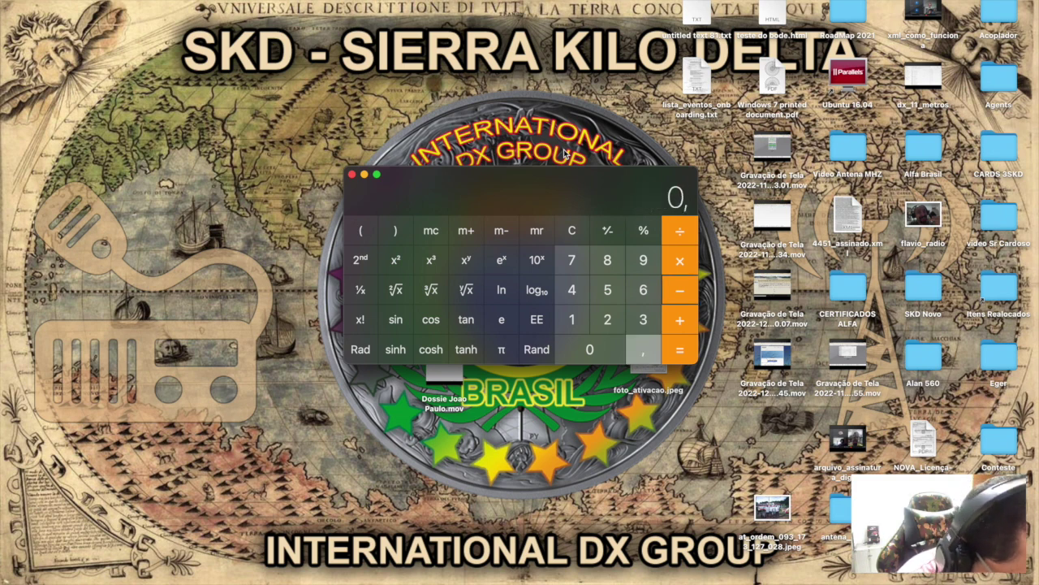
type("7365")
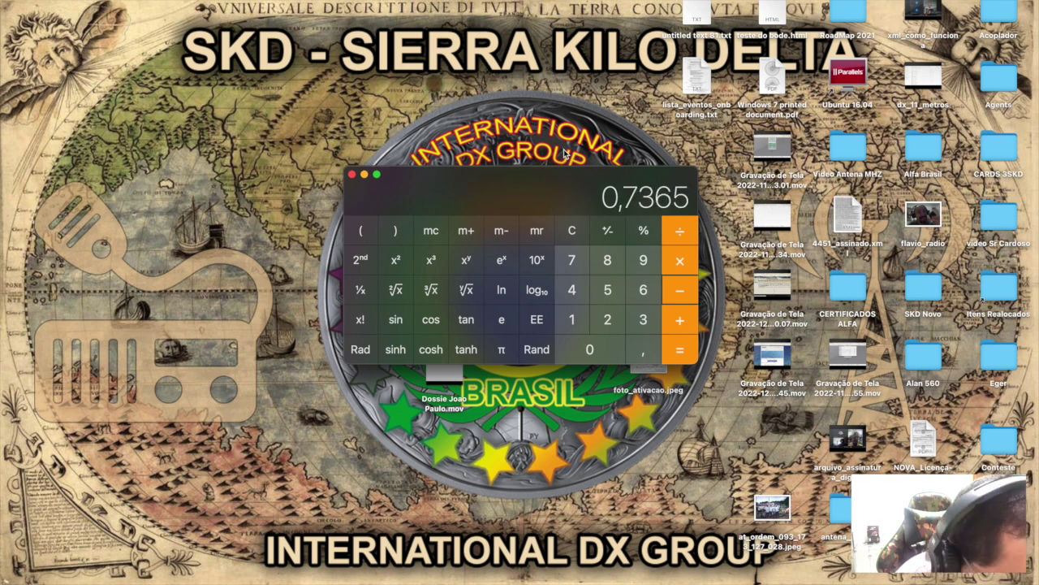
key("Return")
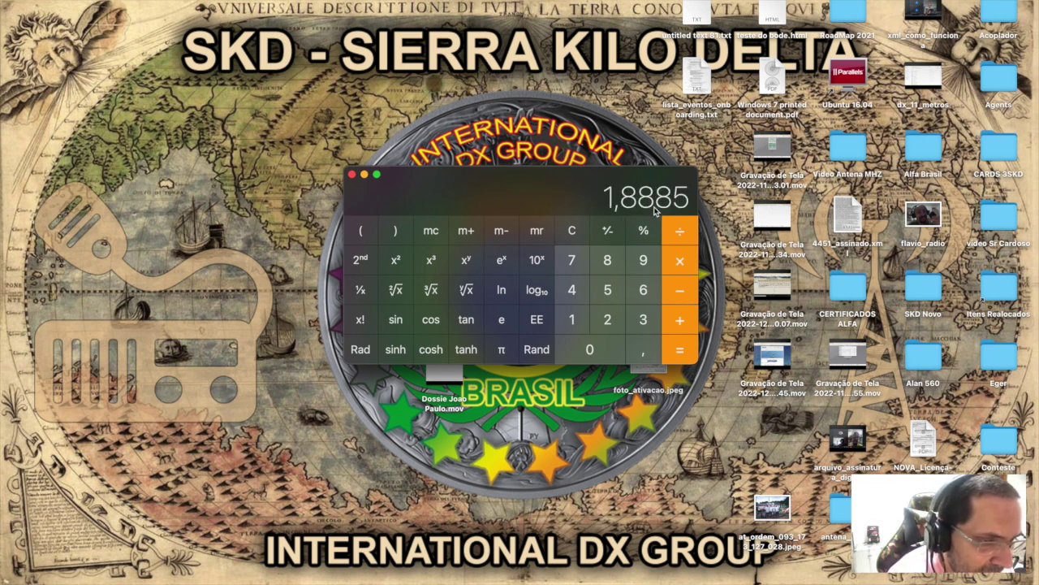
Step: Return to MMANA-GAL and inspect the tapered element's mid-section and end-section wires in the 3D antenna view
key("ctrl+Right")
key("ctrl+Right")
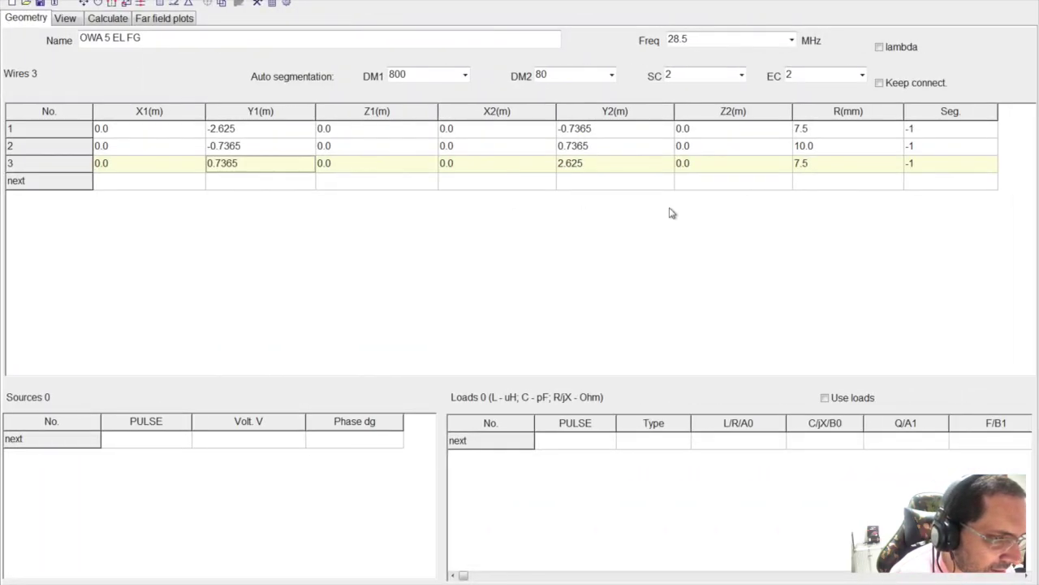
left_click(73, 22)
left_click_drag(466, 327, 427, 309)
left_click(501, 294)
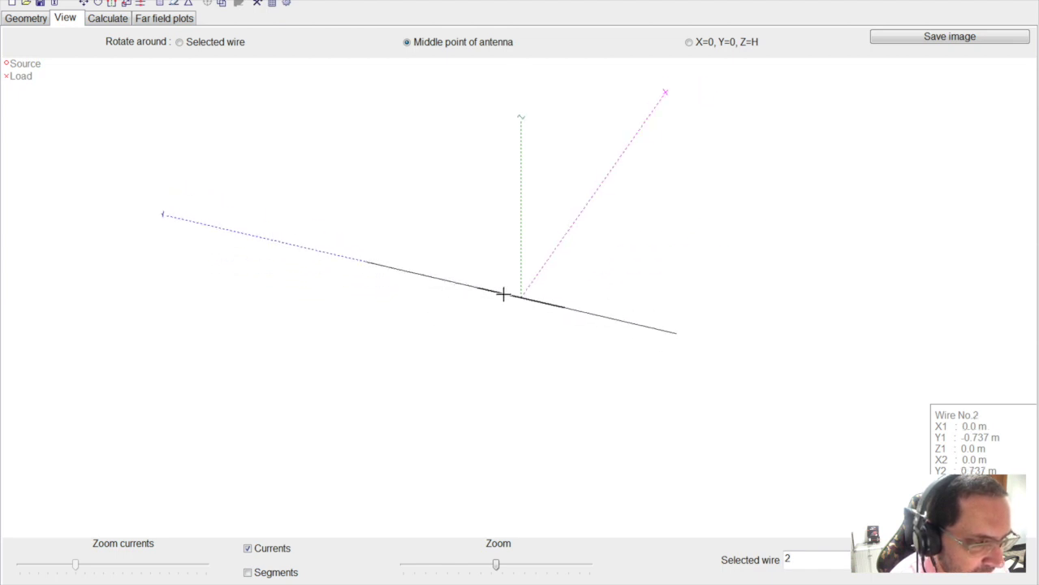
left_click(589, 312)
mouse_move(304, 306)
left_mouse_down()
mouse_move(307, 315)
mouse_move(299, 294)
left_mouse_up()
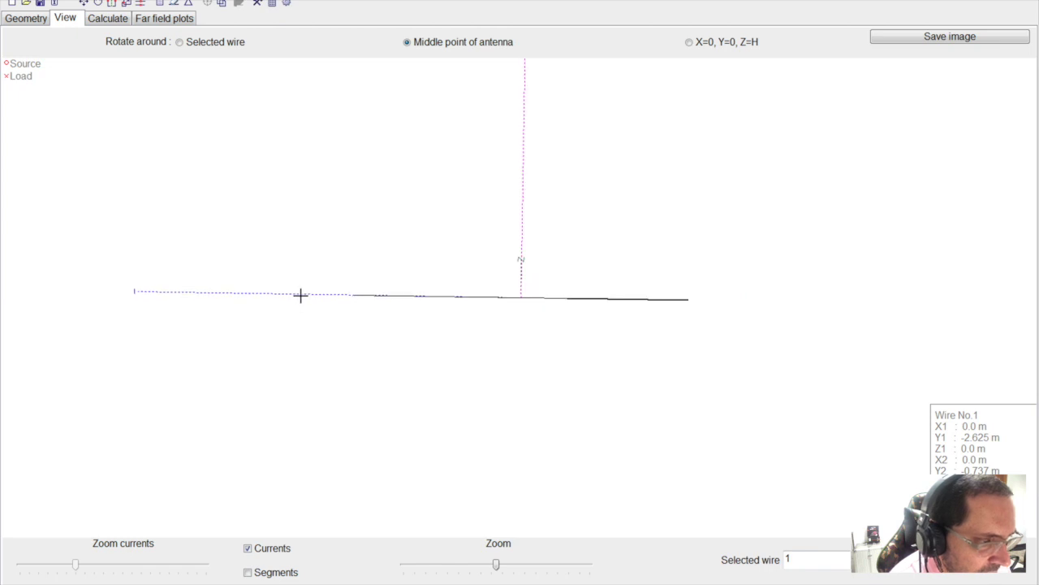
Step: Check the base element's radius and wire count in the Element edit window, then close it
left_click(190, 7)
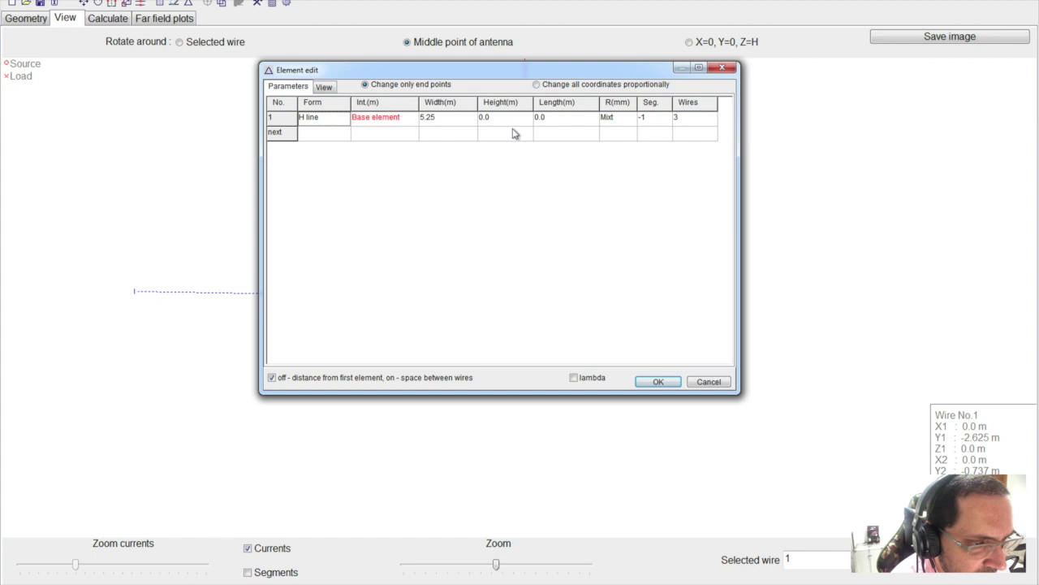
left_click(611, 122)
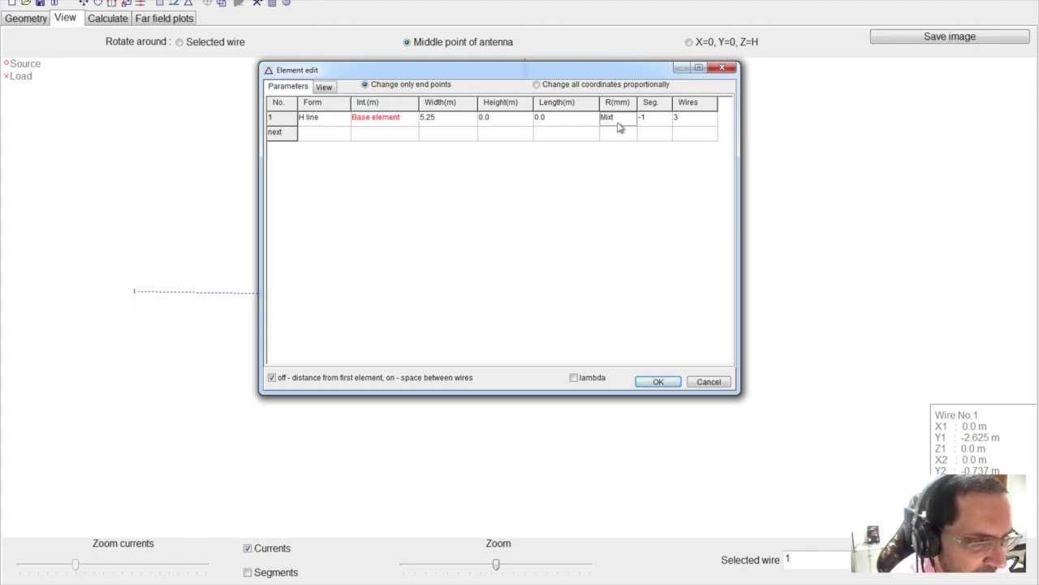
left_click(681, 122)
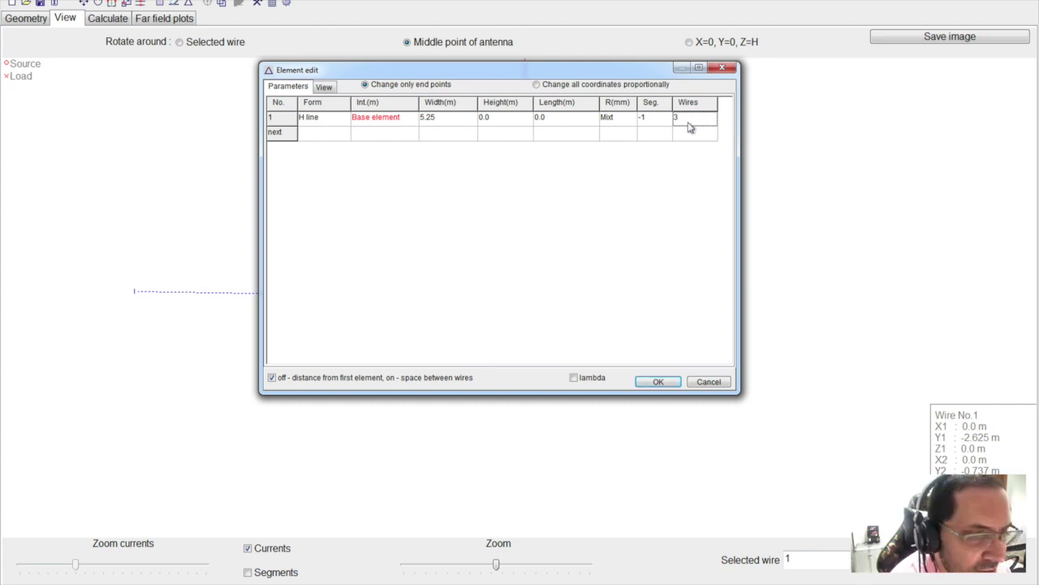
left_click(722, 68)
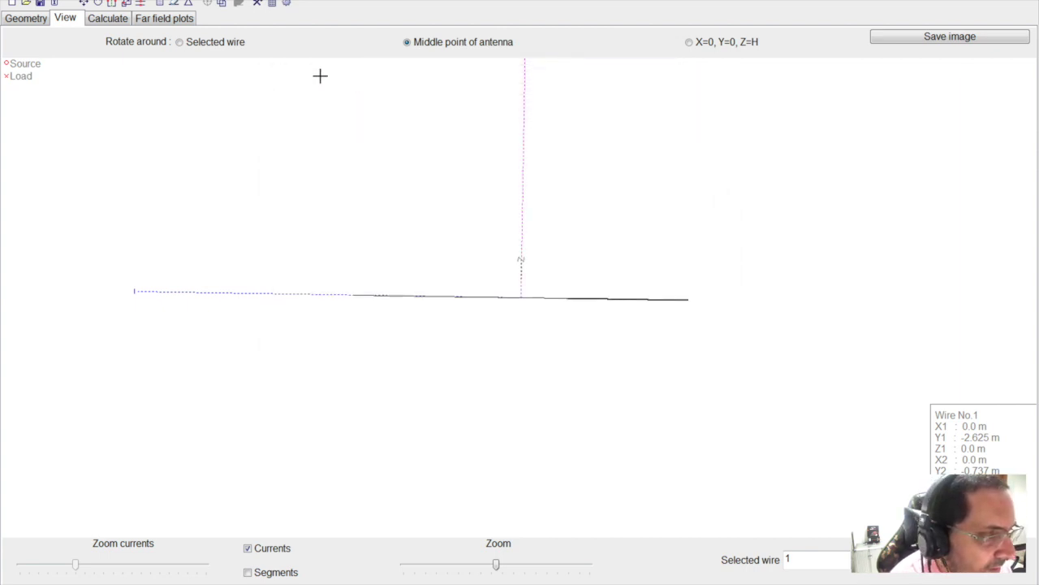
Step: Add a second element in Element edit at an interval of 1.053 m, taken from the DE1 spacing on the G0KSC page
left_click(35, 22)
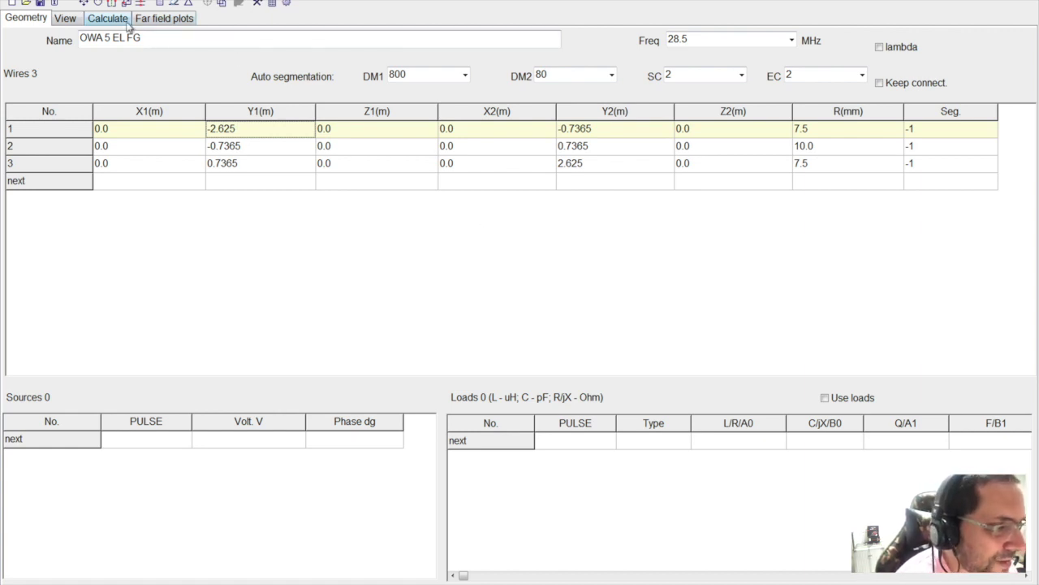
left_click(187, 3)
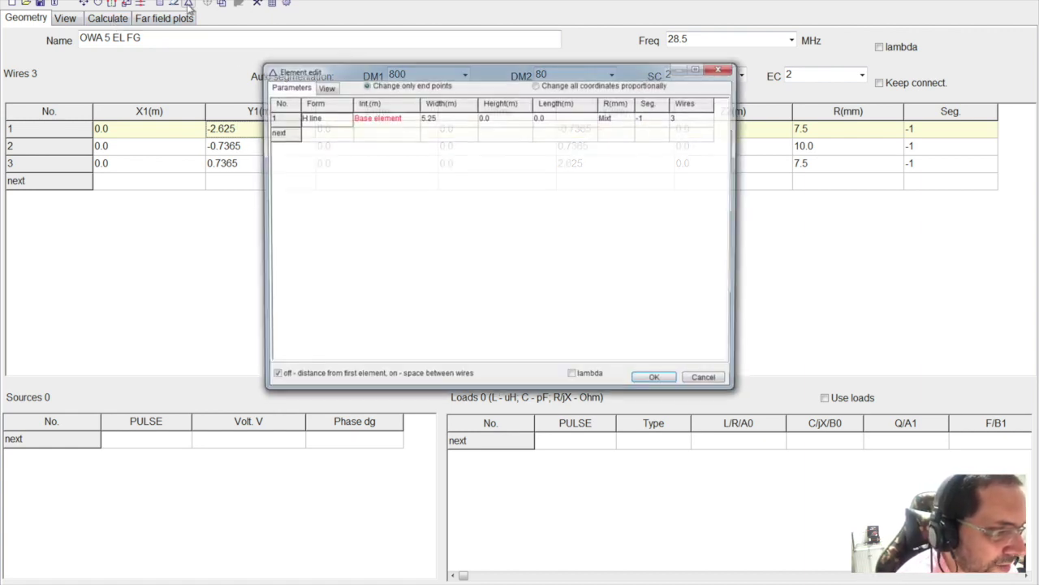
left_click(363, 134)
left_click(362, 131)
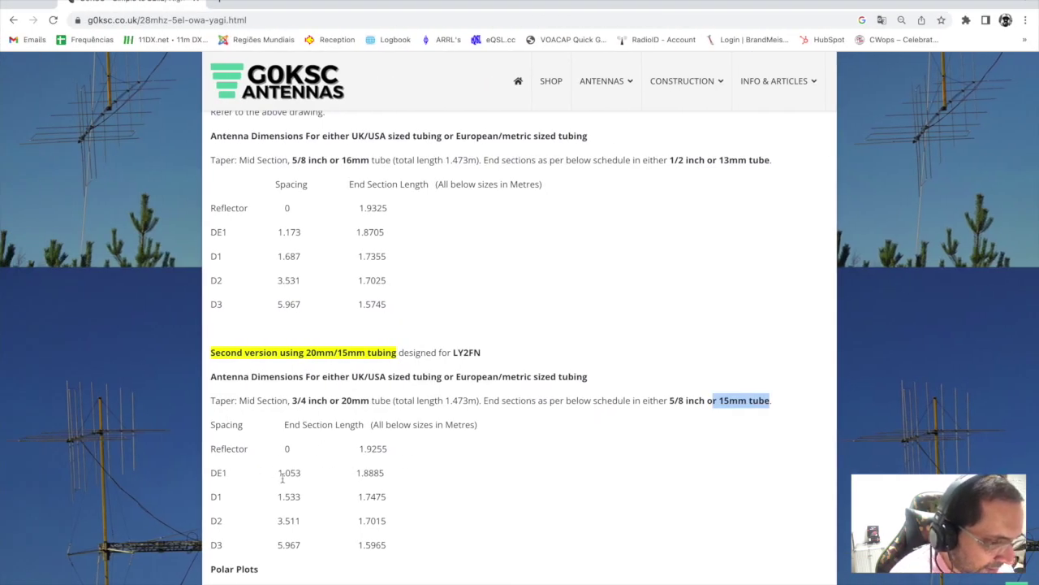
left_click_drag(365, 472, 216, 471)
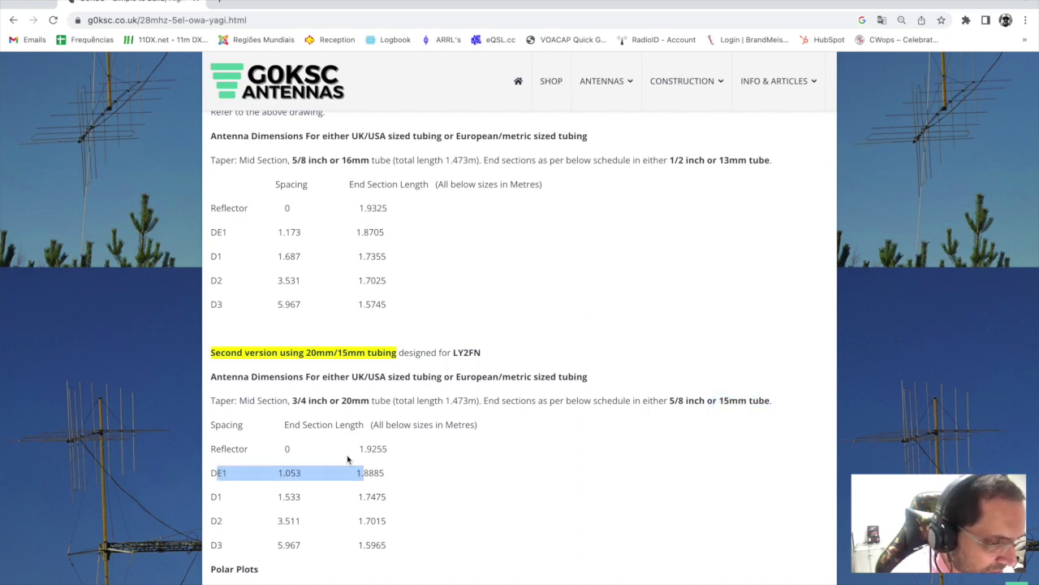
left_click_drag(239, 449, 345, 454)
double_click(289, 471)
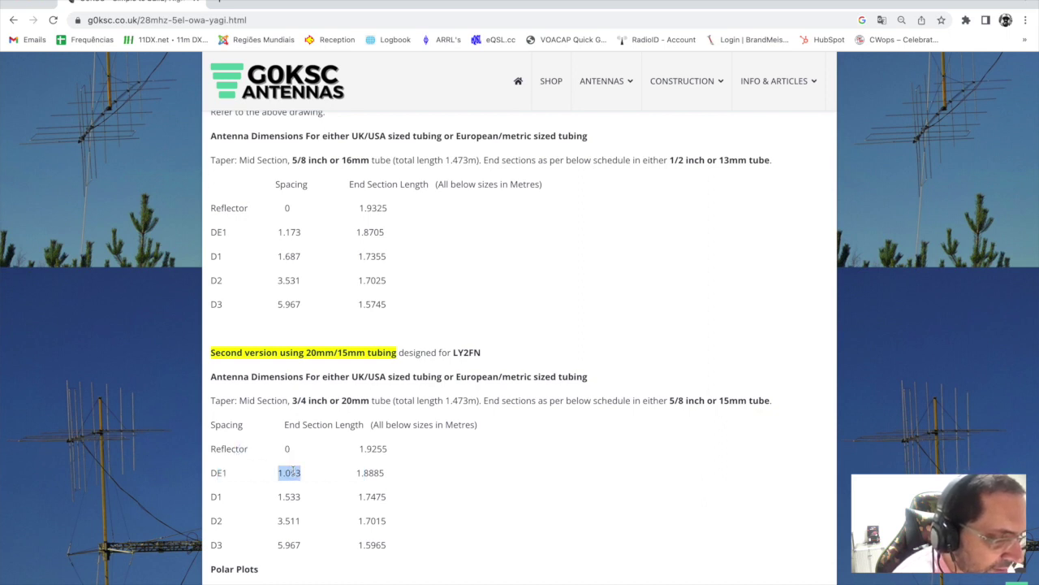
key("ctrl+Right")
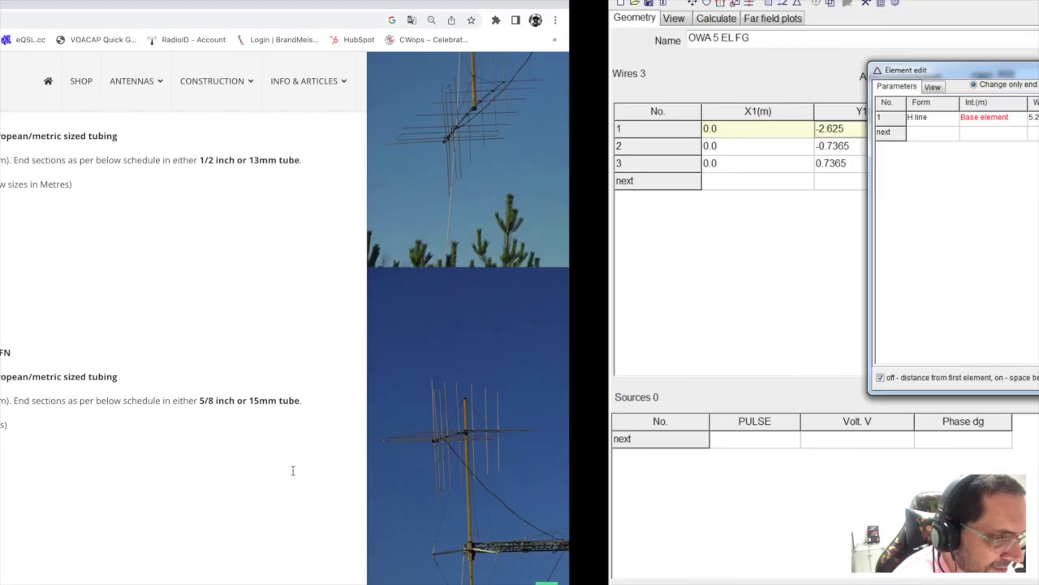
type("1.053")
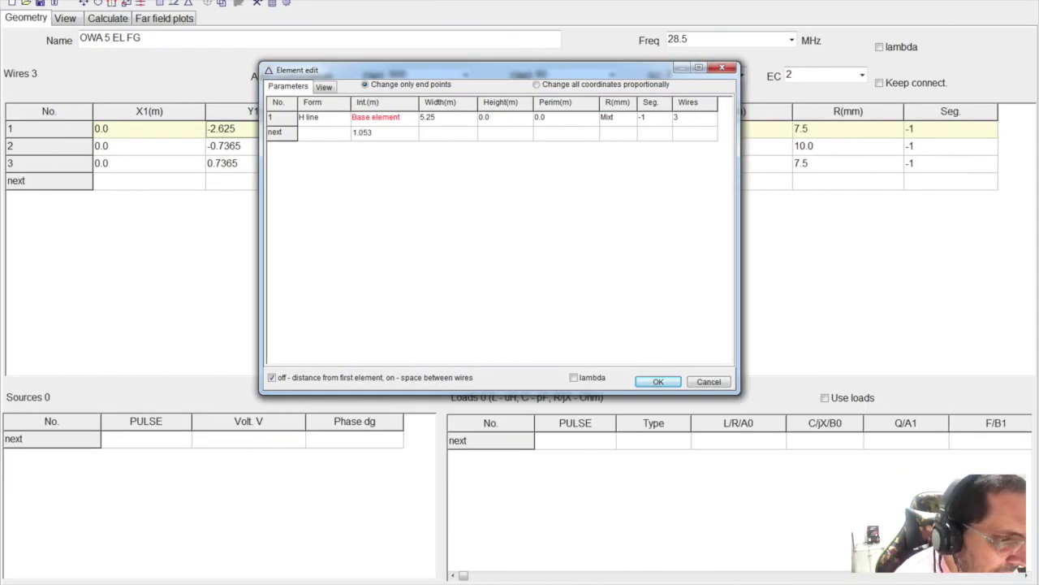
key("Return")
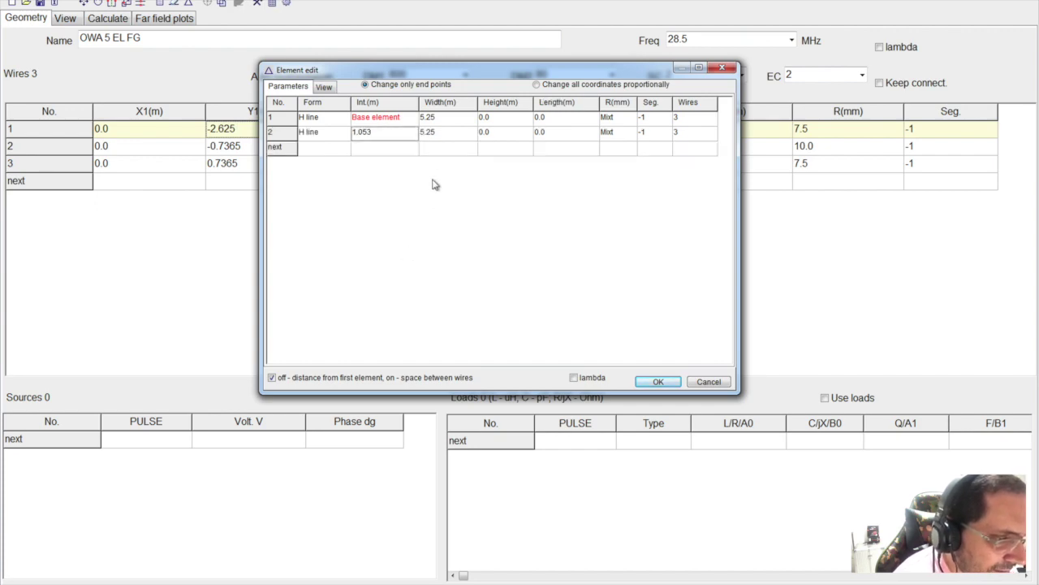
Step: Look up the second version's reflector end-section length on the G0KSC page, and accept the new element in MMANA-GAL's Element edit
key("alt+Tab")
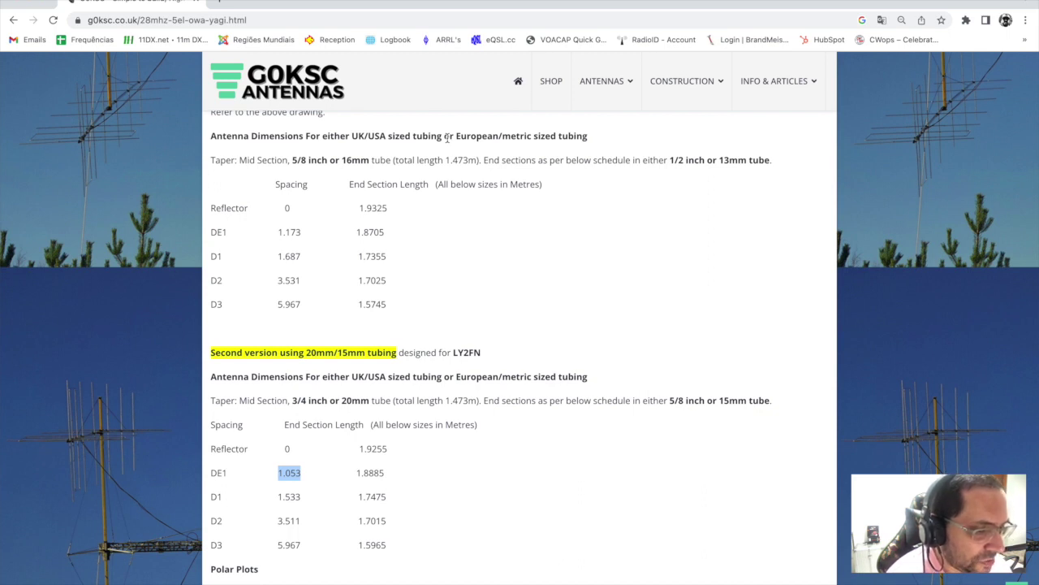
left_click_drag(360, 449, 390, 459)
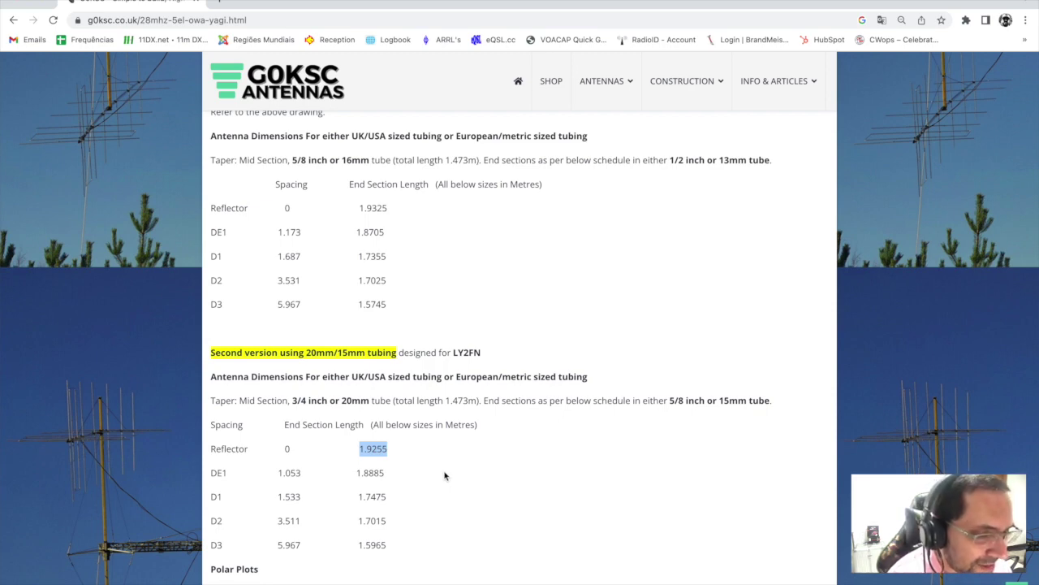
key("ctrl+Right")
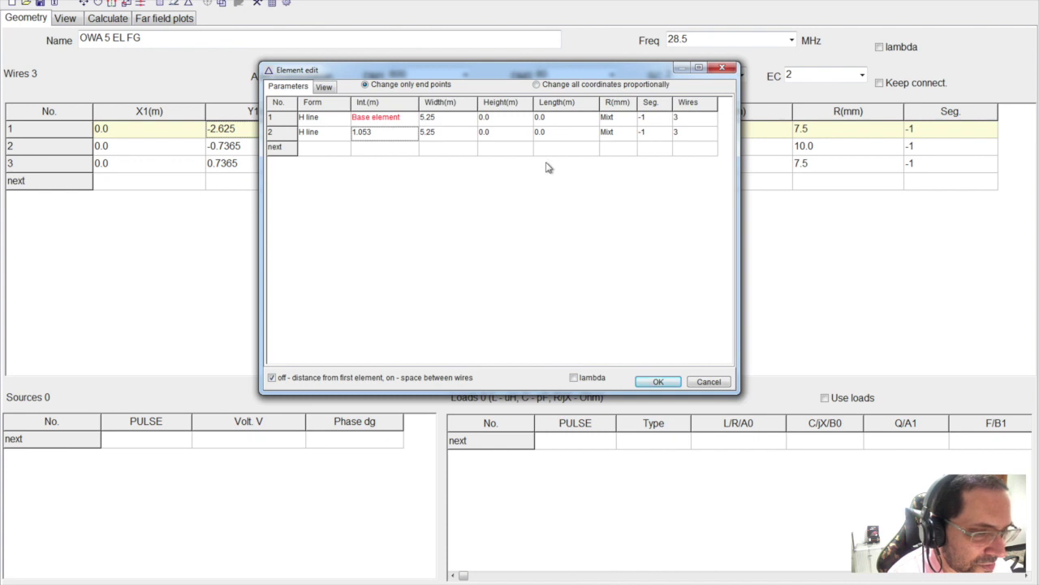
left_click(658, 382)
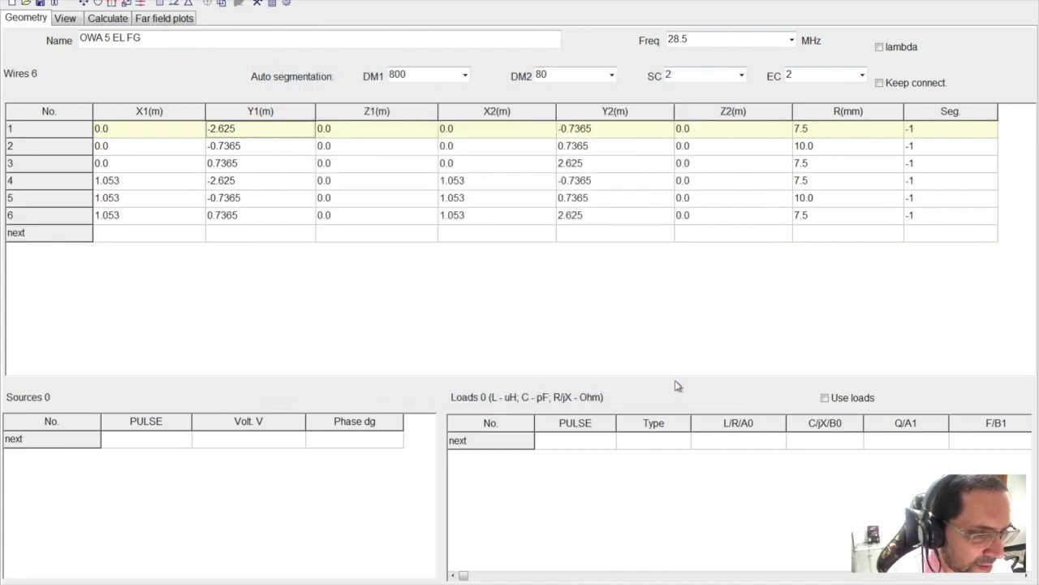
Step: Inspect which side of the base element the new element sits on in the 3D antenna view
left_click(148, 185)
left_click(149, 181)
type("1.058")
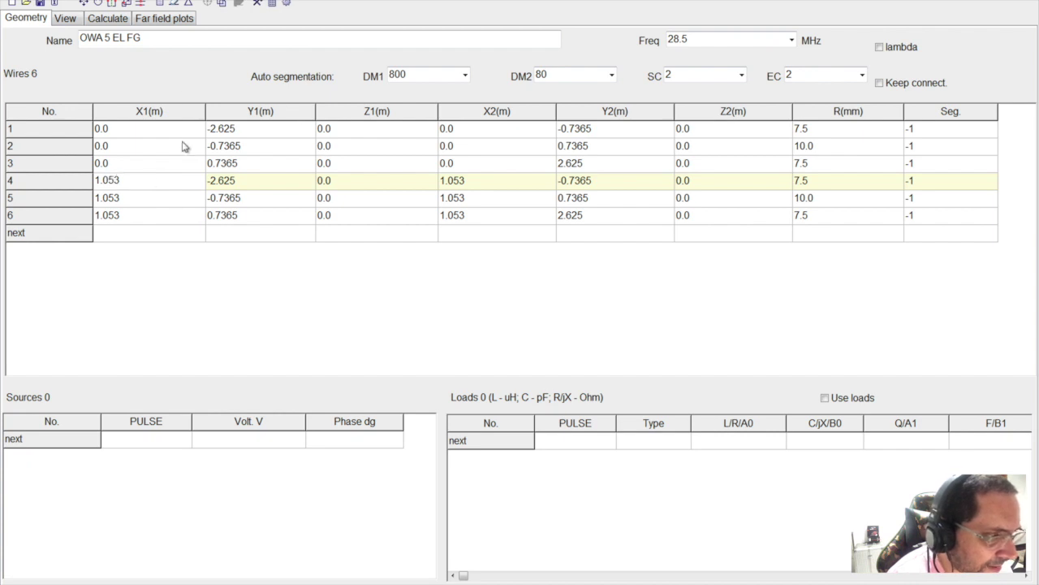
left_click(108, 18)
left_click(67, 17)
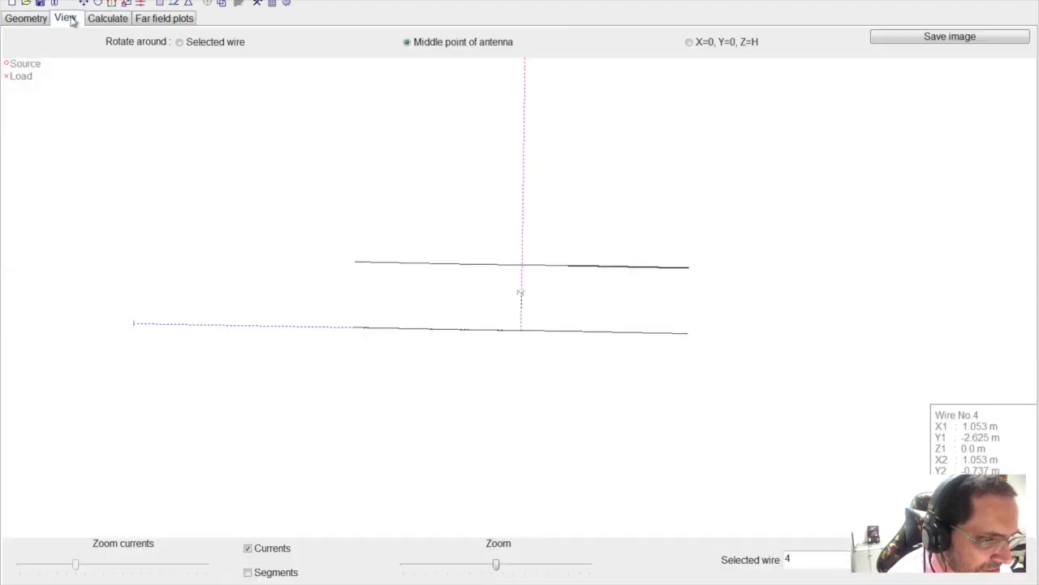
mouse_move(281, 198)
left_mouse_down()
mouse_move(300, 192)
mouse_move(302, 214)
mouse_move(284, 202)
left_mouse_up()
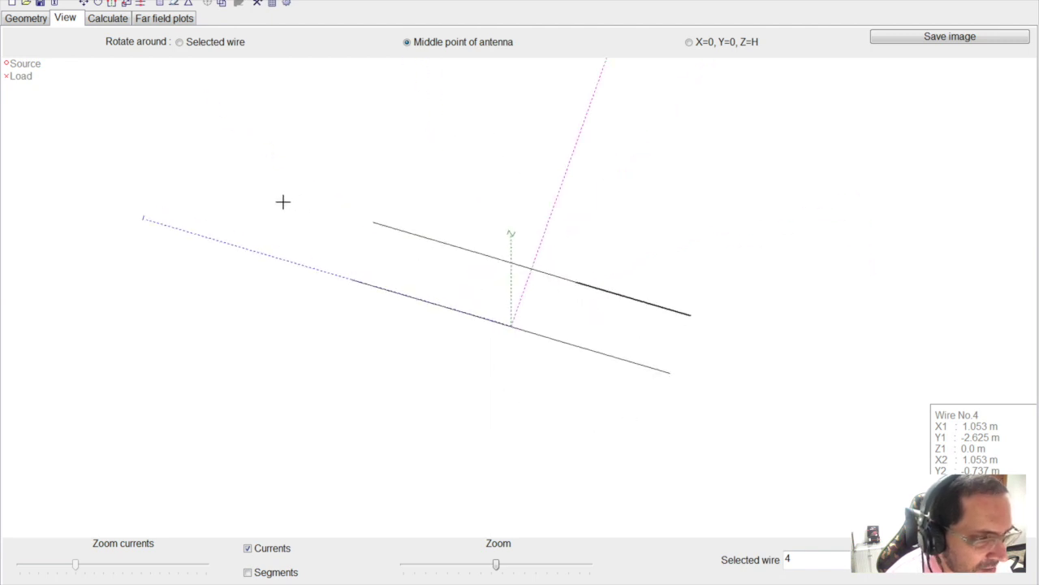
Step: Try to change the X1 coordinate of wire 4 to -1.053 in the wire table
left_click(27, 18)
double_click(106, 181)
left_click(105, 181)
key("Home")
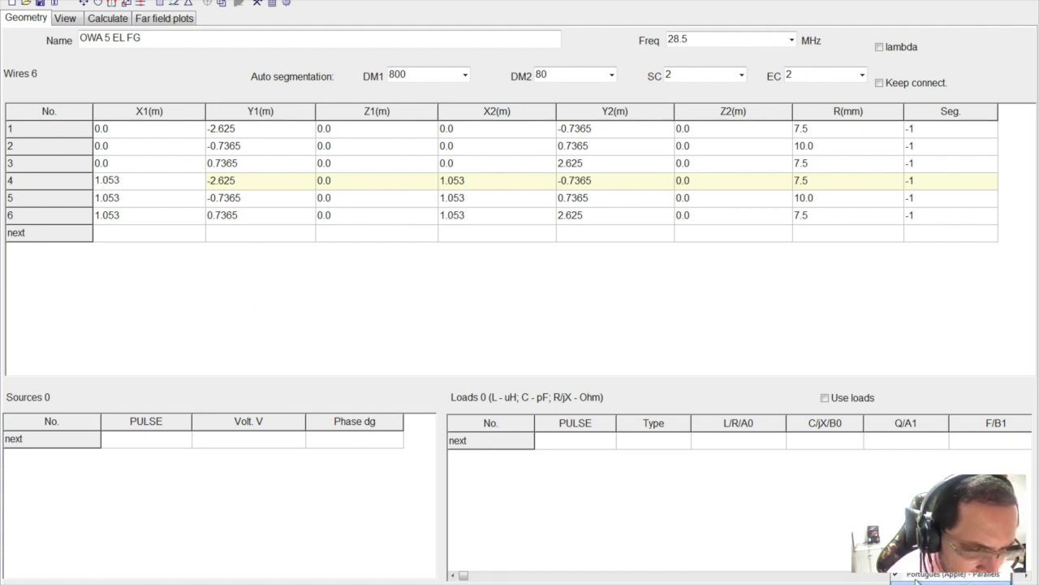
type("-")
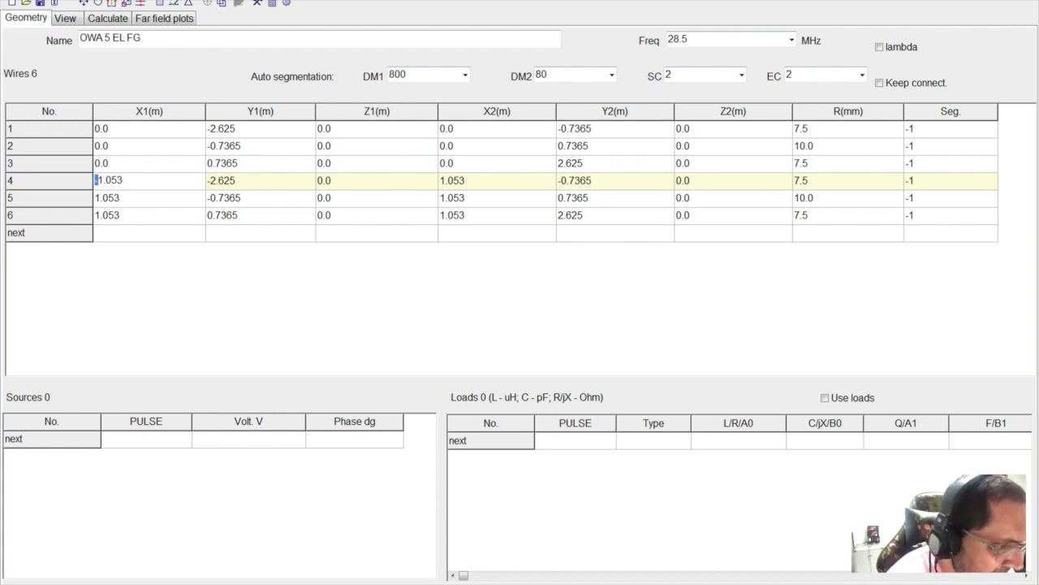
key("shift+Right")
key("shift+Right")
key("shift+Right")
key("shift+Right")
key("shift+Right")
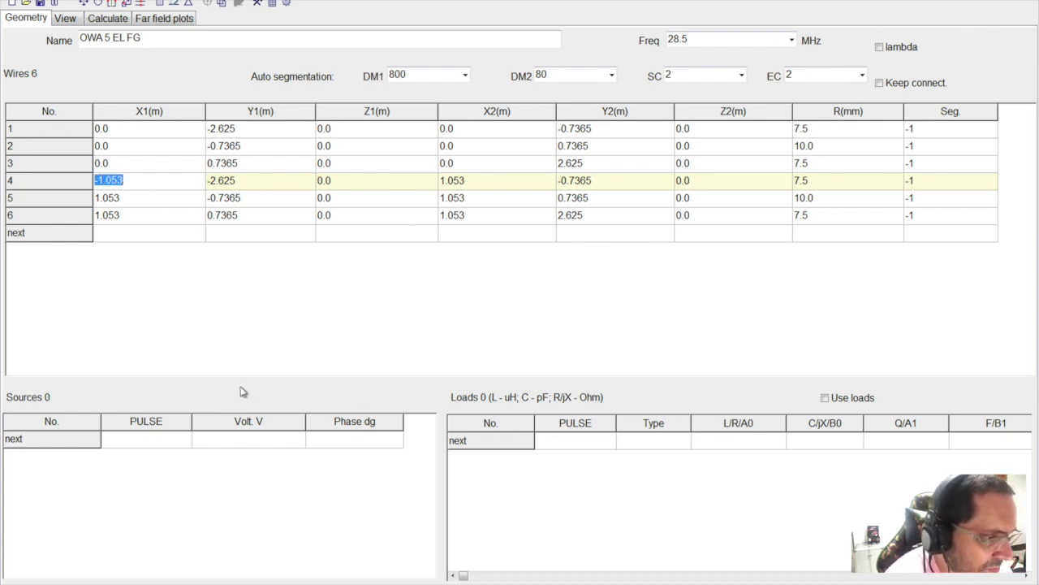
left_click(123, 204)
double_click(123, 205)
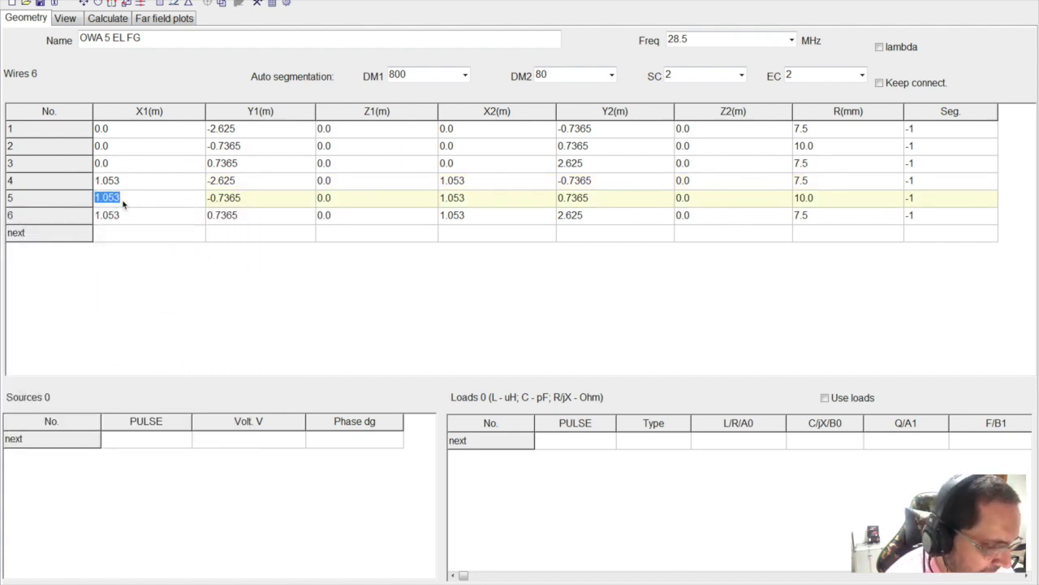
Step: Set the X1 coordinate of wire 4 to -1.053
left_click(122, 201)
left_click(124, 187)
double_click(124, 187)
key("Left")
key("Left")
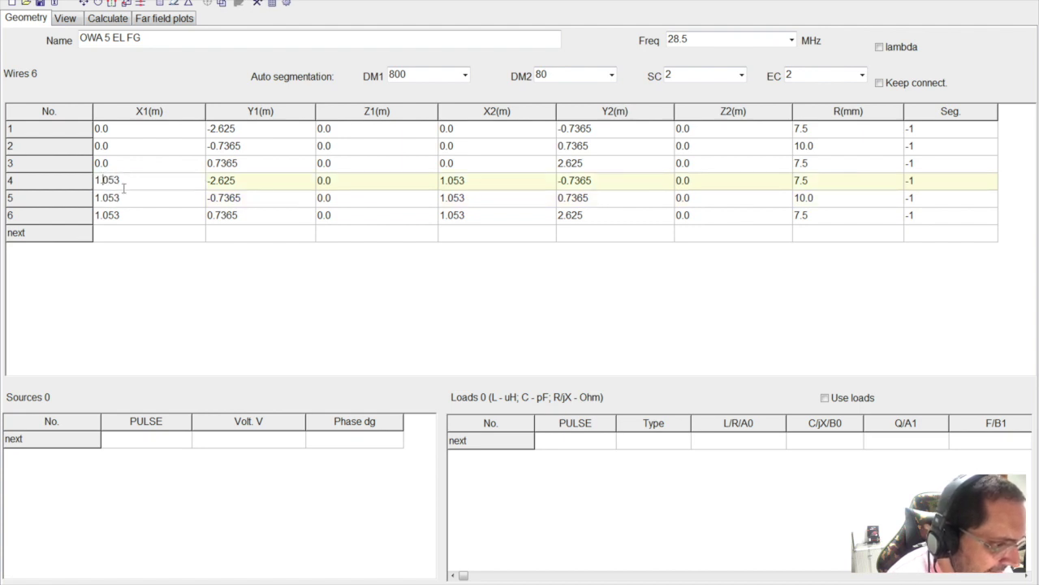
type("-")
left_click_drag(140, 183, 85, 188)
left_click(85, 188)
Step: Set the X1 coordinates of wires 5 and 6 to -1.053
double_click(122, 199)
key("Home")
type("-")
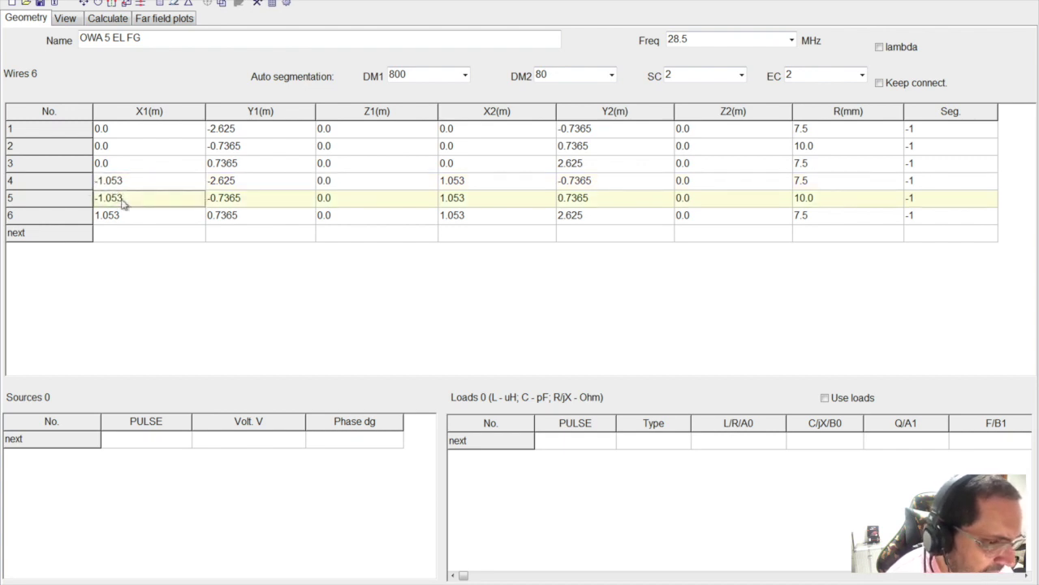
left_click(134, 217)
double_click(133, 215)
key("Home")
type("-")
key("Return")
Step: Set the X2 coordinates of wires 4, 5 and 6 to -1.053
double_click(460, 182)
key("Home")
type("-")
key("Return")
left_click(481, 202)
double_click(482, 202)
key("Home")
type("-")
key("Return")
left_click(479, 215)
double_click(478, 216)
key("Home")
type("-")
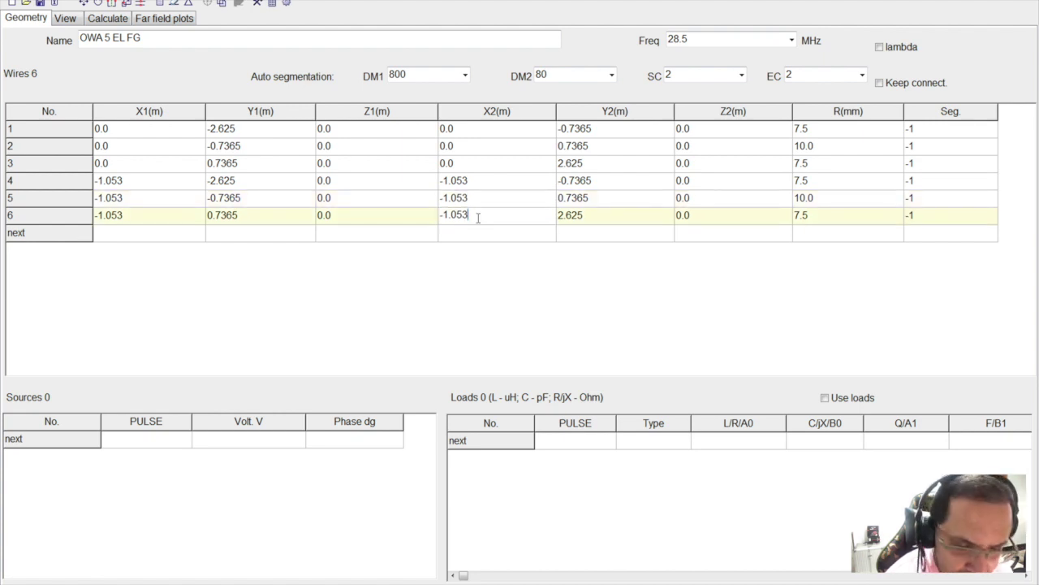
key("Return")
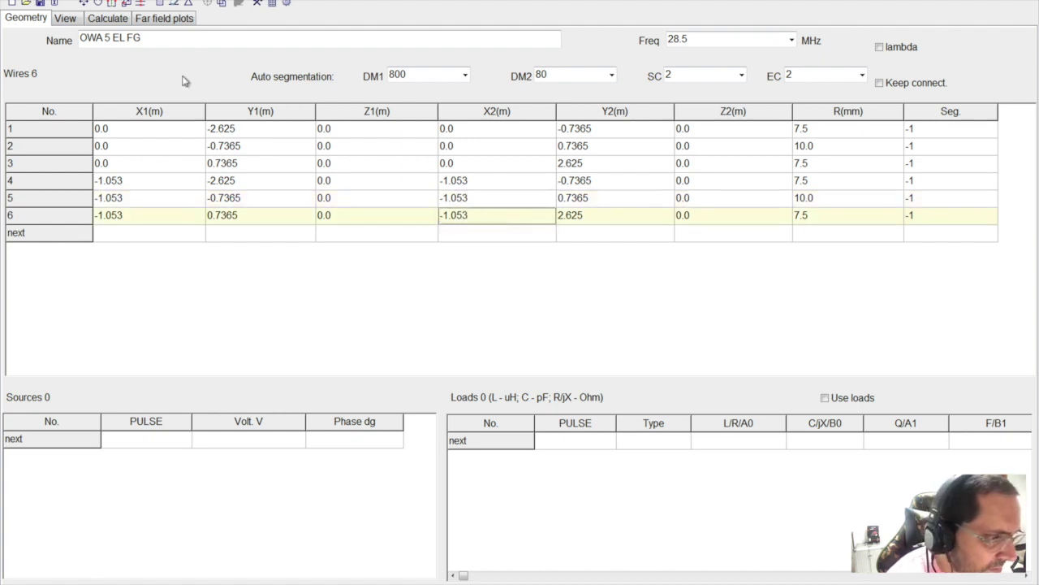
Step: Add a source at the center of wire 2, the middle section of the element at X = 0
left_click(66, 19)
left_click_drag(282, 187, 297, 207)
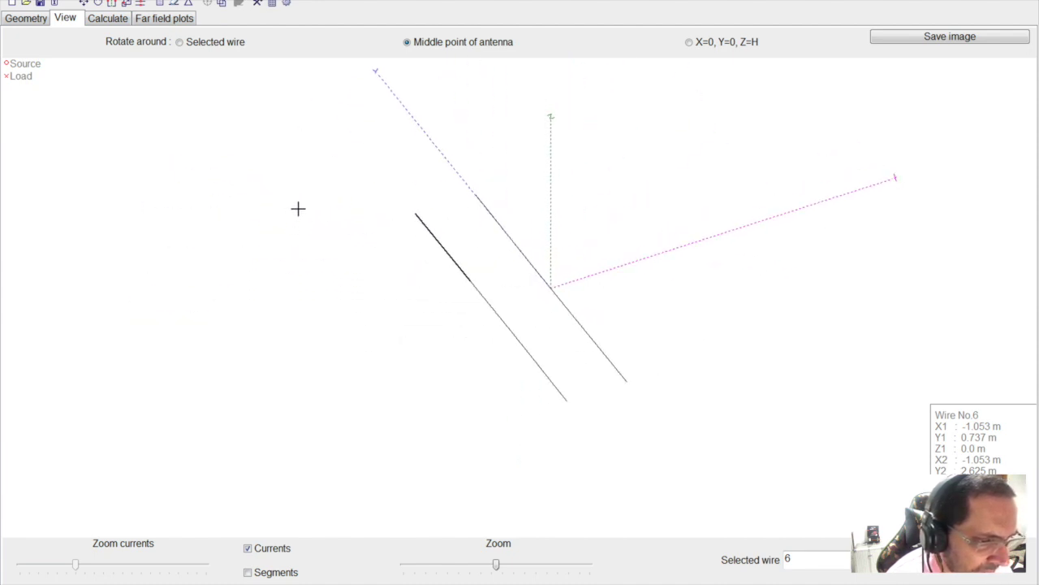
left_click(536, 270)
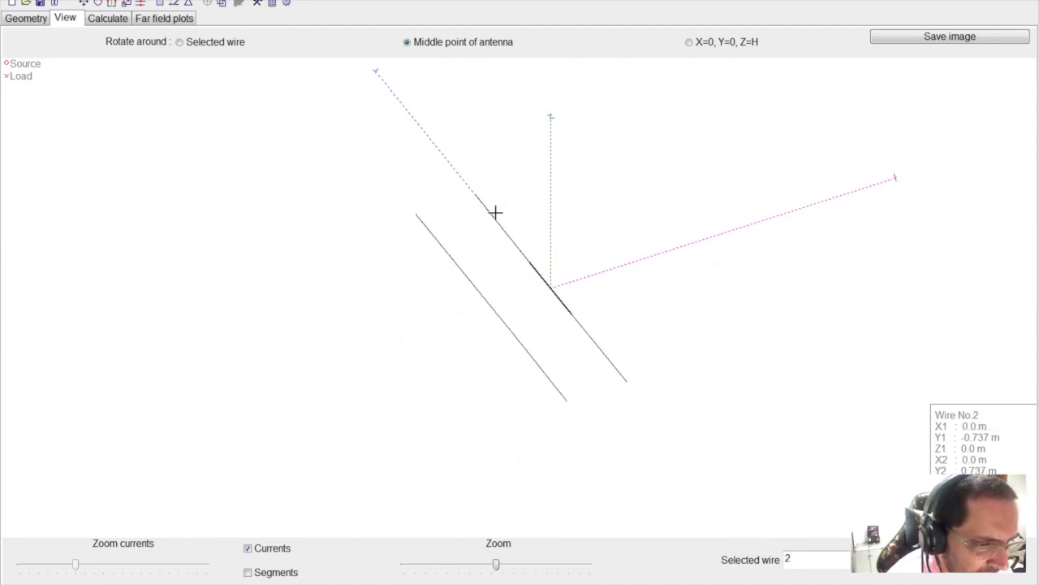
right_click(550, 289)
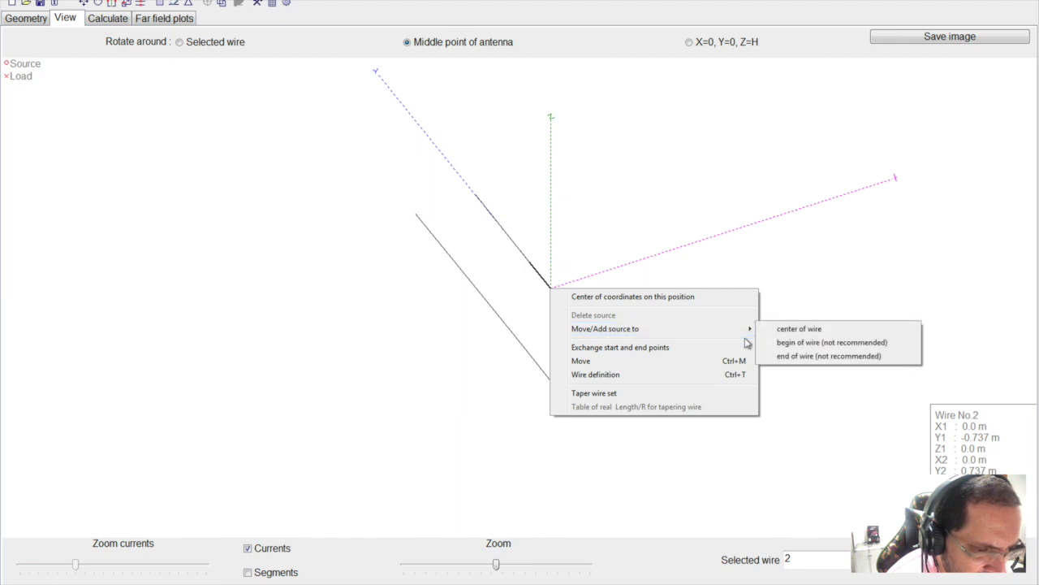
left_click(767, 330)
Step: Examine the source position and the arrangement of the two elements from several angles in the 3D view
key("Left")
key("Left")
key("Left")
key("Left")
key("Left")
key("Left")
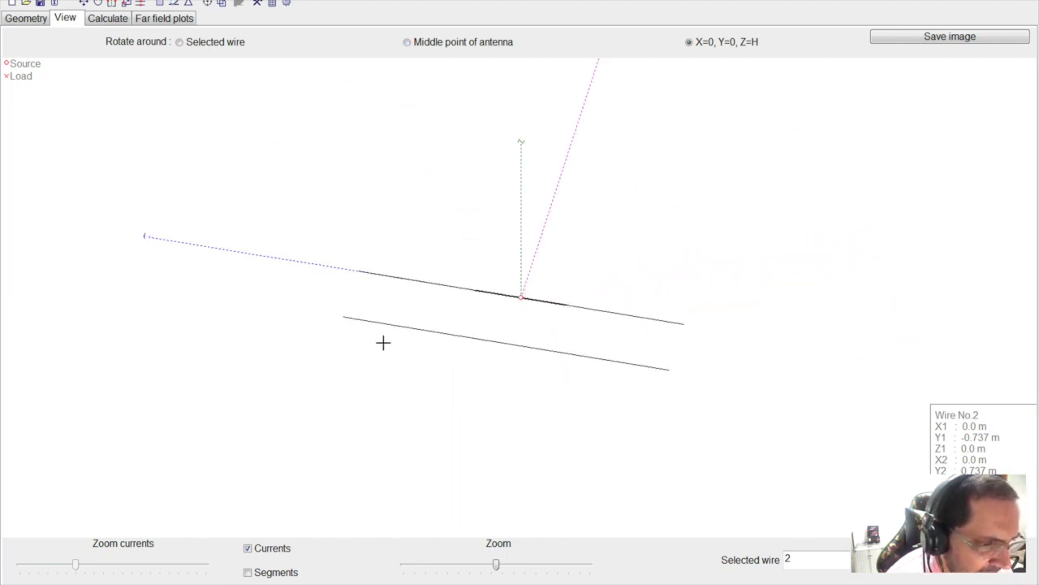
key("Left")
key("Left")
key("Left")
key("Left")
key("Left")
key("Left")
key("Left")
key("Left")
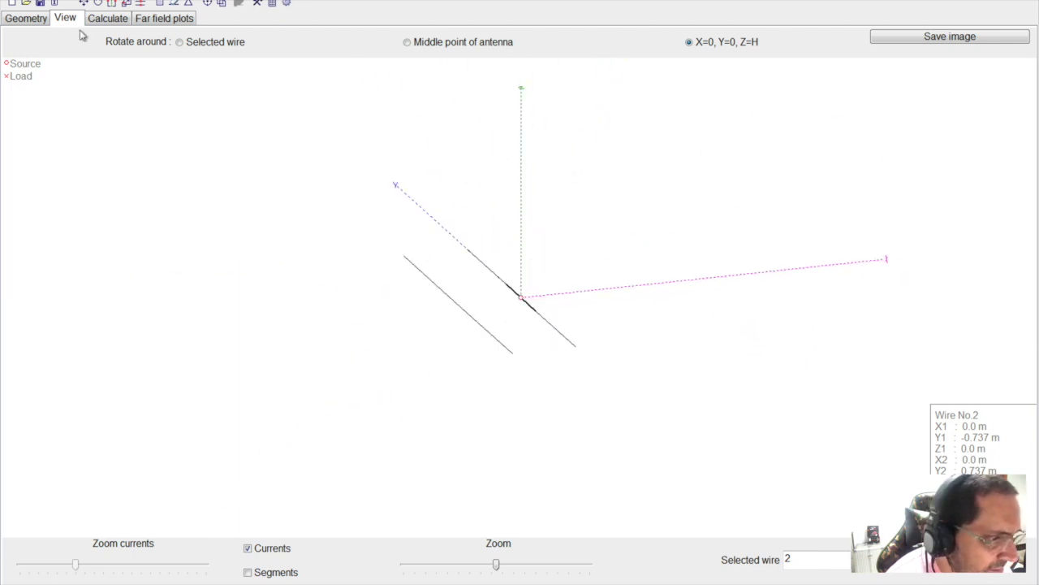
Step: Recheck the reflector's end-section length on the G0KSC page, and multiply 1.9255 by 2 in the Calculator
left_click(29, 20)
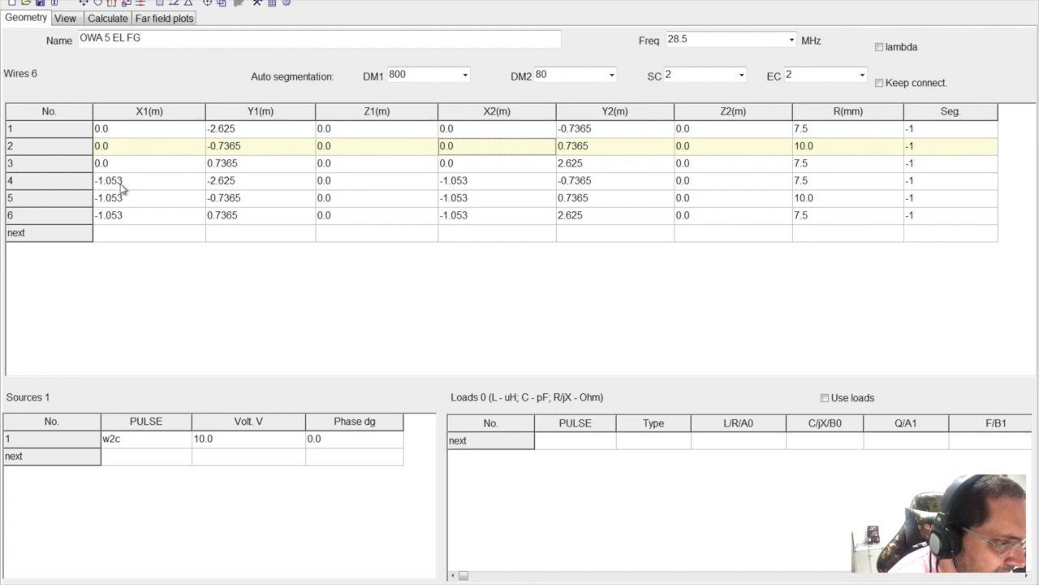
left_click(252, 183)
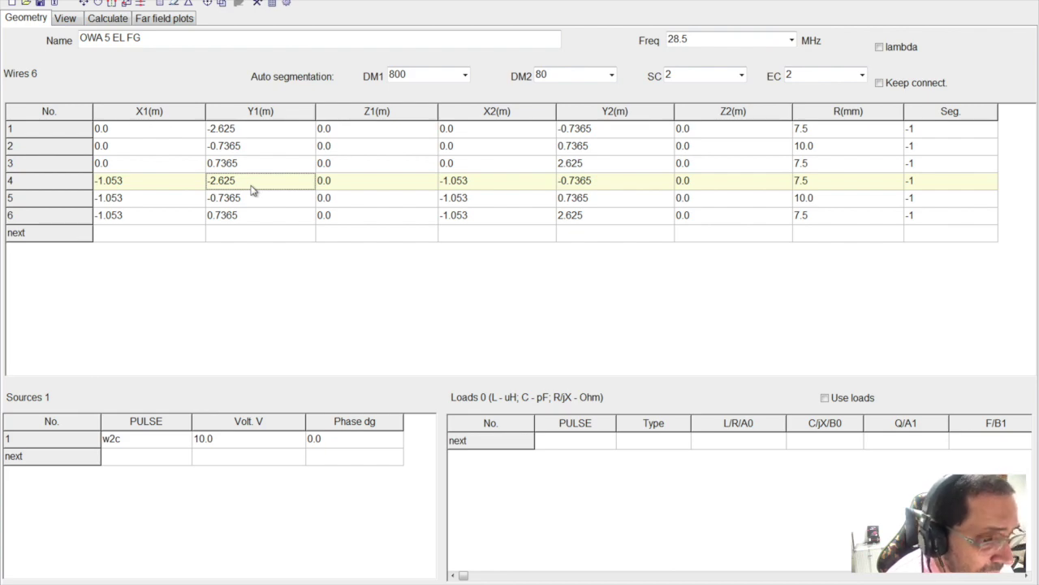
key("ctrl+Left")
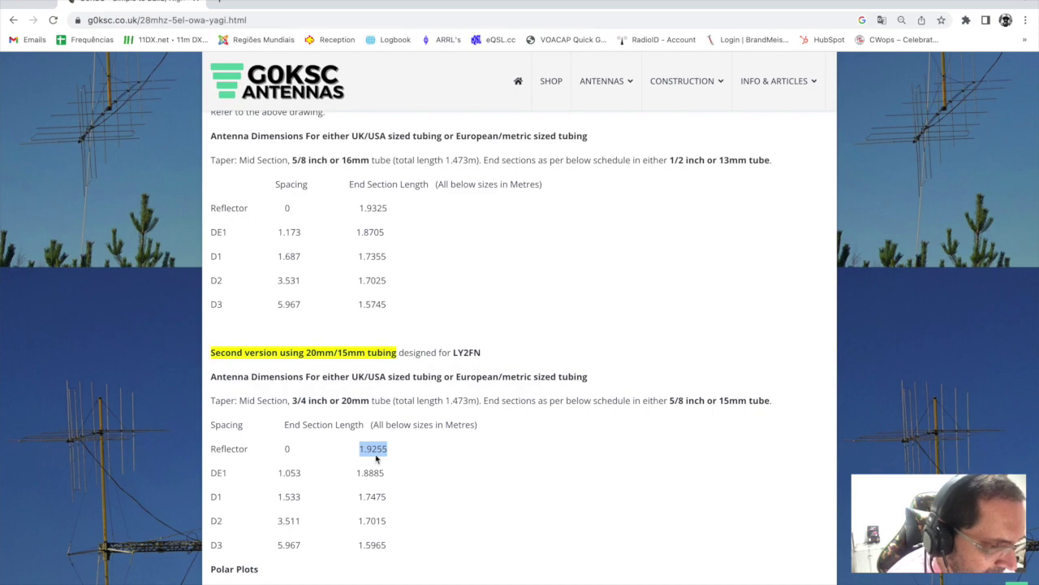
key("ctrl+Left")
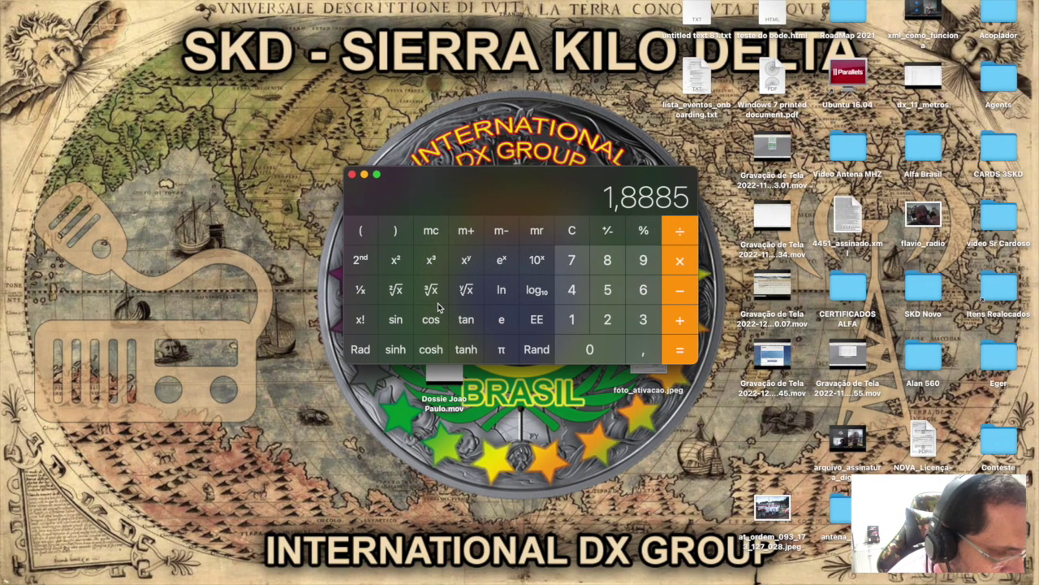
key("Escape")
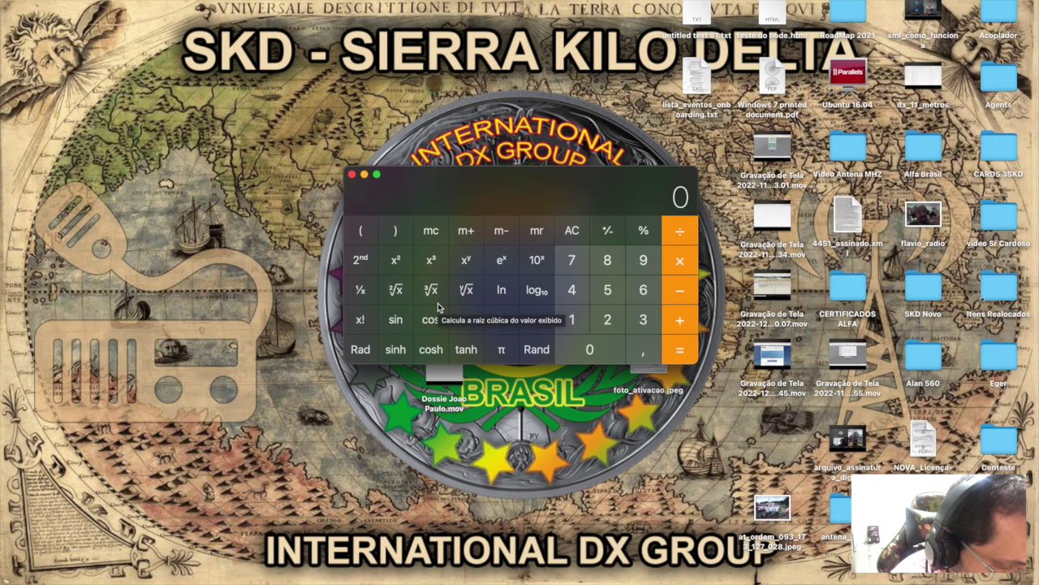
type("19255")
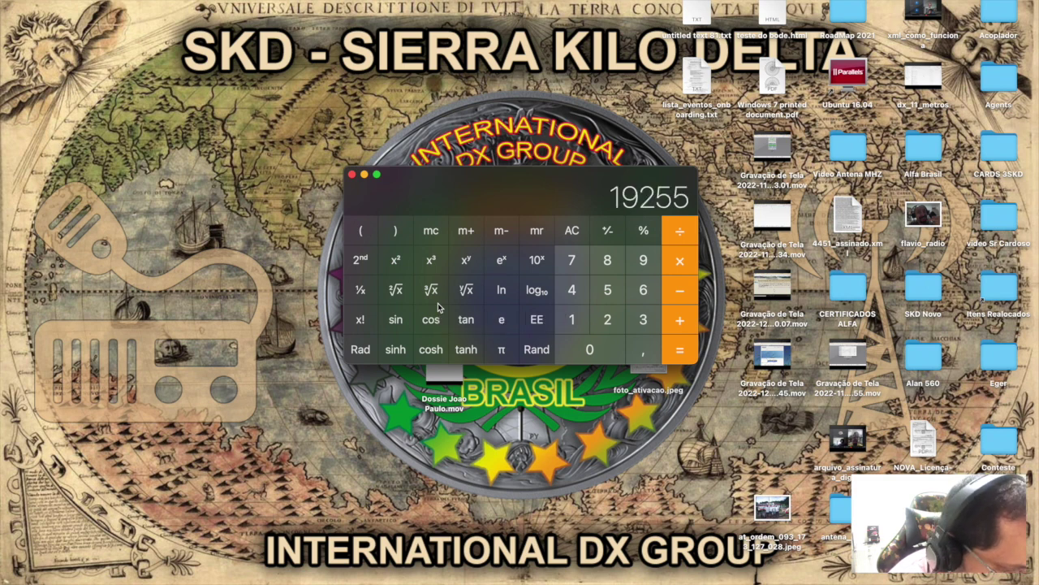
key("Escape")
type("1,9255")
key("asterisk")
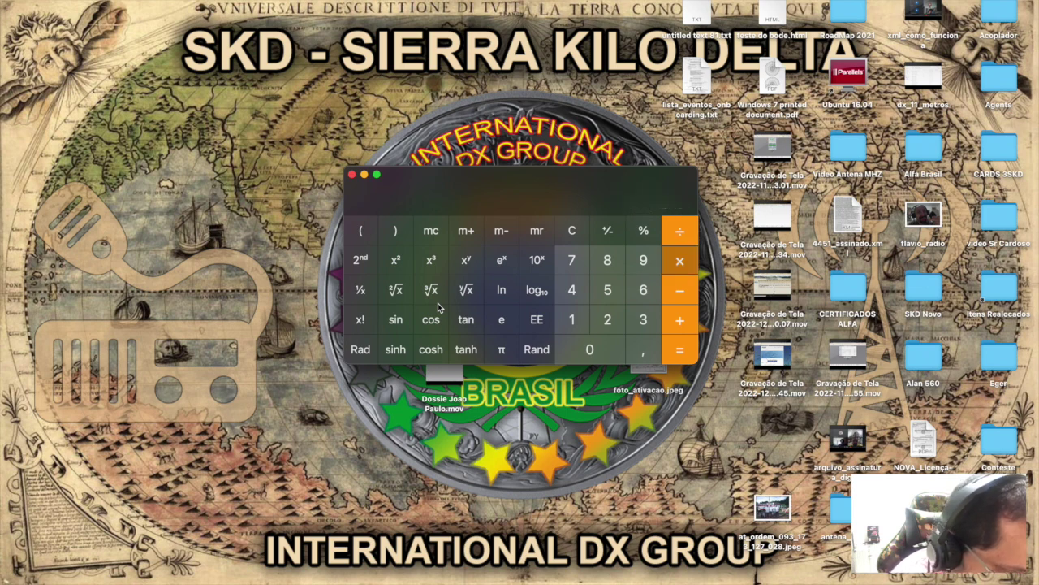
type("2")
key("Return")
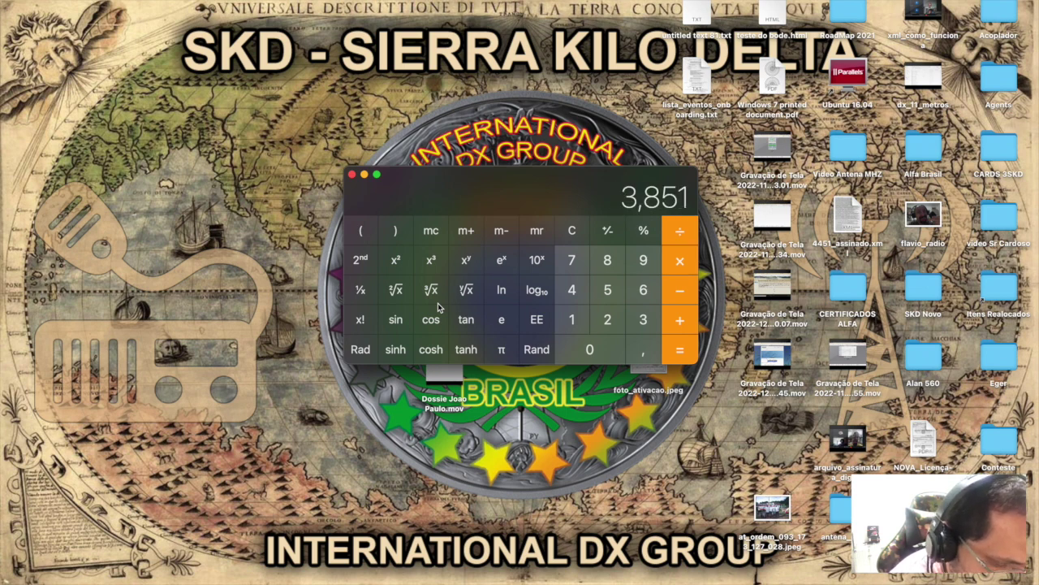
Step: Add the 1.473 mid-section length to the doubled end-section length, and divide the sum by 2
key("plus")
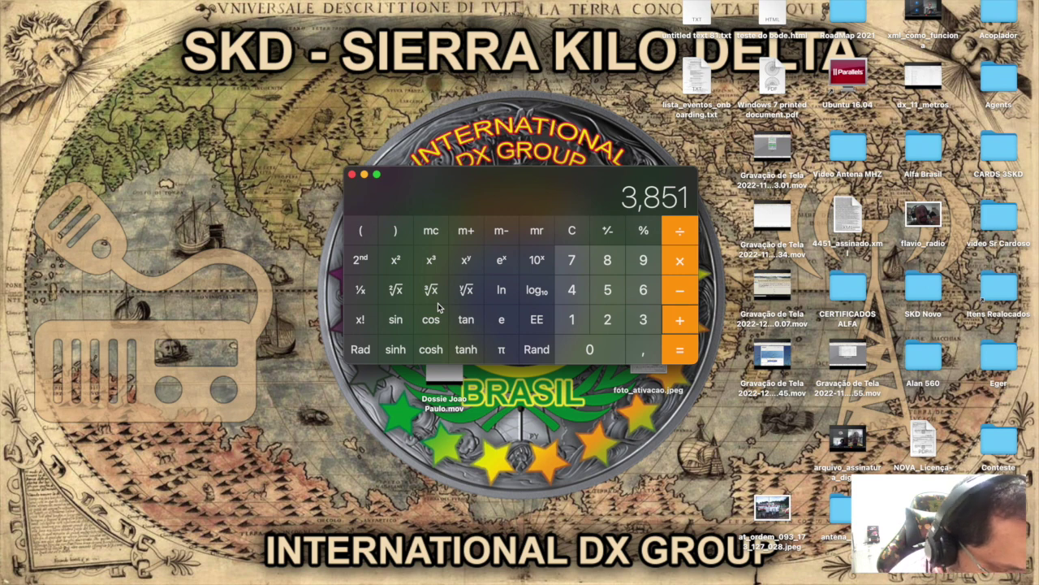
type("1,4")
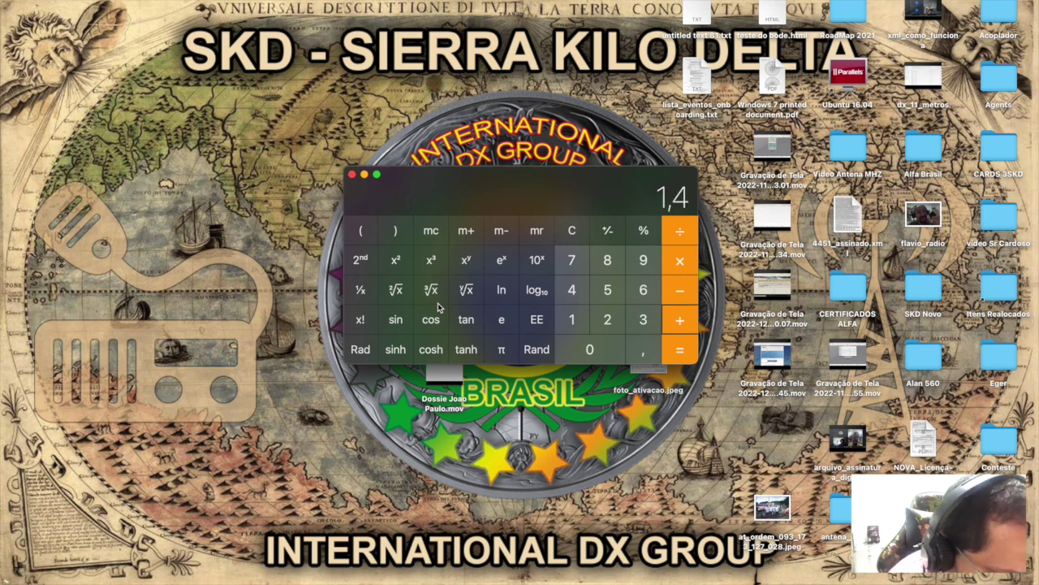
type("73")
key("Return")
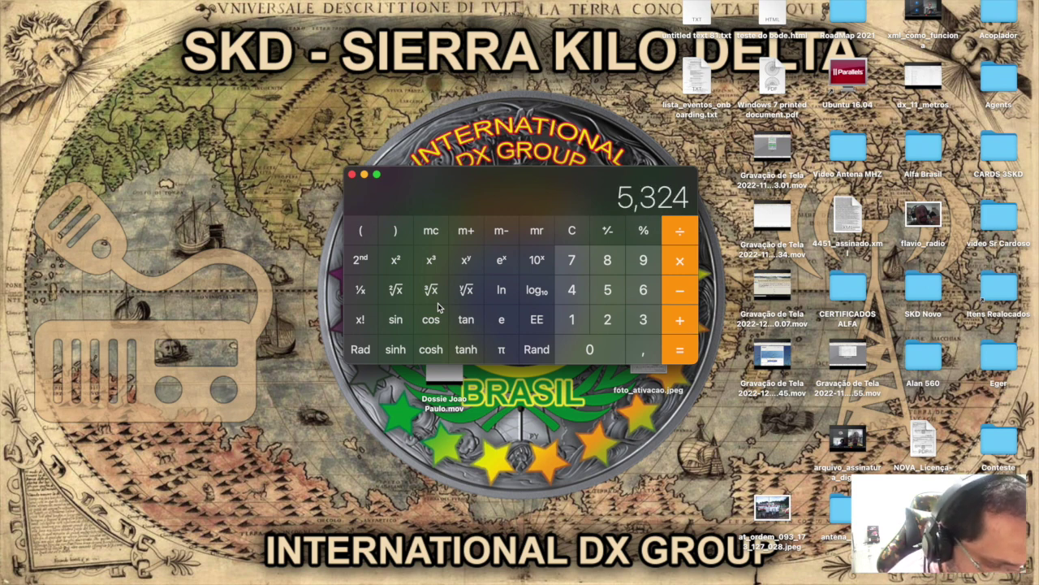
type("/2")
key("Return")
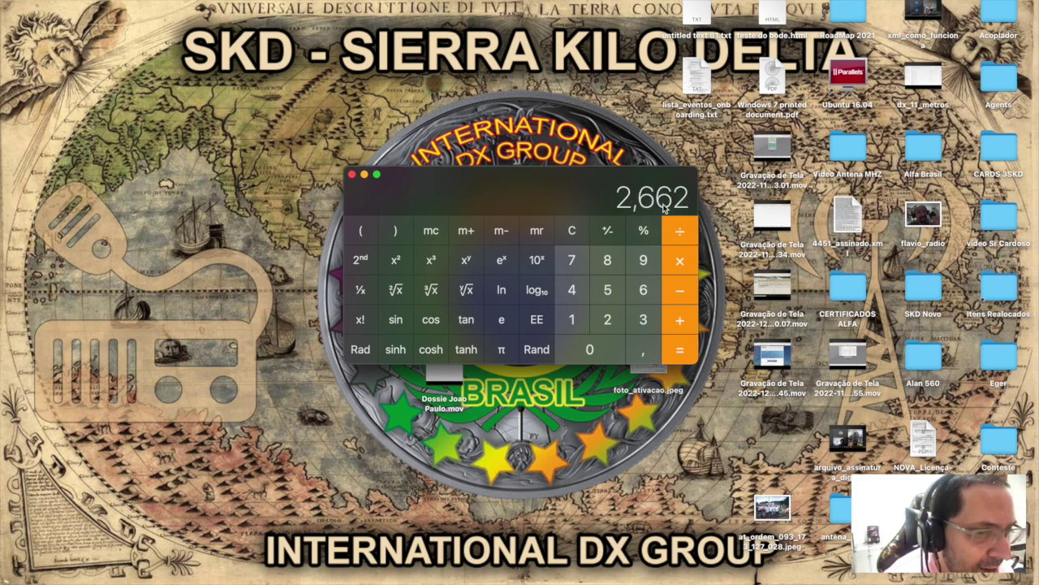
Step: Switch back to MMANA-GAL and set the Y1 coordinate of wire 4 to -2.662
key("super+Tab")
key("super+Tab")
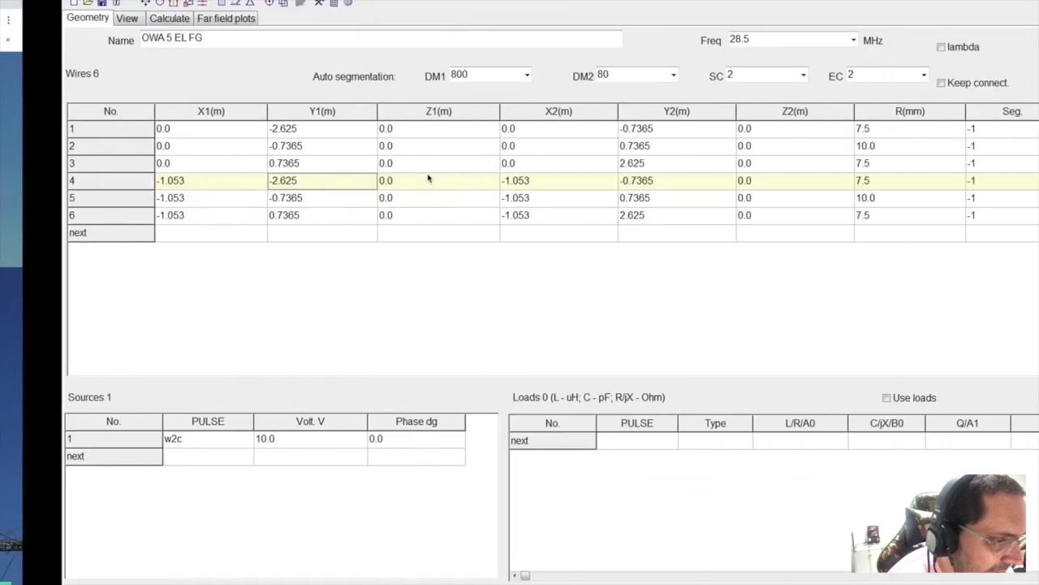
double_click(248, 185)
left_click(245, 180)
key("BackSpace")
key("BackSpace")
type("62")
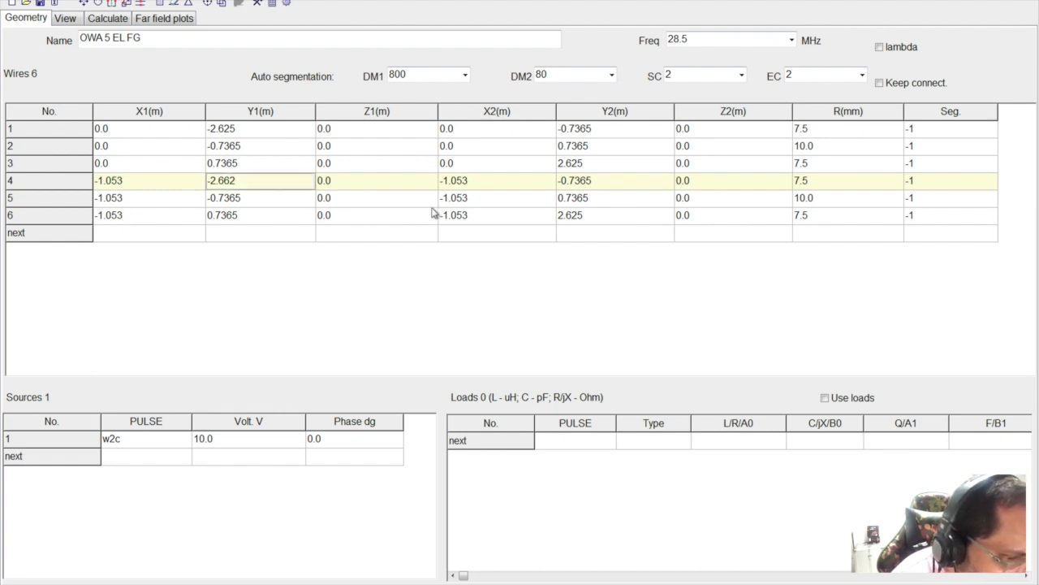
Step: Set the Y2 coordinate of wire 6 to 2.662
left_click(585, 216)
key("BackSpace")
key("BackSpace")
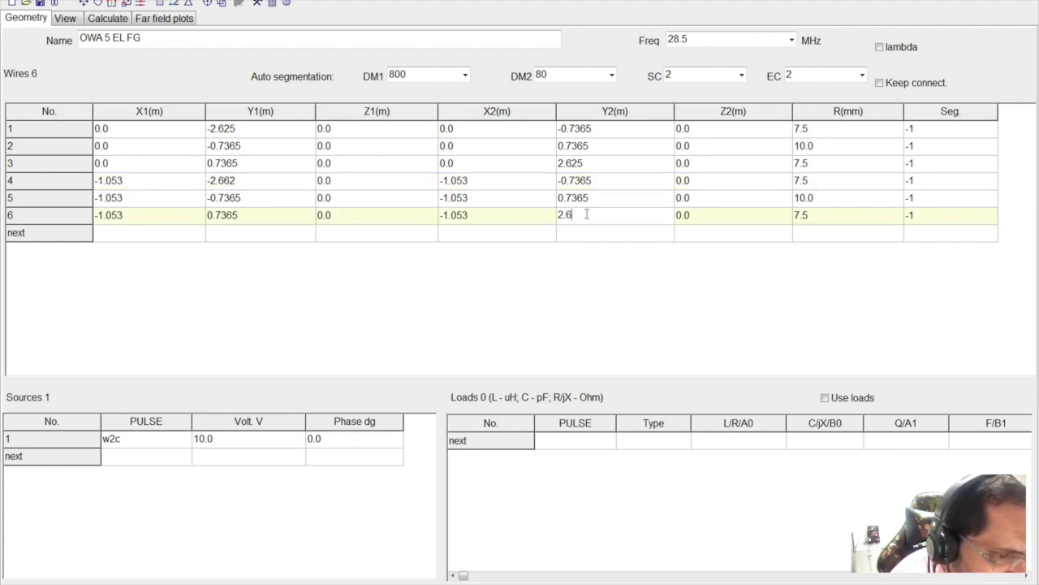
type("62")
key("Return")
Step: Rotate the 3D antenna view until both elements are seen from directly above, and examine their lengths and spacing
left_click(68, 19)
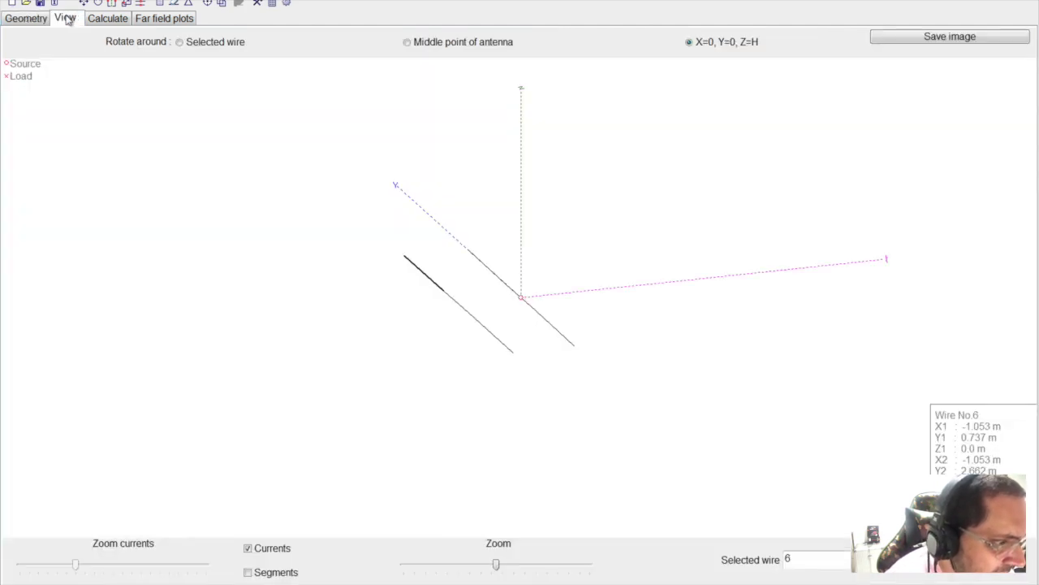
key("Left")
key("Left")
key("Left")
key("Left")
key("Left")
key("Left")
key("Left")
key("Left")
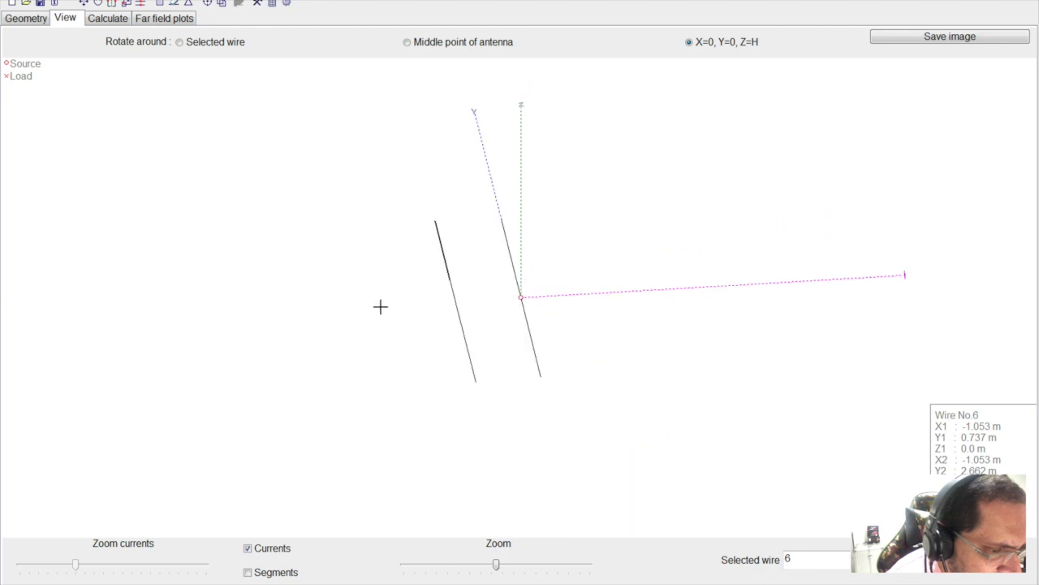
key("Left")
key("Left")
key("Left")
key("Left")
key("Left")
key("Left")
key("Left")
key("Left")
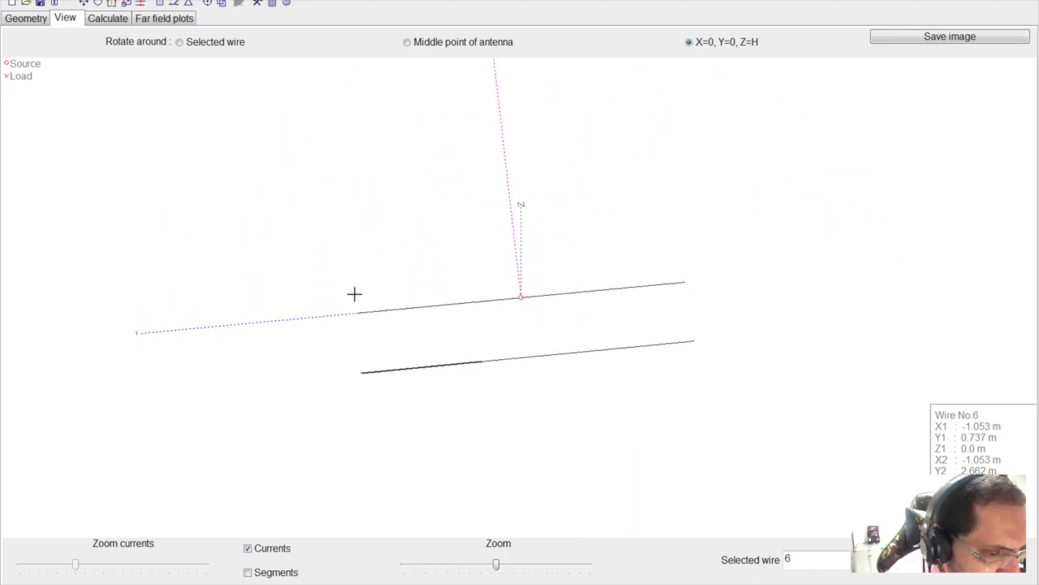
key("Left")
key("Left")
key("Left")
key("Left")
key("Left")
key("Left")
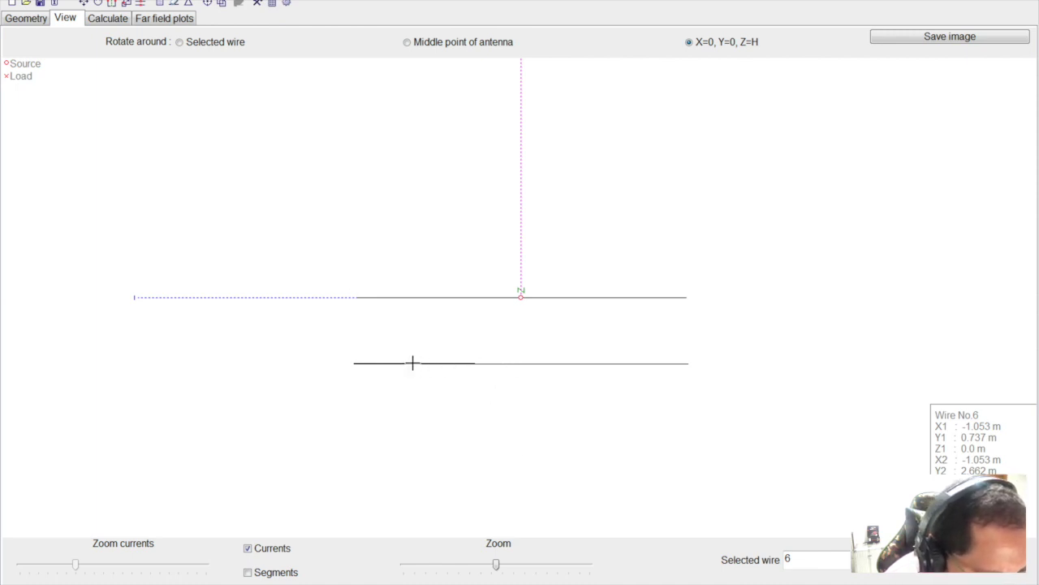
Step: Inspect individual wire sections of the driven element and the reflector in the 3D view, and glance at the G0KSC dimensions
left_click(430, 297)
left_click(495, 298)
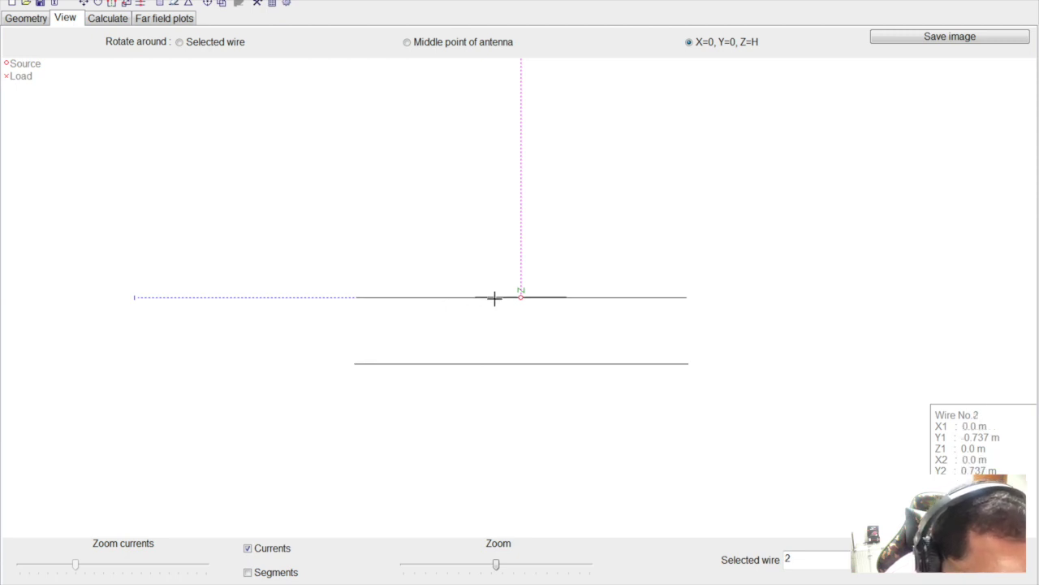
left_click(429, 297)
left_click(427, 364)
key("ctrl+Left")
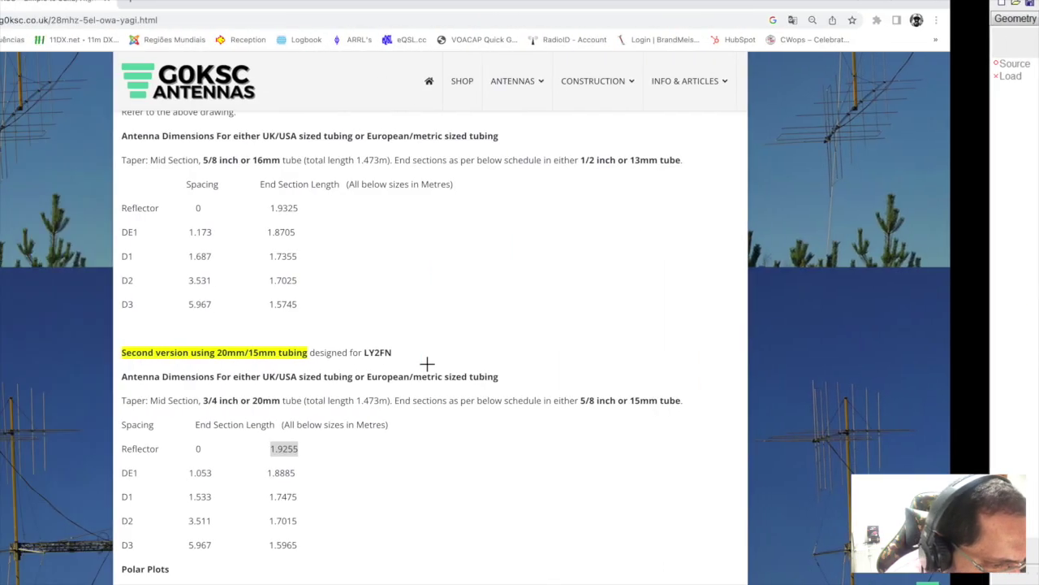
key("ctrl+Right")
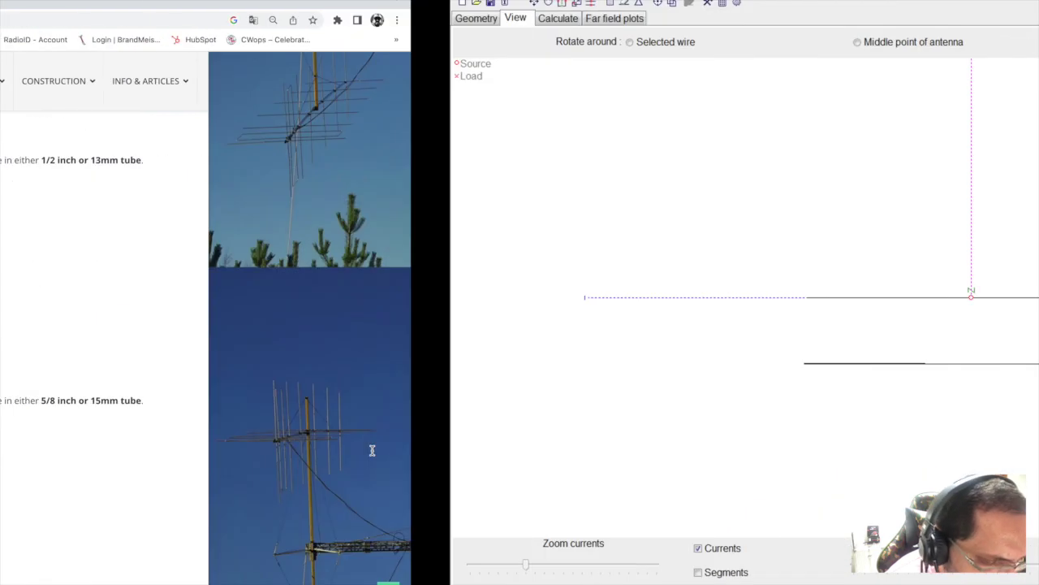
left_click(635, 365)
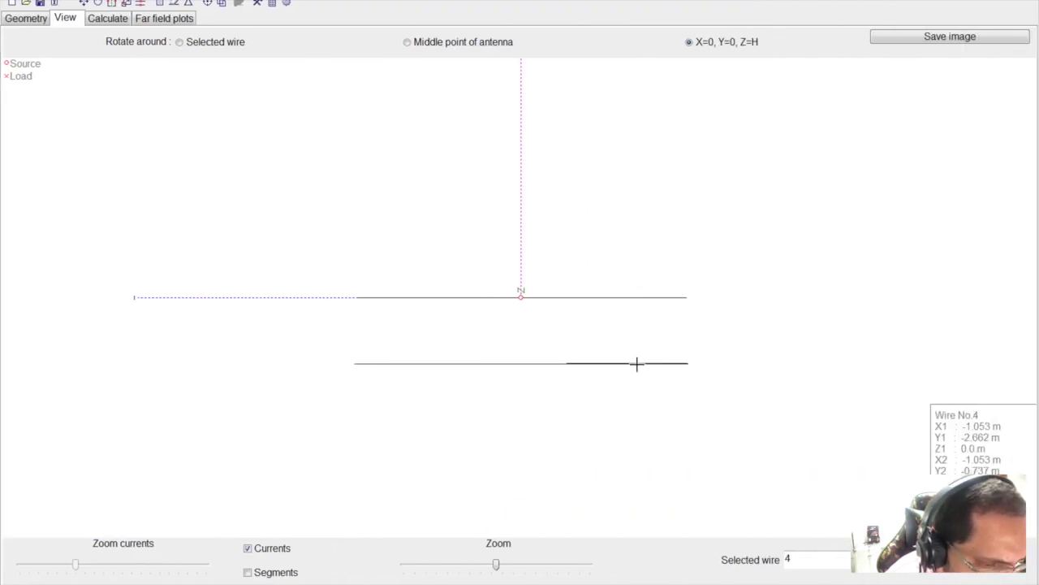
left_click(536, 364)
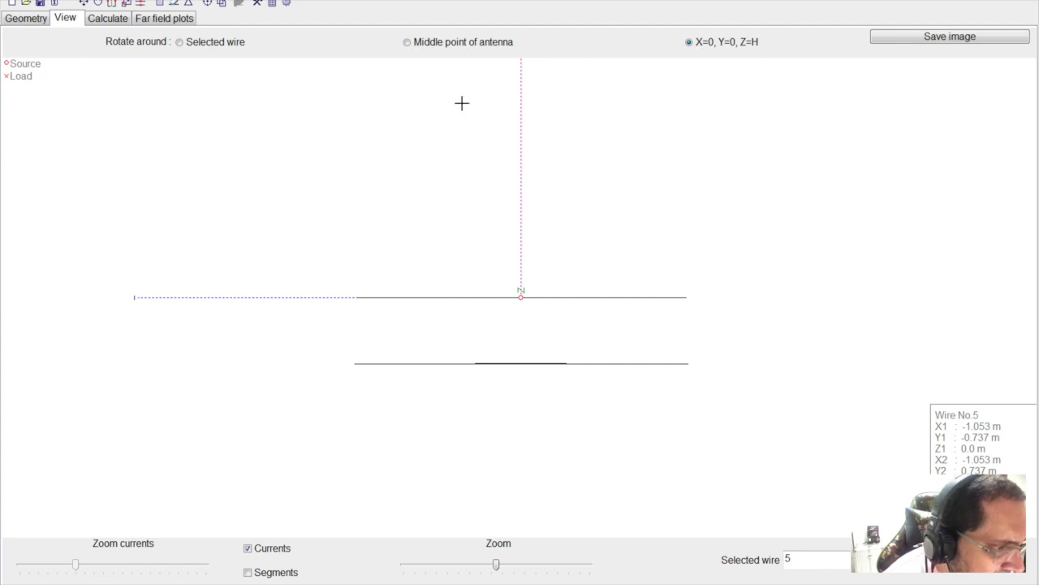
Step: Open the element editor at the new element's interval, and check the DE1 and D1 spacings on the G0KSC page
left_click(187, 3)
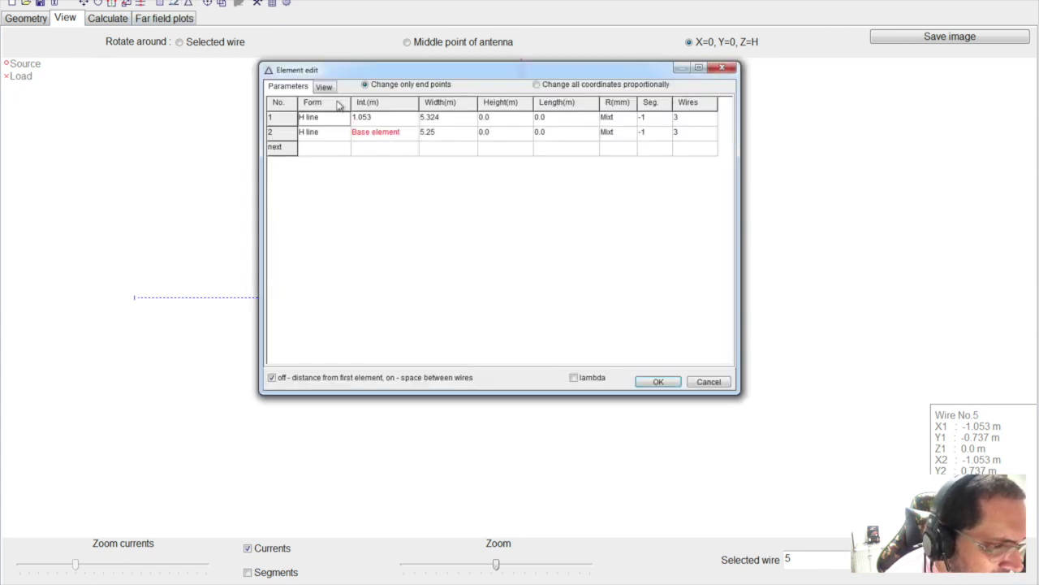
left_click(358, 152)
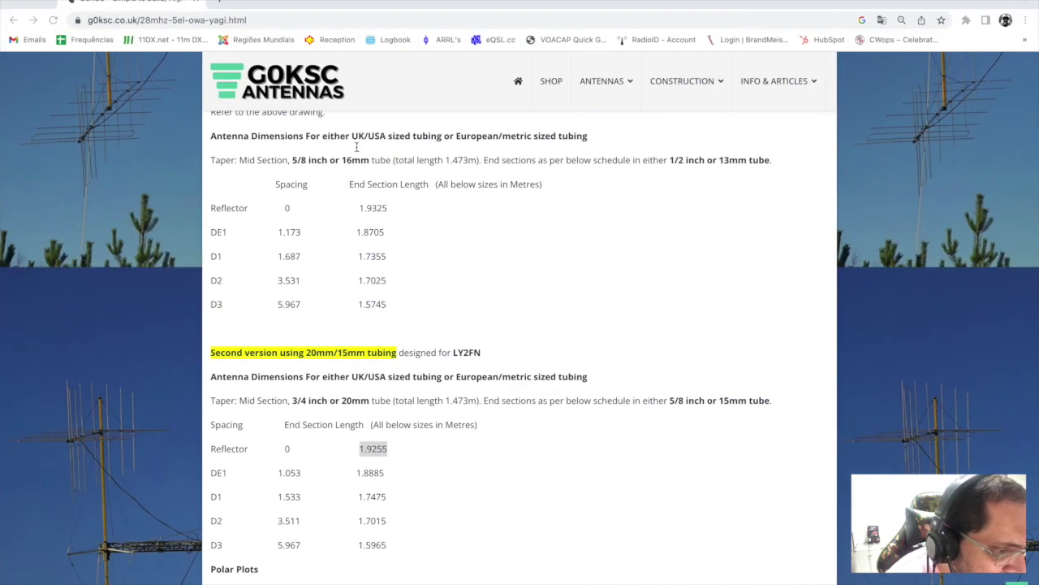
mouse_move(280, 496)
left_mouse_down()
mouse_move(301, 497)
mouse_move(286, 497)
left_mouse_up()
left_click(301, 496)
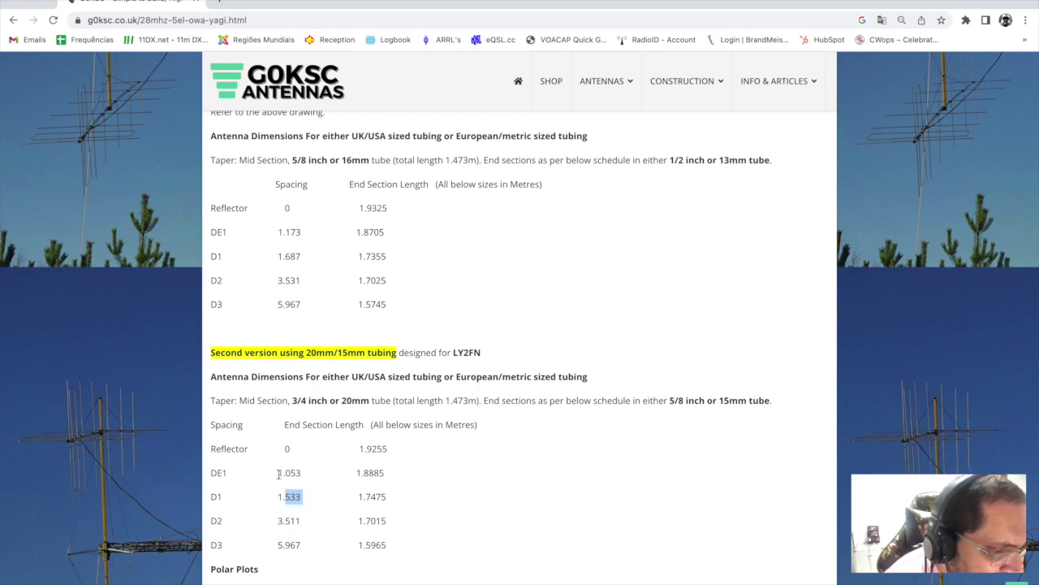
left_click(294, 498)
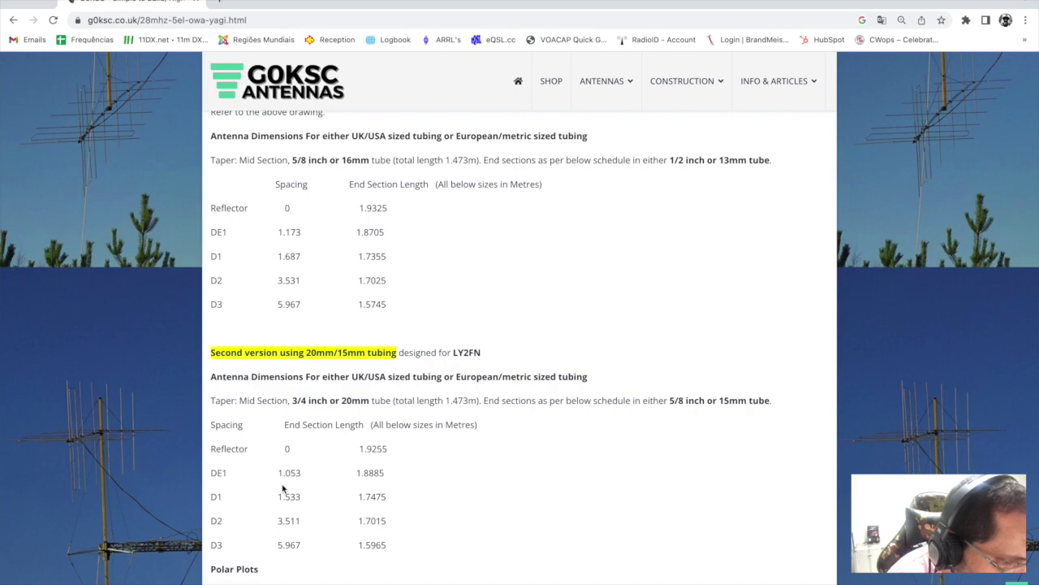
Step: Switch to the Calculator and subtract the DE1 spacing 1.053 from the D1 spacing 1.533
key("ctrl+Left")
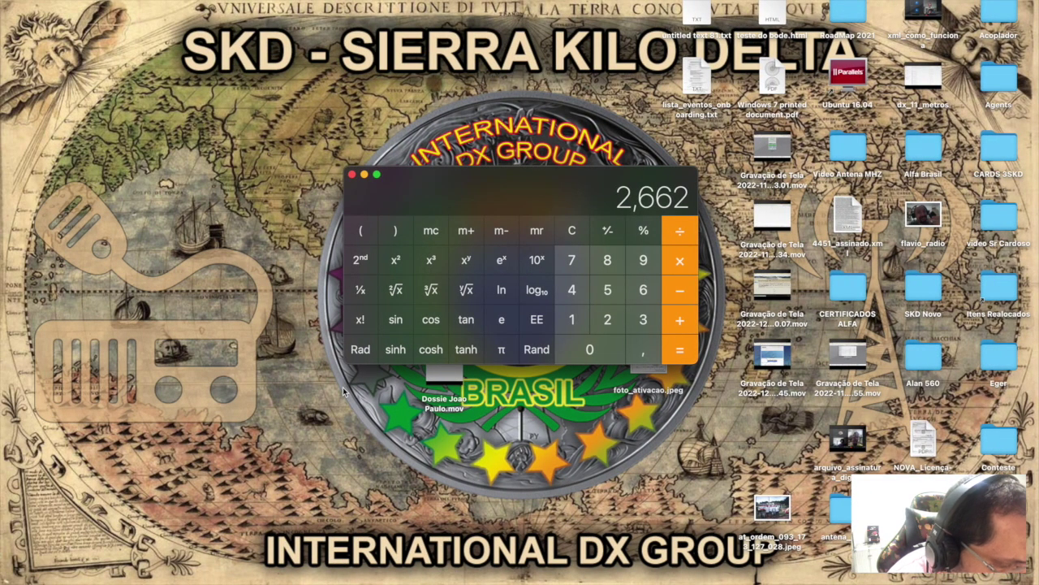
key("Escape")
type(",")
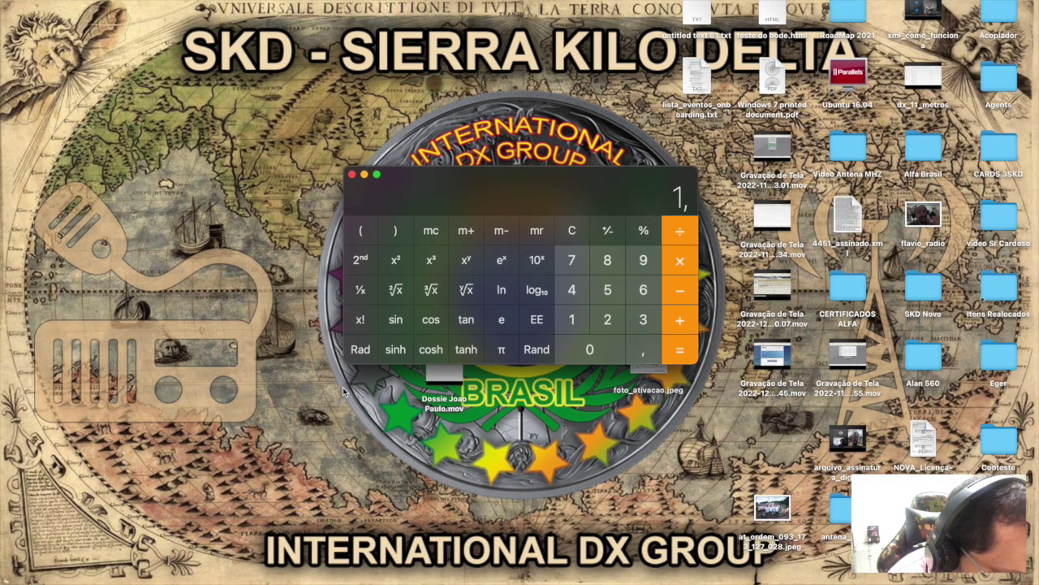
type("533")
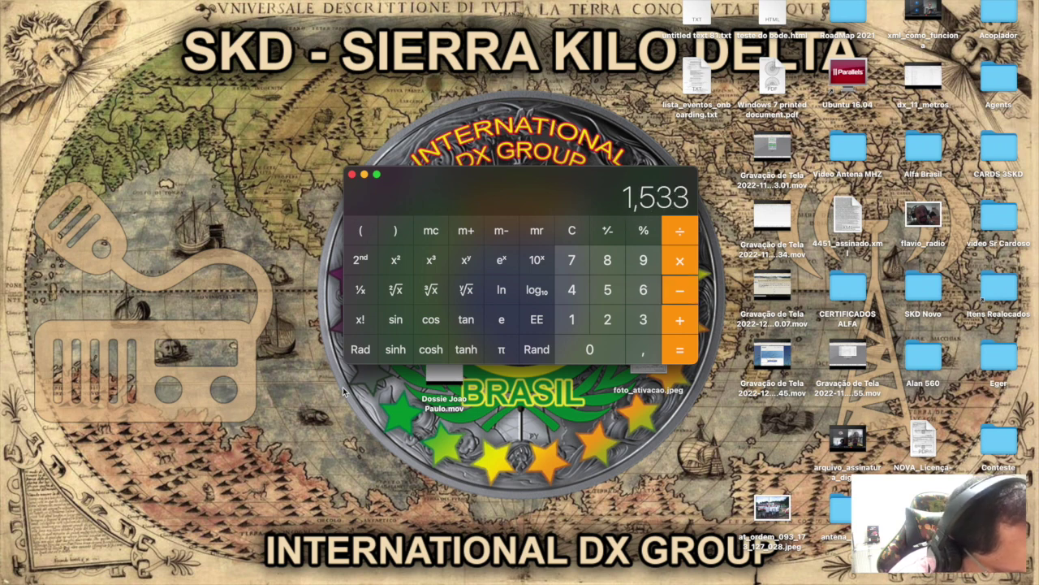
key("Escape")
type("1,053")
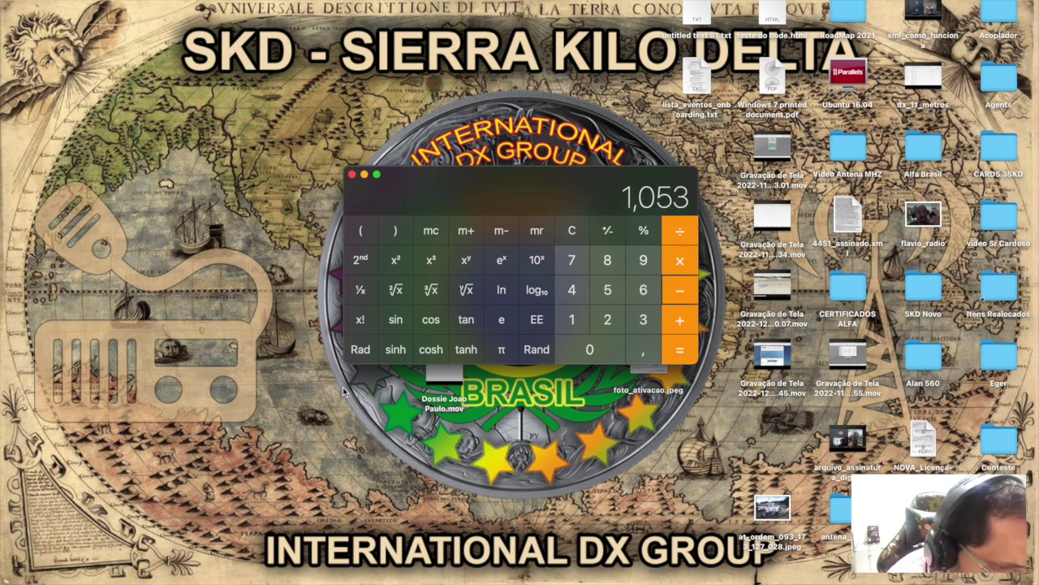
key("Return")
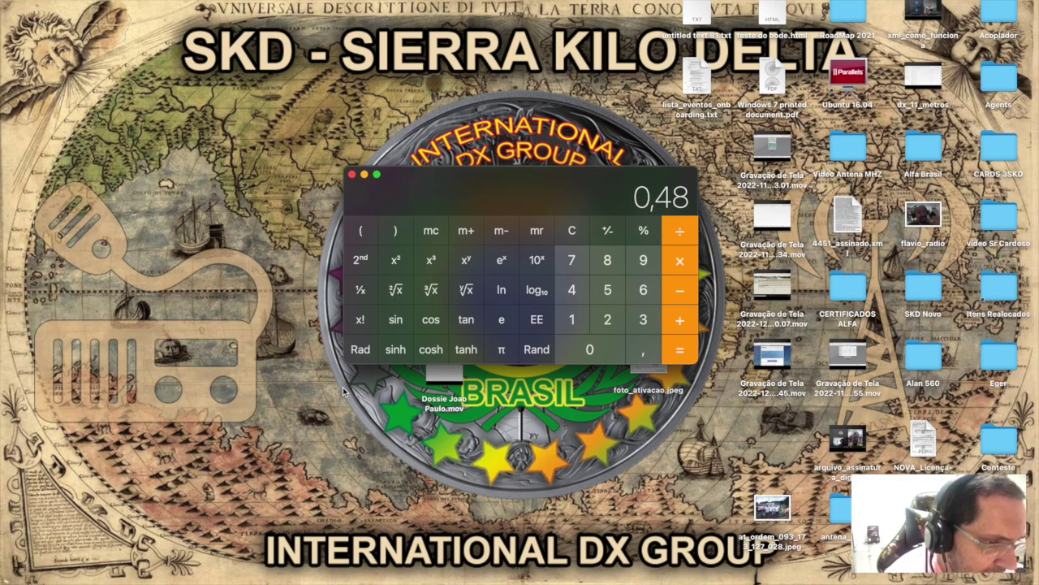
Step: Switch back to MMANA-GAL, add a third element with a 0.48 m interval from the base element, and display the wire table
key("ctrl+Right")
key("ctrl+Right")
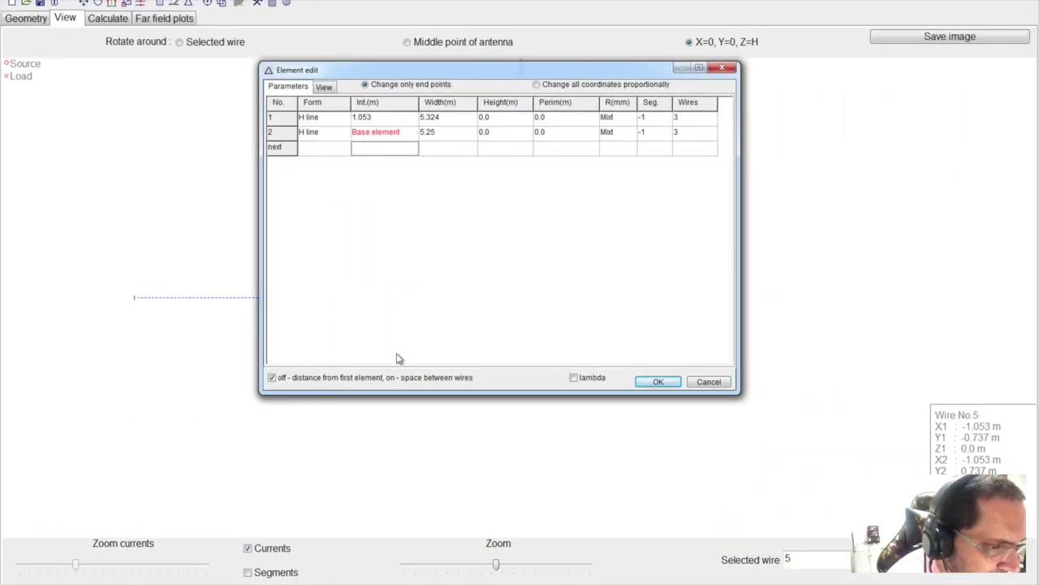
double_click(379, 146)
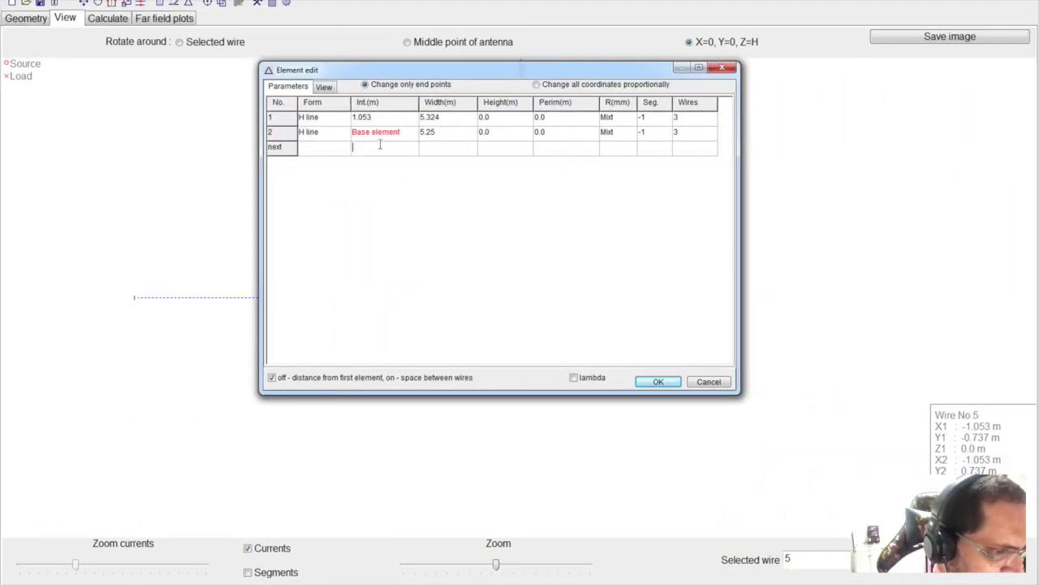
type("0.48")
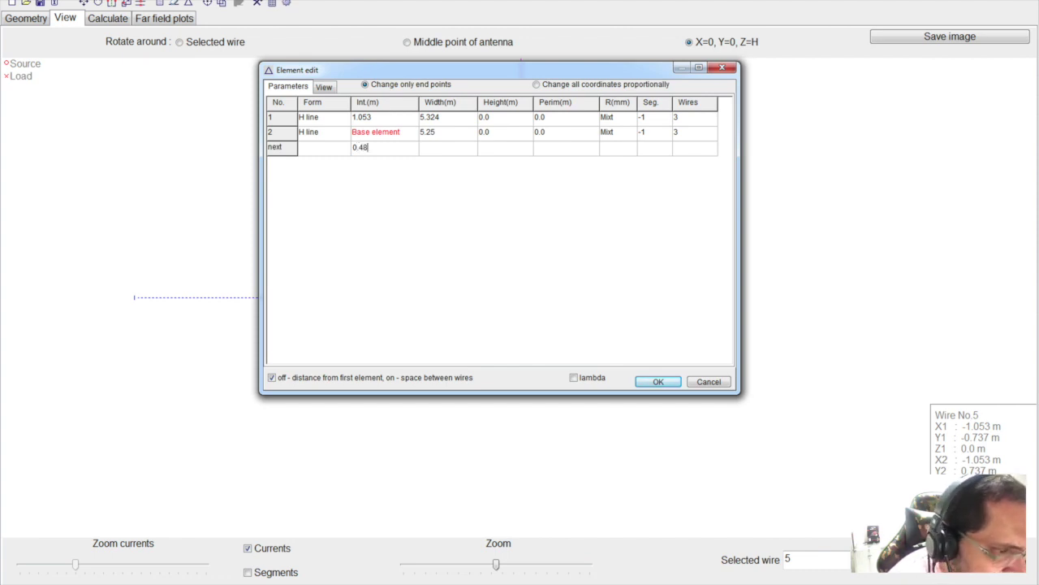
key("Return")
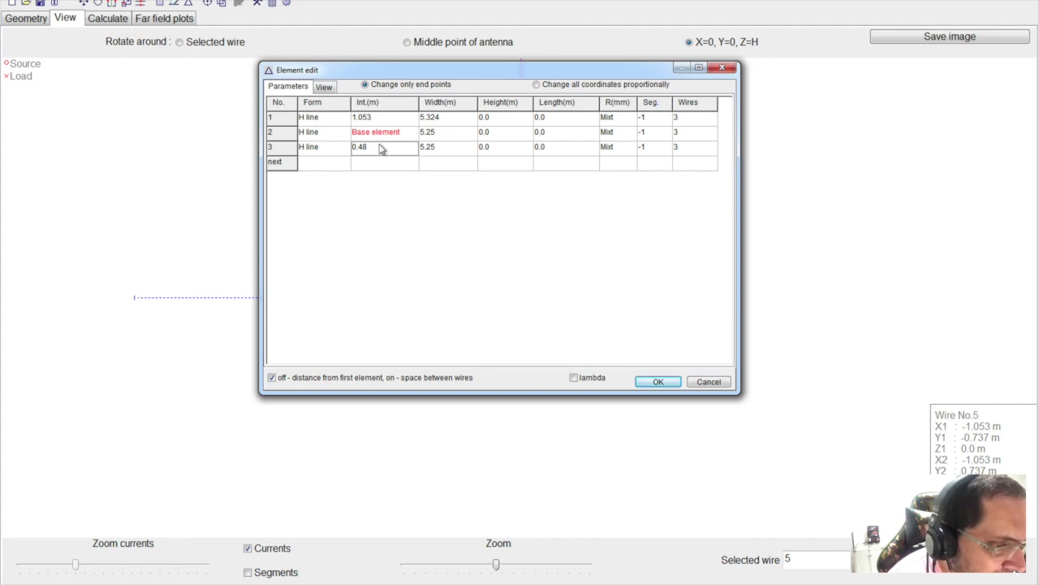
left_click(658, 381)
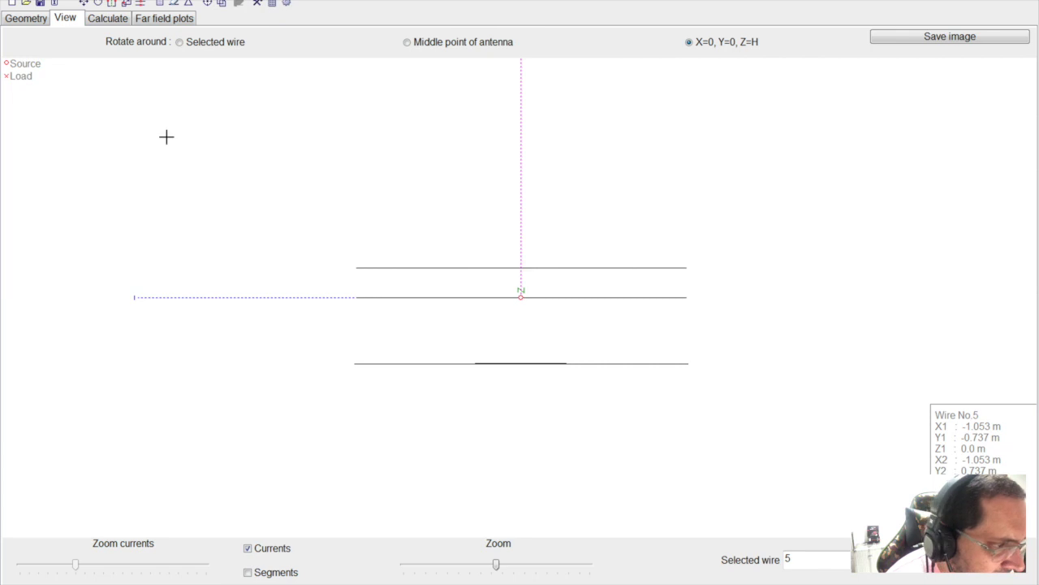
left_click(25, 19)
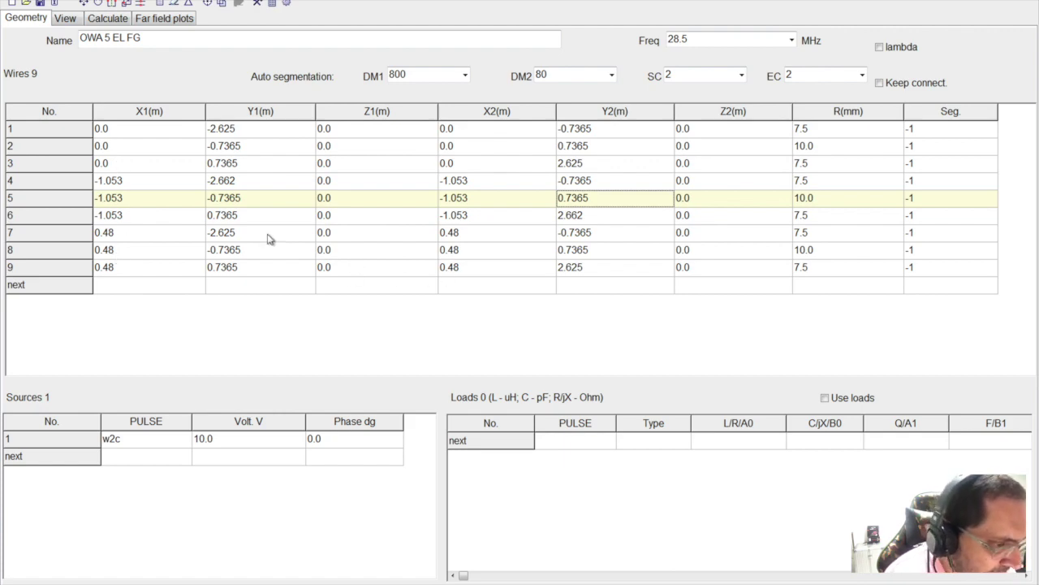
Step: Look up D1's end-section length for the second version on the G0KSC page, and multiply 1.7475 by 2 in the Calculator
key("ctrl+Left")
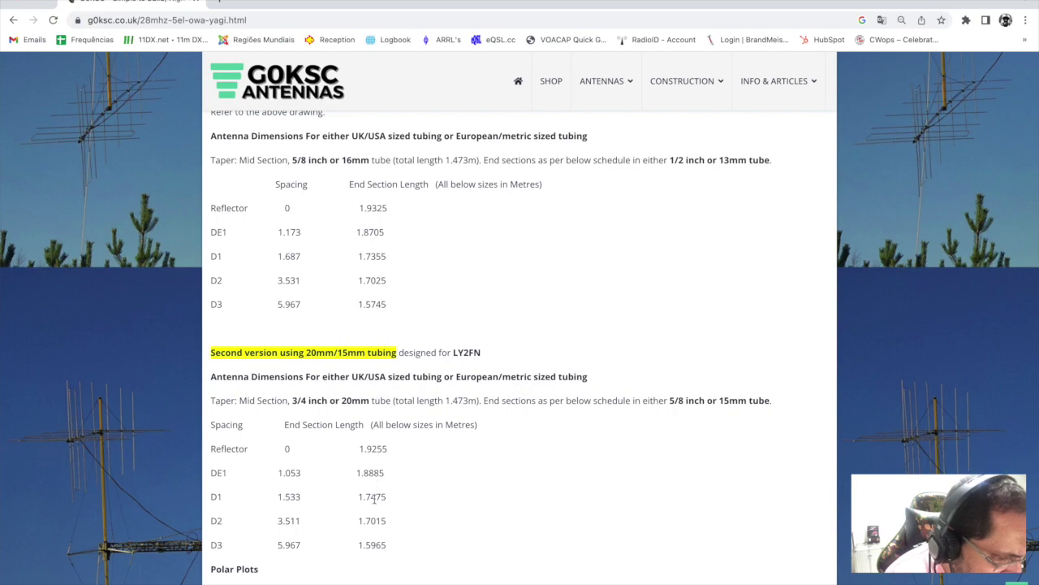
scroll(367, 500, "down", 1)
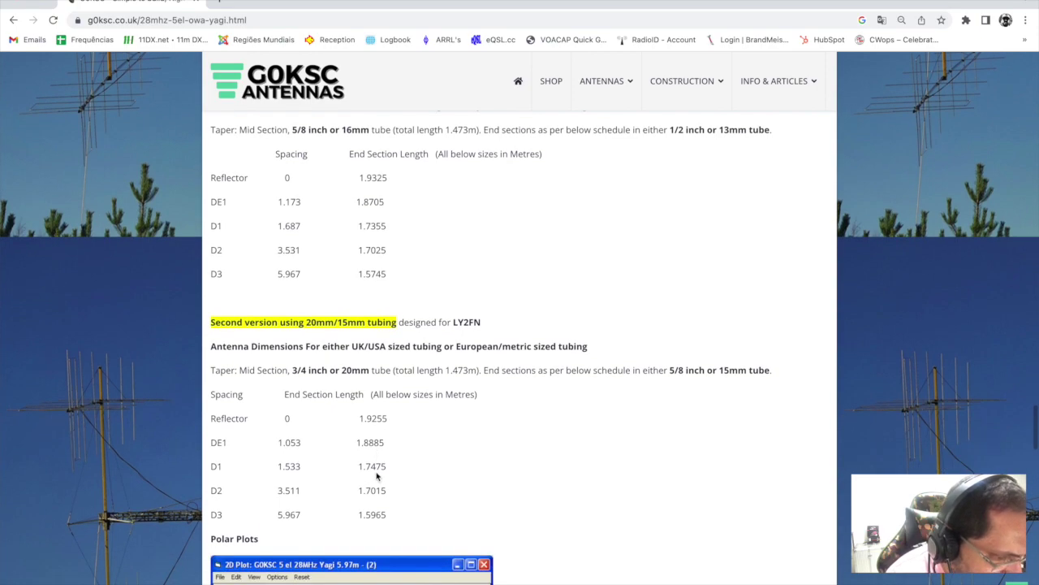
double_click(380, 468)
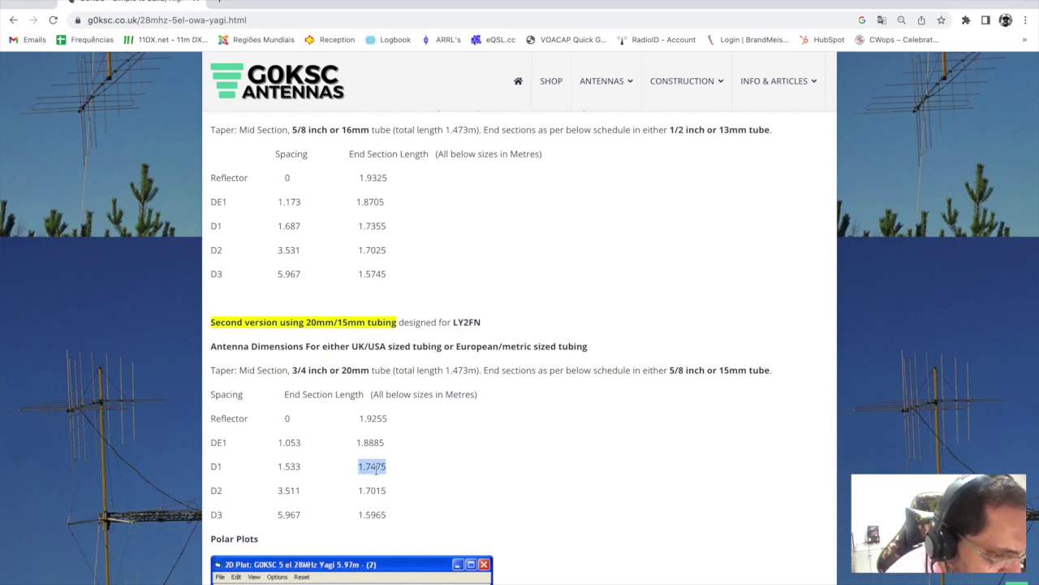
key("ctrl+Left")
key("Escape")
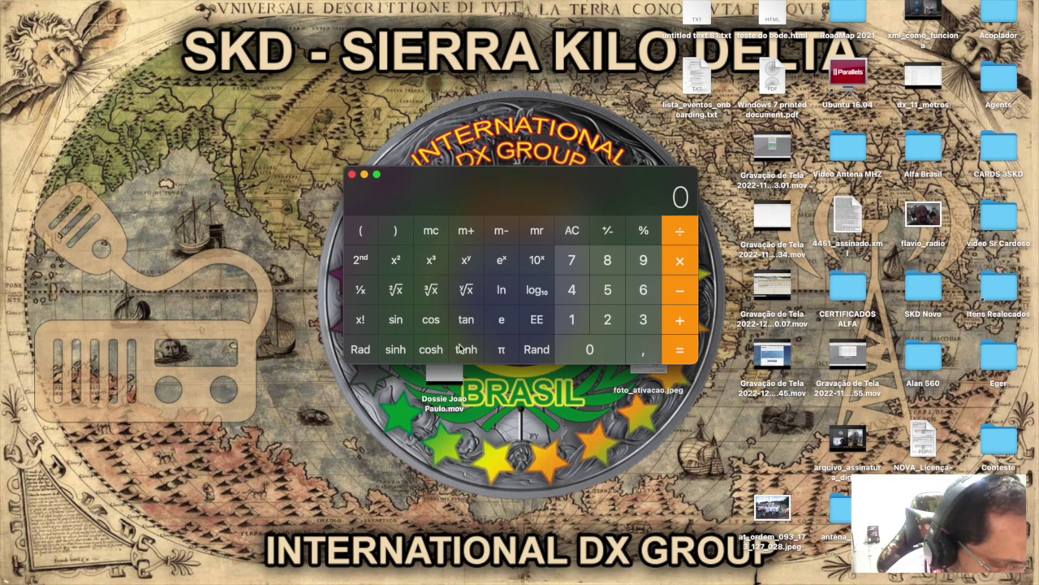
type("1,")
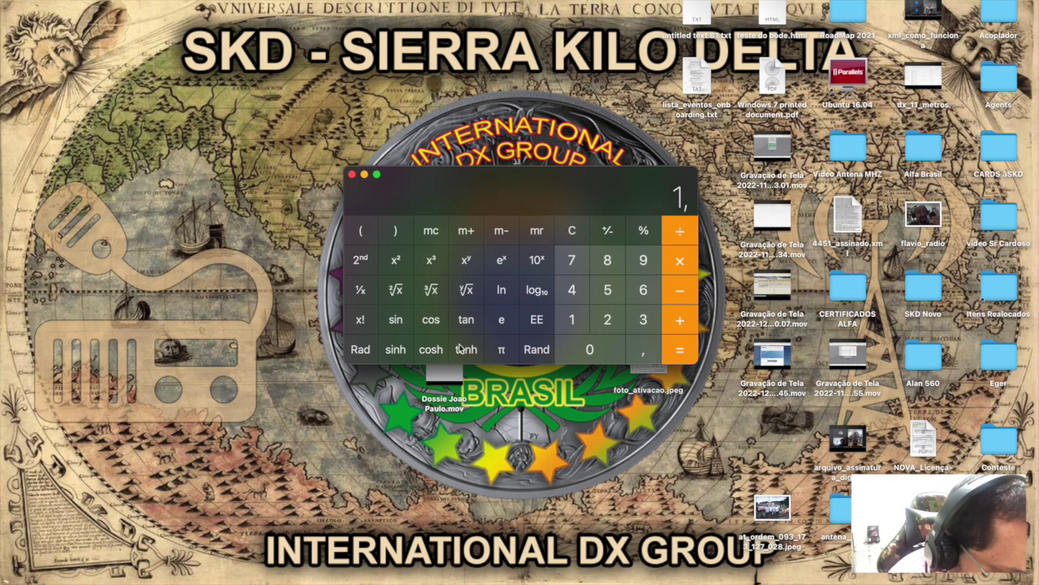
type("747")
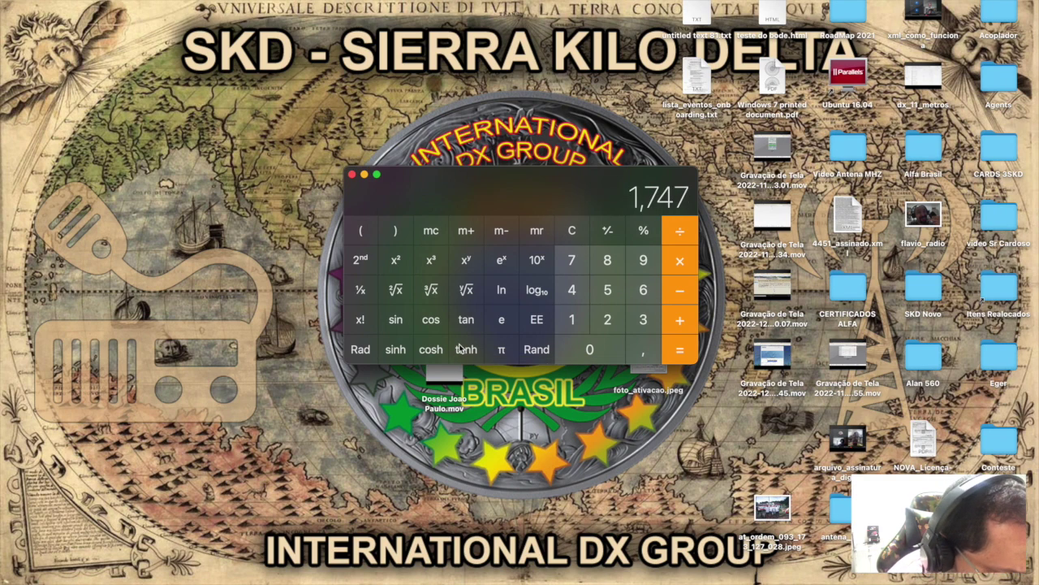
type("5*2")
key("Return")
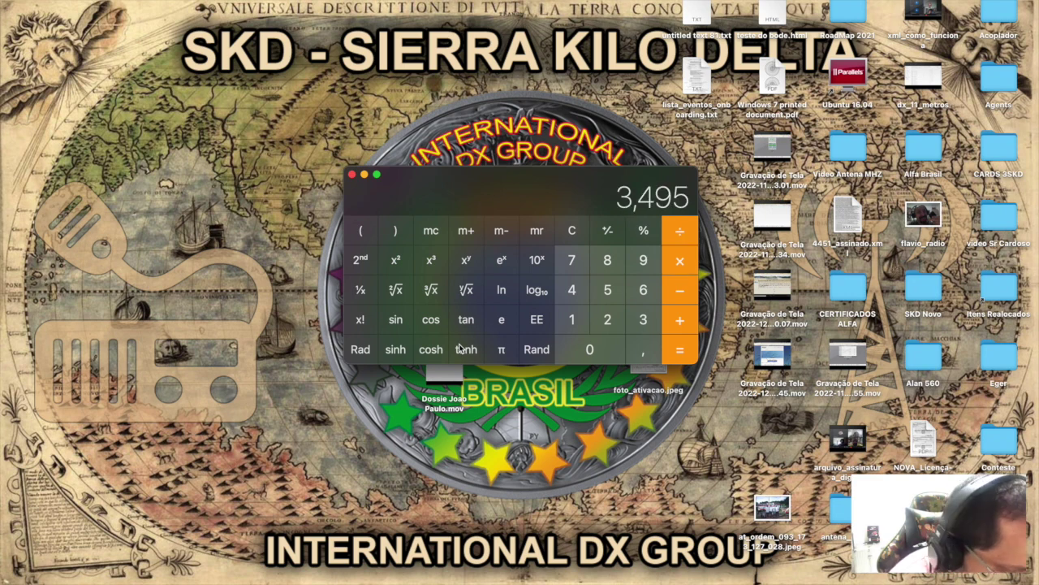
Step: Add the 1.473 mid-section length to D1's doubled end-section length, and divide the sum by 2
type("+")
type("1,47")
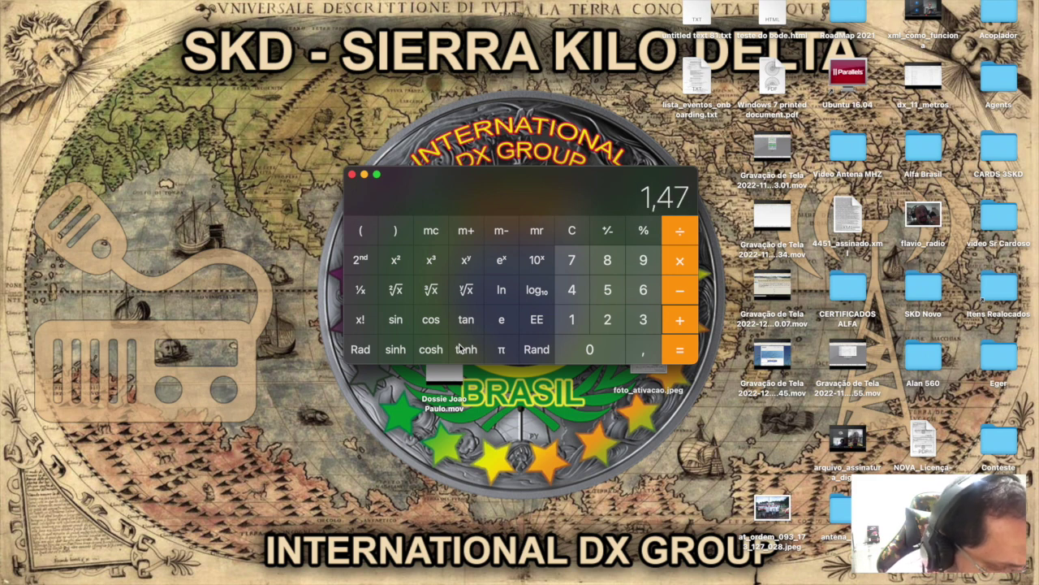
type("3")
key("Return")
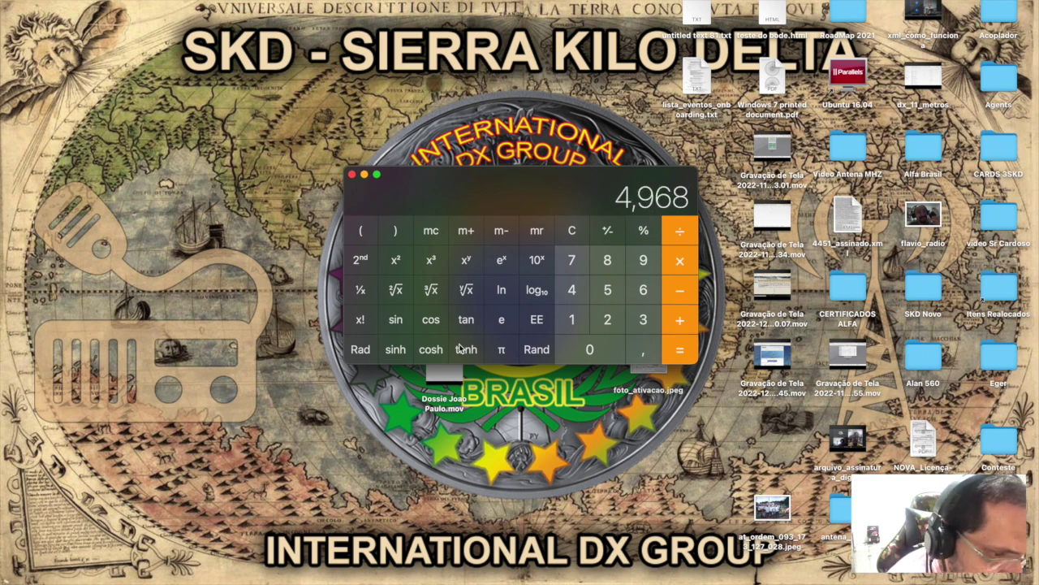
type("/2")
key("Return")
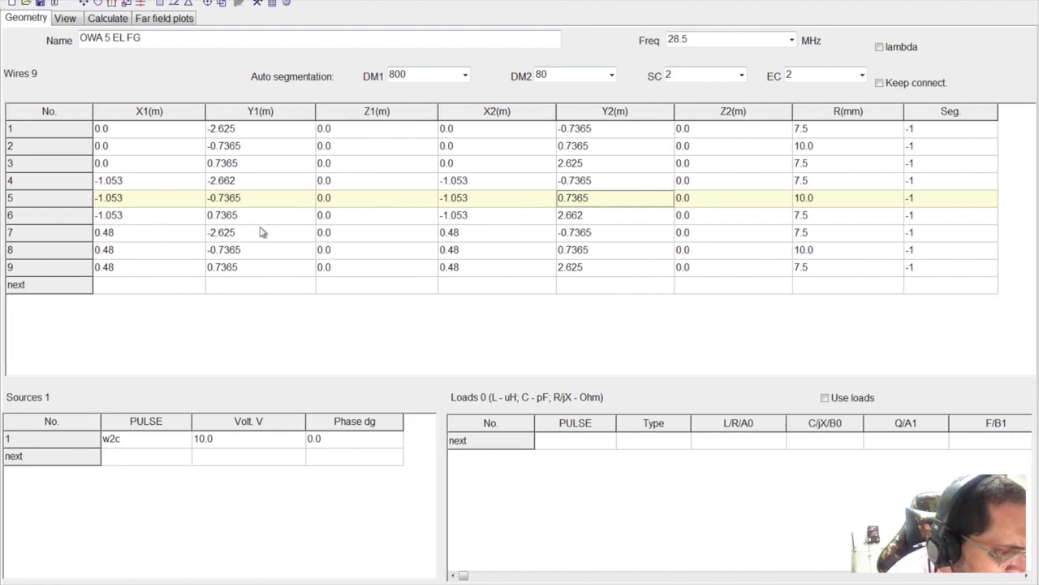
Step: Set the Y1 coordinate of wire 7 to -2.484, checking the half-length result in the Calculator
left_click(264, 237)
left_click(263, 237)
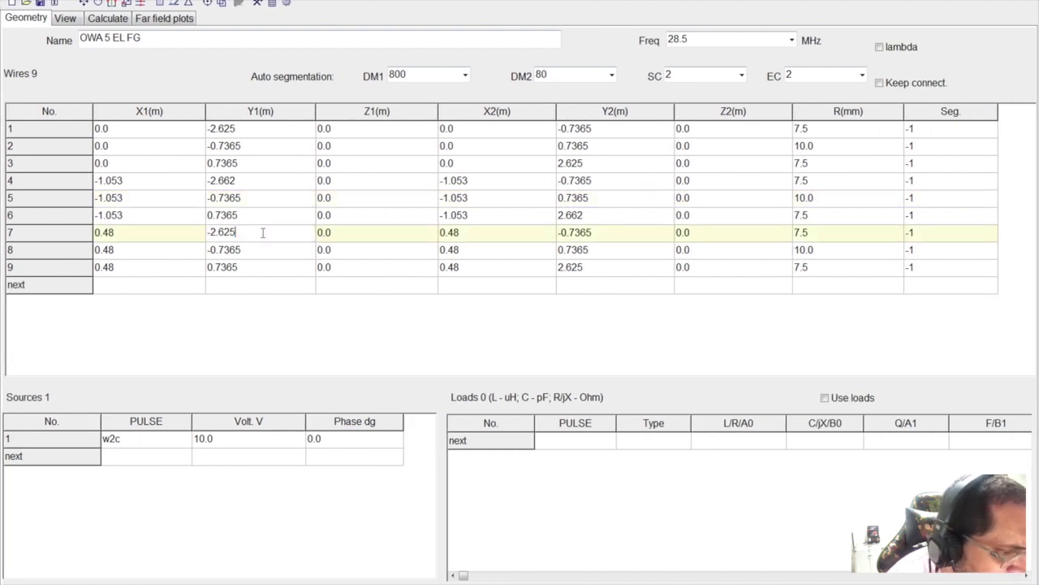
key("BackSpace")
key("BackSpace")
key("BackSpace")
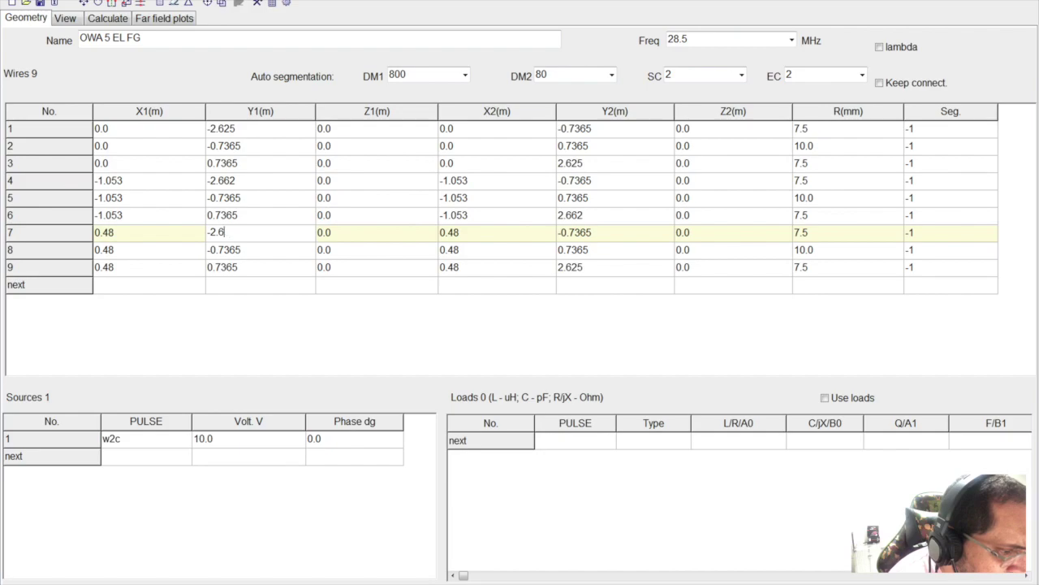
key("ctrl+Left")
key("ctrl+Left")
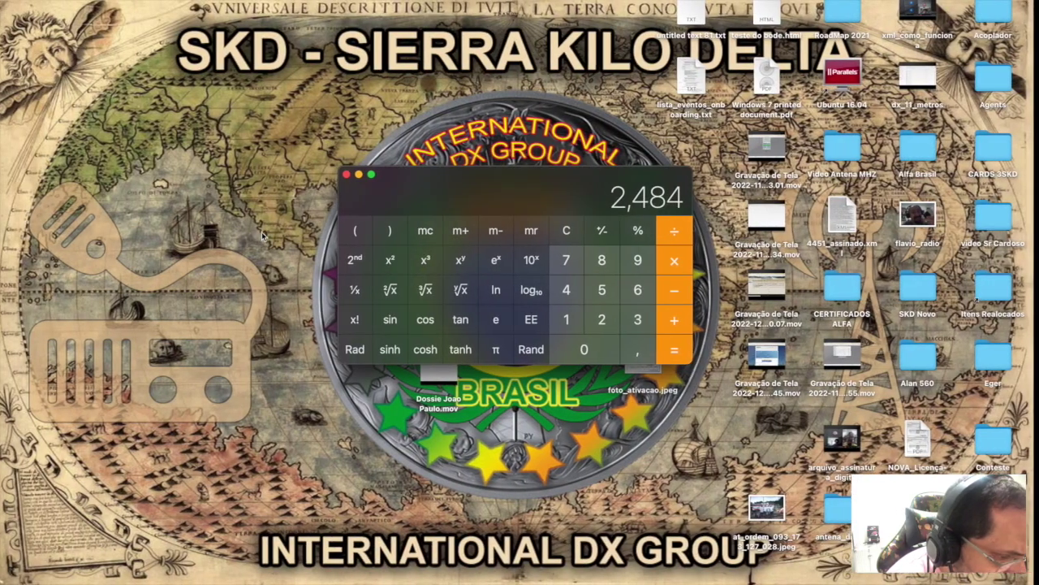
key("ctrl+Right")
key("ctrl+Right")
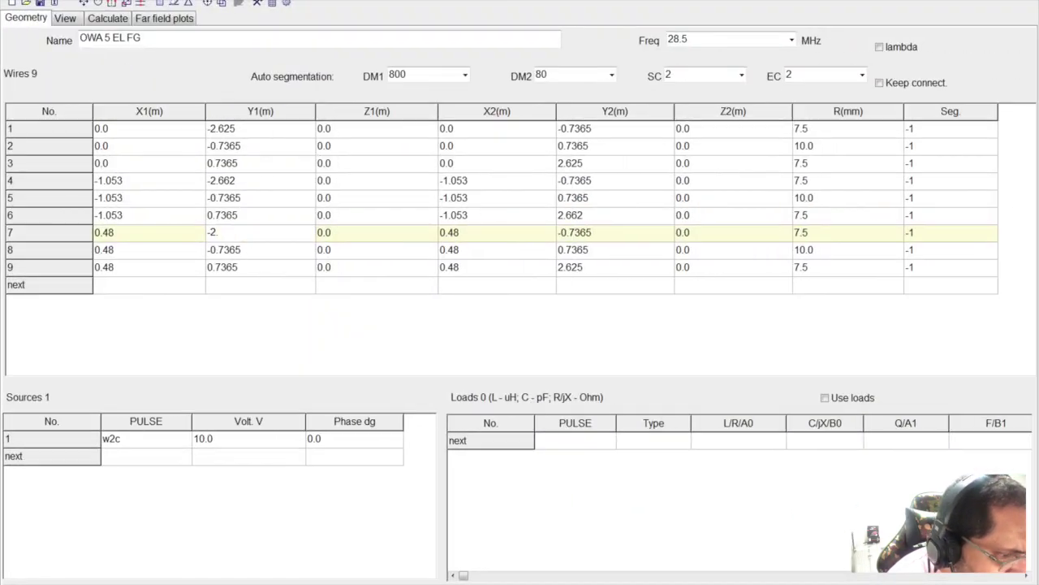
type("484")
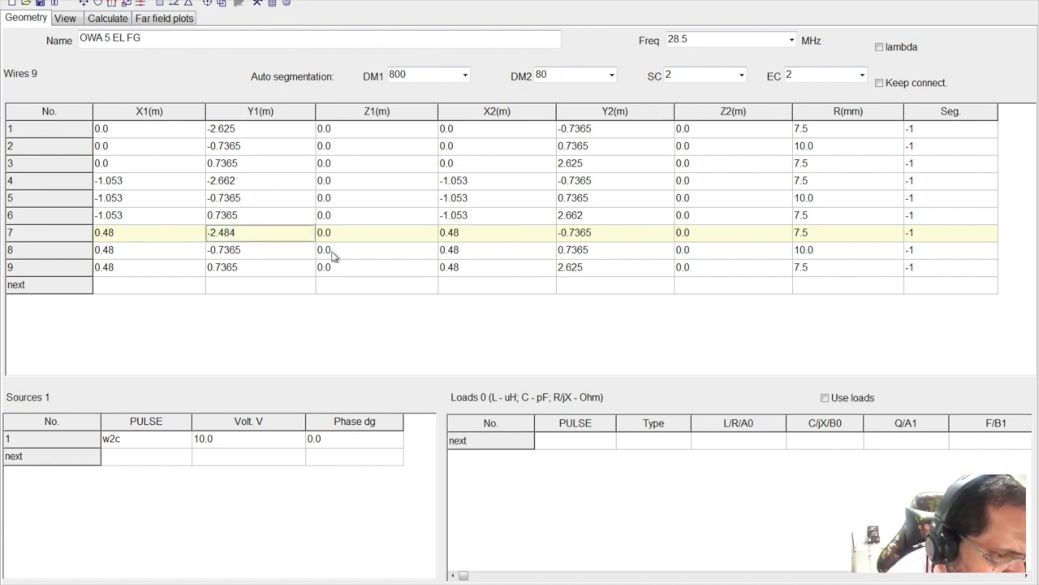
Step: Set the Y2 coordinate of wire 9 to 2.484
left_click(599, 267)
key("End")
key("BackSpace")
key("BackSpace")
key("BackSpace")
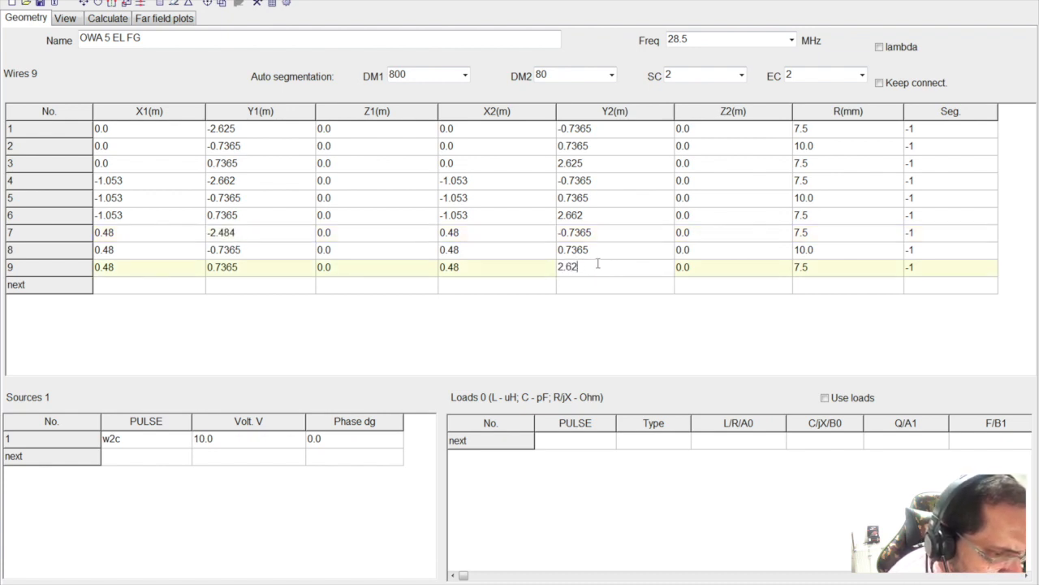
type("484")
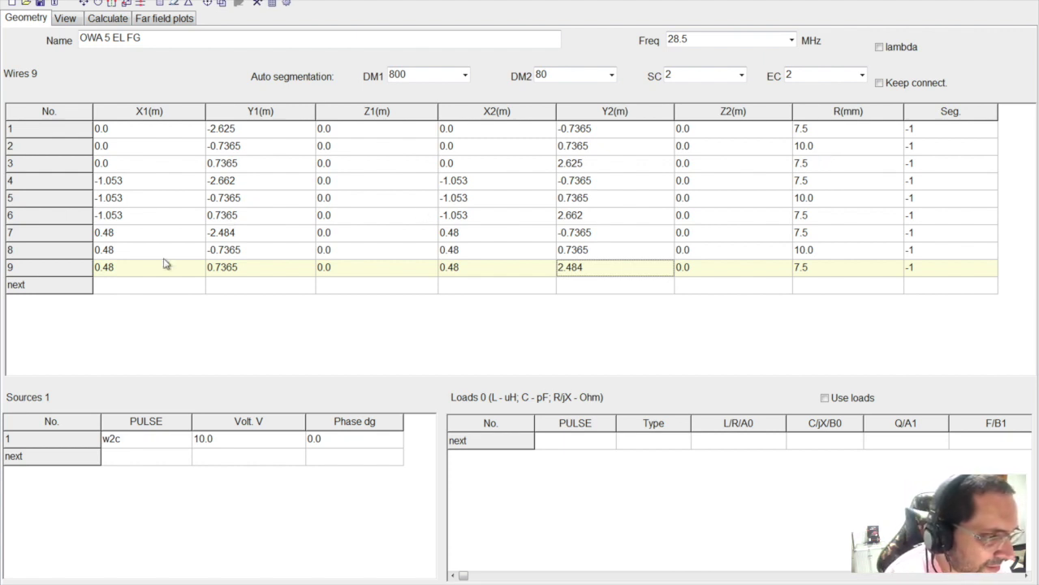
Step: Look up D2's second-version dimensions on the G0KSC page, and subtract the D1 spacing 1.533 from the D2 spacing 3.511 in the Calculator
key("ctrl+Left")
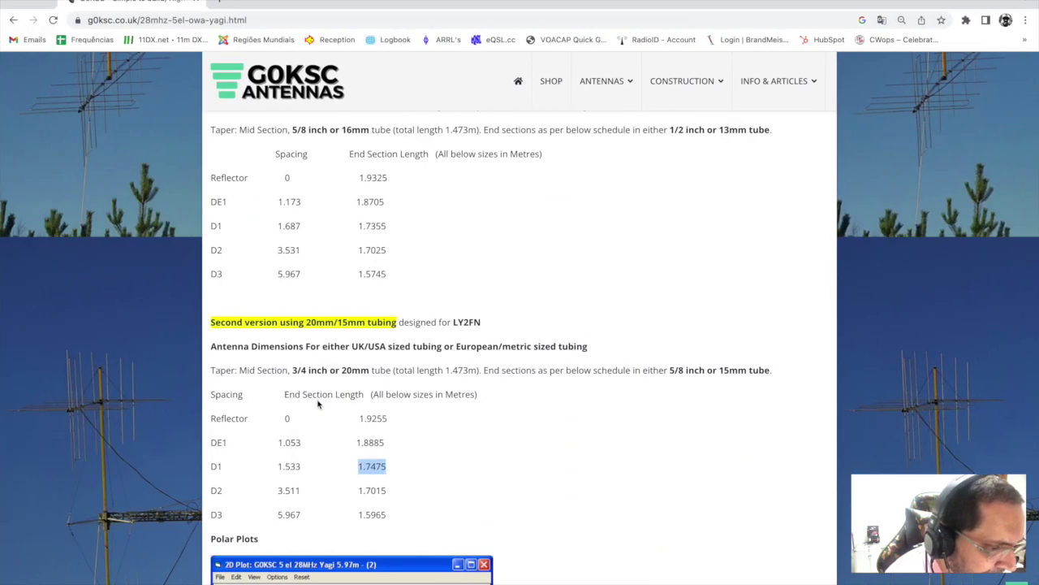
double_click(371, 491)
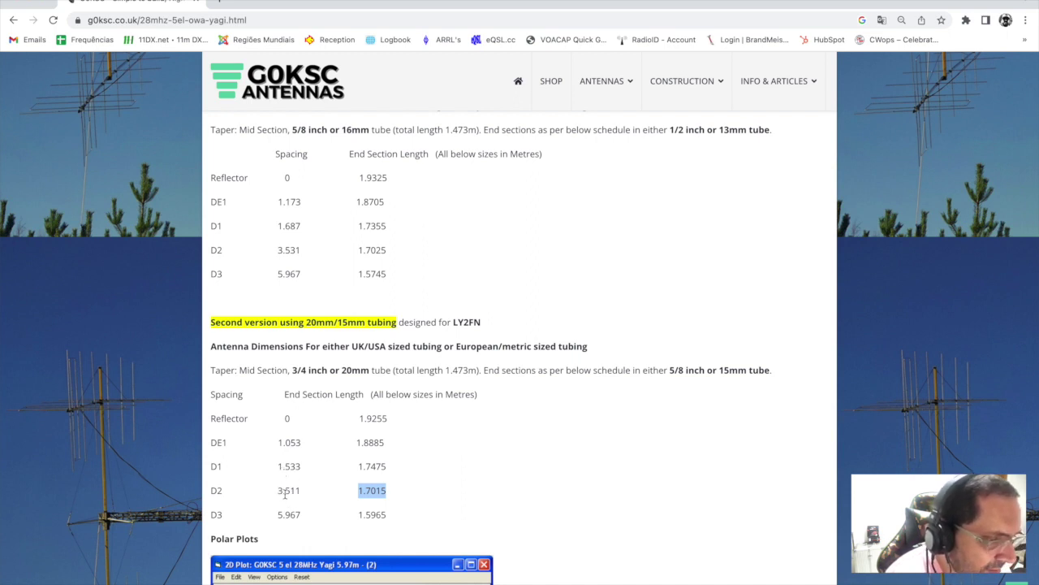
key("super+Tab")
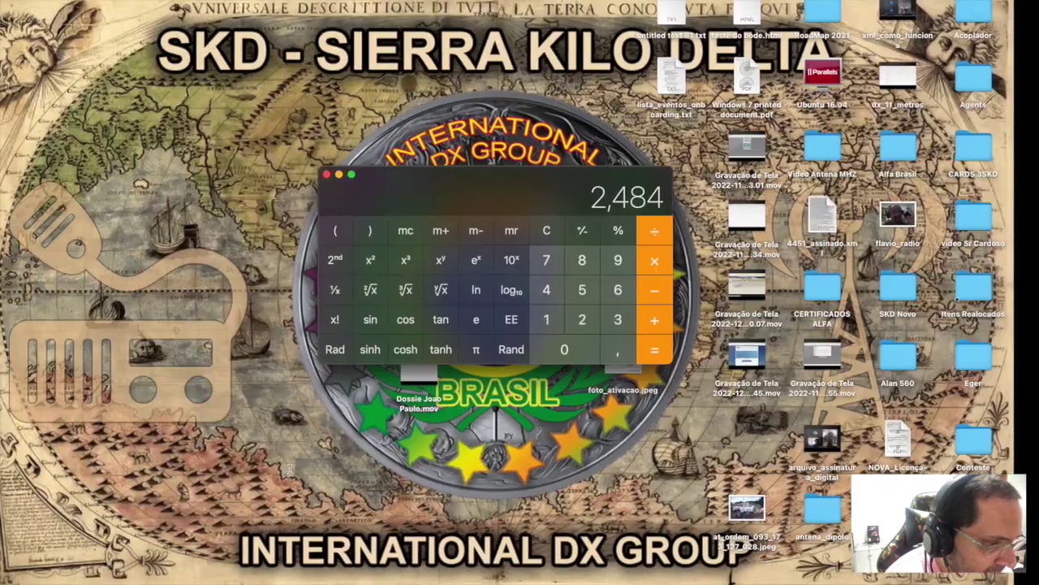
key("Escape")
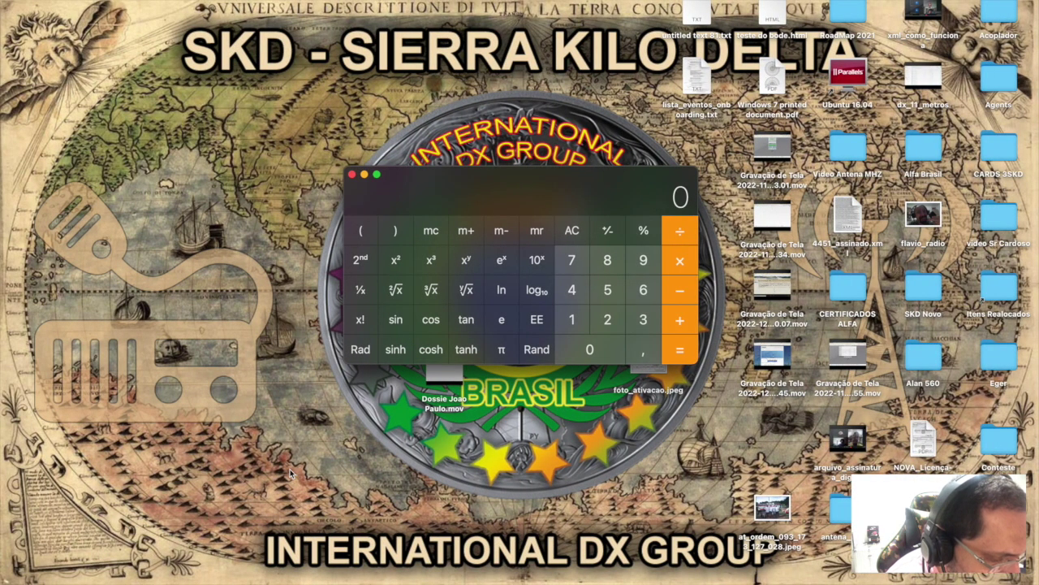
type("3,511")
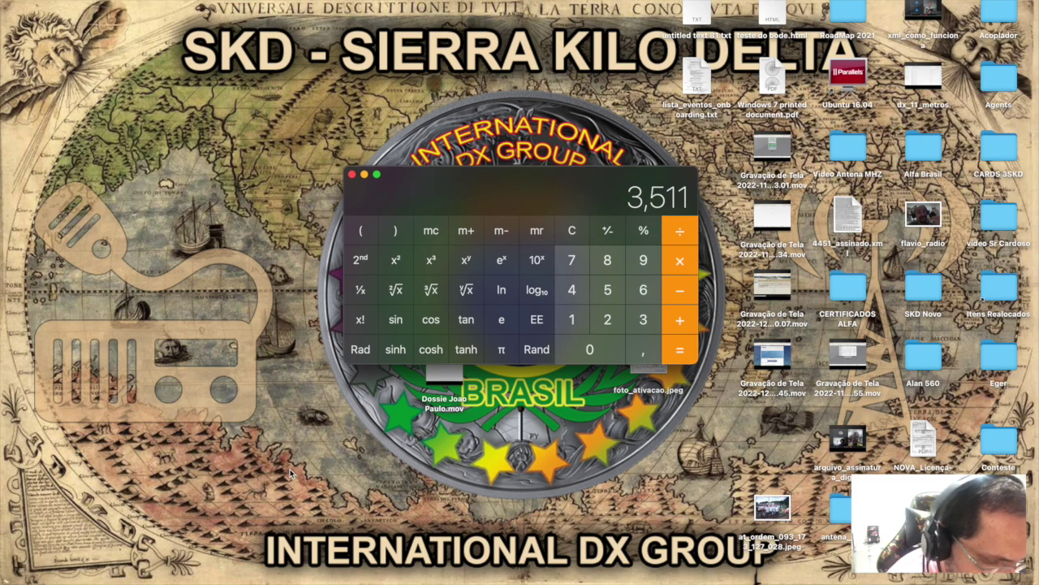
key("minus")
type("1,53")
key("Return")
Step: Switch back to MMANA-GAL and add a fourth element with a 1.978 m interval in the element editor
key("ctrl+Right")
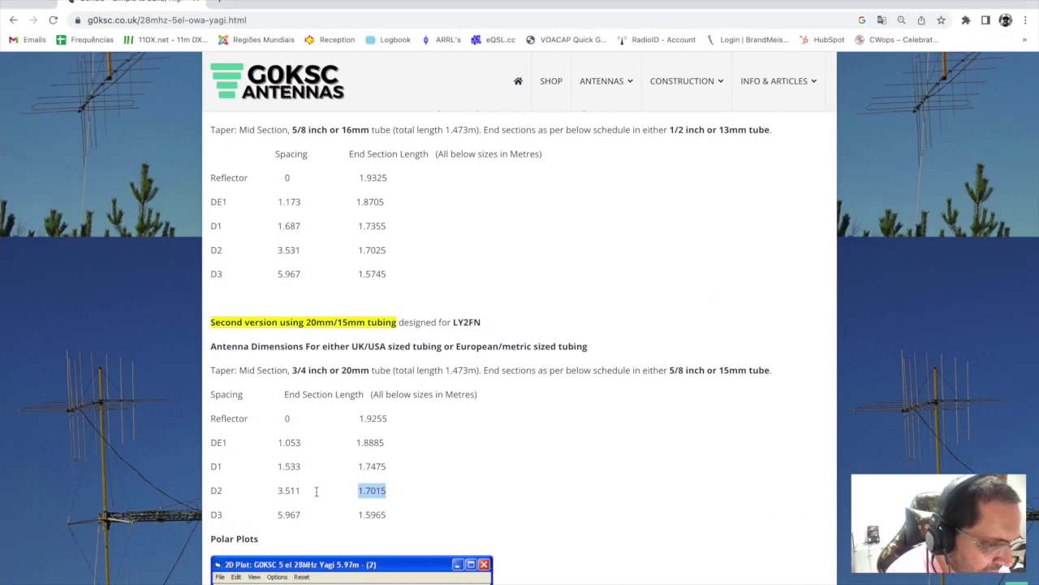
key("ctrl+Right")
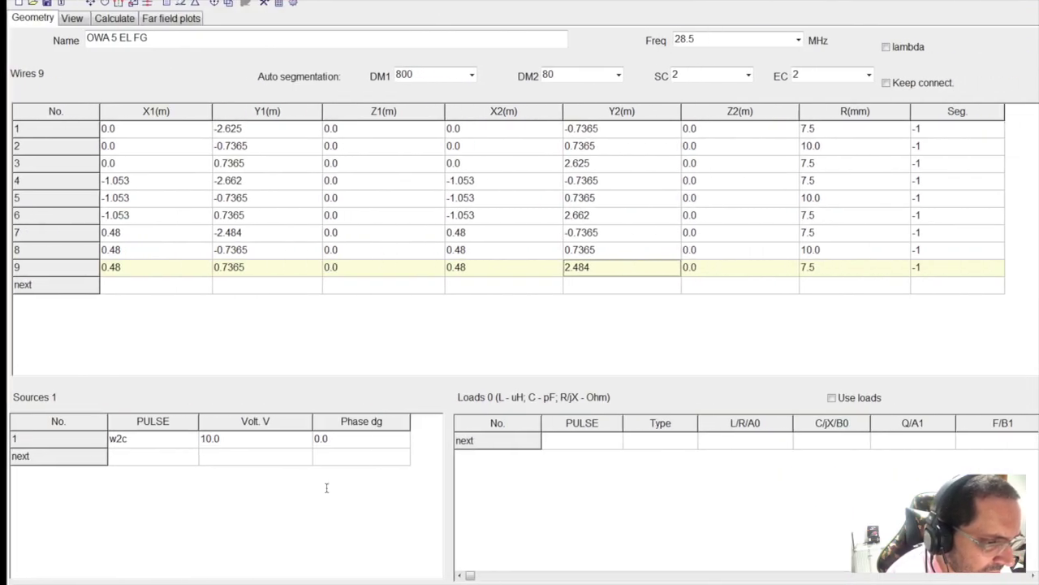
left_click(192, 5)
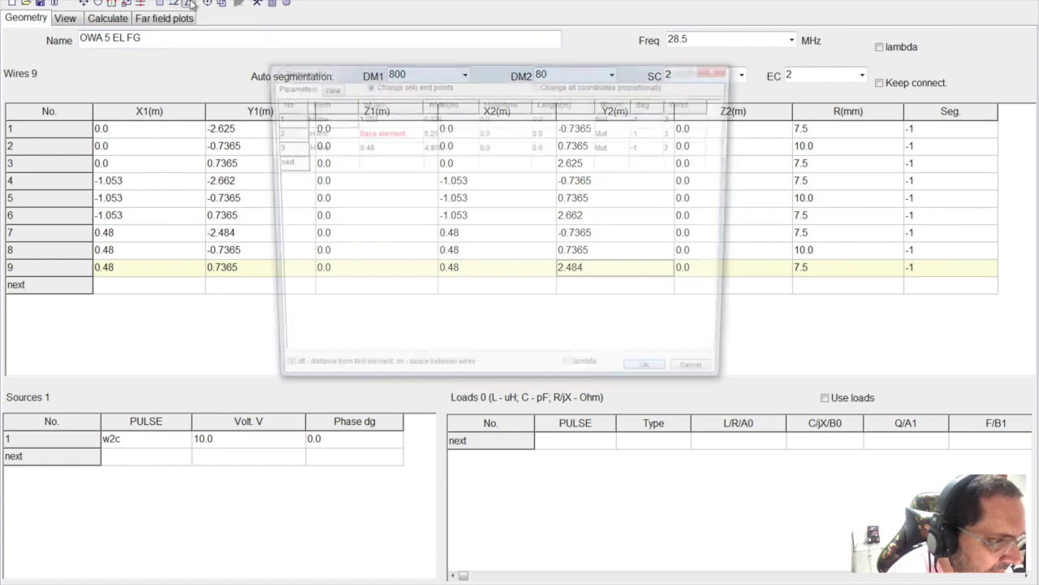
left_click(367, 166)
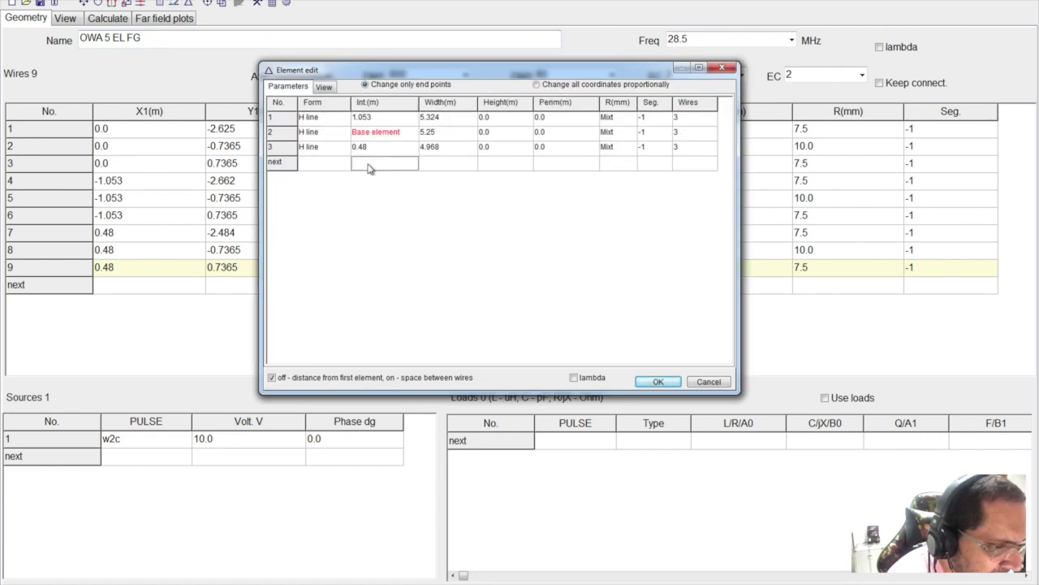
type("1.978")
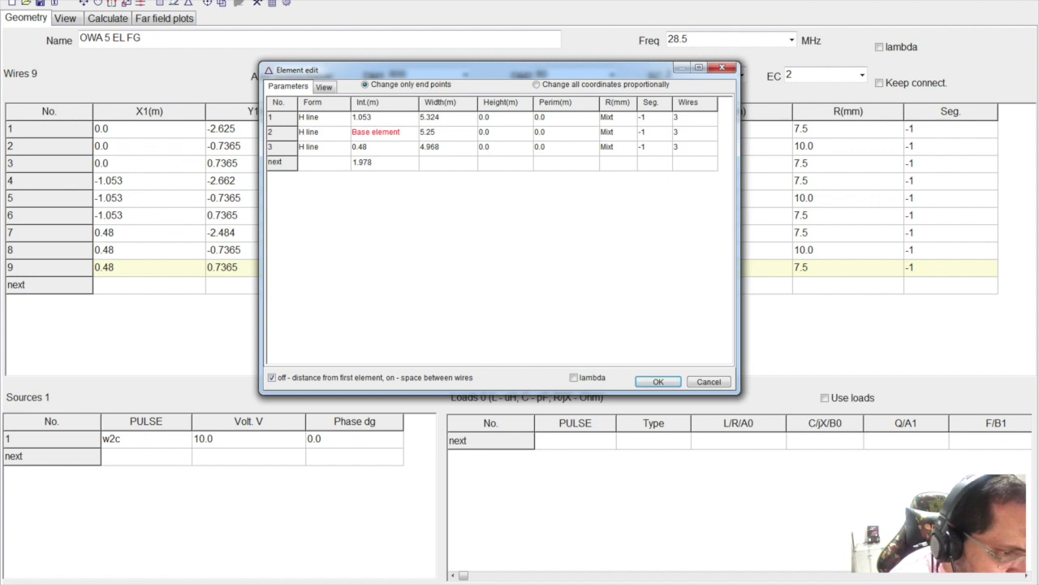
key("Return")
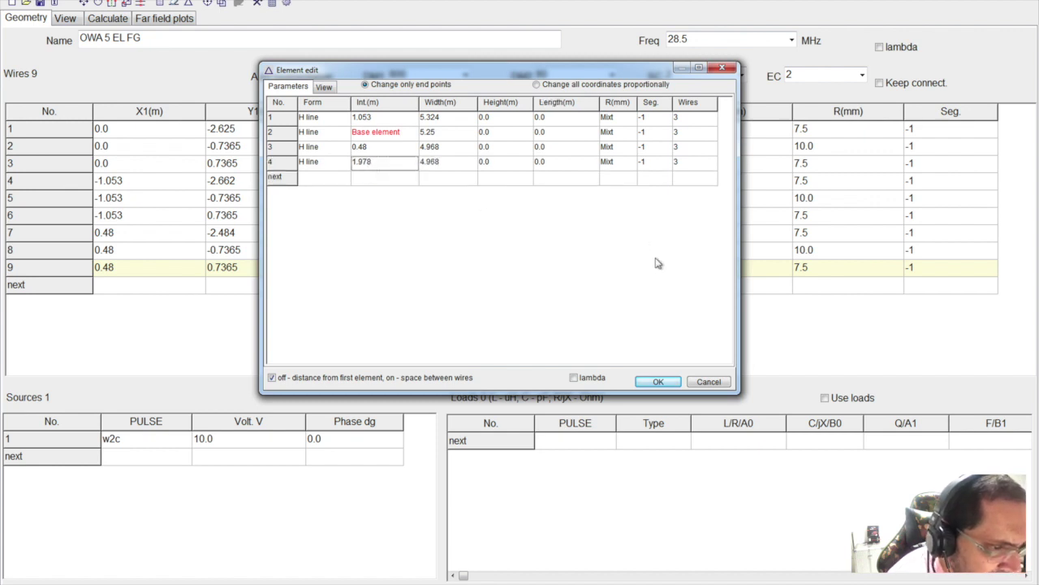
left_click(656, 382)
Step: Inspect the four-element antenna drawing and the calculation page, and return to the wire table
left_click(66, 18)
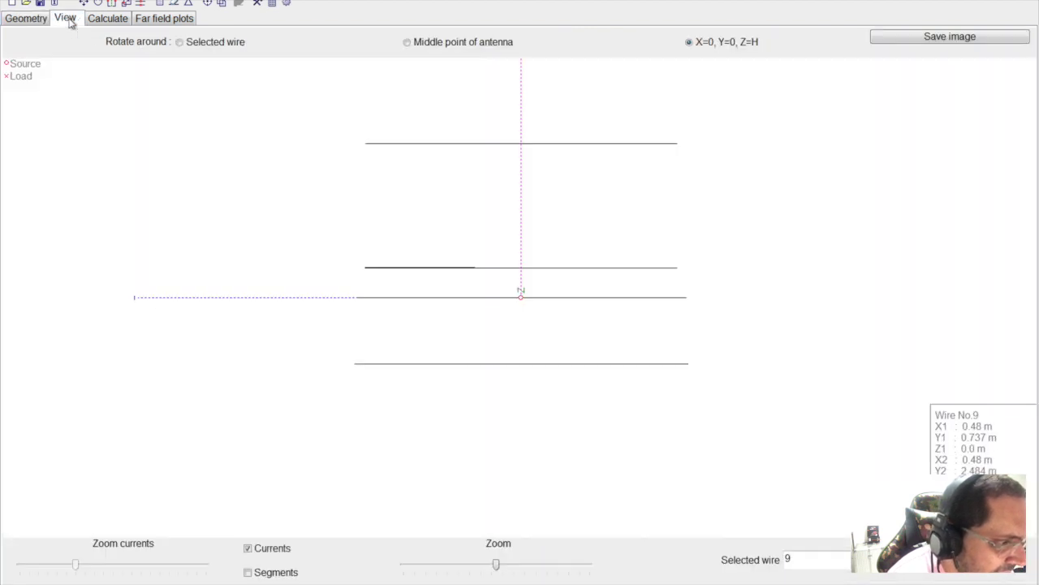
mouse_move(212, 213)
left_mouse_down()
mouse_move(232, 187)
mouse_move(239, 204)
mouse_move(213, 207)
left_mouse_up()
left_click(109, 18)
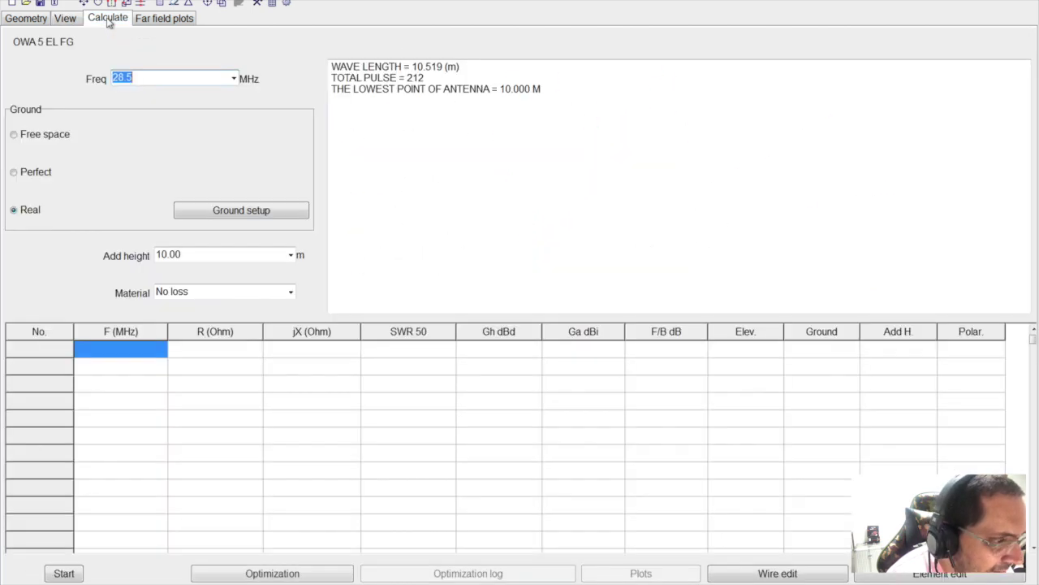
left_click(73, 19)
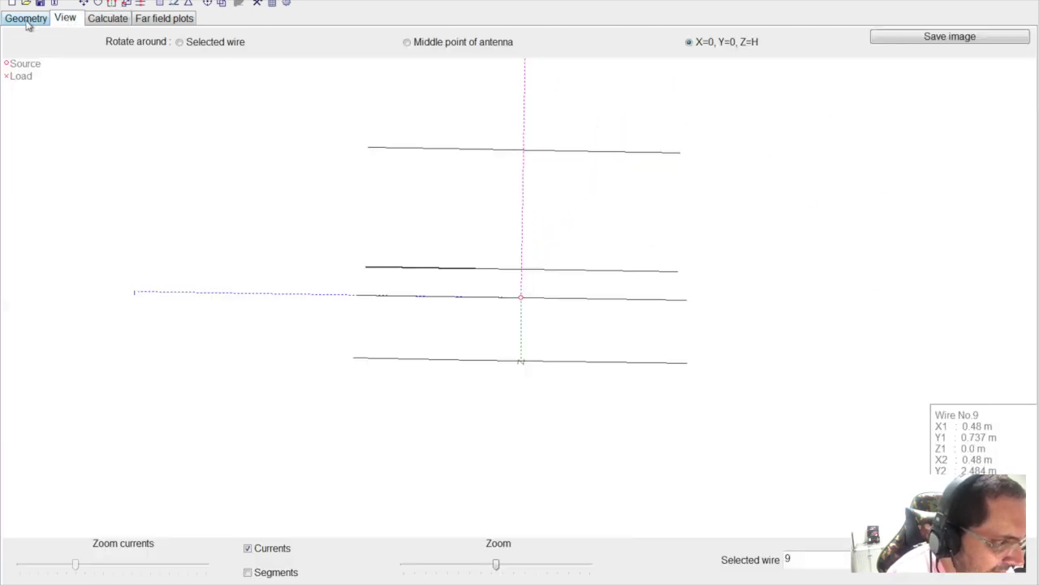
left_click(28, 21)
Step: Check D2's end-section length on the G0KSC page, and multiply 1.7015 by 2 in the Calculator
key("alt+Tab")
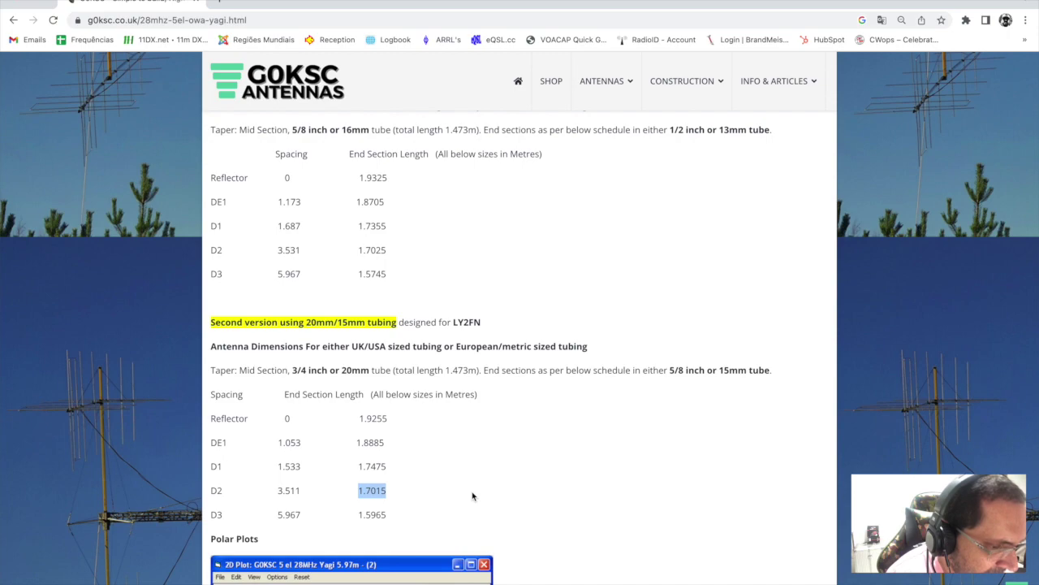
key("alt+Tab")
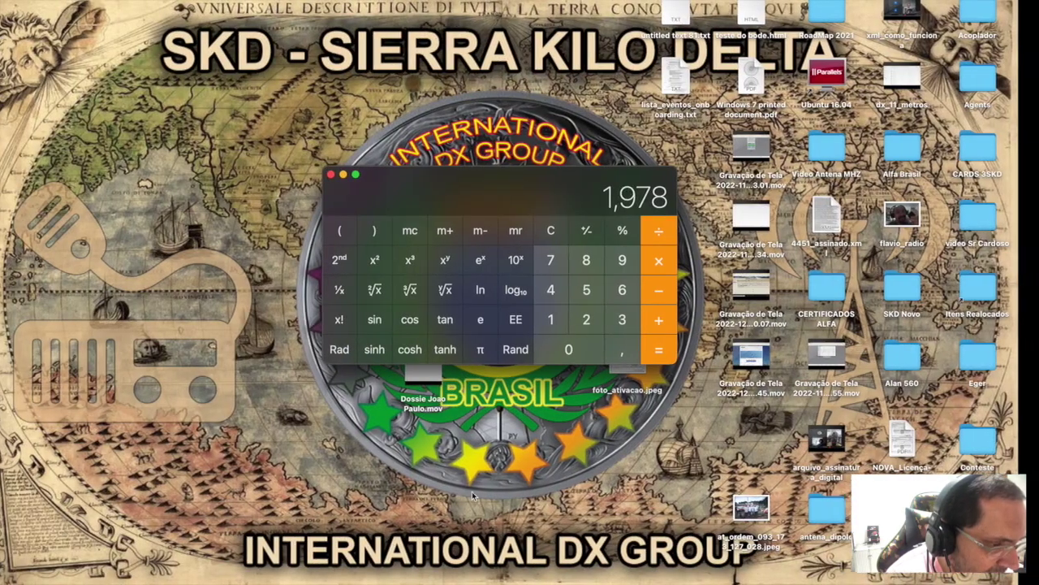
key("Escape")
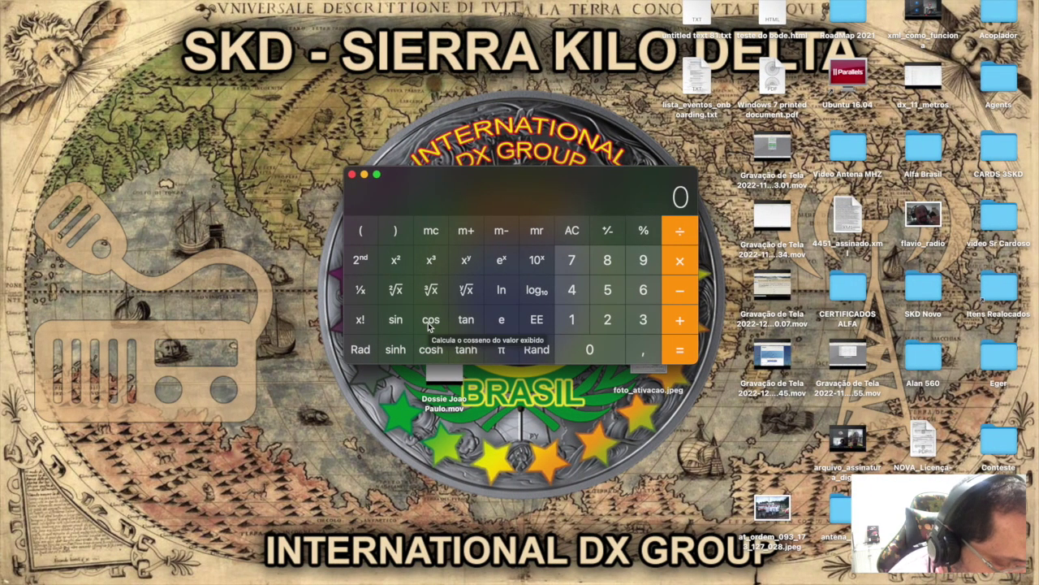
type("1,")
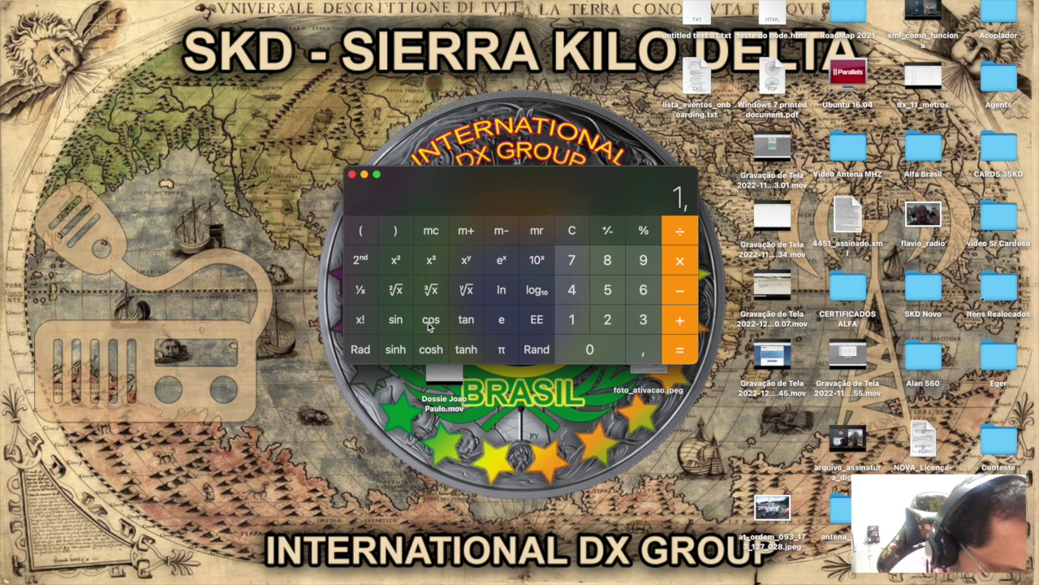
type("7015")
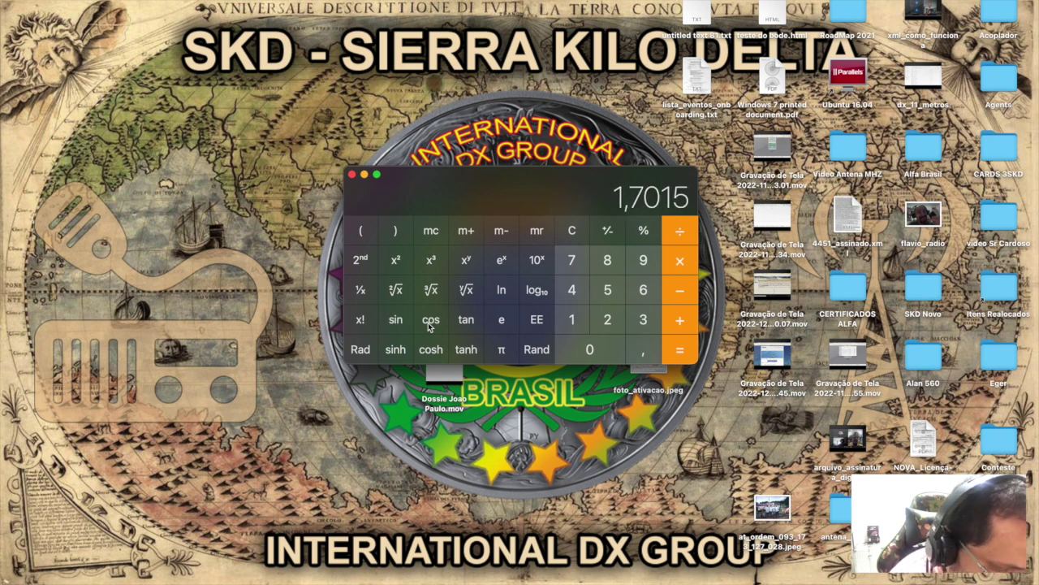
type("*")
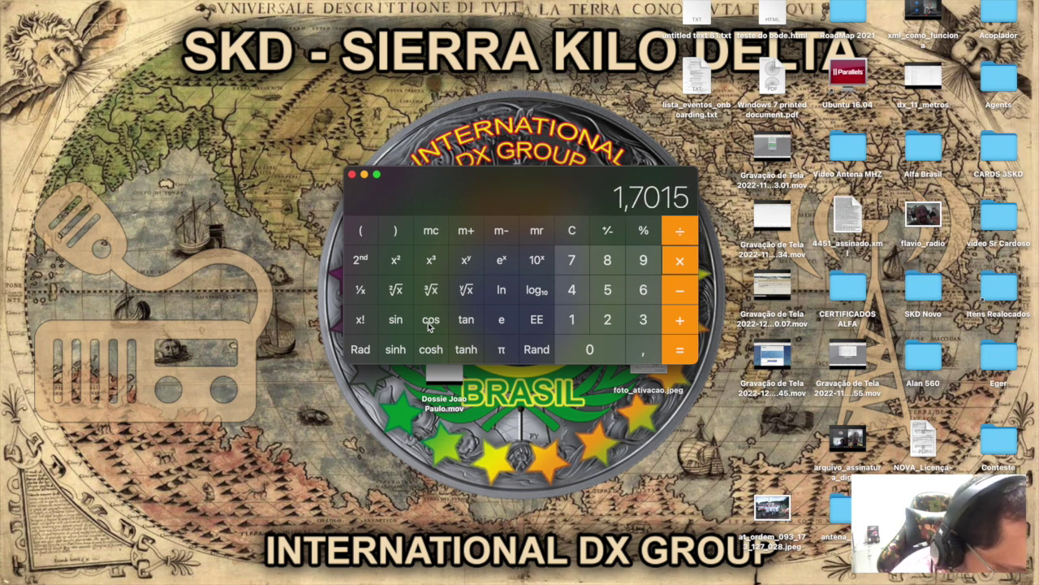
type("2")
key("Return")
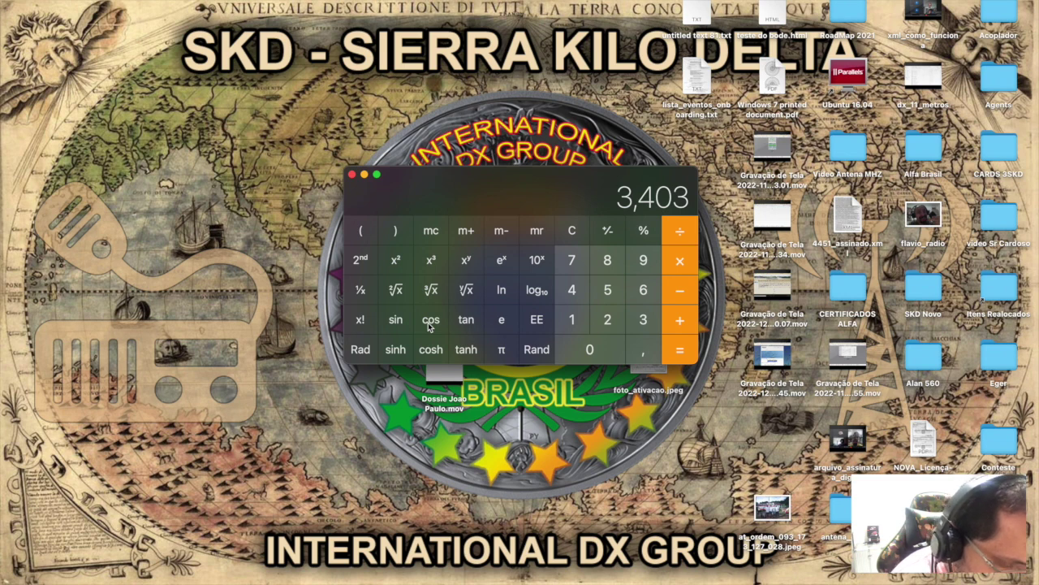
Step: Add the 1.473 mid-section length to D2's doubled end-section length, and divide the sum by 2
type("1,")
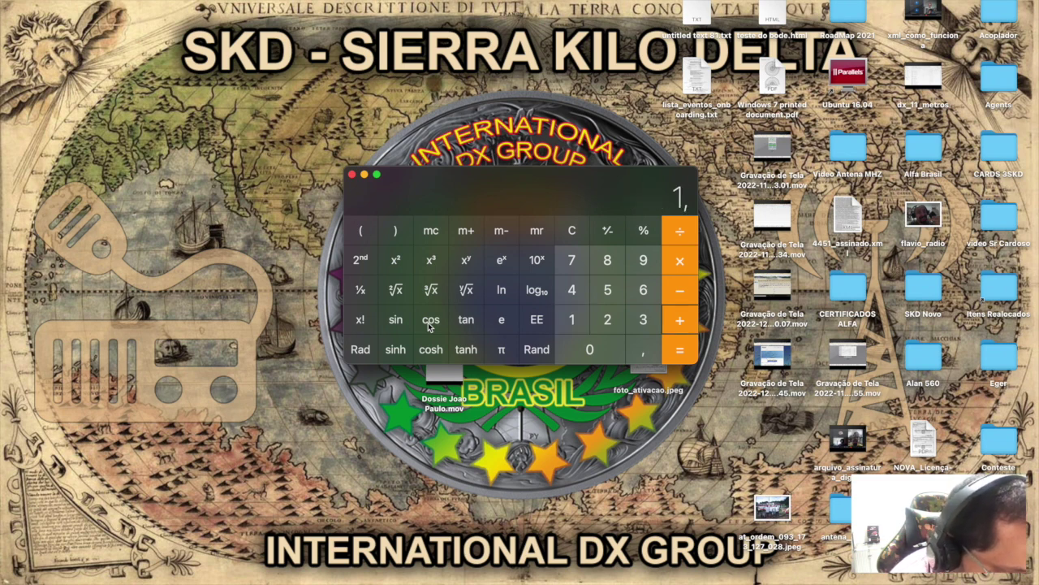
type("473")
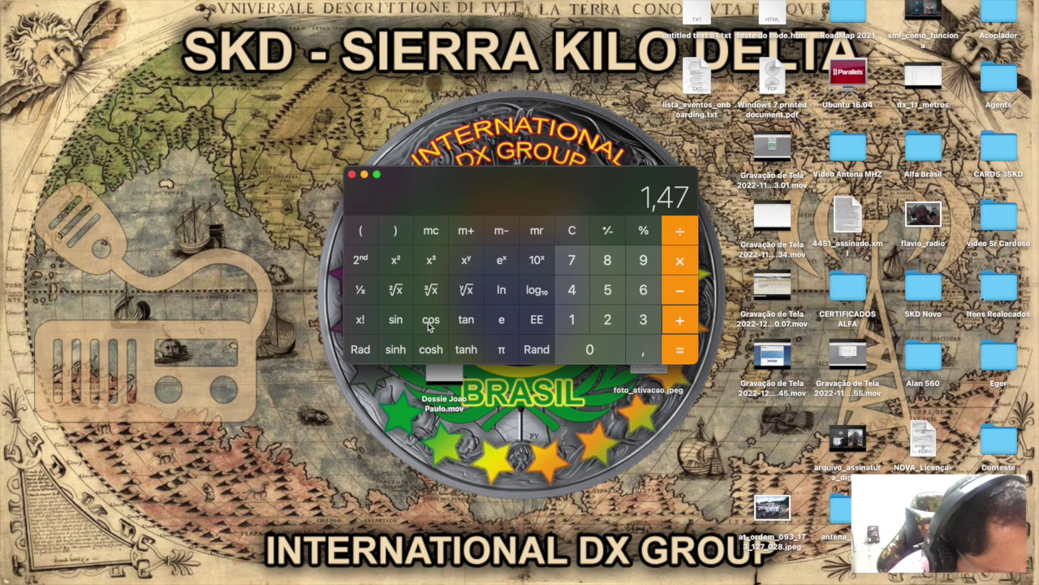
key("Return")
type("/2")
key("Return")
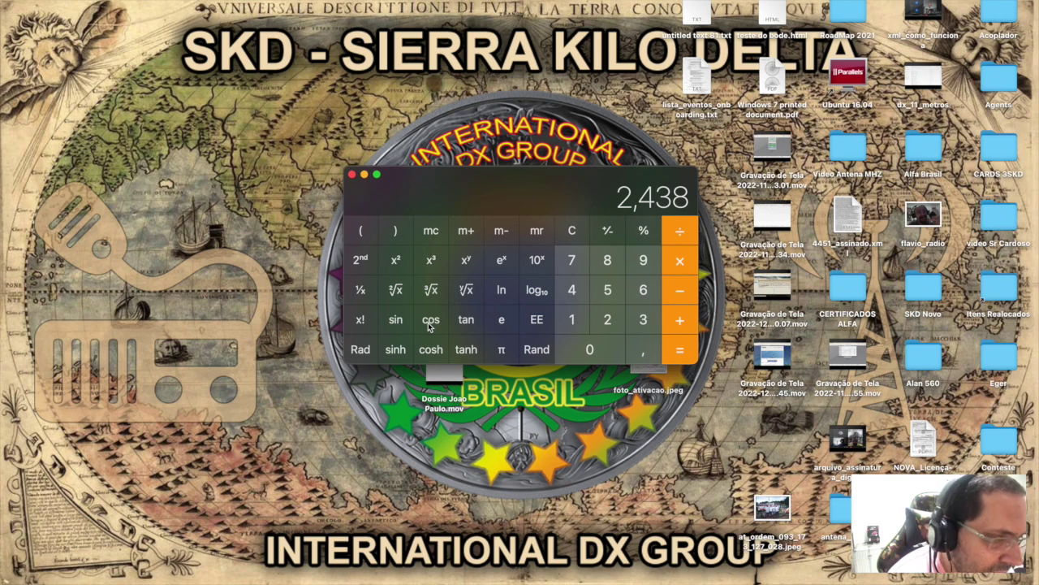
Step: Switch back to MMANA-GAL and set the Y1 coordinate of wire 10 to -2.438
key("ctrl+Right")
key("ctrl+Right")
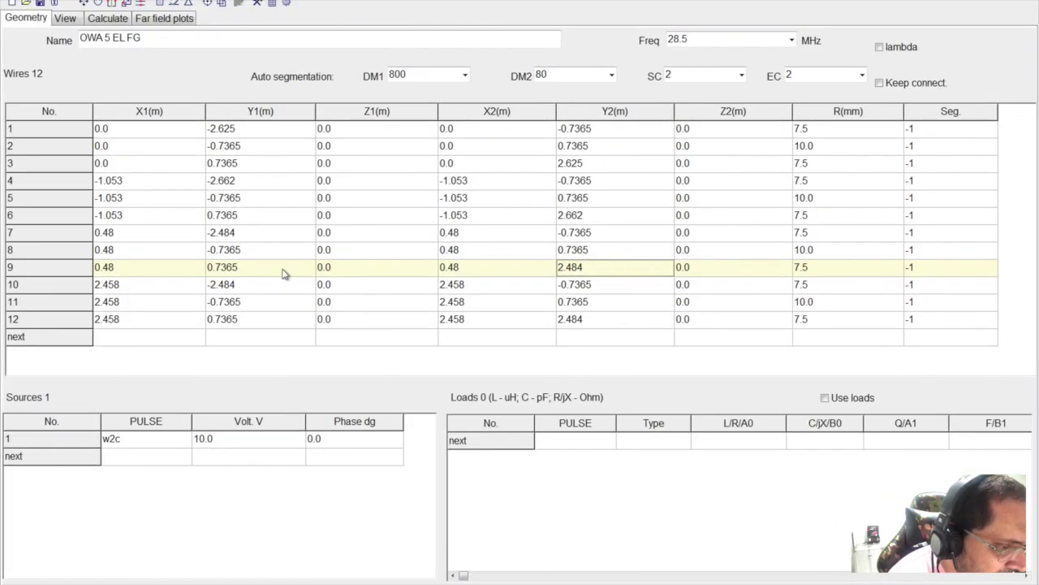
left_click(263, 286)
left_click(263, 286)
left_click(264, 286)
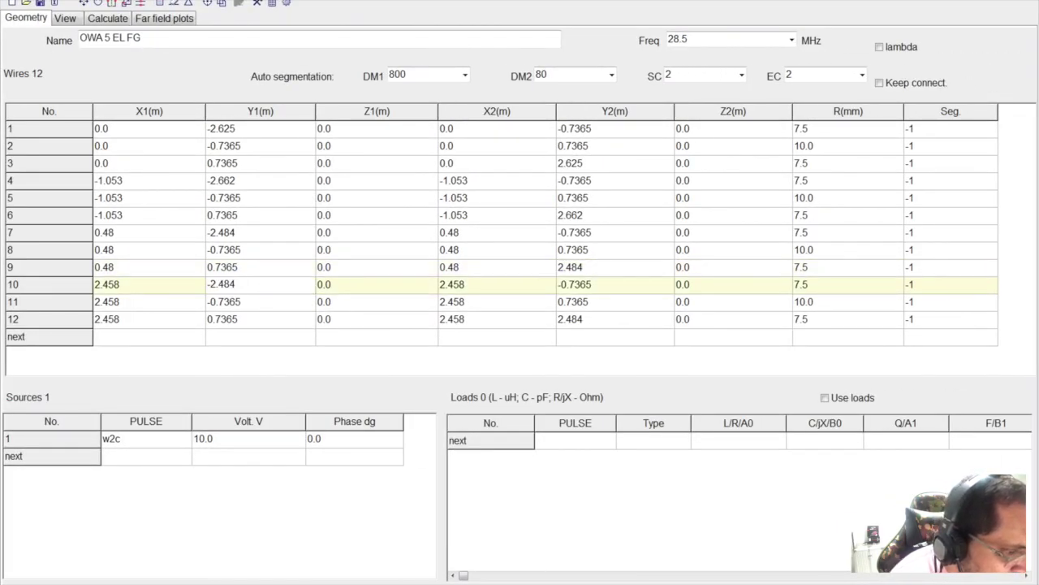
key("BackSpace")
key("BackSpace")
type("38")
Step: Set the Y2 coordinate of wire 12 to 2.438 and display the updated antenna drawing
left_click(593, 325)
left_click(593, 323)
key("BackSpace")
key("BackSpace")
type("38")
key("Return")
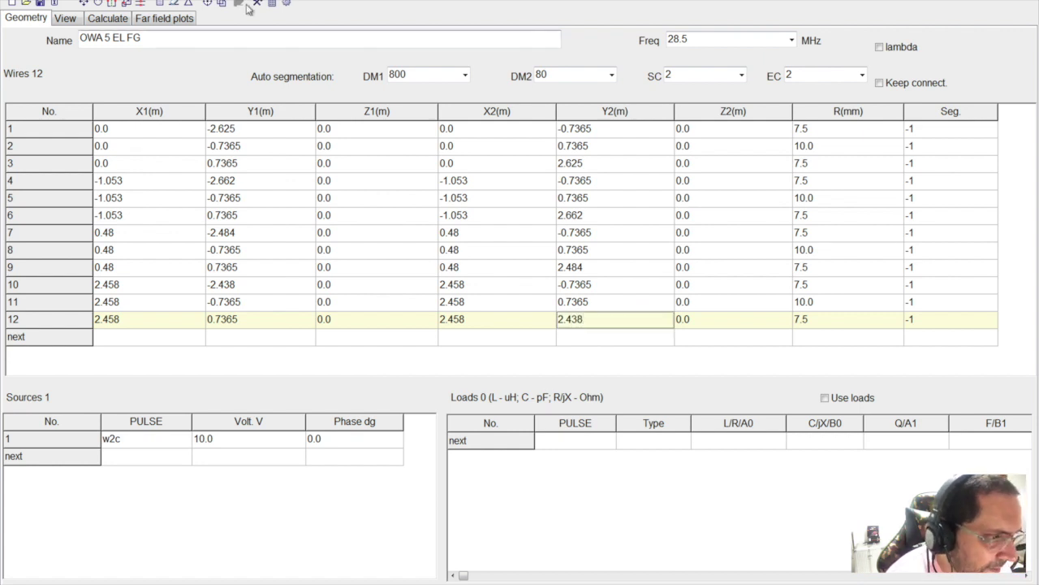
left_click(66, 21)
mouse_move(279, 194)
left_mouse_down()
mouse_move(299, 181)
mouse_move(308, 199)
mouse_move(271, 204)
left_mouse_up()
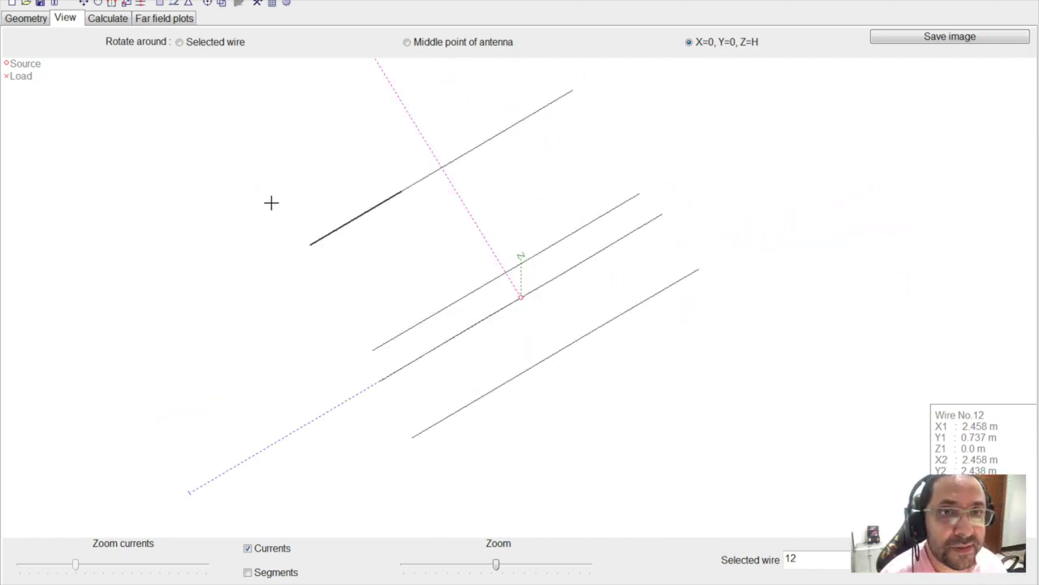
Step: Check D3's spacing on the G0KSC page and subtract D2's 3.511 spacing from 5.967 in the Calculator
key("ctrl+Left")
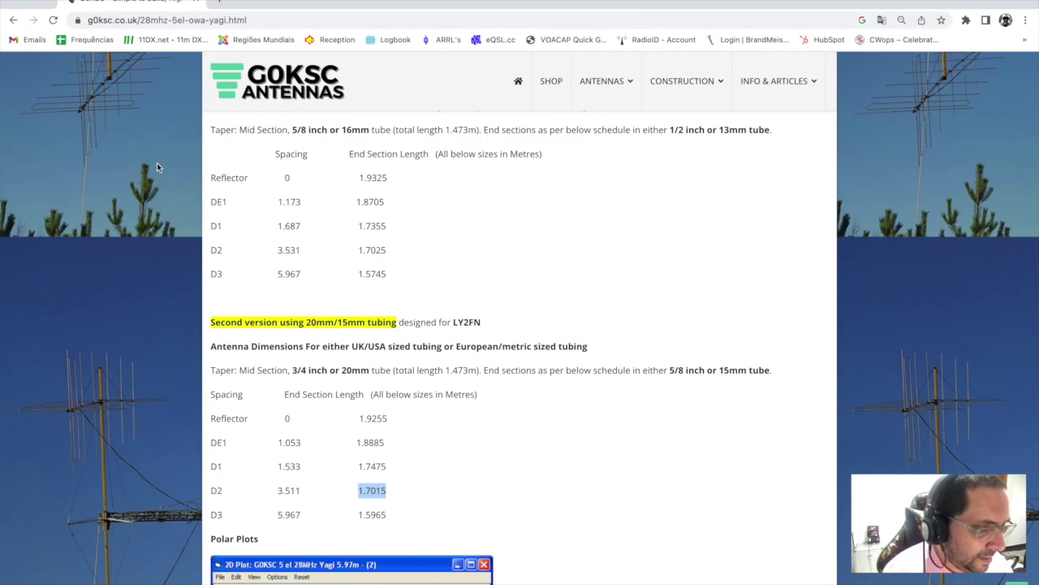
scroll(317, 412, "down", 1)
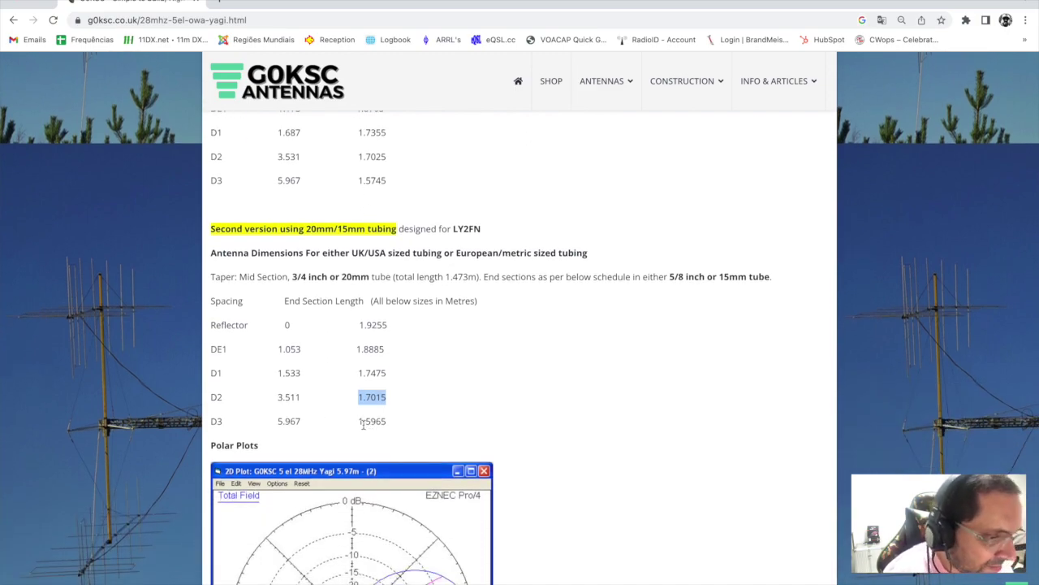
key("ctrl+Left")
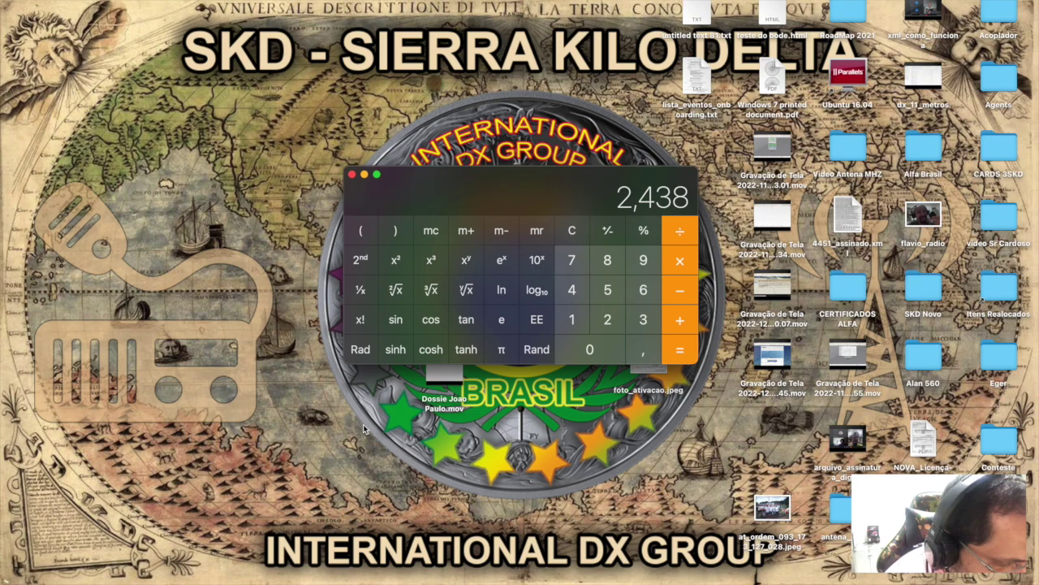
key("Escape")
type("5,")
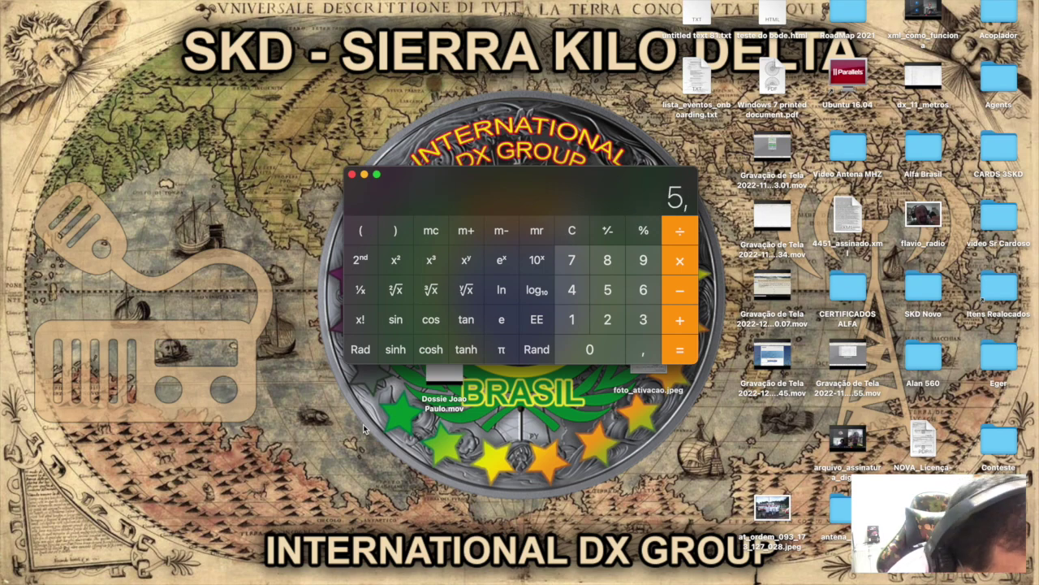
type("967")
key("ctrl+Right")
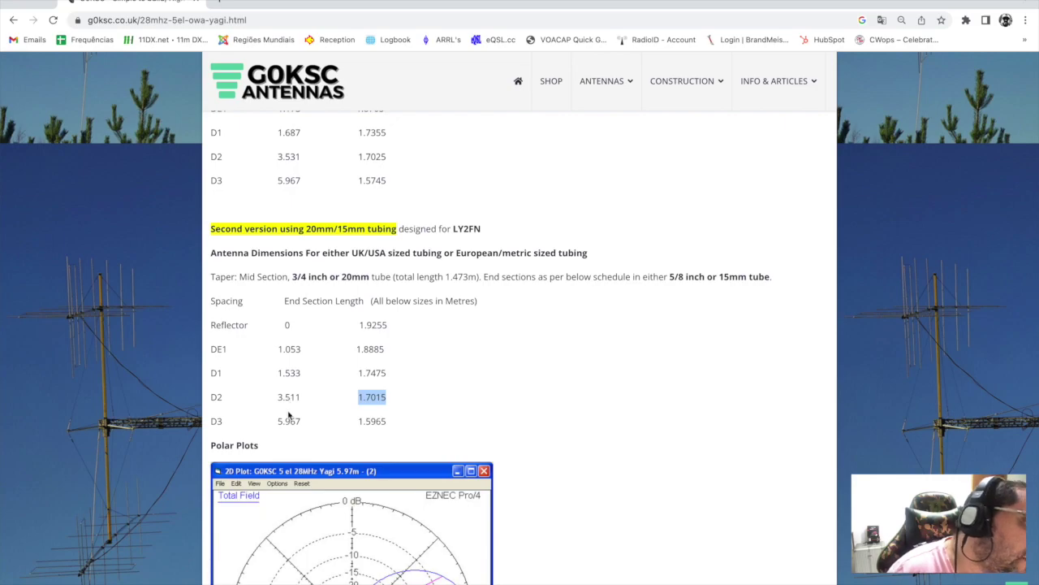
key("ctrl+Left")
key("minus")
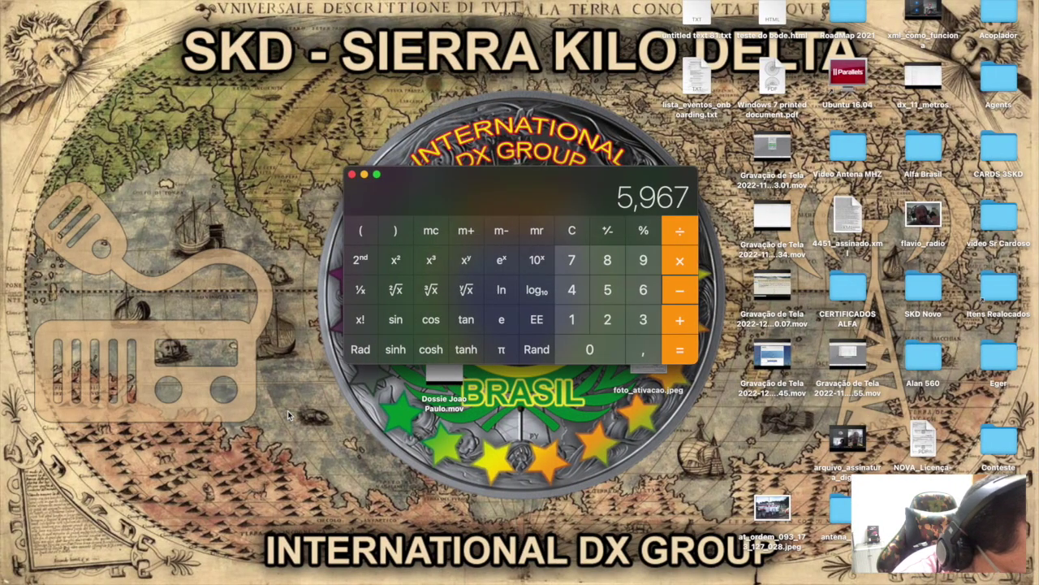
type("3,511")
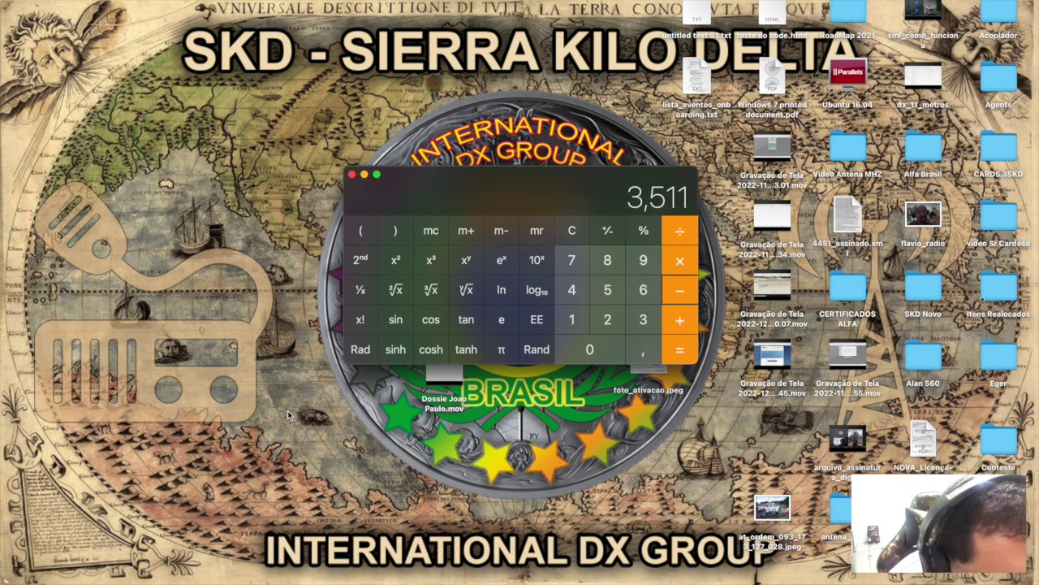
key("Return")
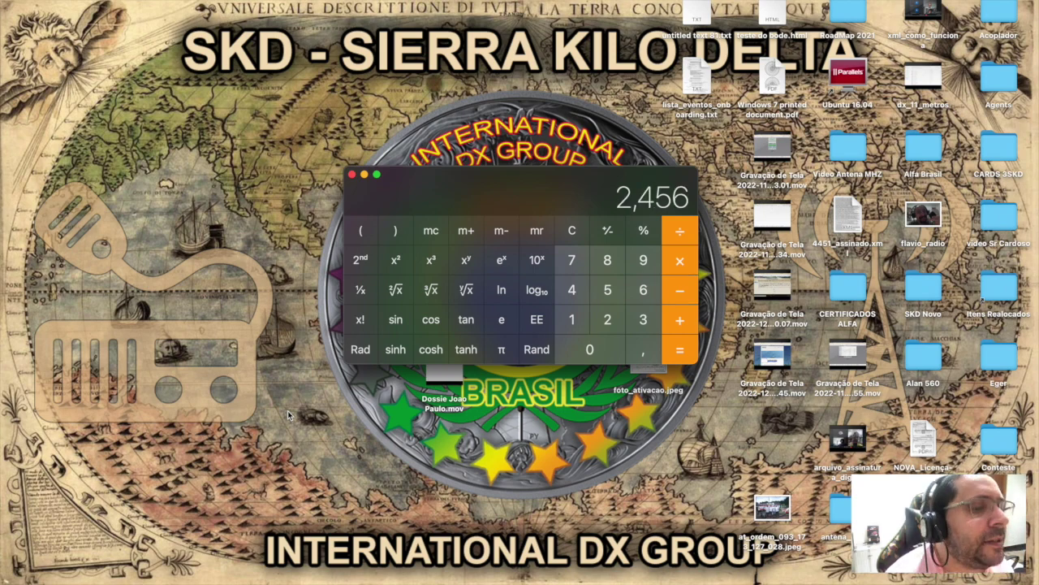
Step: Switch back to MMANA-GAL and add a fifth element with a 2.456 m interval from the previous one
key("ctrl+Right")
key("ctrl+Right")
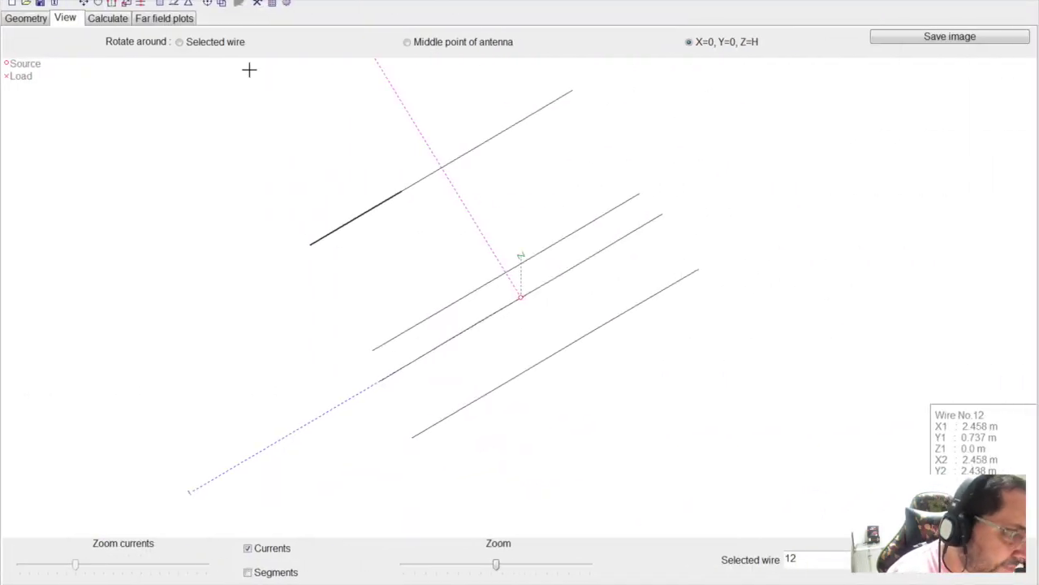
left_click(187, 3)
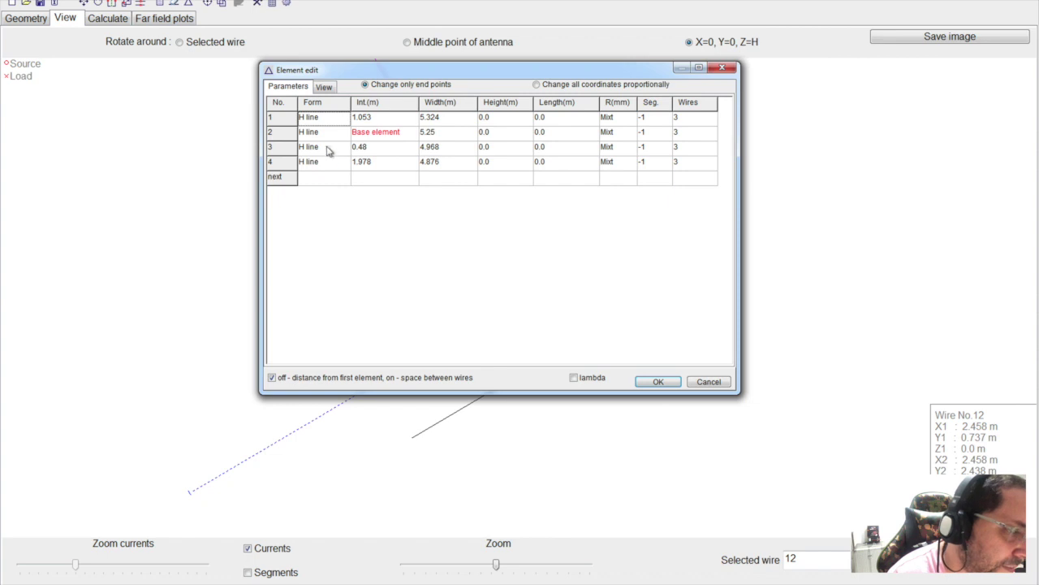
left_click(357, 180)
double_click(374, 180)
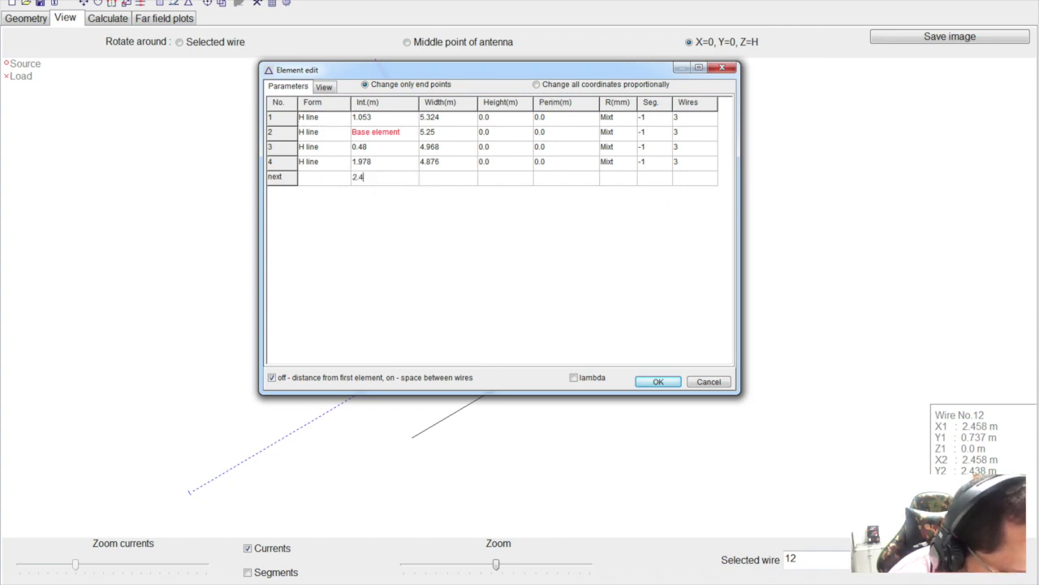
key("Return")
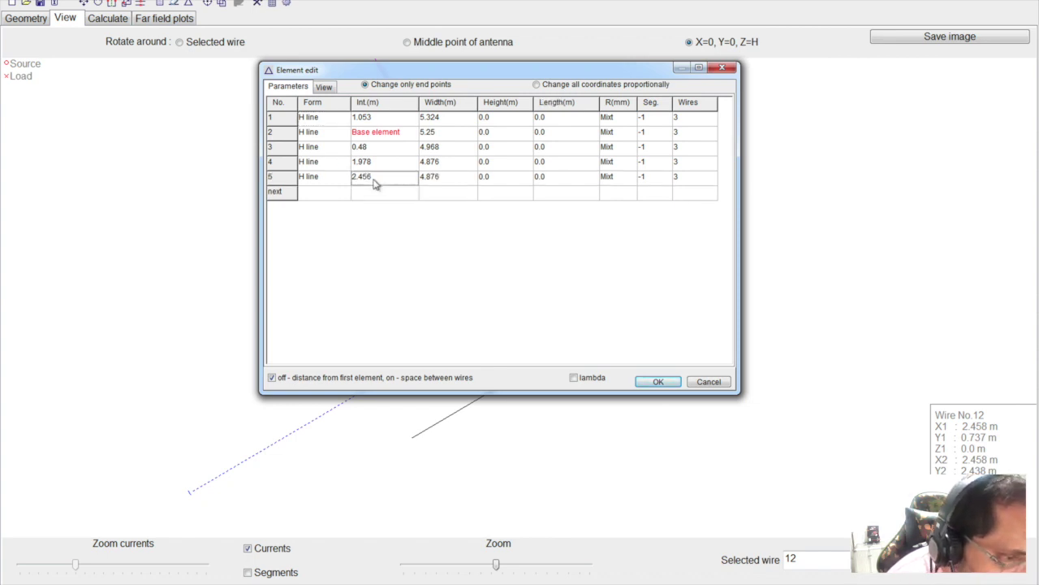
left_click(659, 380)
Step: Inspect the five-element antenna drawing from above and review the wire coordinates in the geometry table
left_click(104, 19)
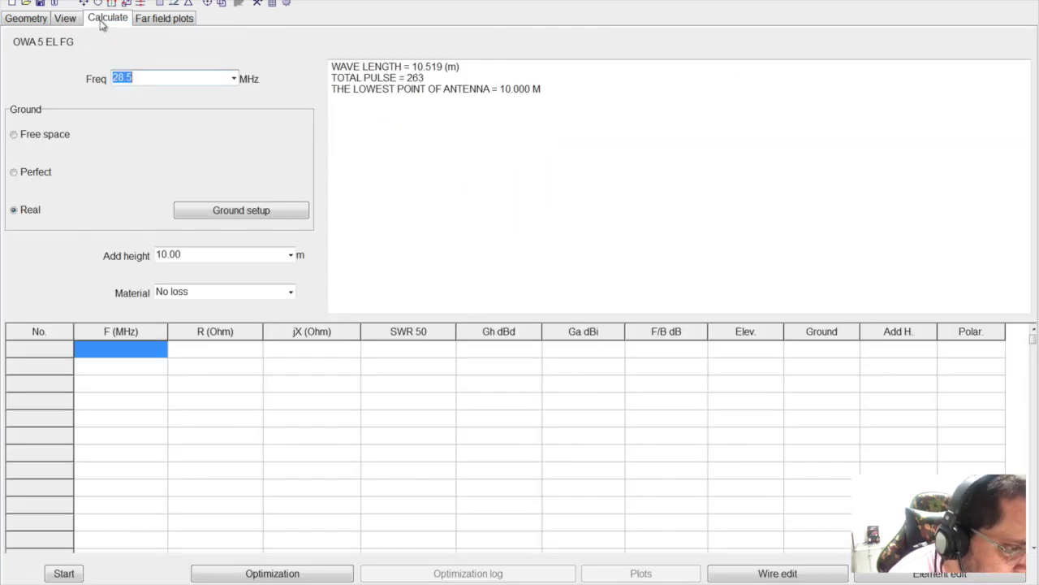
left_click(59, 23)
left_click_drag(203, 174, 237, 167)
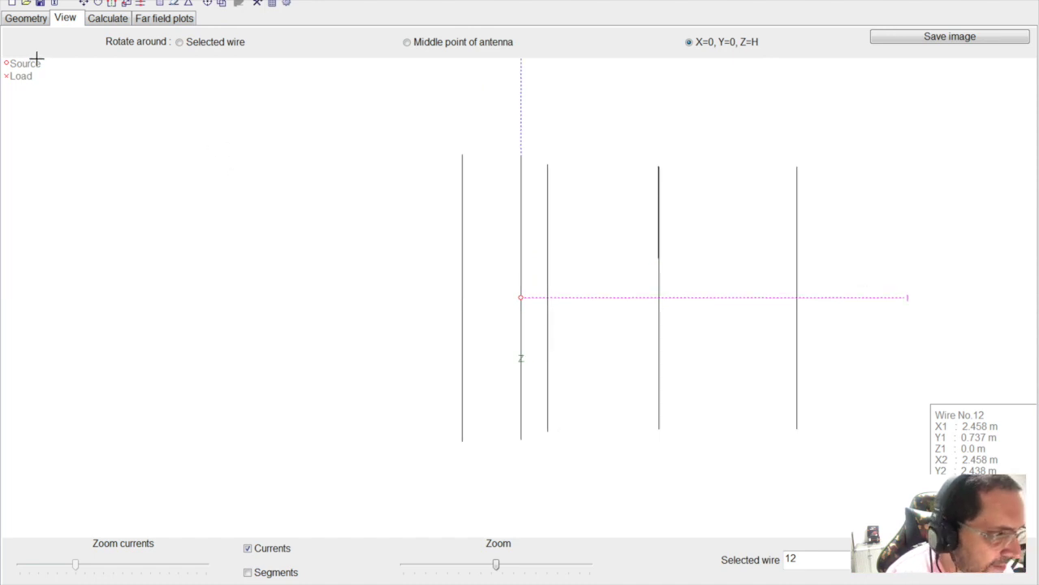
left_click(30, 25)
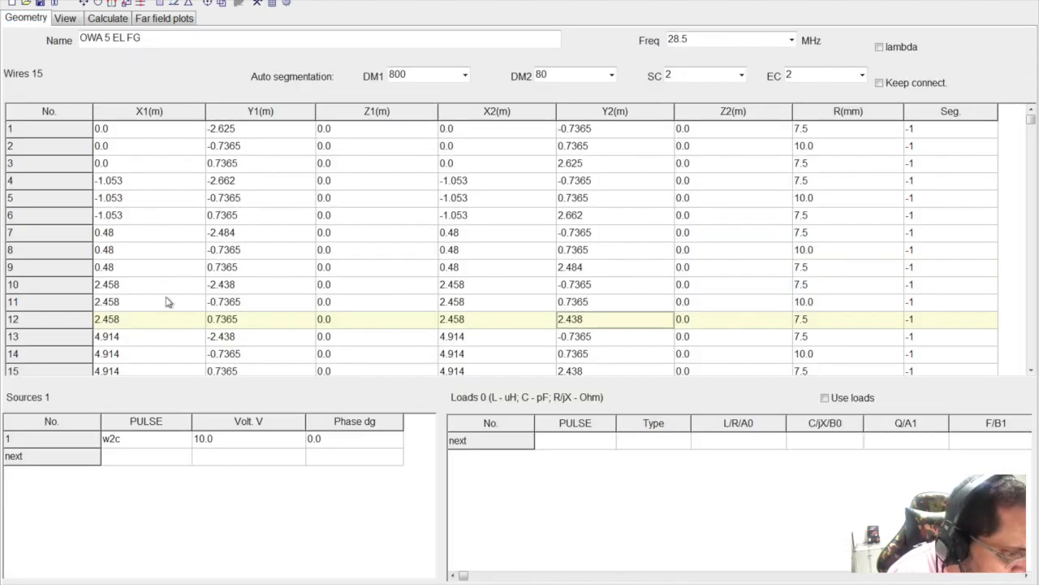
scroll(168, 297, "down", 4)
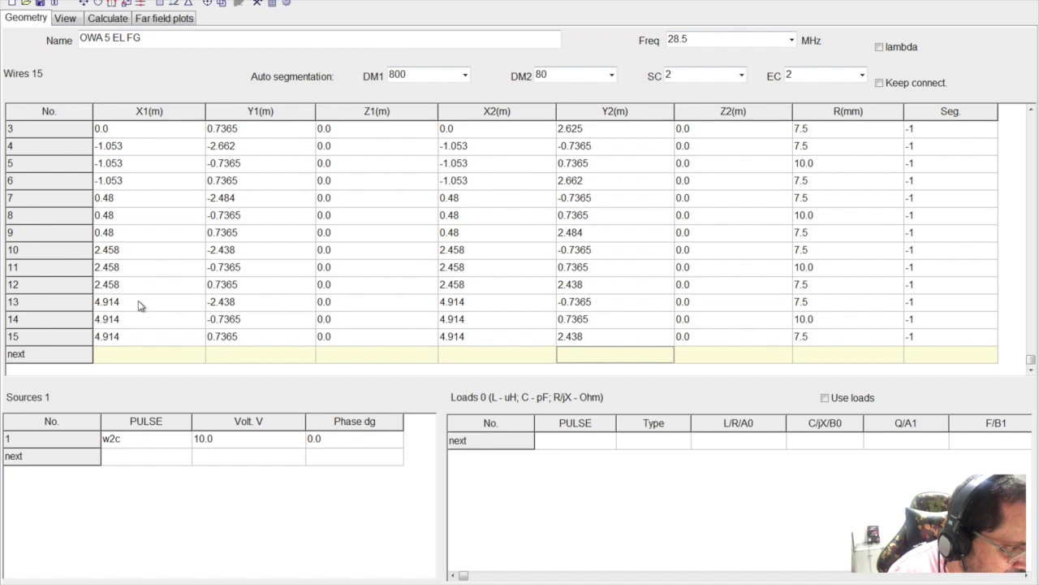
scroll(138, 305, "up", 15)
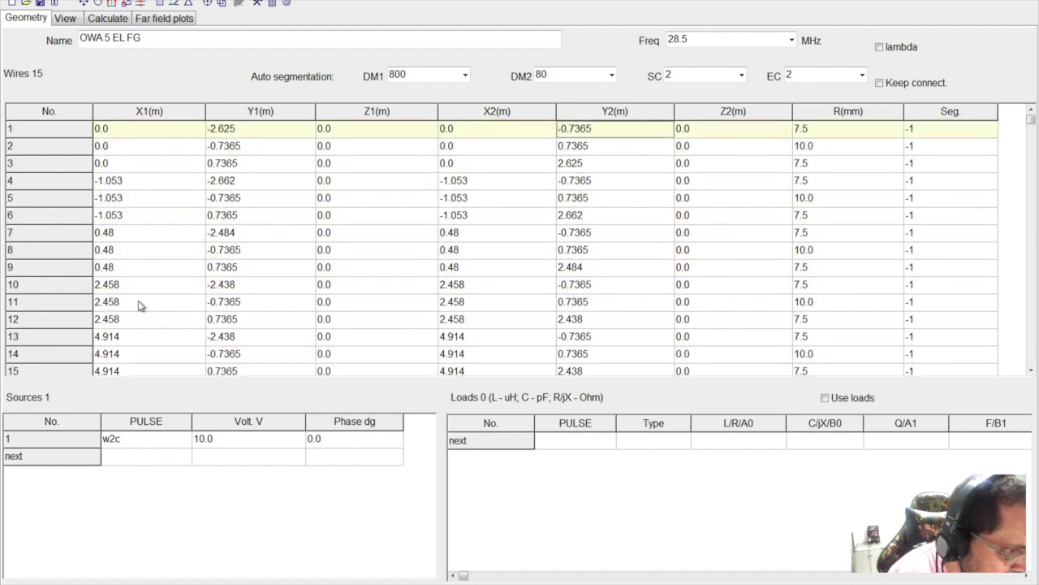
scroll(138, 305, "down", 15)
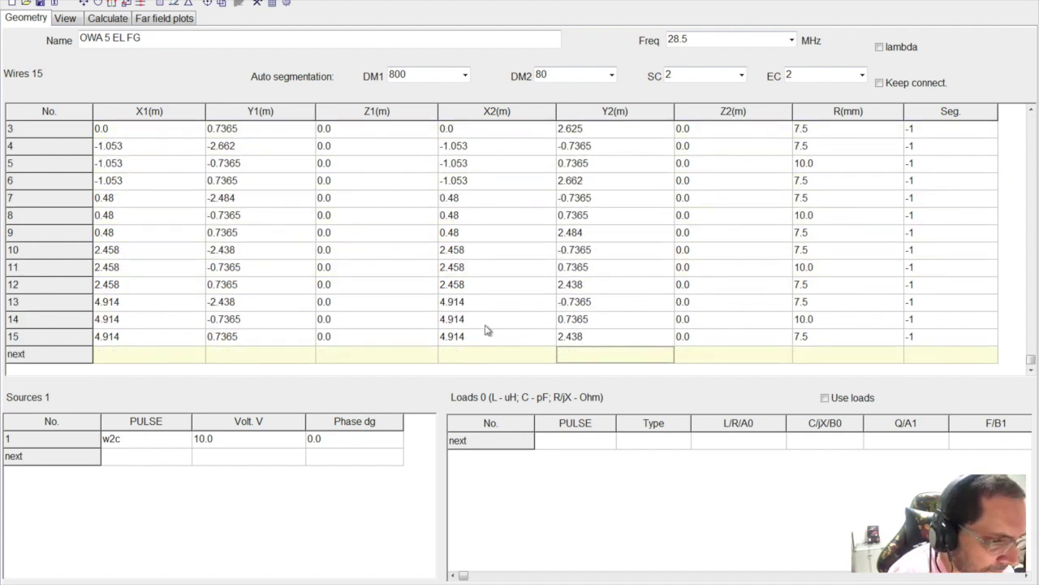
Step: Check D3's end-section length on the G0KSC page, and multiply 1.5965 by 2 in the Calculator
key("ctrl+Left")
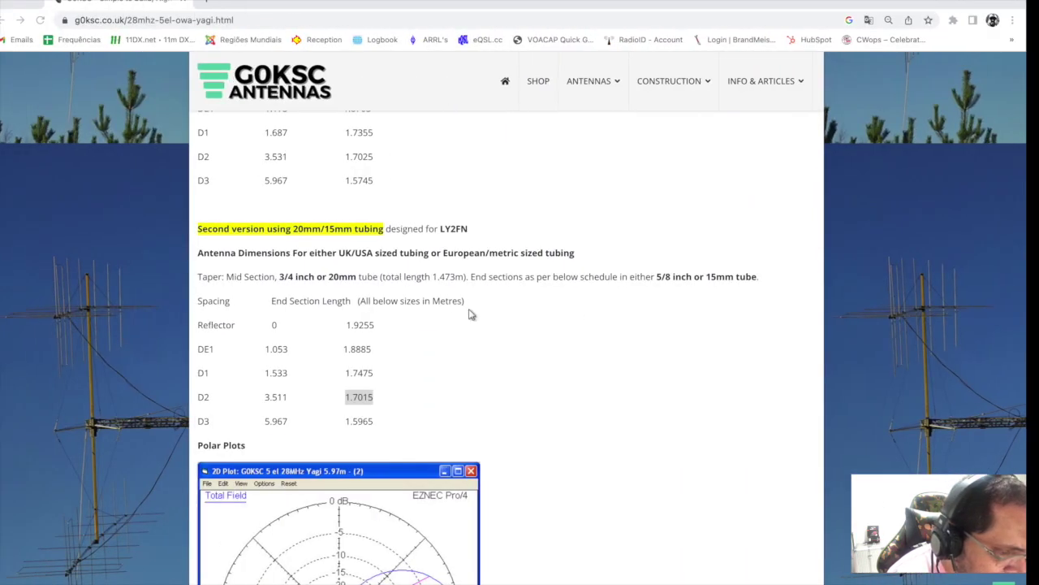
double_click(373, 422)
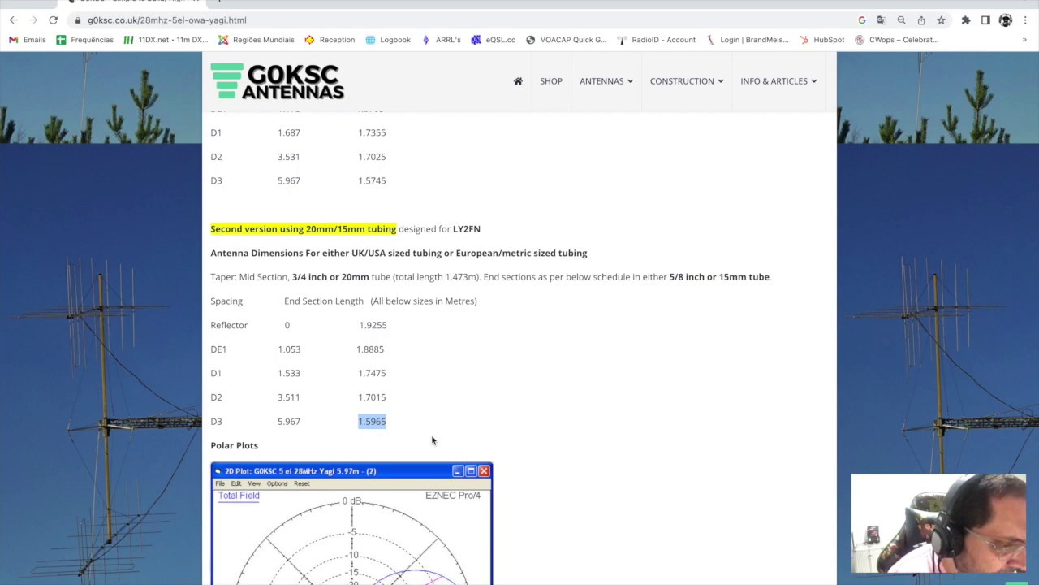
key("ctrl+Right")
key("Escape")
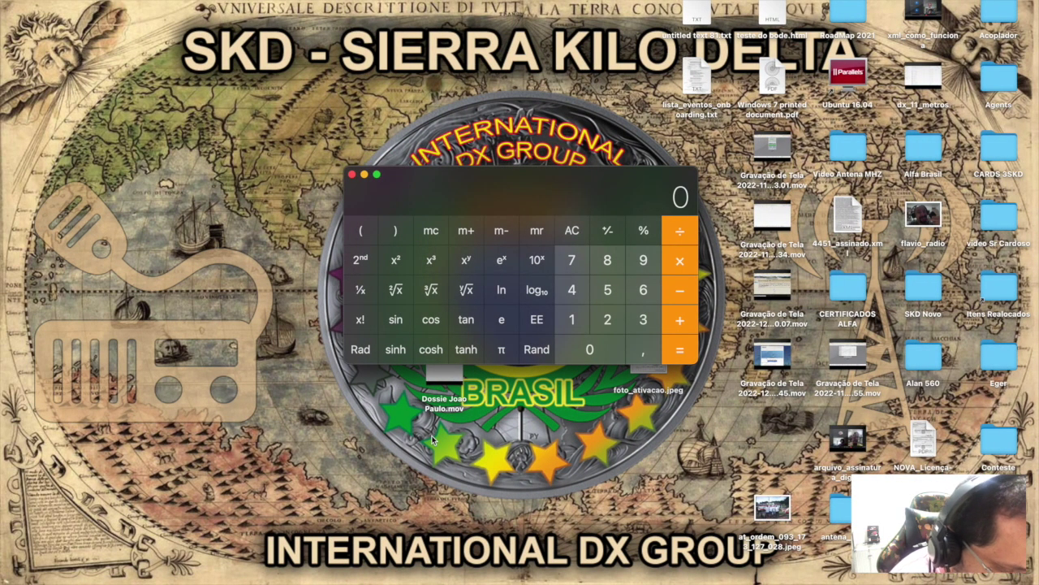
type("1,5")
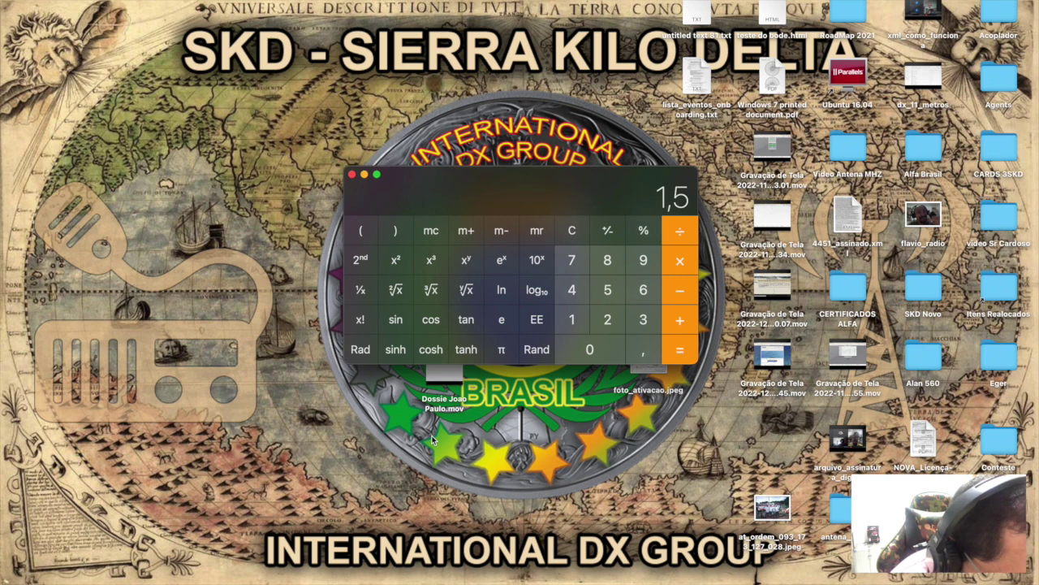
type("965")
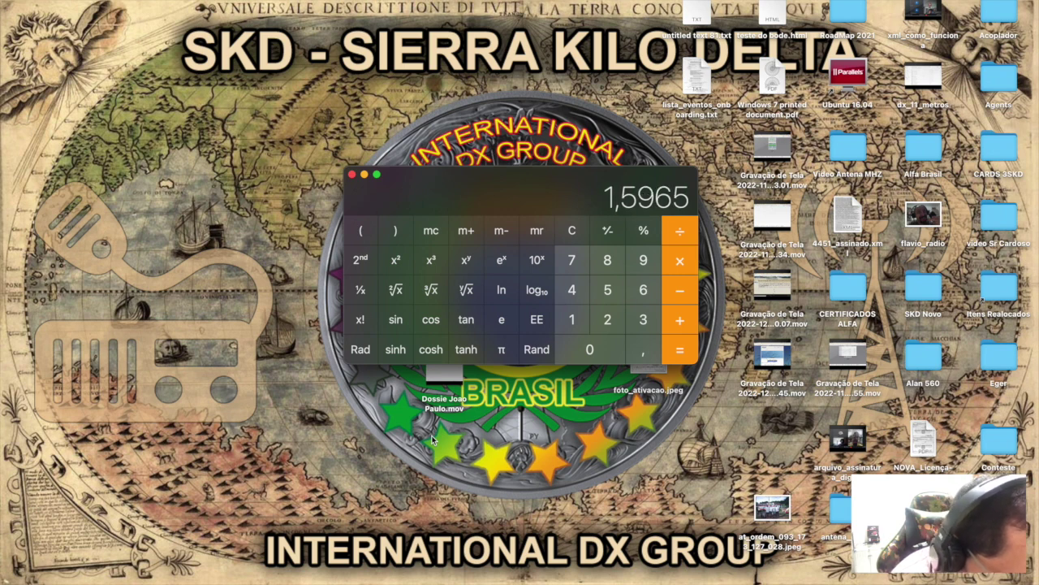
type("*2")
key("Return")
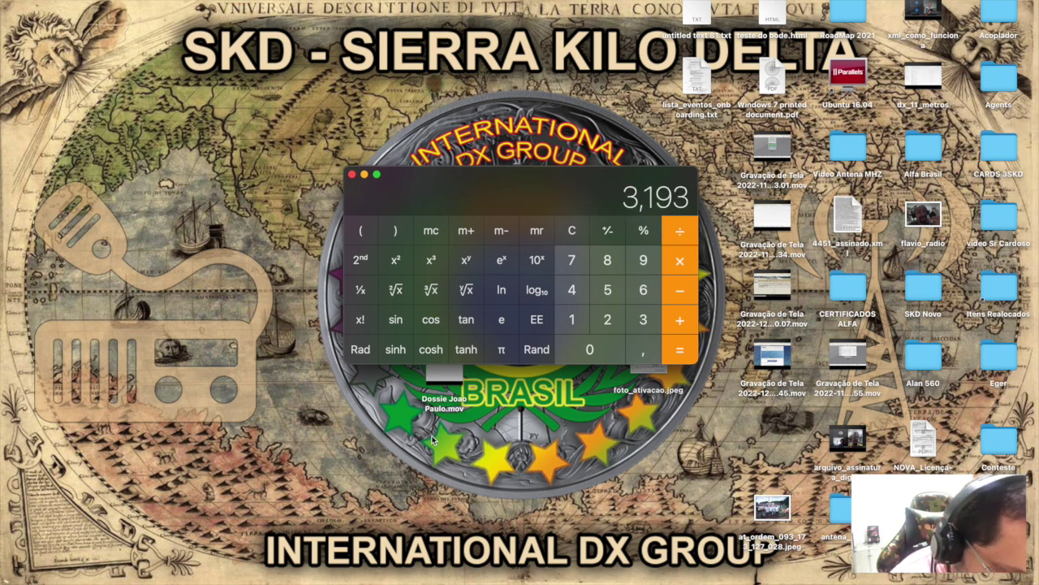
Step: Add the 1.473 mid-section length to D3's doubled end-section length, and divide the sum by 2
type("1,")
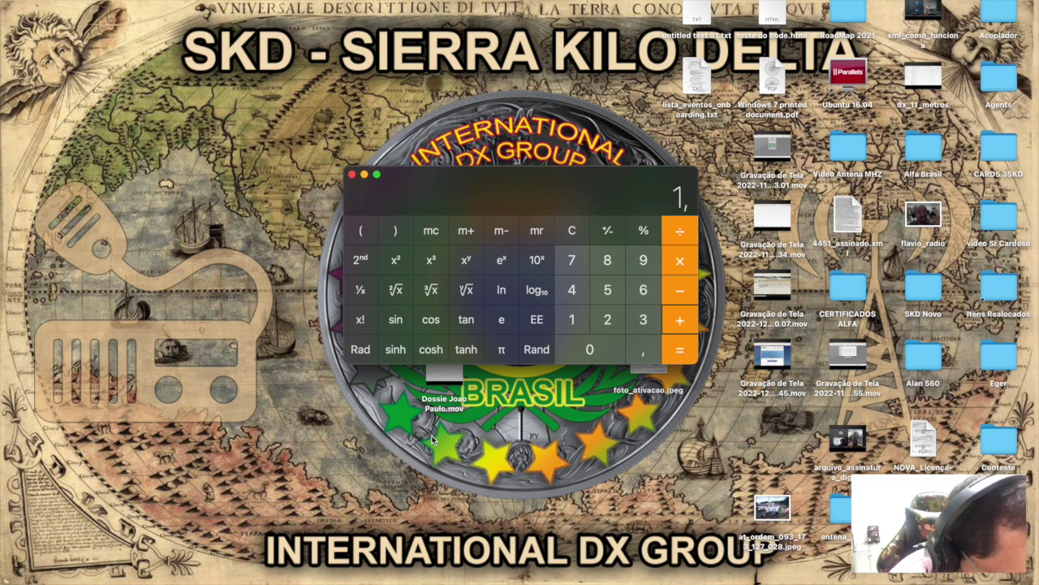
type("473")
key("Return")
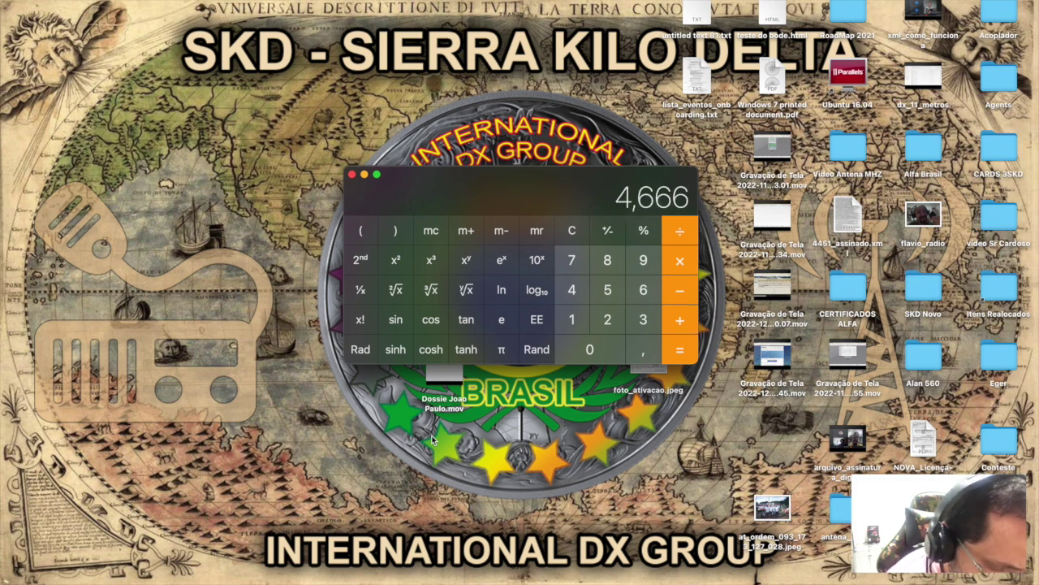
type("/2")
key("Return")
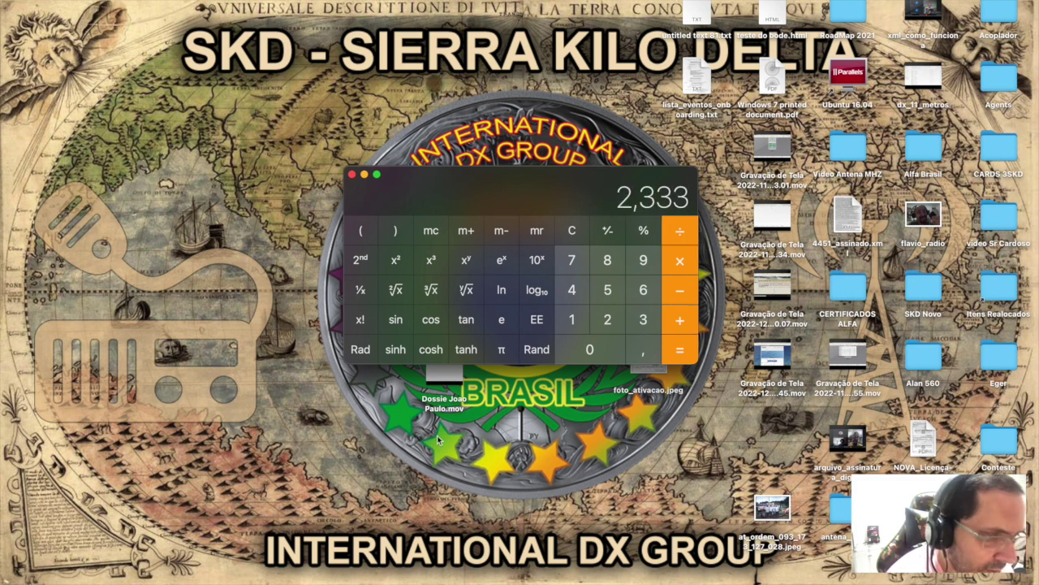
Step: Return to MMANA-GAL and set the Y1 coordinate of wire 13 to -2.333
key("ctrl+Right")
key("ctrl+Right")
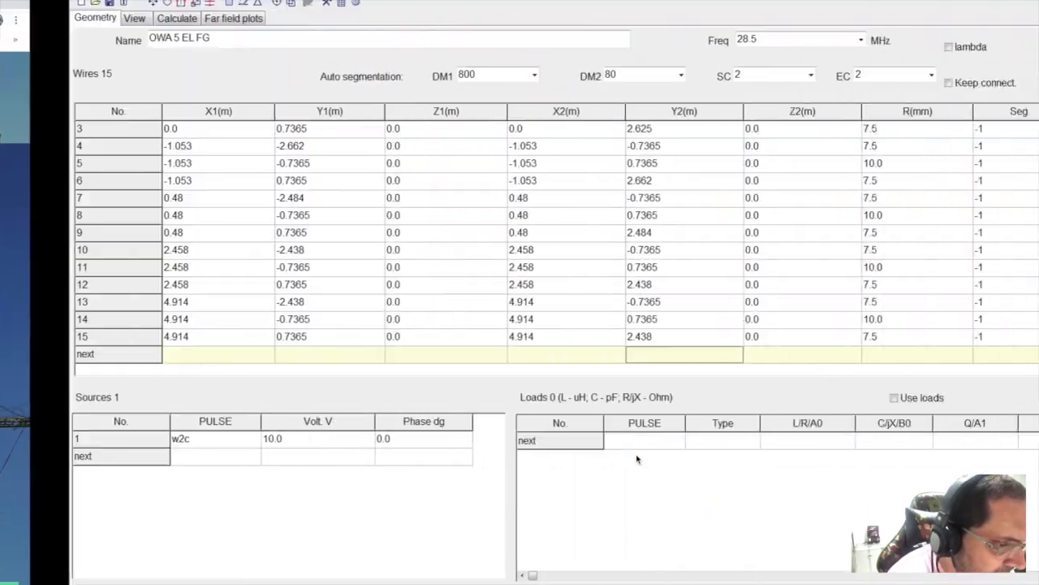
left_click(249, 304)
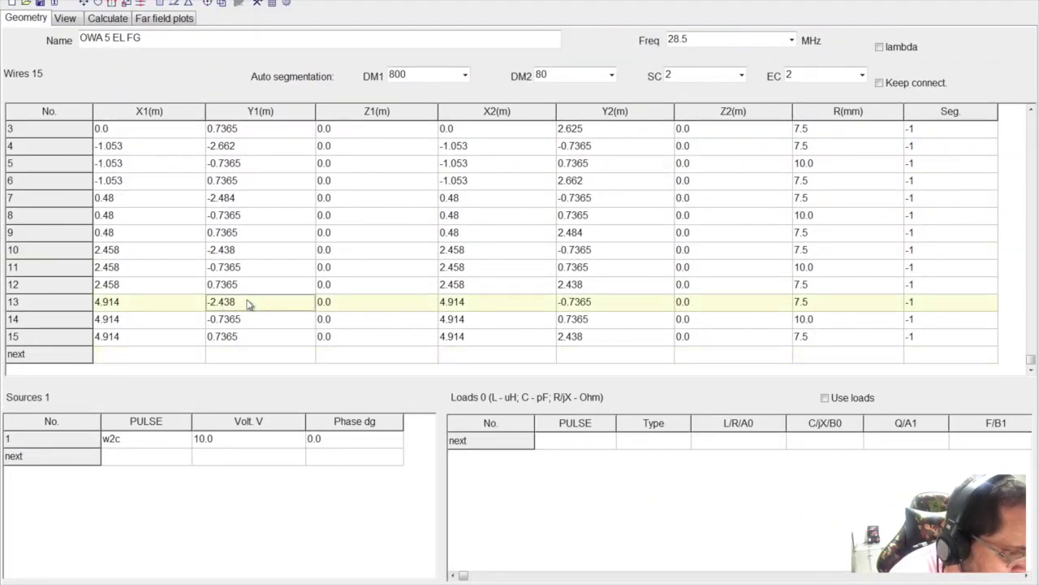
double_click(247, 302)
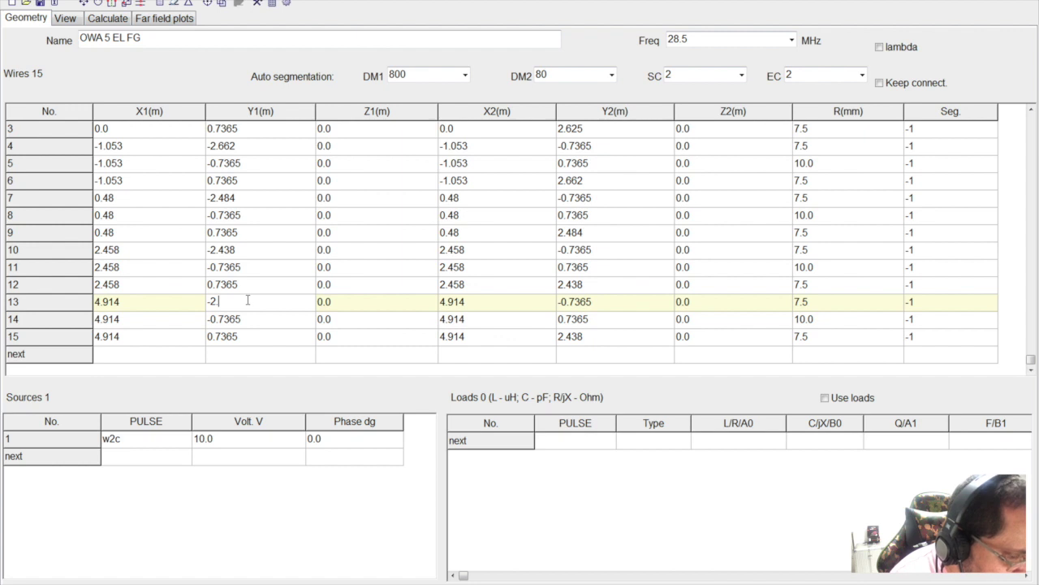
type("333")
Step: Set the Y2 coordinate of wire 15 to 2.333
left_click(592, 336)
double_click(594, 335)
type("333")
key("Return")
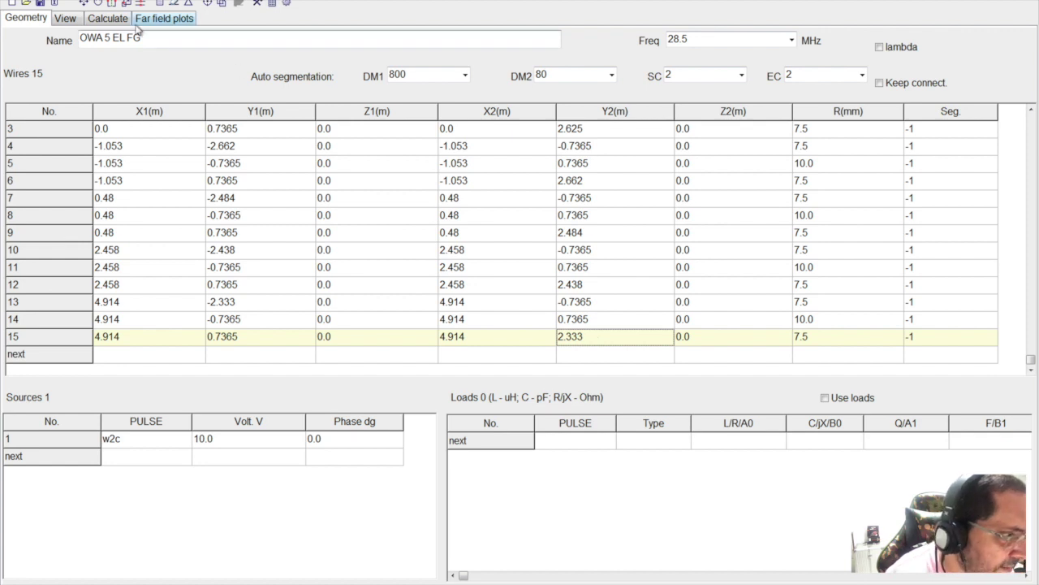
Step: Save the antenna file to the desktop (Área de Trabalho) as OWA 5 ELE FG
left_click(42, 5)
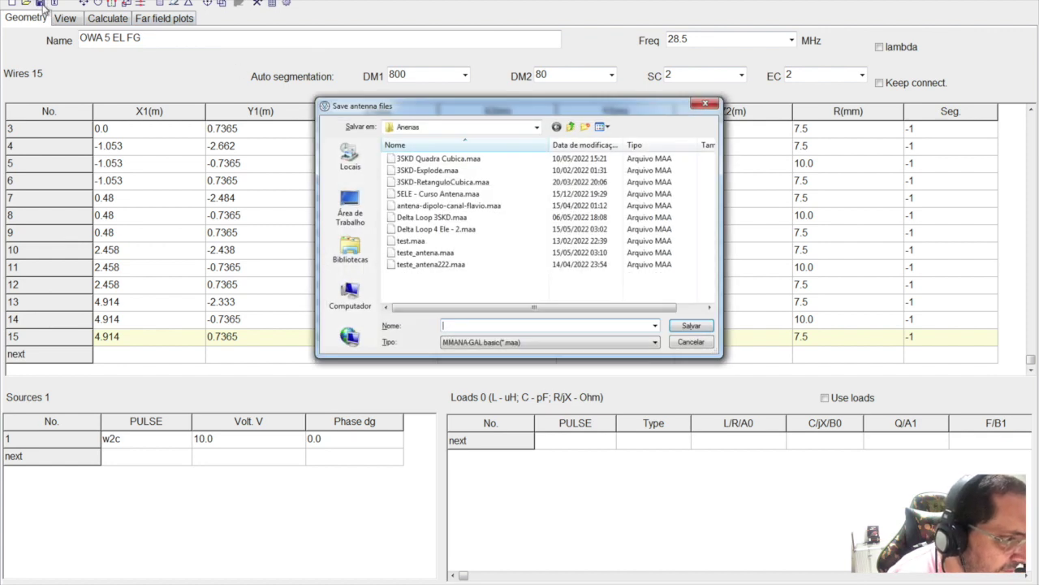
left_click(344, 208)
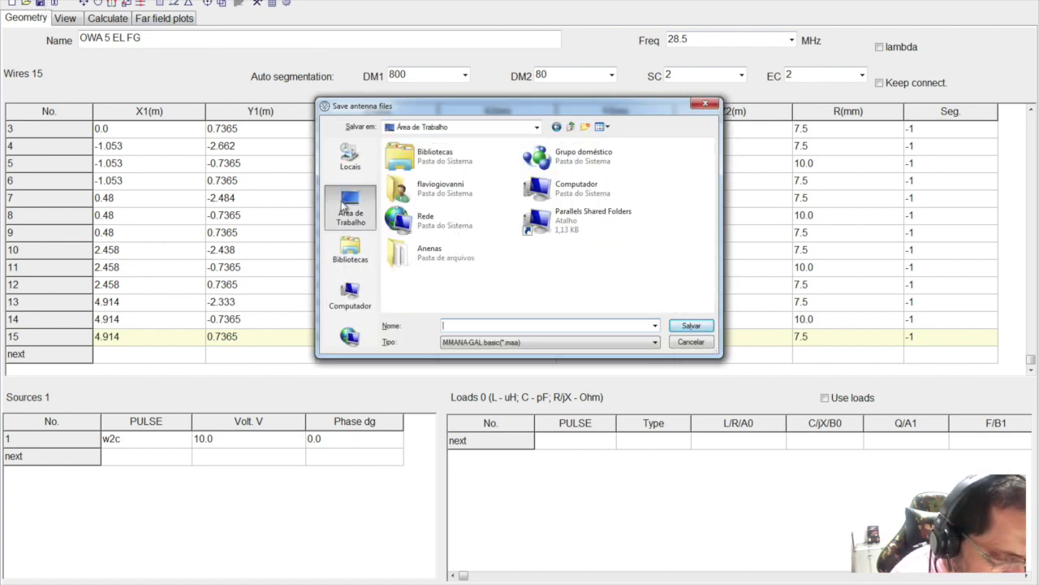
type("owa")
key("BackSpace")
key("BackSpace")
type("owa")
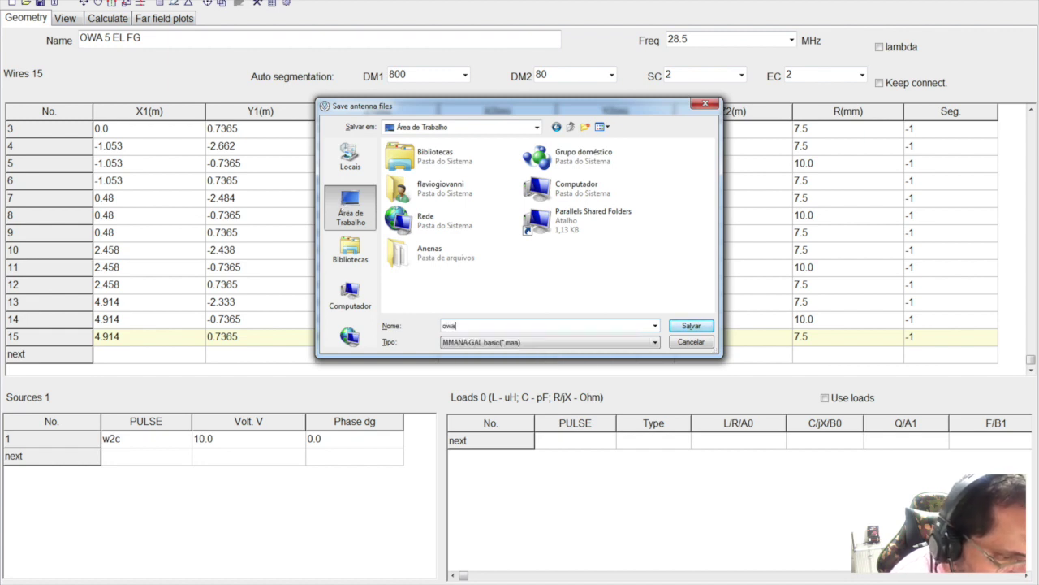
key("BackSpace")
key("BackSpace")
type("OWA 5 ELE FG")
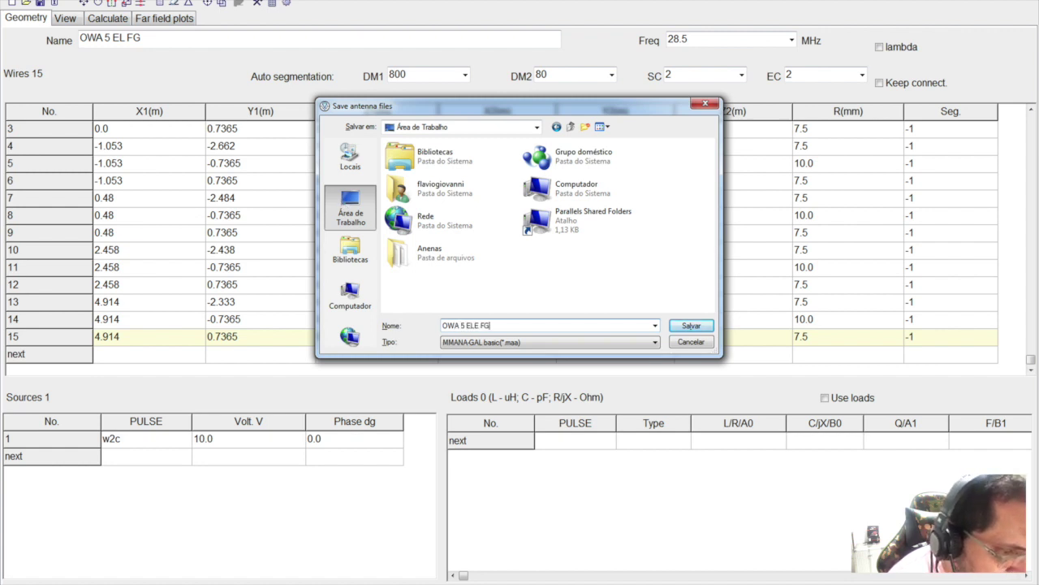
left_click(691, 325)
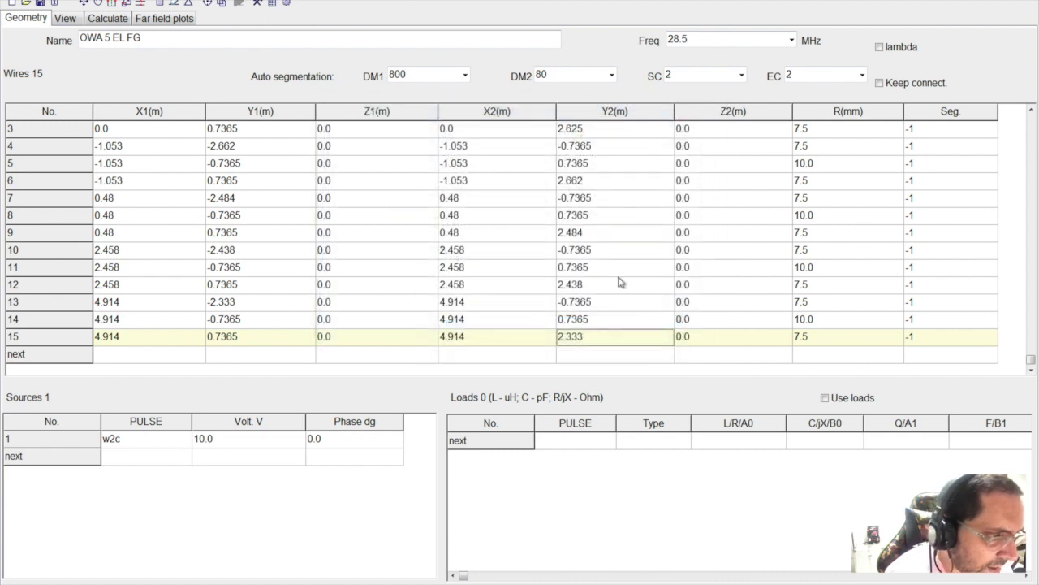
Step: Inspect the five-element layout in the antenna view and in the wire editor's XY projection, then close the editor
left_click(65, 18)
mouse_move(187, 163)
left_mouse_down()
mouse_move(220, 211)
mouse_move(184, 190)
mouse_move(200, 178)
mouse_move(172, 186)
mouse_move(173, 173)
left_mouse_up()
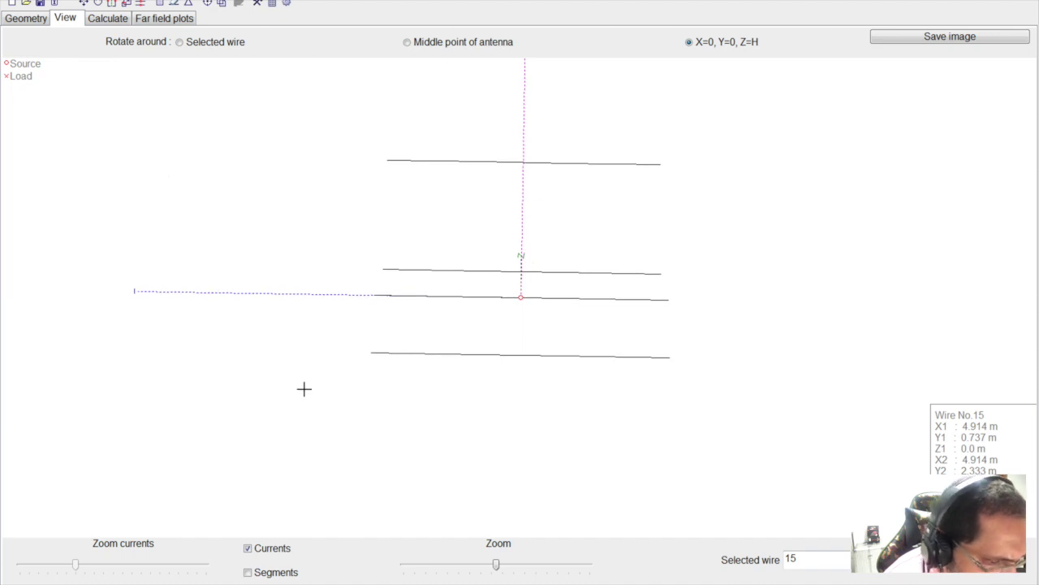
mouse_move(496, 565)
left_mouse_down()
mouse_move(481, 566)
mouse_move(490, 566)
left_mouse_up()
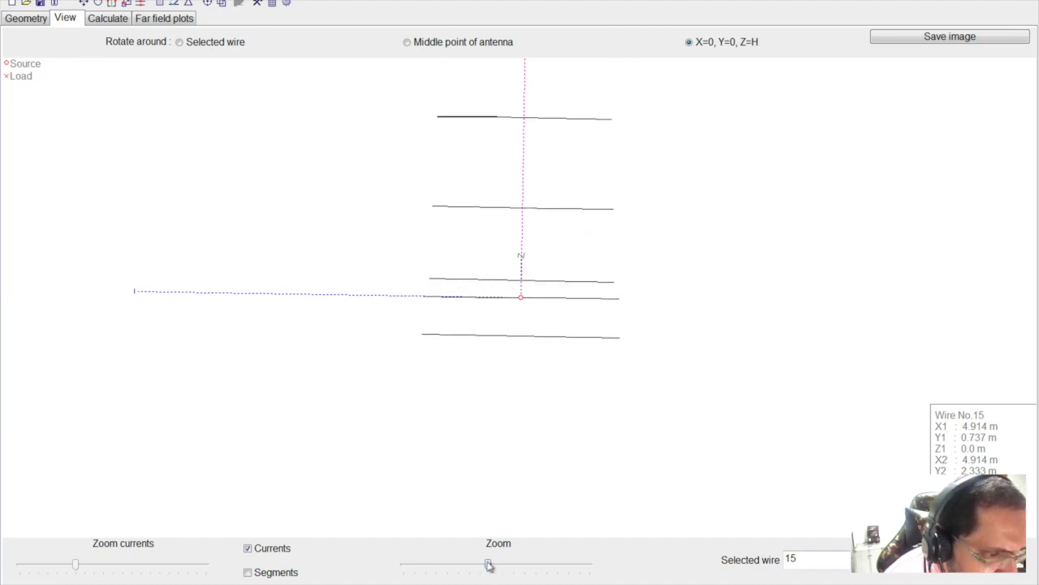
left_click_drag(476, 493, 475, 491)
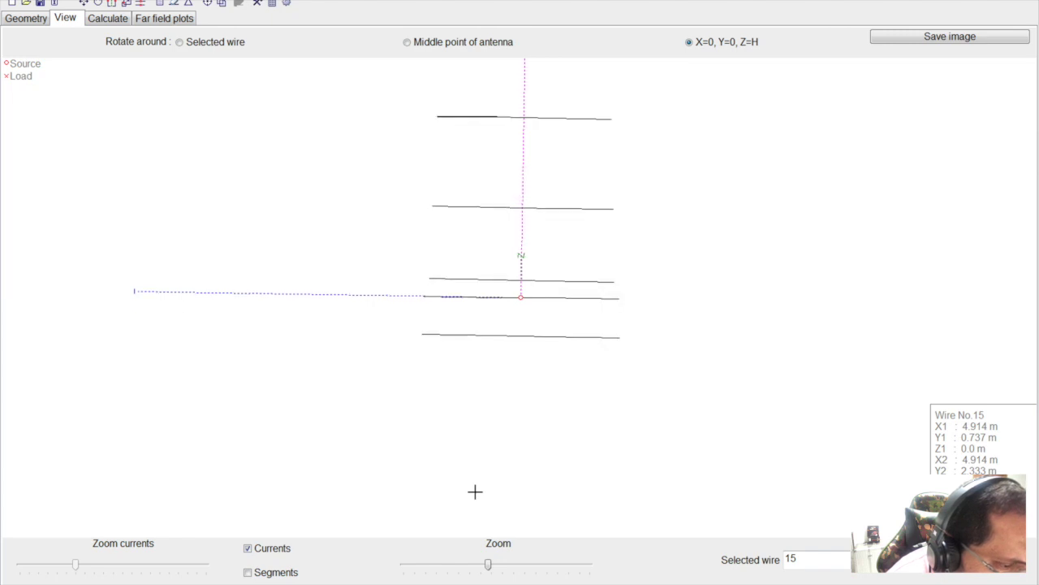
left_click(172, 4)
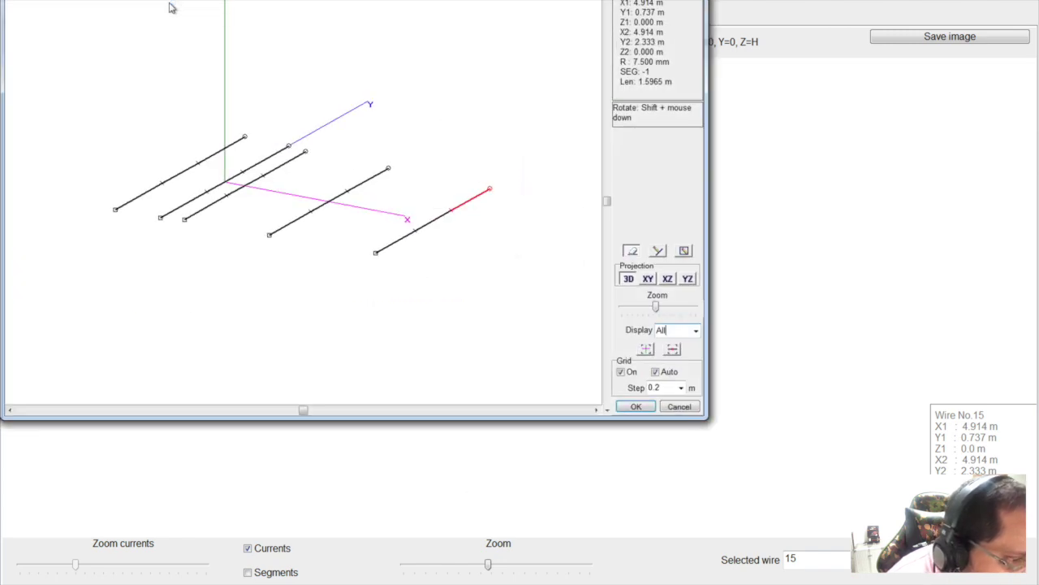
left_click(649, 278)
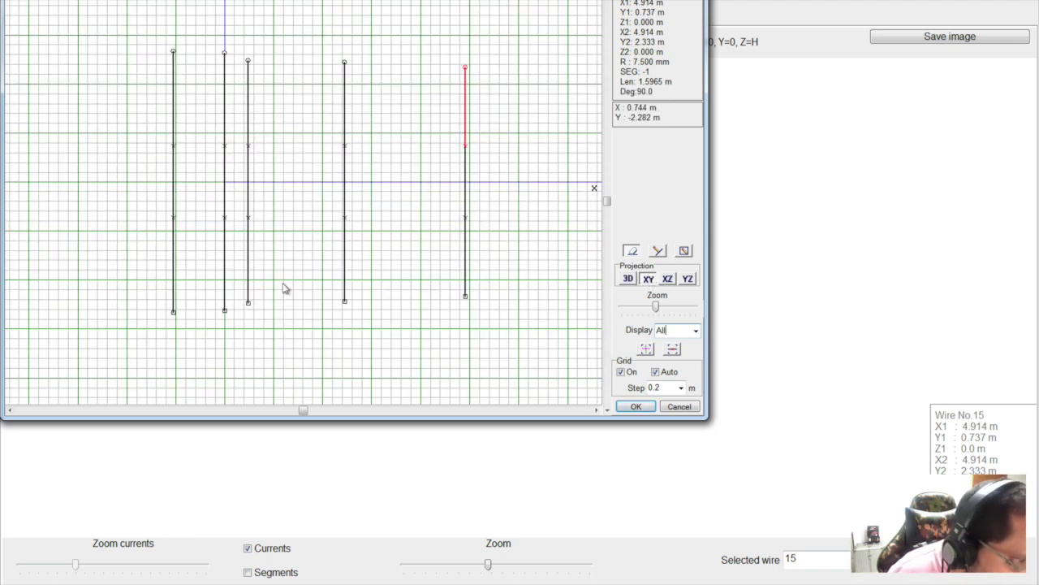
left_click(636, 406)
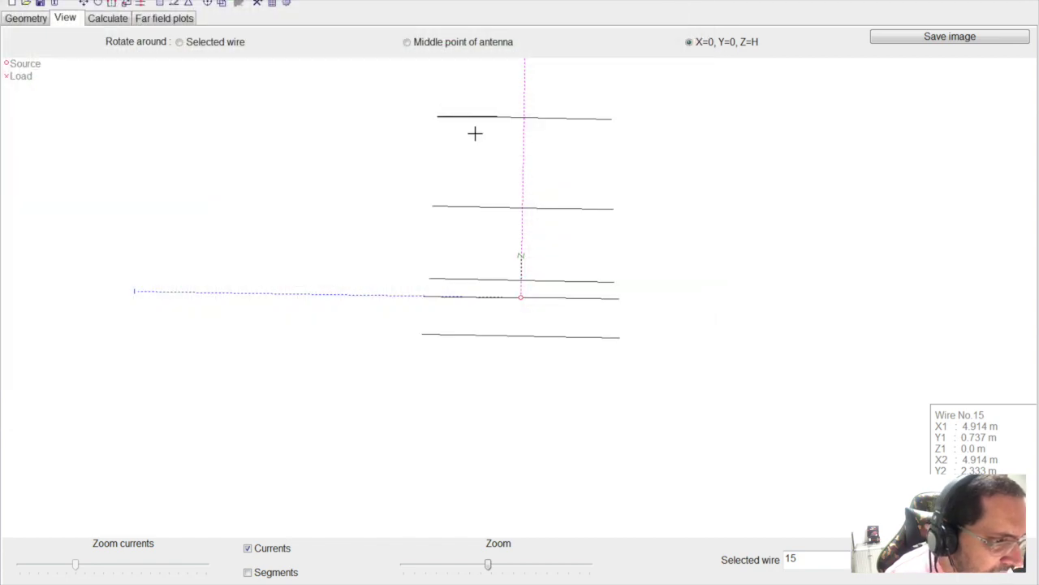
Step: Set the material for the calculation to Al pipe
left_click(111, 18)
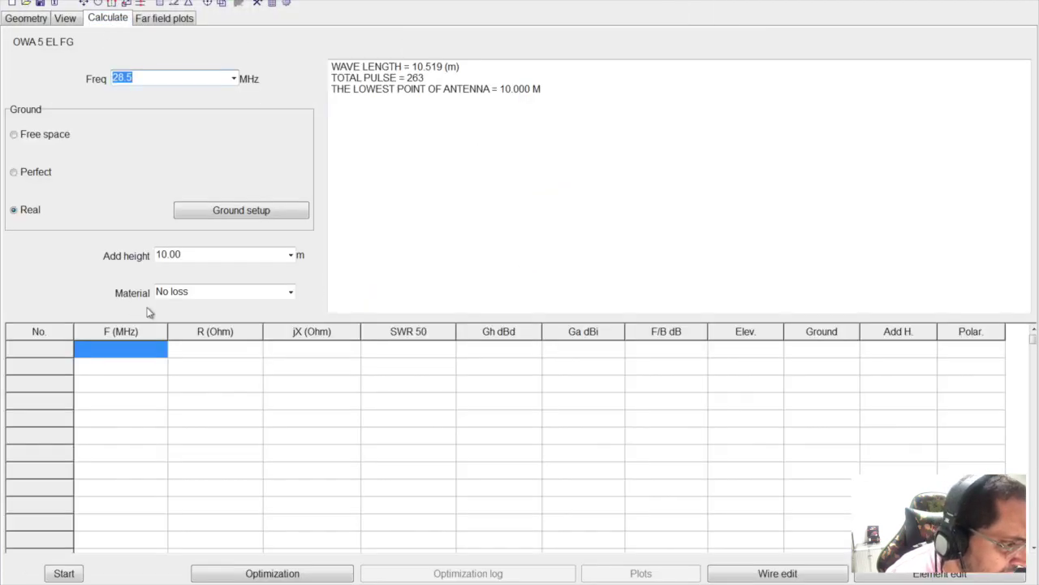
left_click(289, 290)
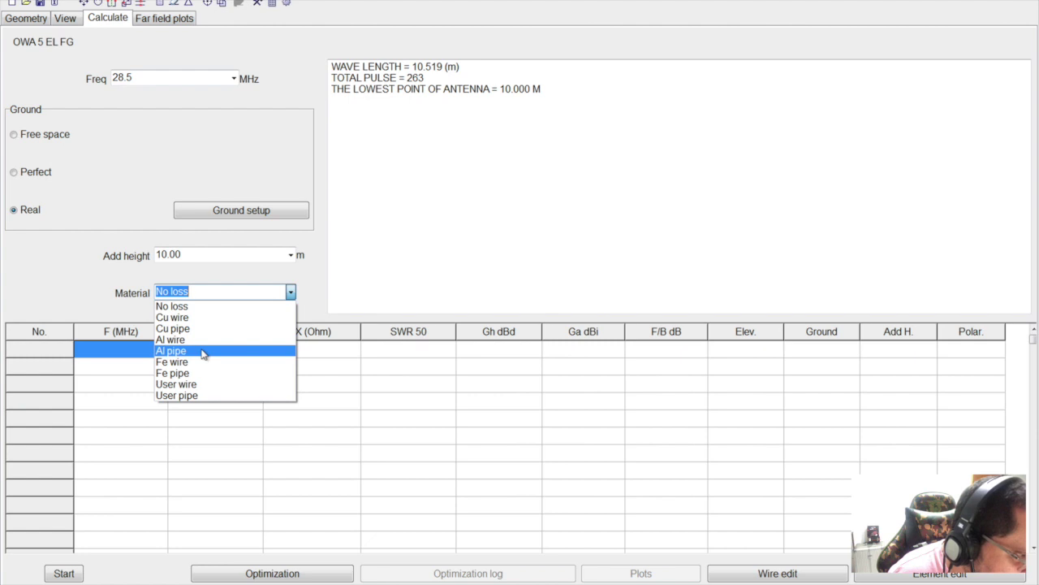
left_click(203, 350)
left_click(196, 292)
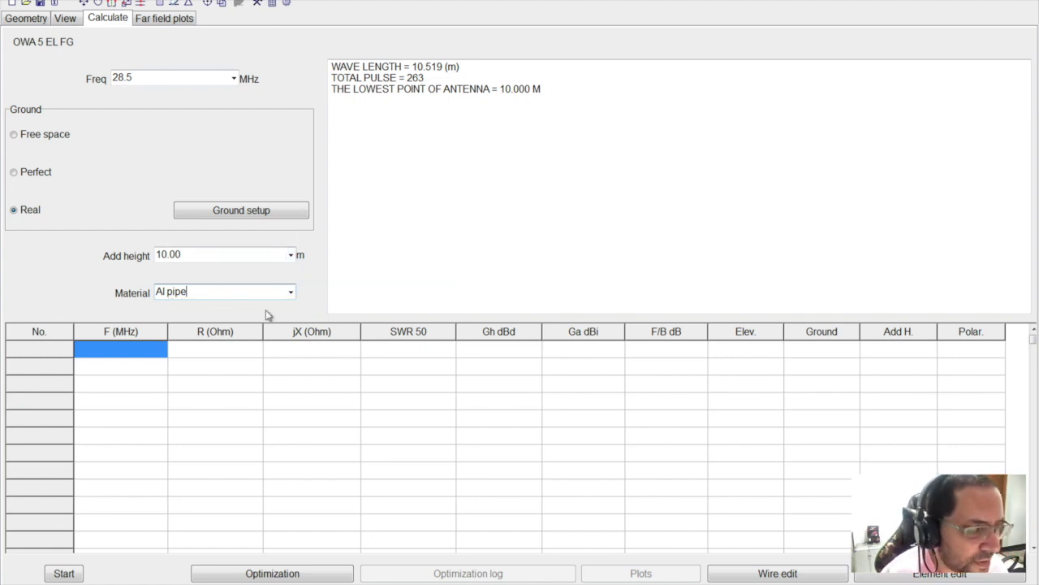
Step: Switch to the G0KSC page in the browser and examine the published SWR, elevation and azimuth plots of the 28 MHz Yagi
key("ctrl+Left")
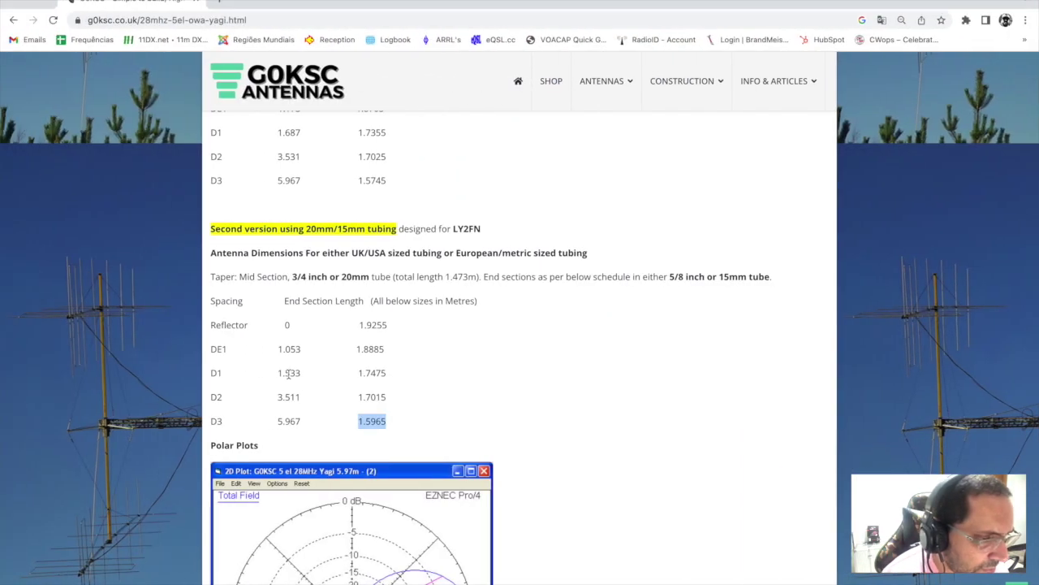
scroll(289, 373, "down", 15)
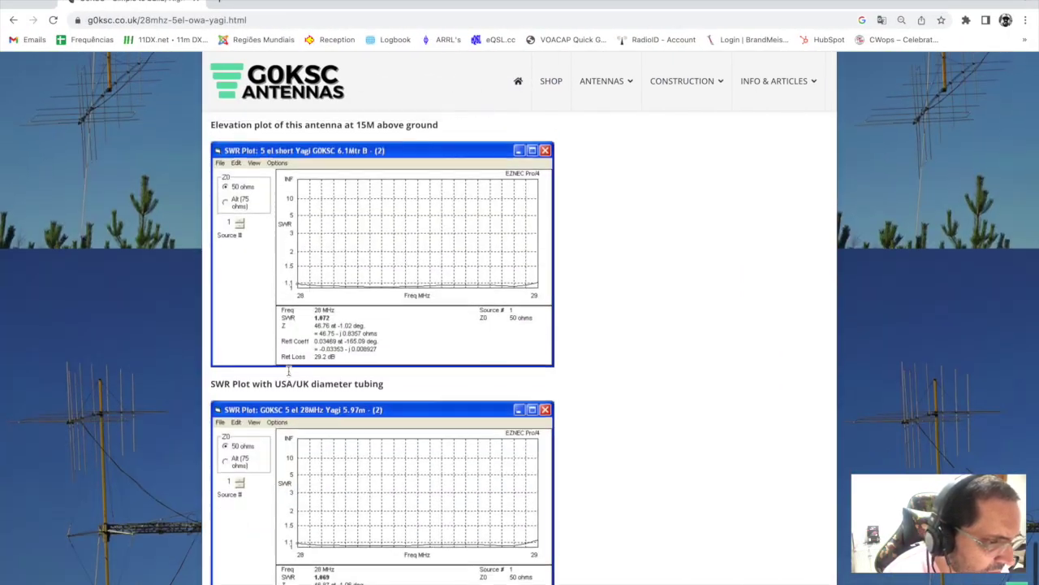
scroll(289, 373, "up", 3)
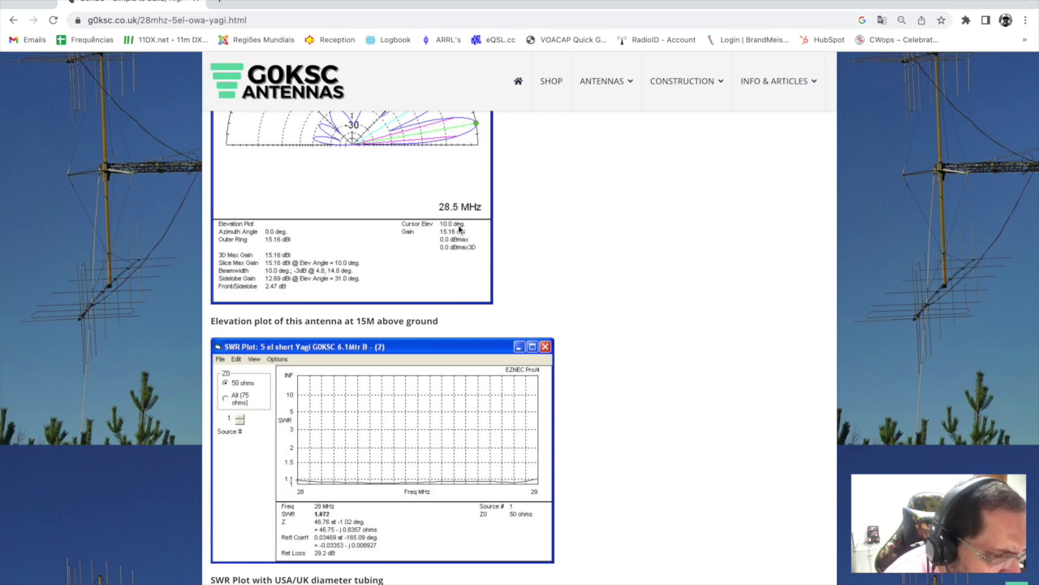
scroll(387, 278, "up", 5)
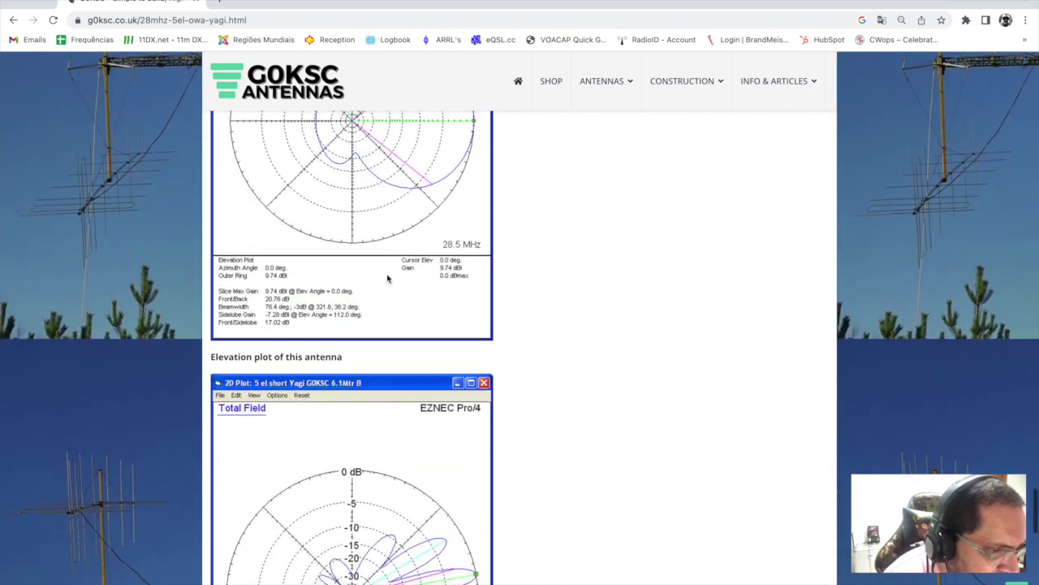
scroll(387, 278, "up", 4)
scroll(388, 279, "down", 2)
scroll(387, 278, "up", 3)
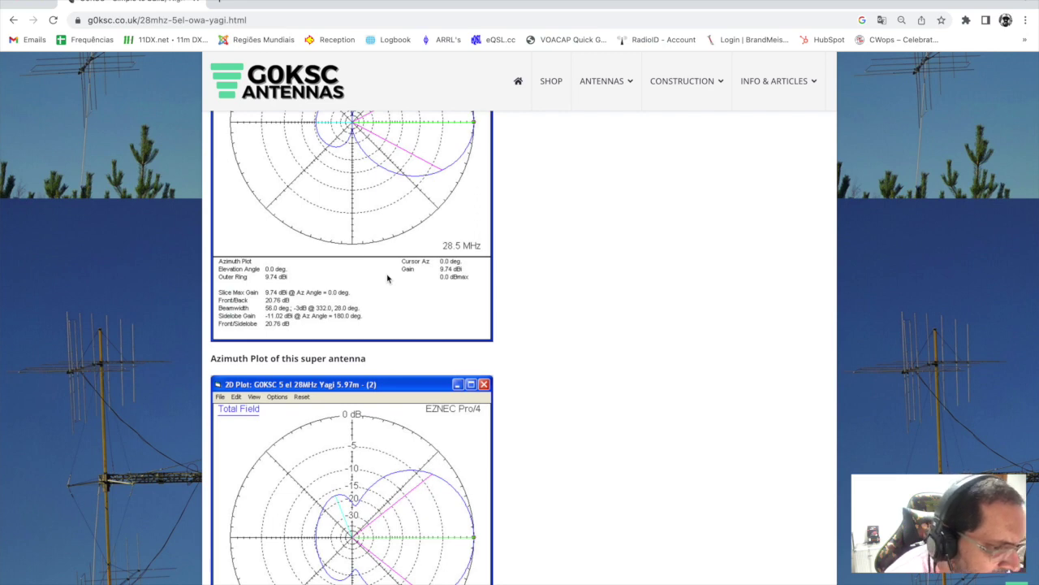
scroll(387, 279, "up", 8)
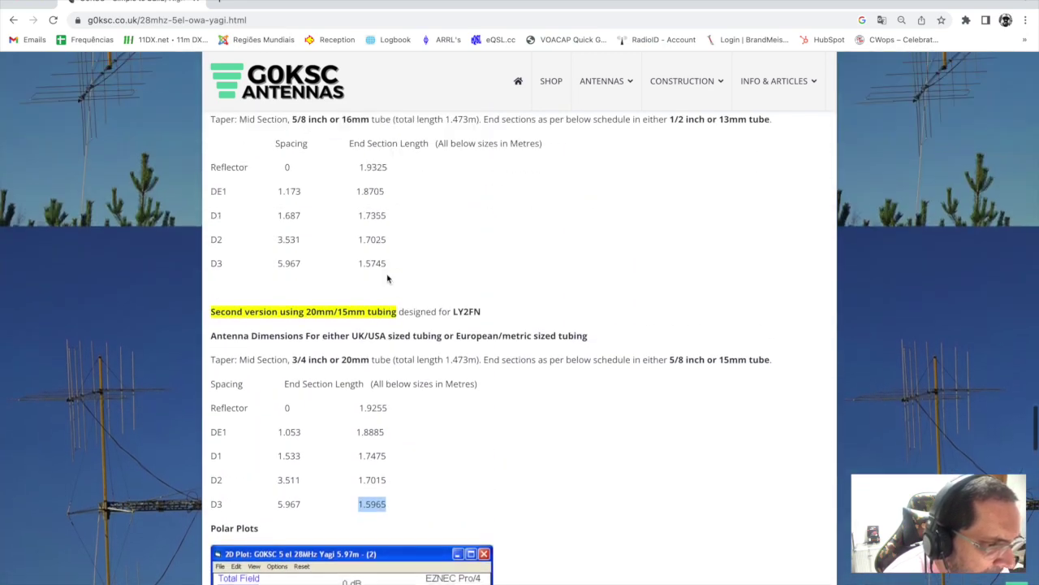
Step: Return to MMANA-GAL, calculate the antenna at 28.5 MHz, and plot its SWR at all points over a 1000 kHz bandwidth
key("ctrl+Right")
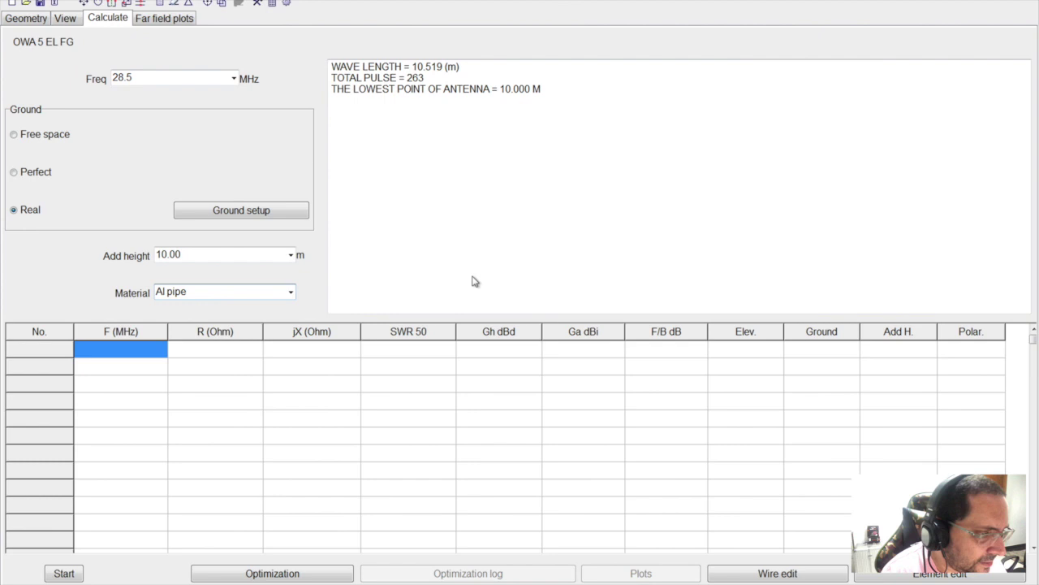
left_click(65, 573)
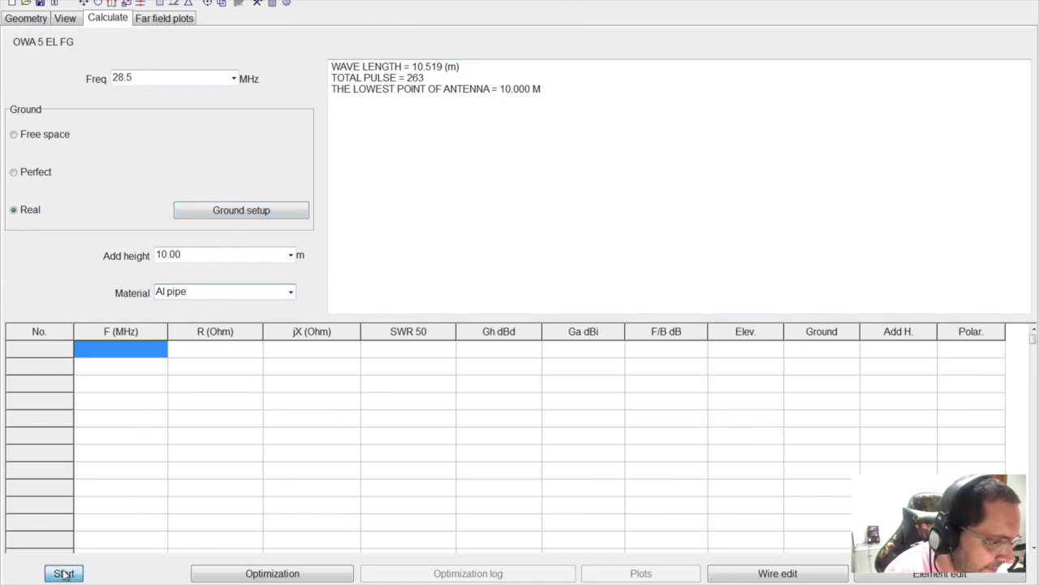
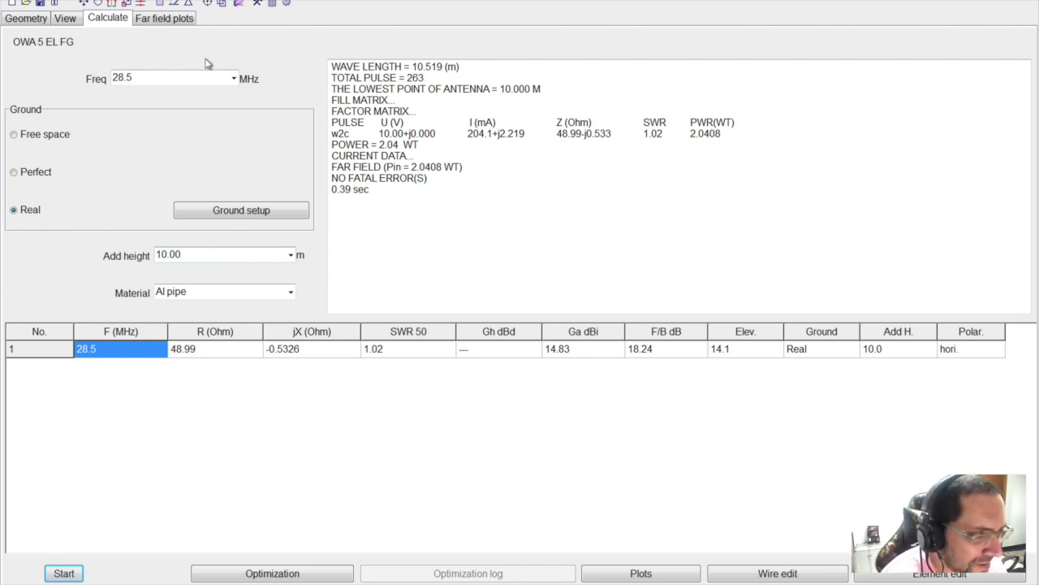
left_click(630, 575)
left_click(327, 163)
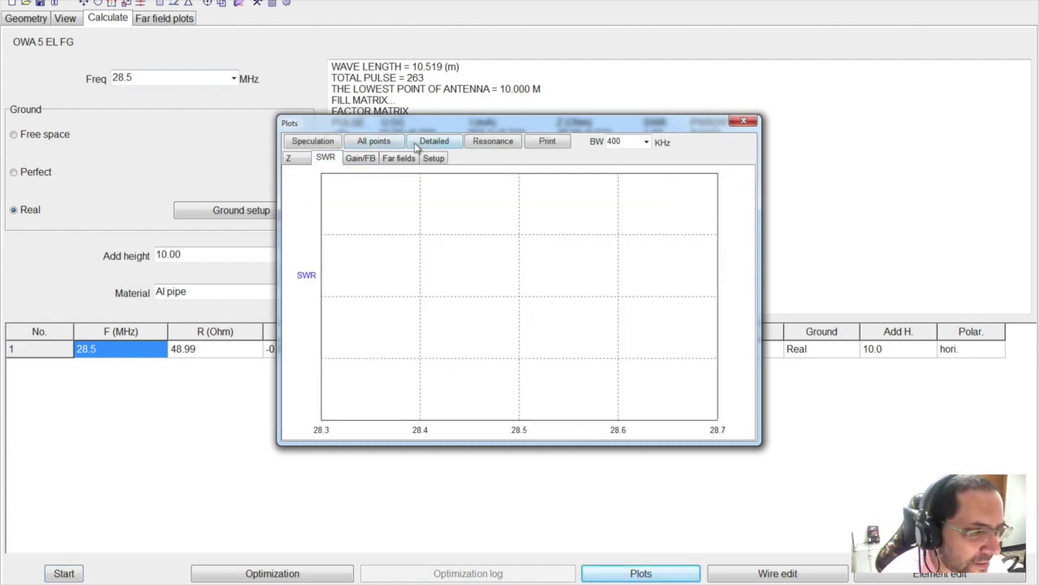
left_click(646, 142)
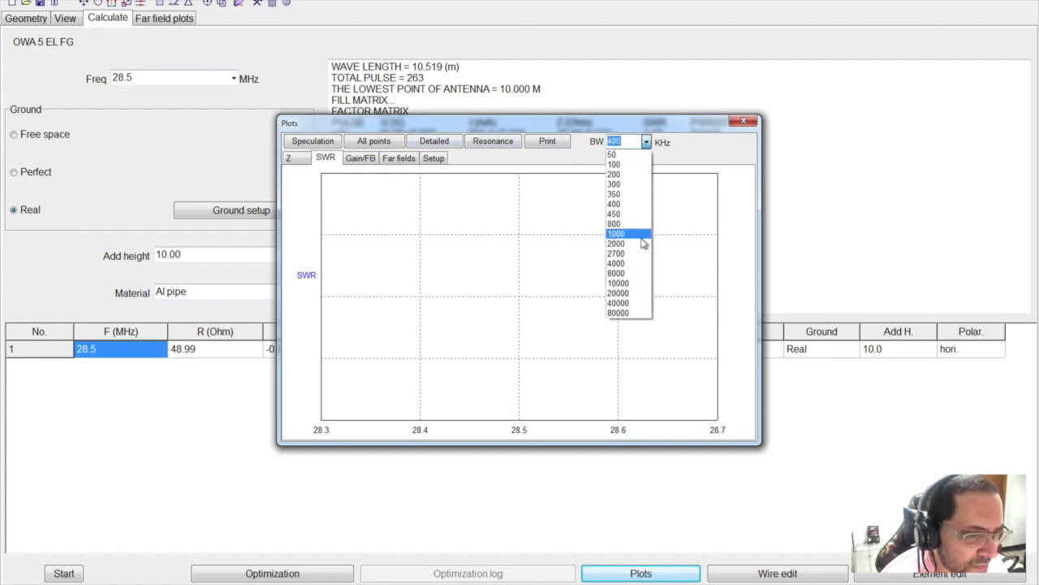
left_click(643, 238)
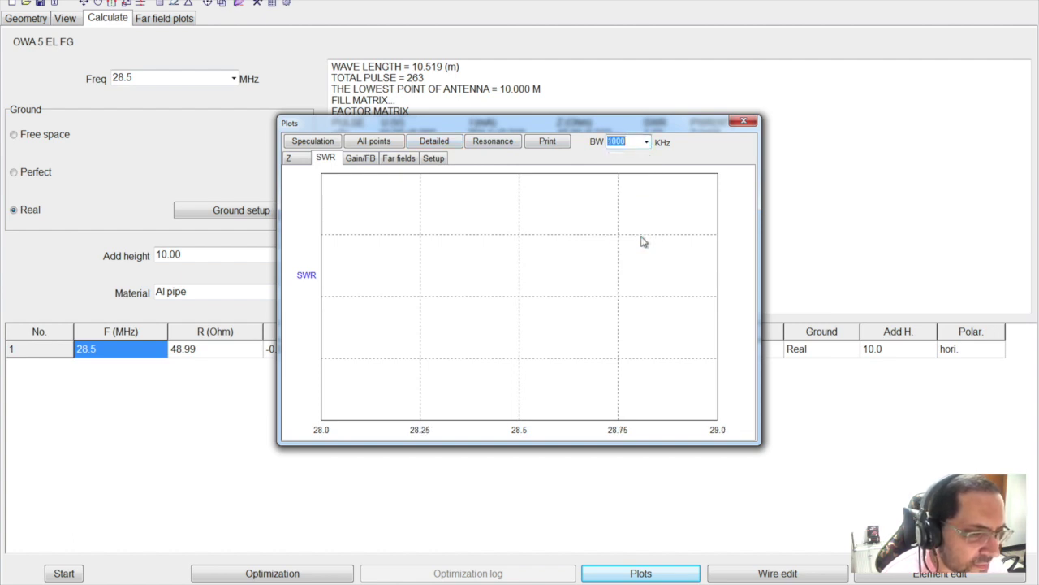
left_click(383, 142)
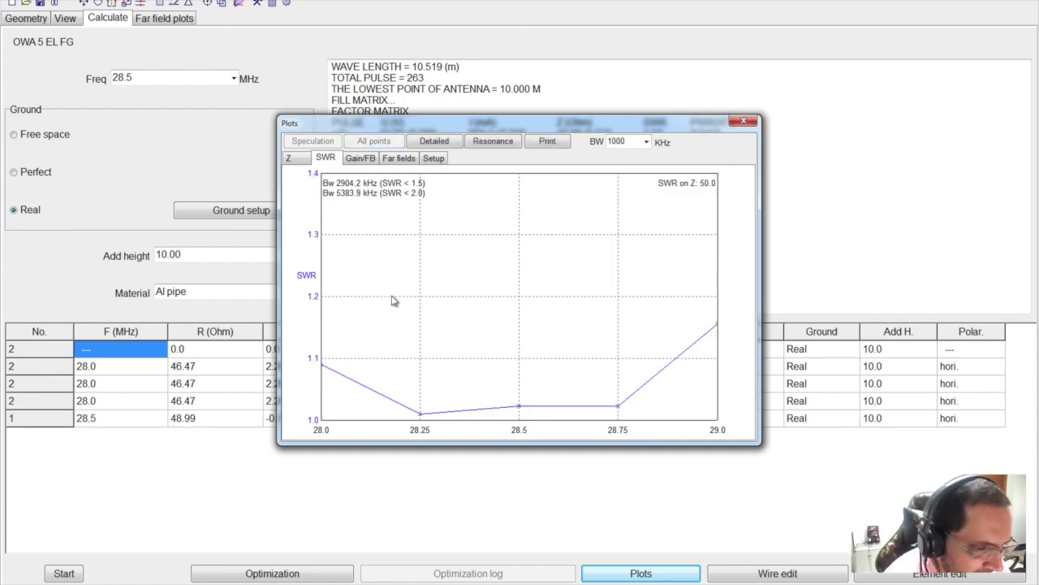
Step: Widen the plot bandwidth to 2000 kHz and compute the detailed SWR curve
left_click(647, 141)
left_click(631, 245)
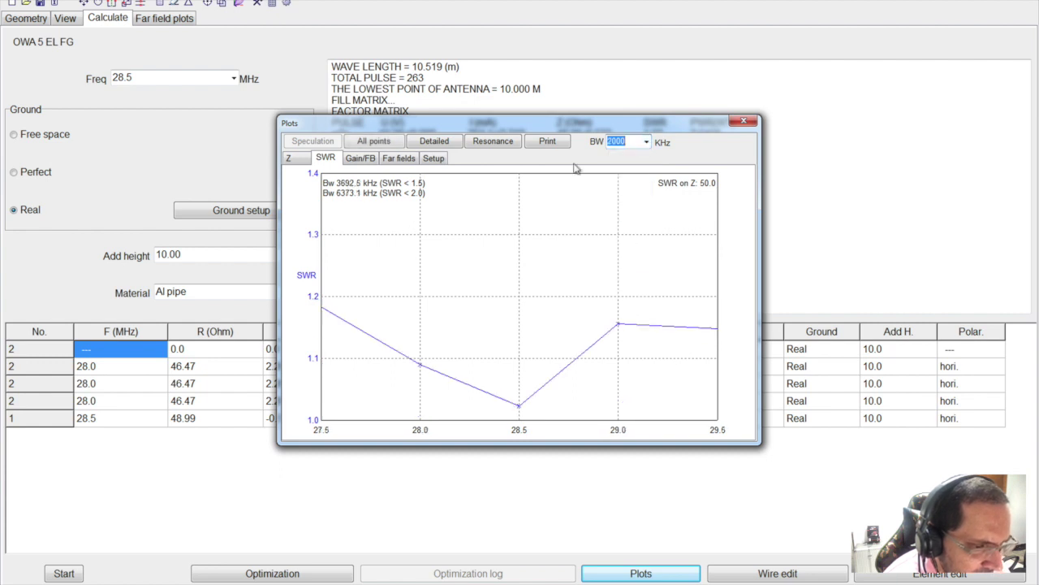
left_click(418, 143)
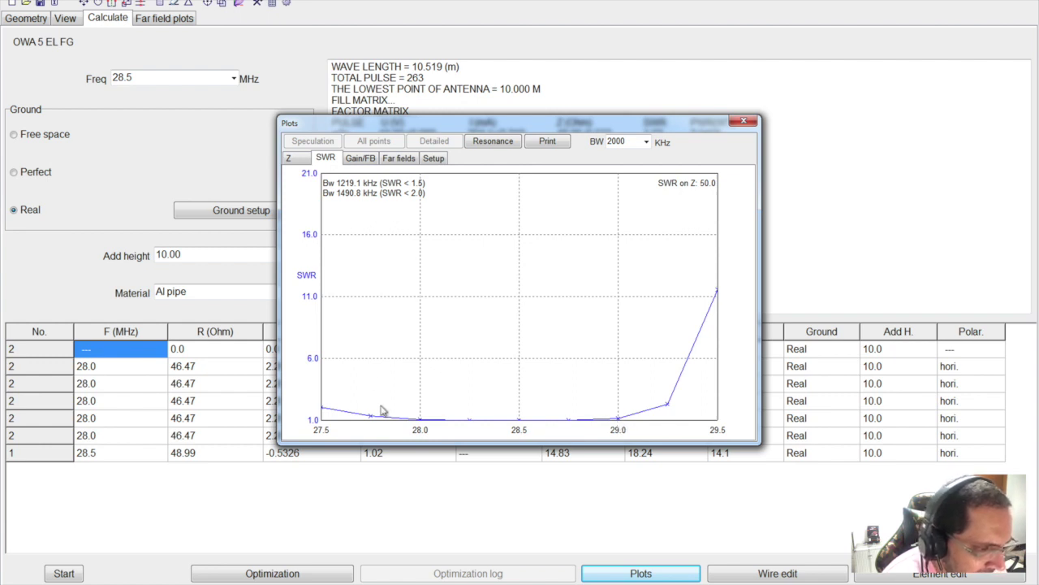
left_click_drag(445, 131, 501, 102)
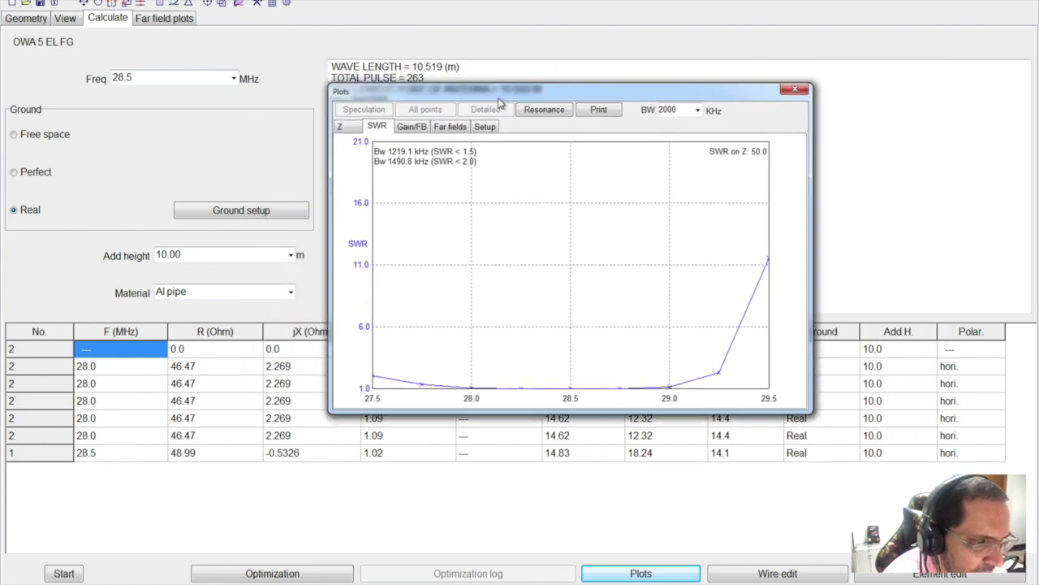
Step: Review the gain and front-to-back plot and the far-field patterns, isolating the 28.5 MHz pattern to check its R and jX values
left_click(412, 129)
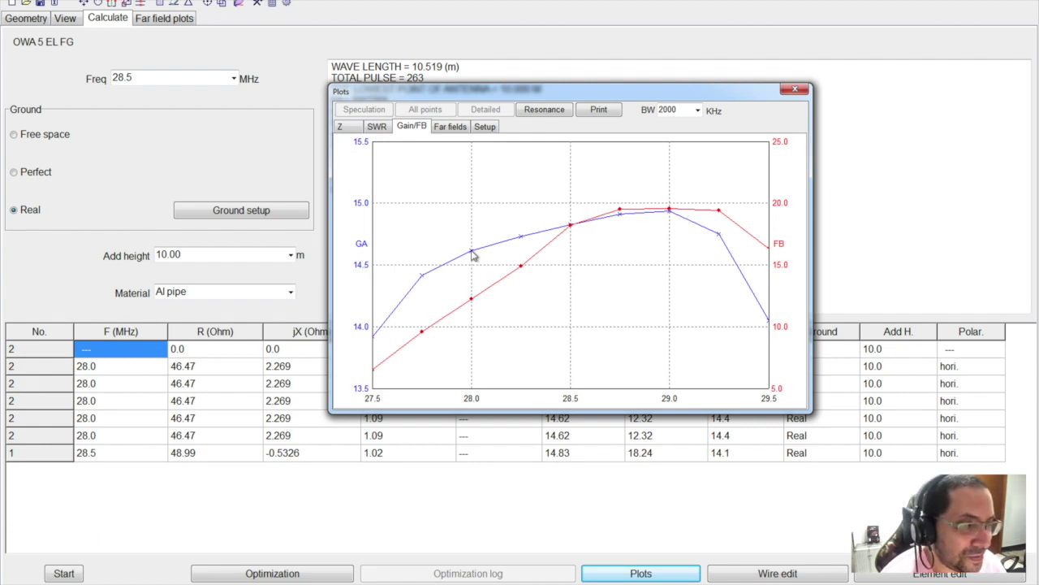
left_click(443, 128)
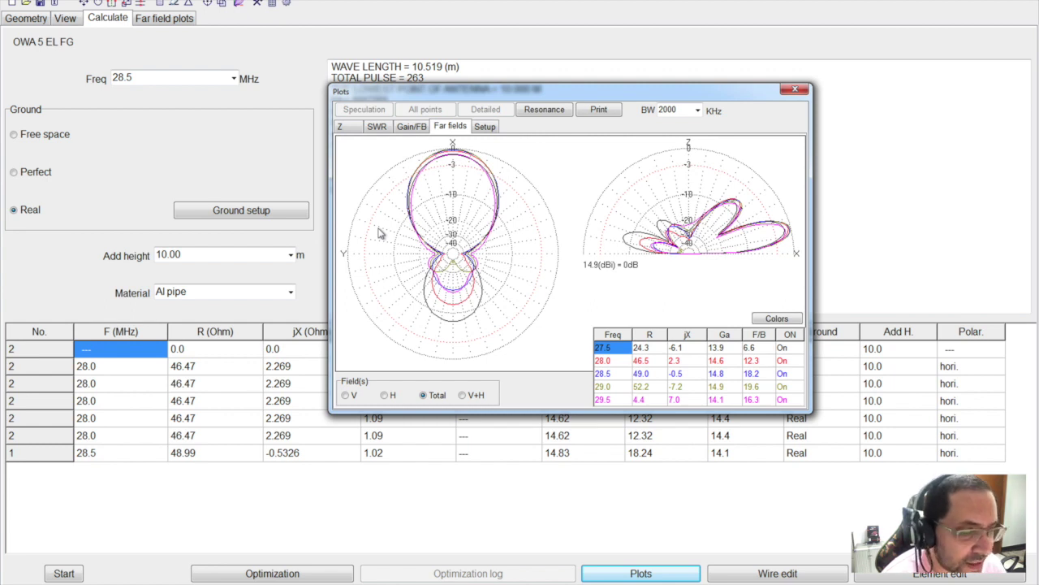
double_click(609, 374)
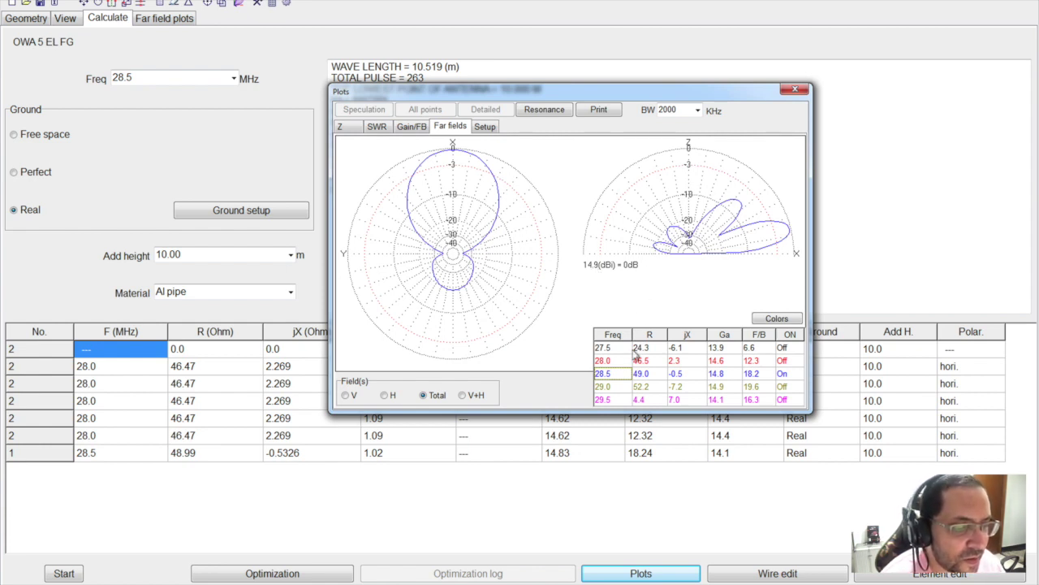
left_click(648, 379)
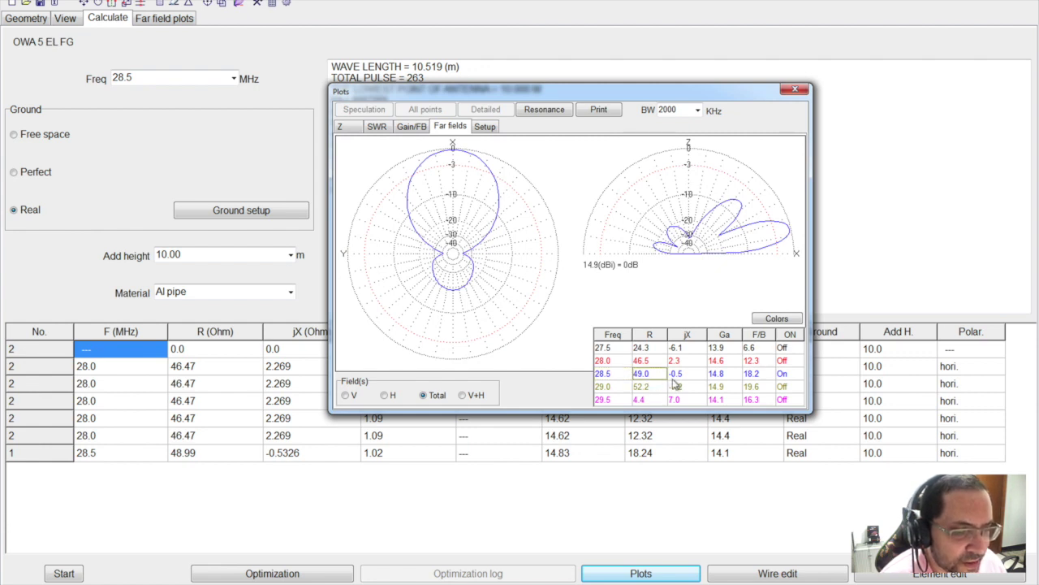
left_click(677, 378)
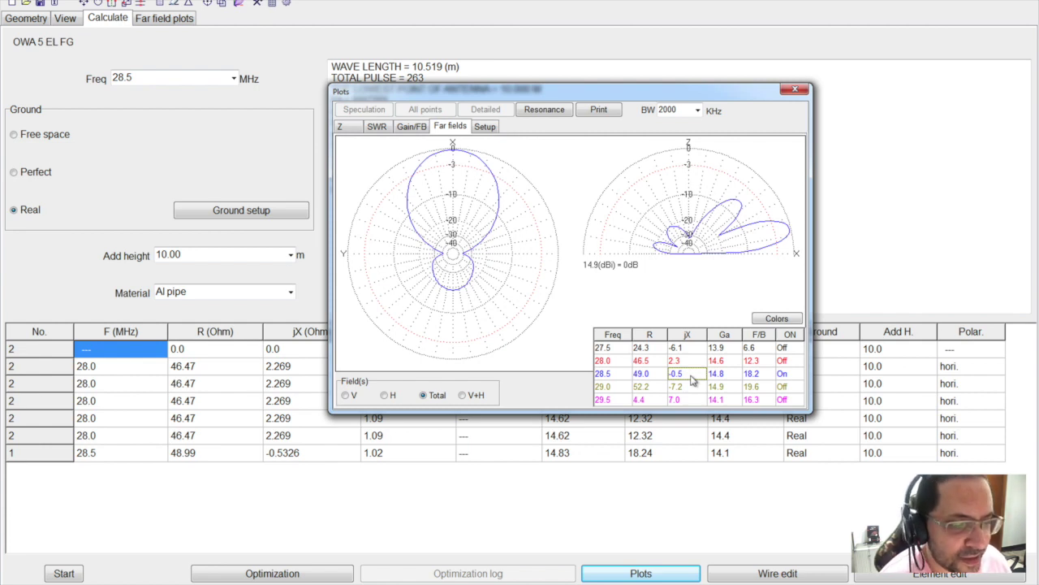
Step: Check the gain and F/B of the 28.5 MHz pattern, and isolate the 29.0 MHz pattern to examine its F/B, R and jX values
left_click(716, 377)
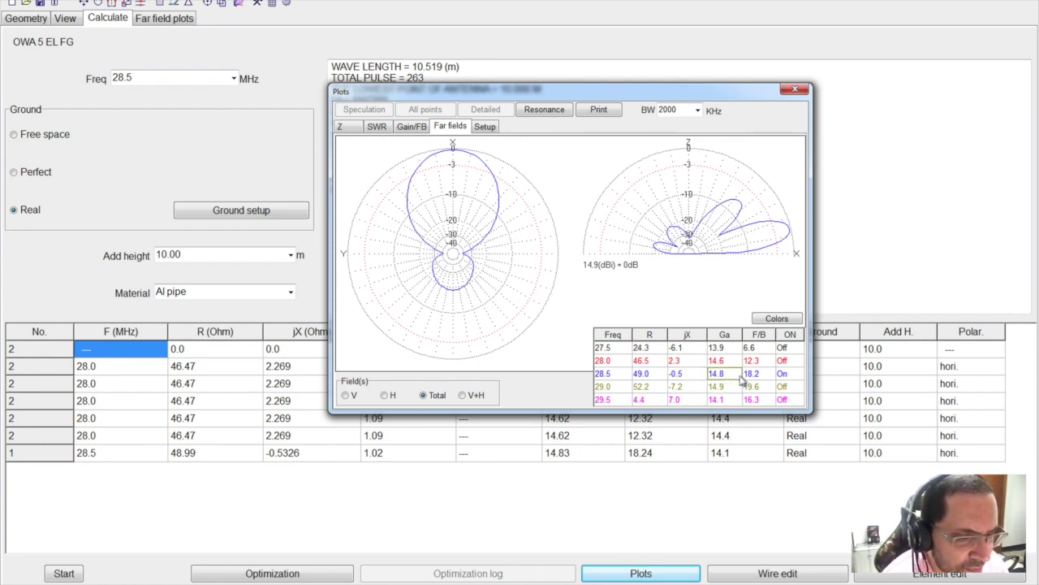
left_click(750, 379)
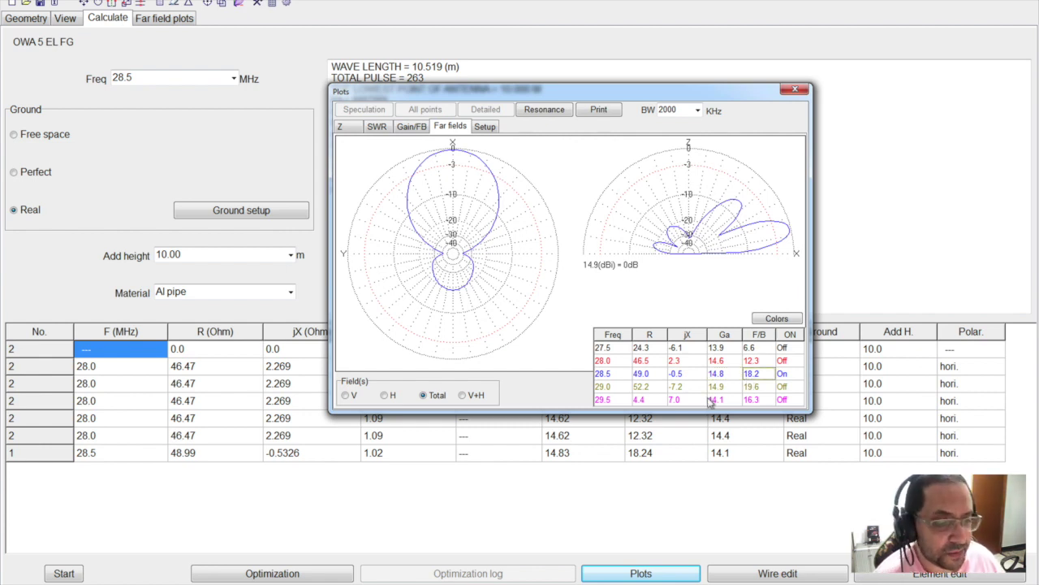
left_click(616, 390)
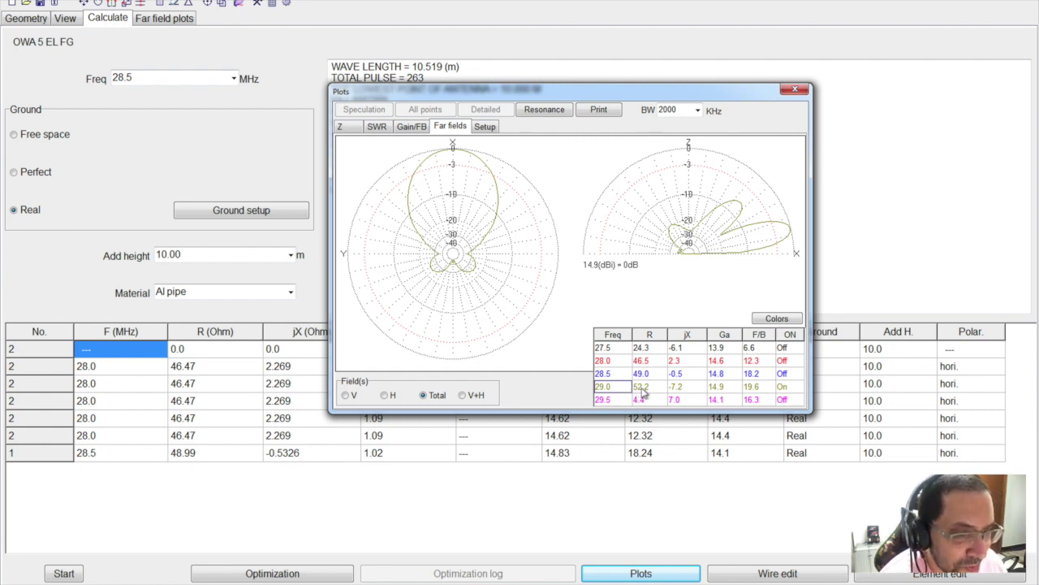
left_click(615, 377)
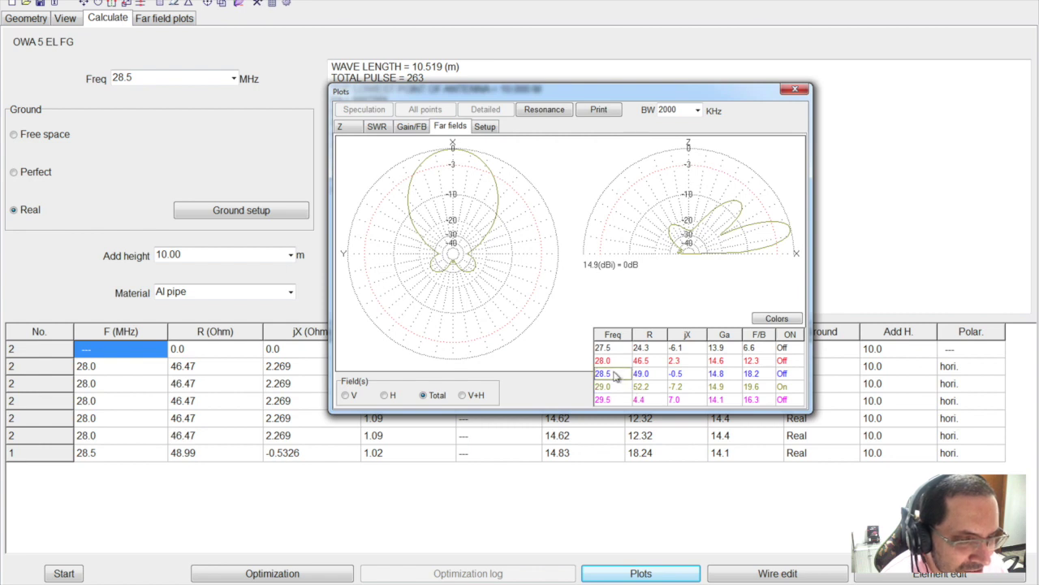
left_click(617, 386)
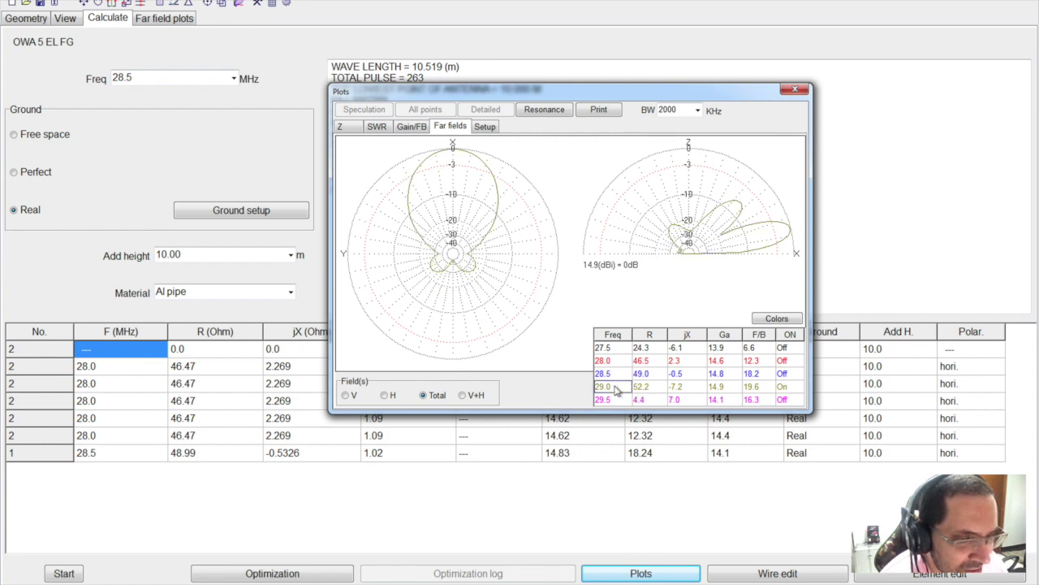
left_click(614, 375)
left_click(620, 386)
left_click(751, 388)
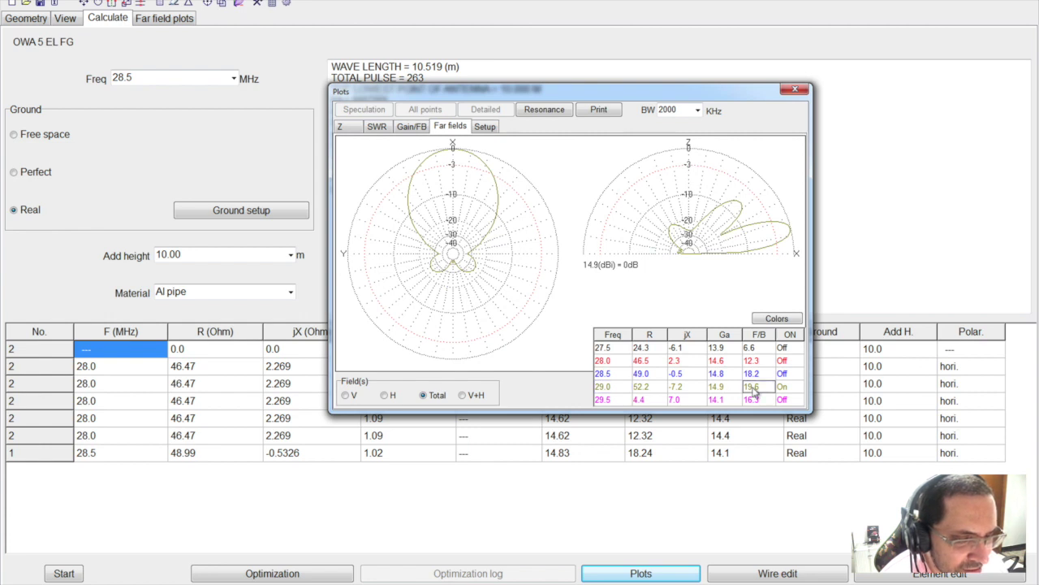
left_click(648, 388)
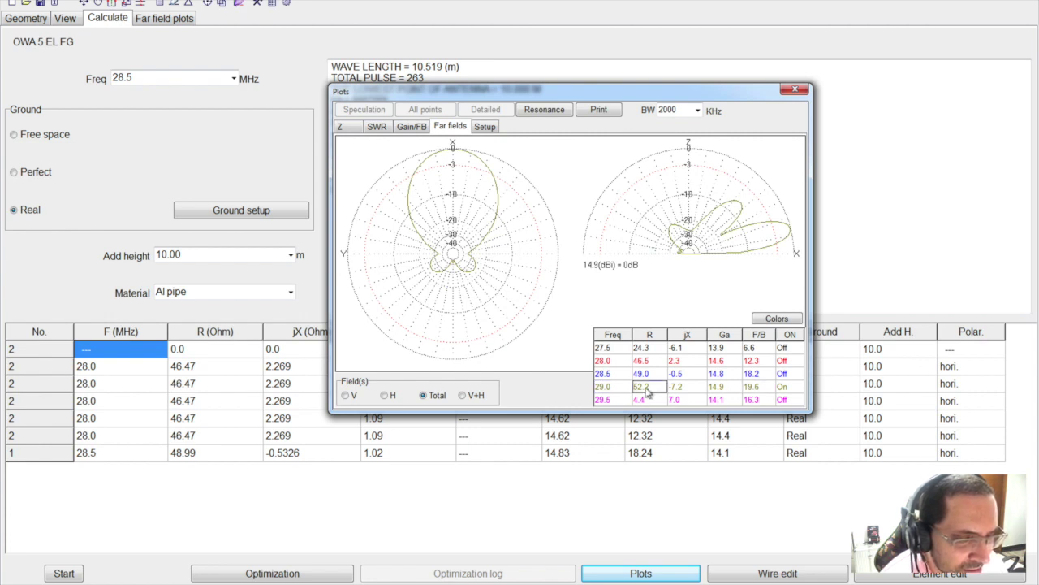
left_click(678, 389)
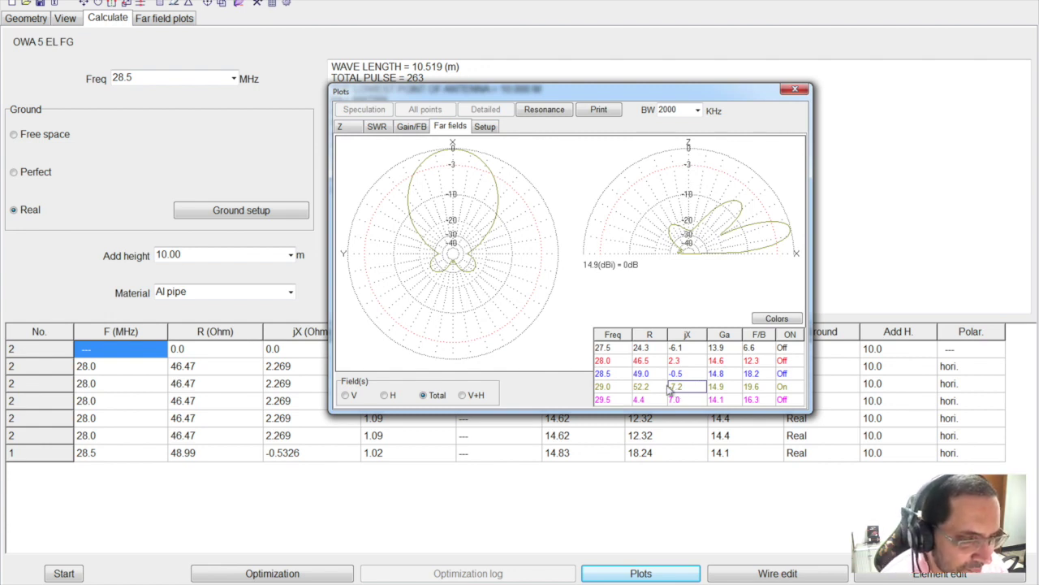
Step: Isolate the 29.5 MHz far-field pattern and check its gain and F/B values
left_click(609, 401)
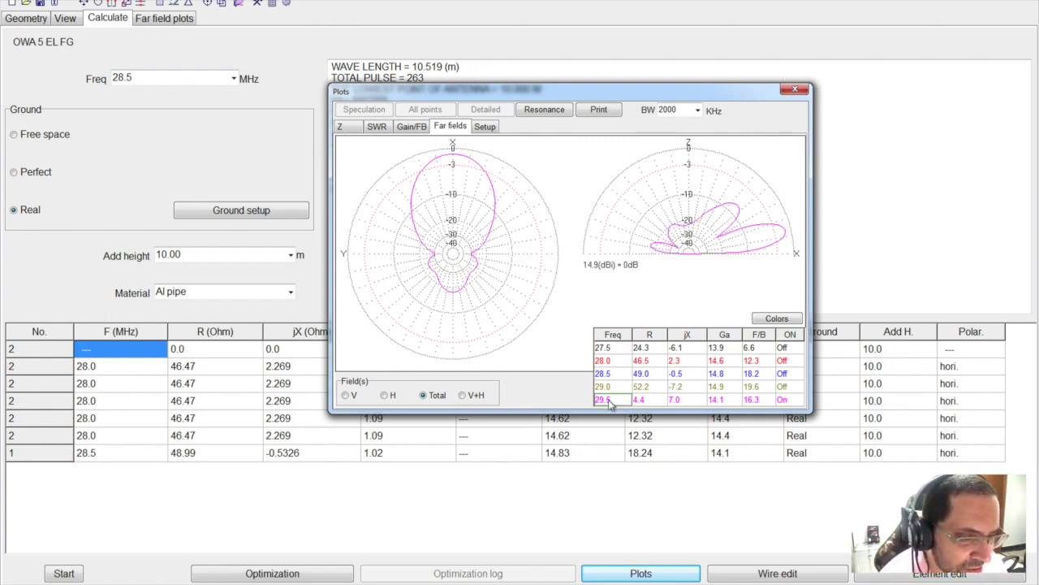
left_click(714, 402)
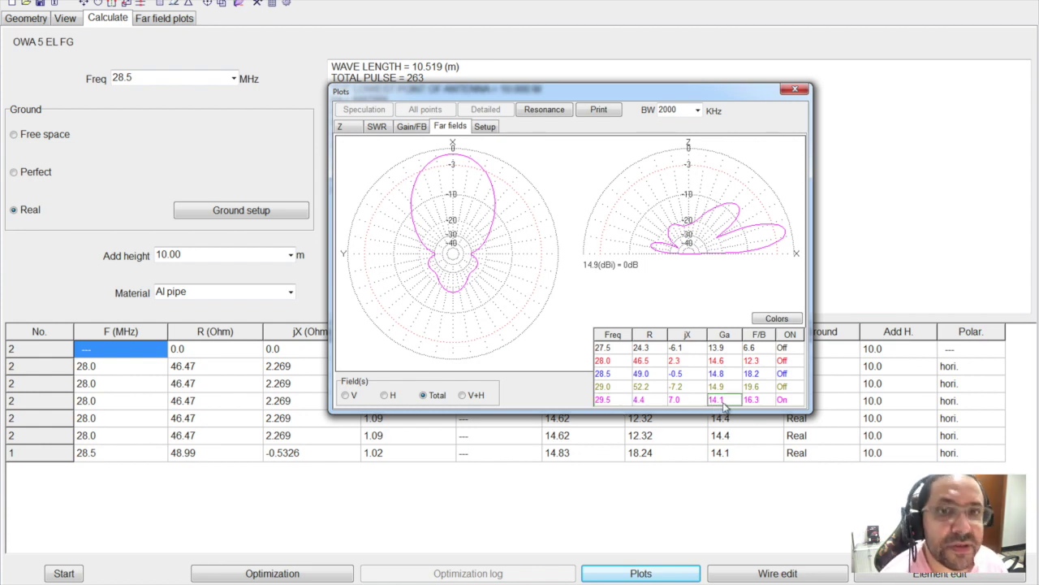
left_click(749, 400)
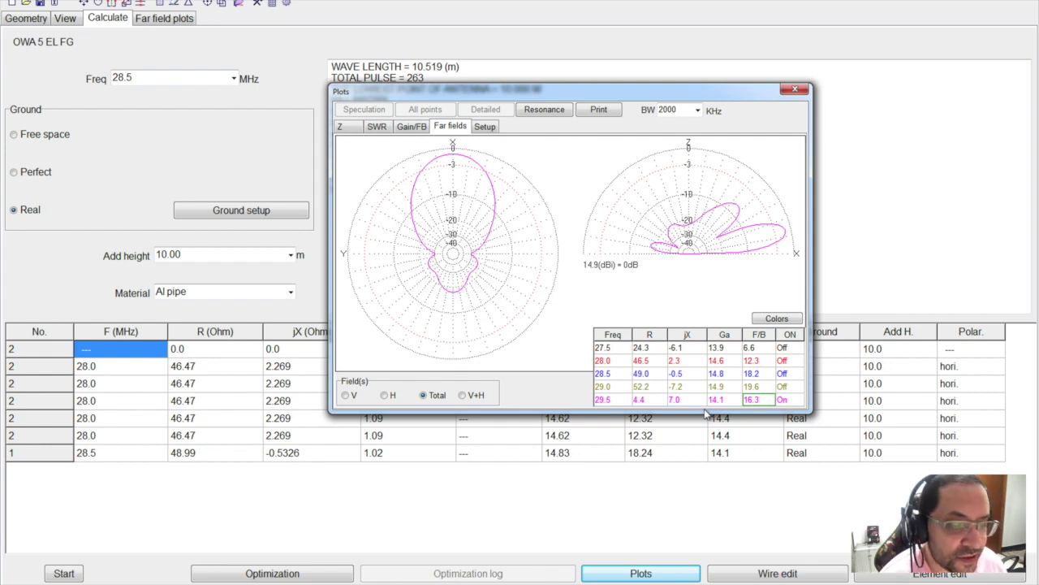
Step: Compare the 27.5 MHz far-field pattern with the 28.5 MHz one and check the F/B at 27.5 MHz
left_click(617, 349)
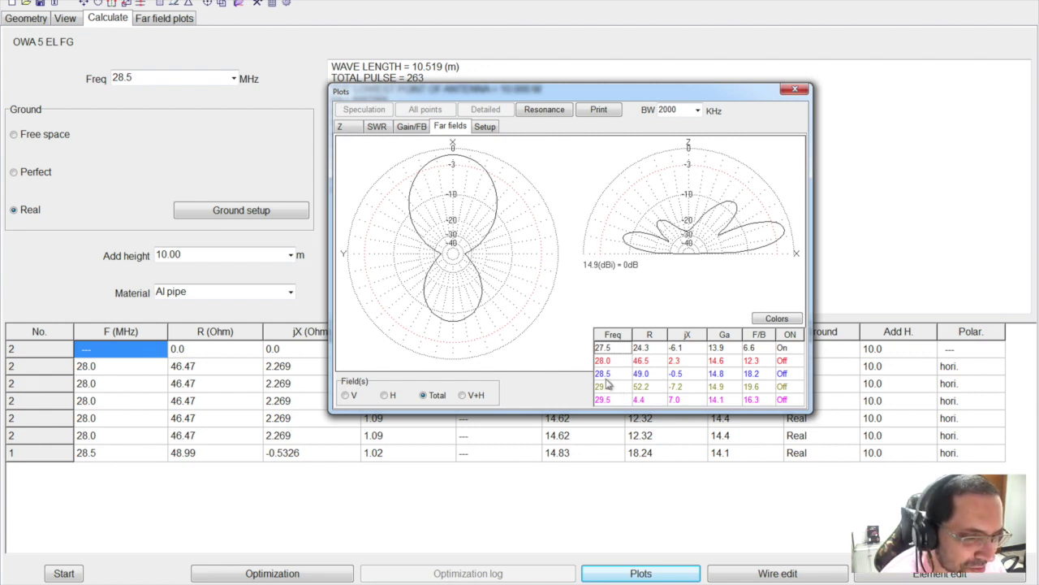
left_click(611, 375)
left_click(612, 349)
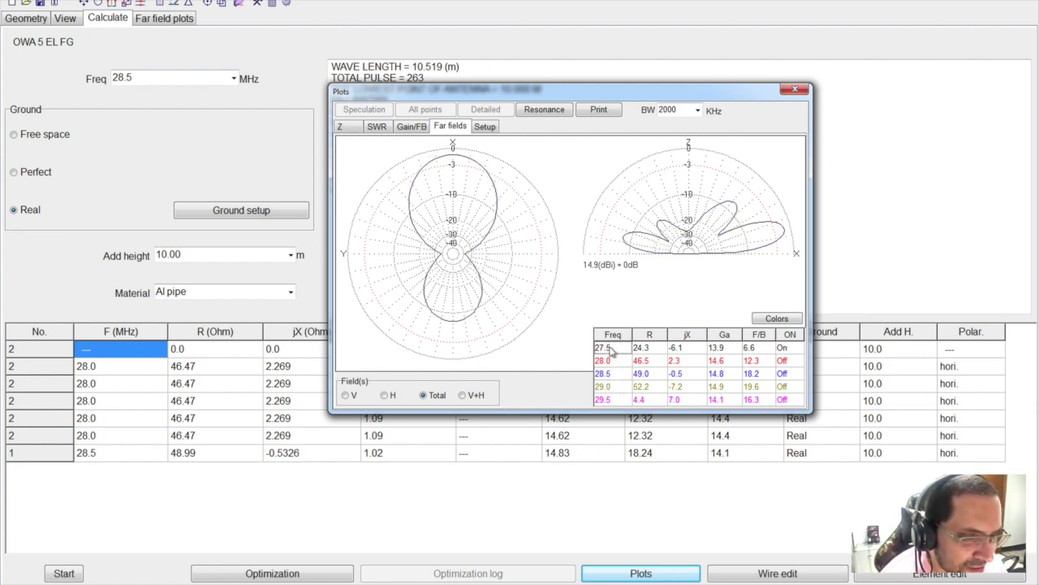
left_click(611, 376)
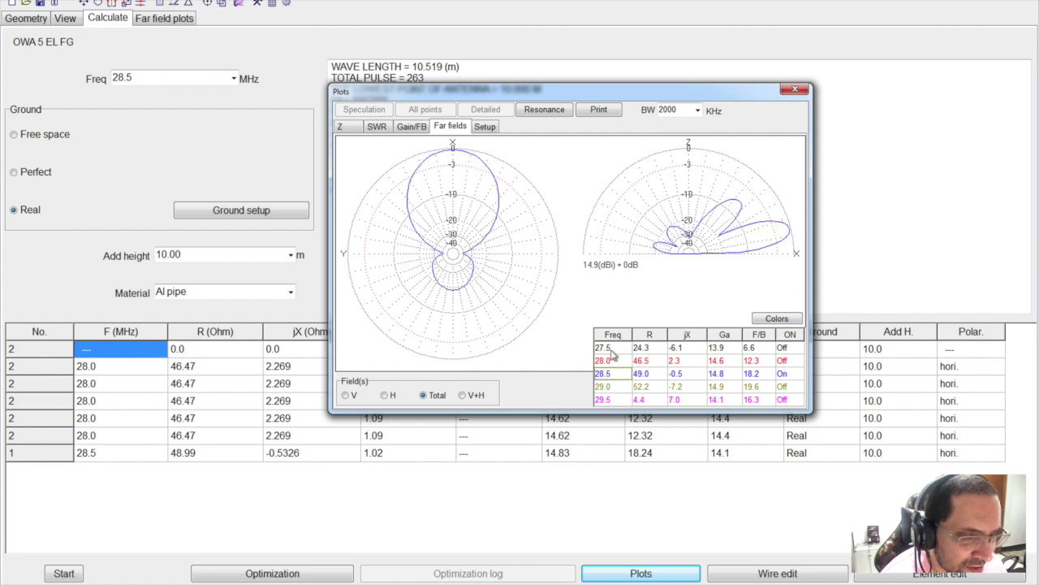
left_click(614, 354)
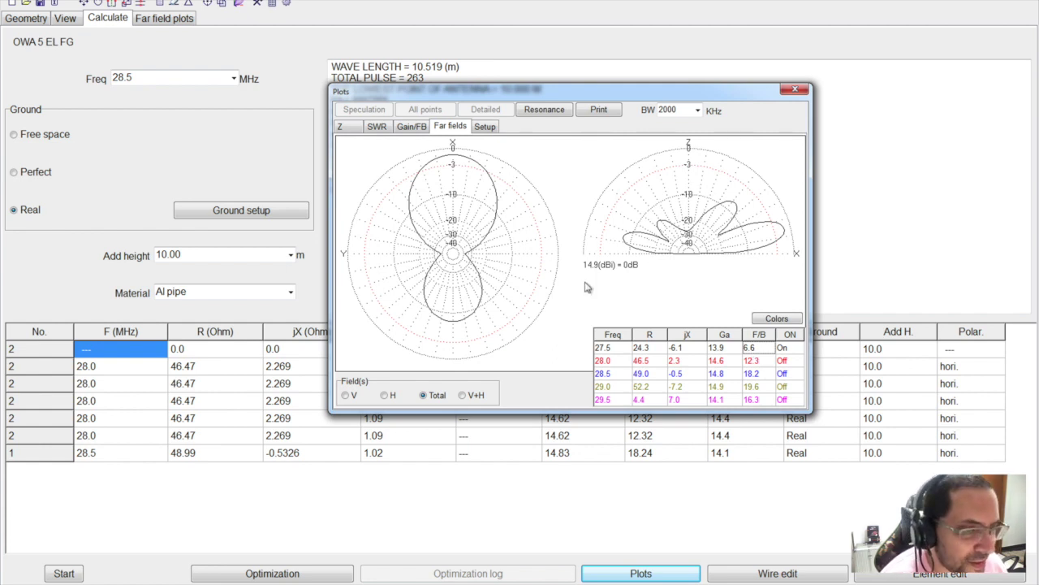
Step: Review the impedance and SWR curves over the 2000 kHz bandwidth and close the plots
left_click(486, 127)
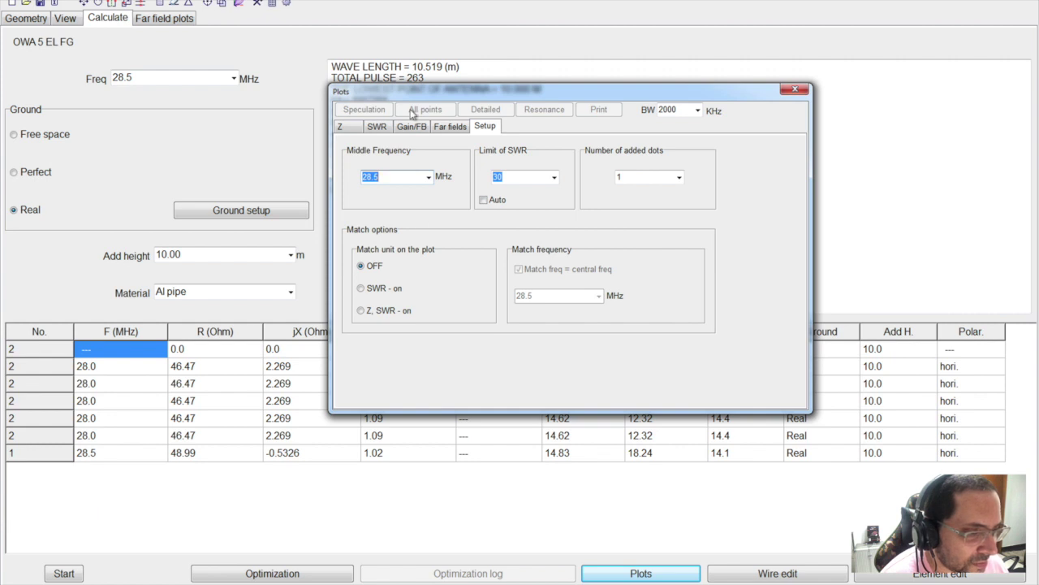
left_click(376, 128)
left_click(342, 128)
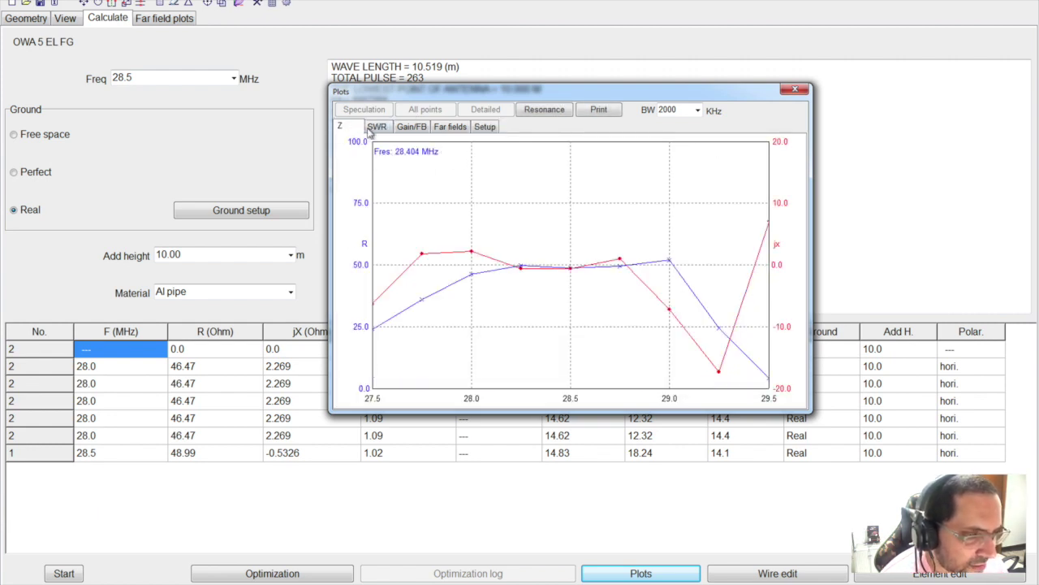
left_click(374, 130)
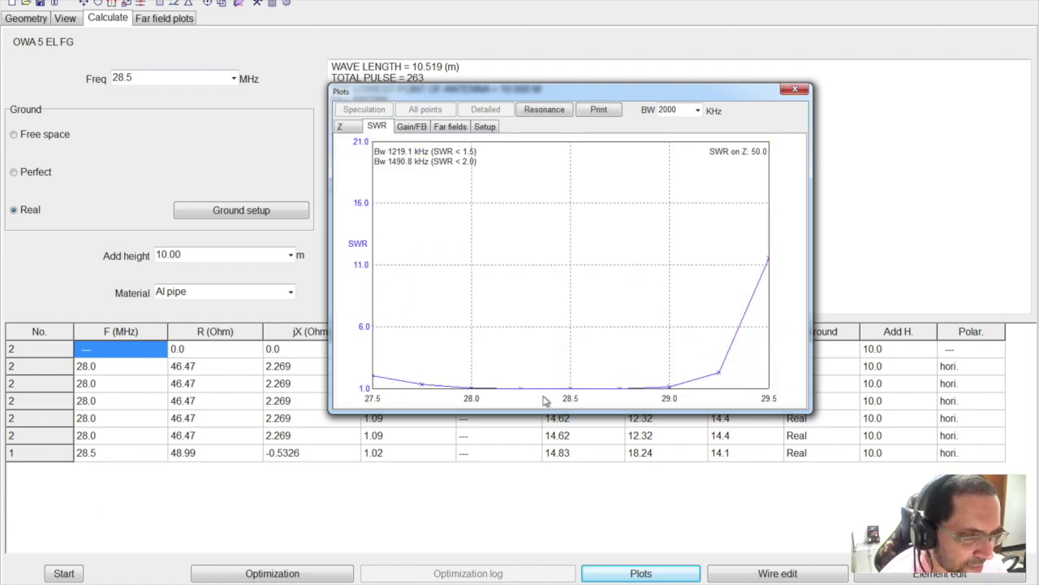
left_click(795, 90)
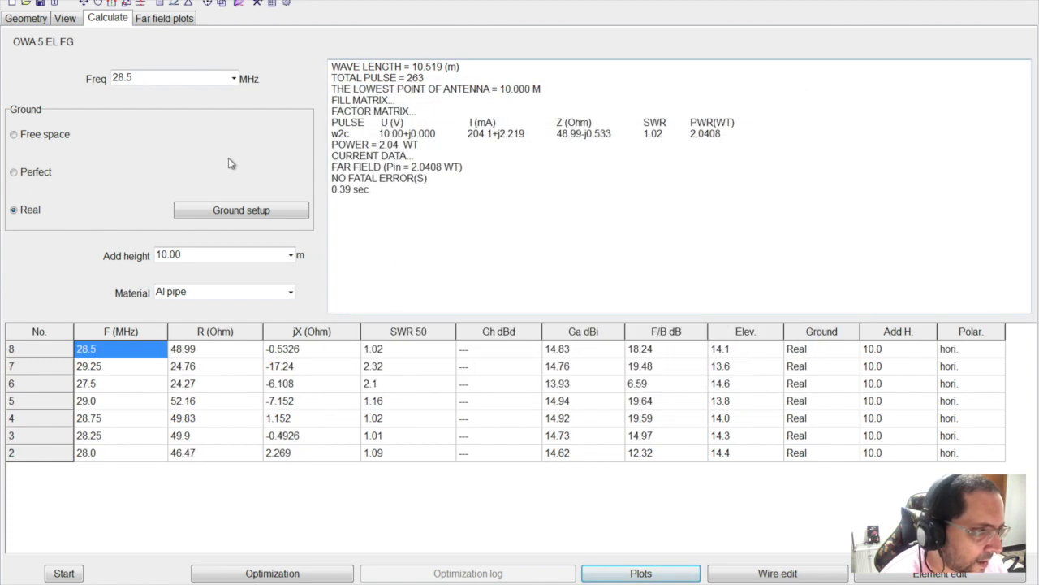
Step: Generate the 3D far-field radiation pattern, examine its lobes enlarged and from the side, and close it
left_click(164, 19)
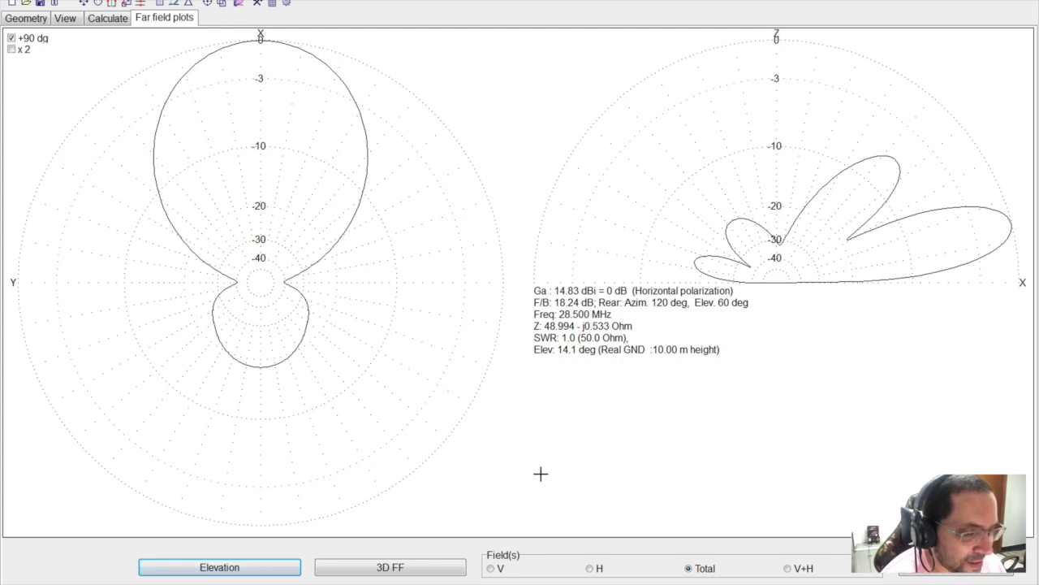
left_click(394, 566)
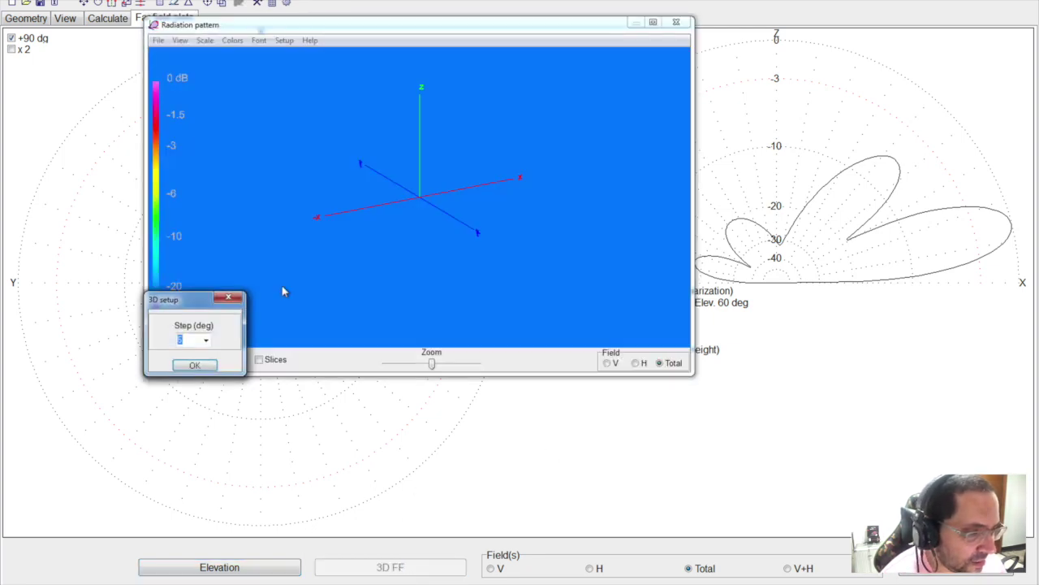
left_click(195, 365)
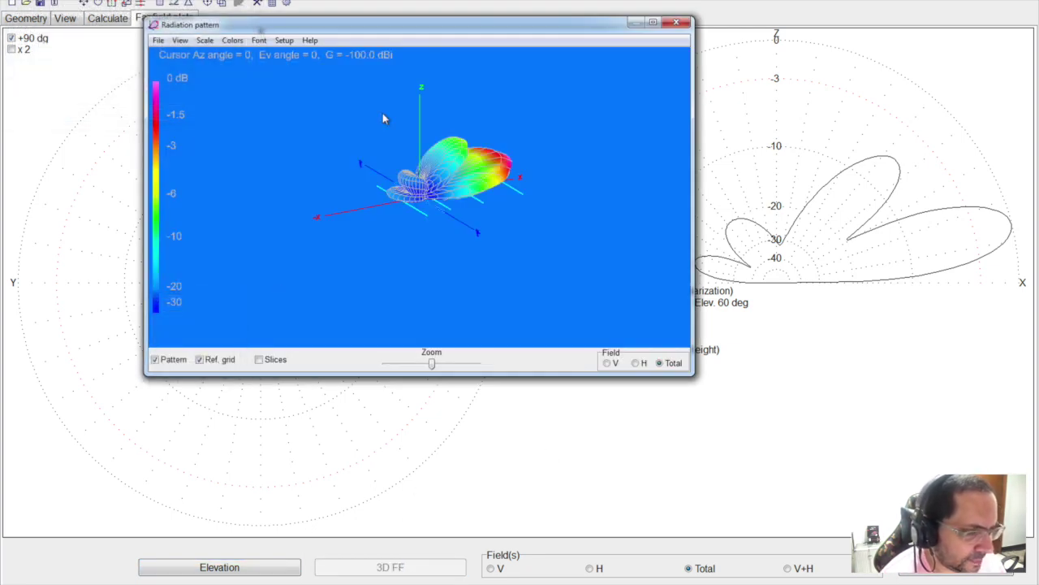
left_click(654, 22)
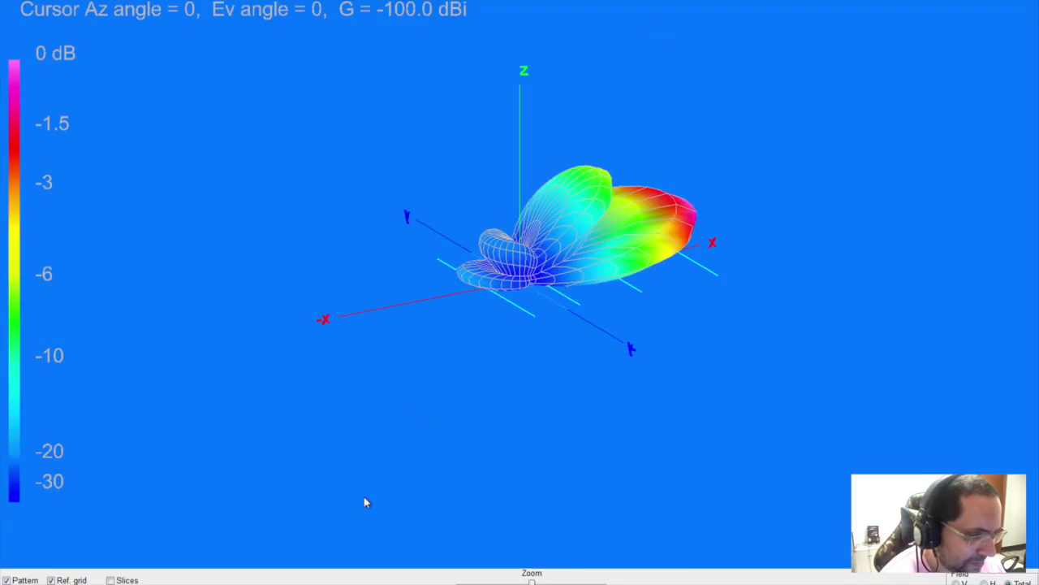
left_click_drag(532, 581, 574, 581)
left_click_drag(656, 462, 706, 455)
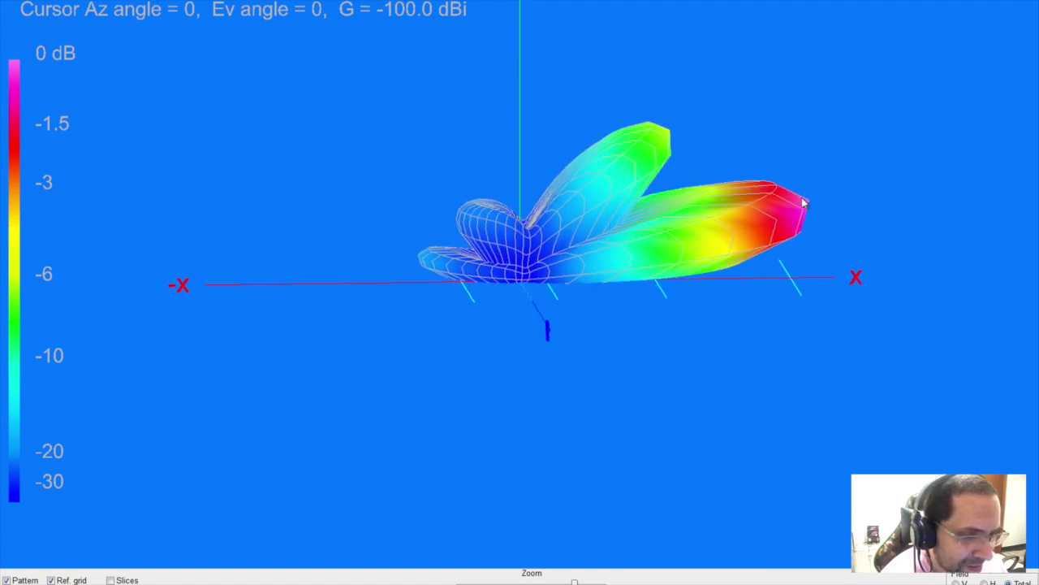
mouse_move(461, 255)
left_mouse_down()
mouse_move(397, 260)
mouse_move(550, 262)
mouse_move(461, 257)
mouse_move(483, 256)
left_mouse_up()
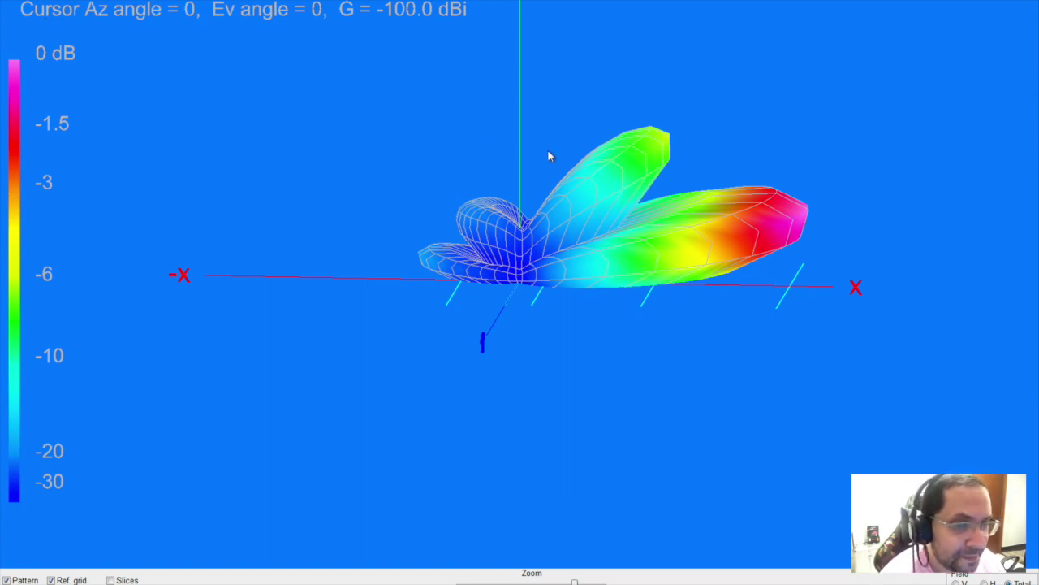
key("Escape")
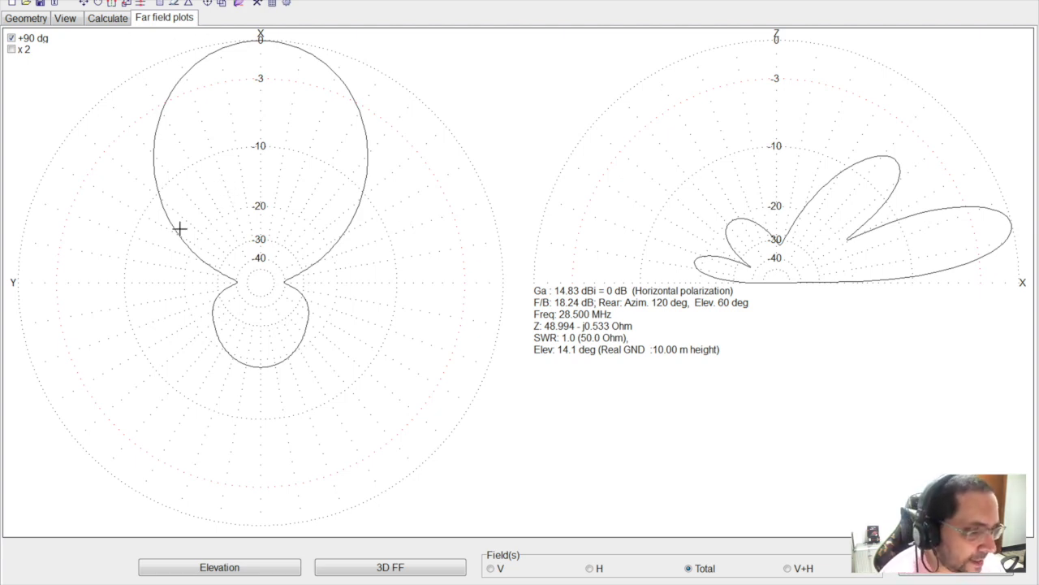
Step: Open the antenna's optimization setup and add 27.5 MHz as a second frequency in the band settings
left_click(103, 20)
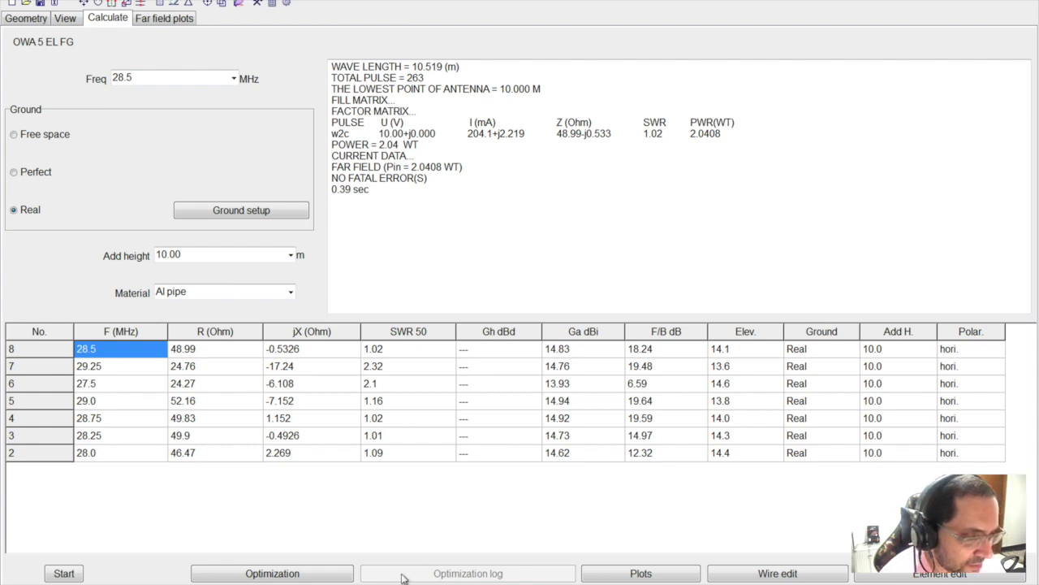
left_click(294, 574)
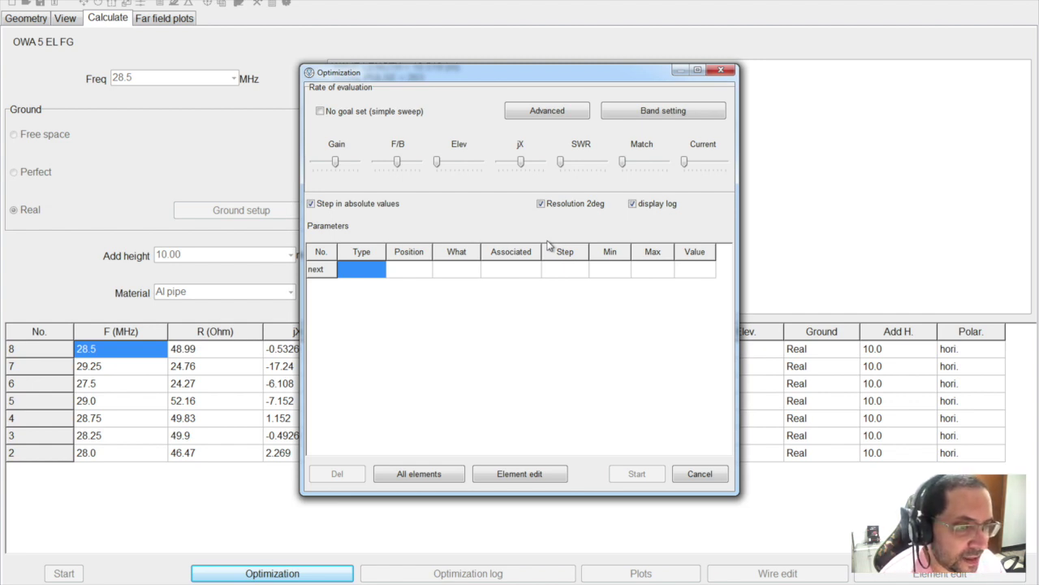
left_click(636, 113)
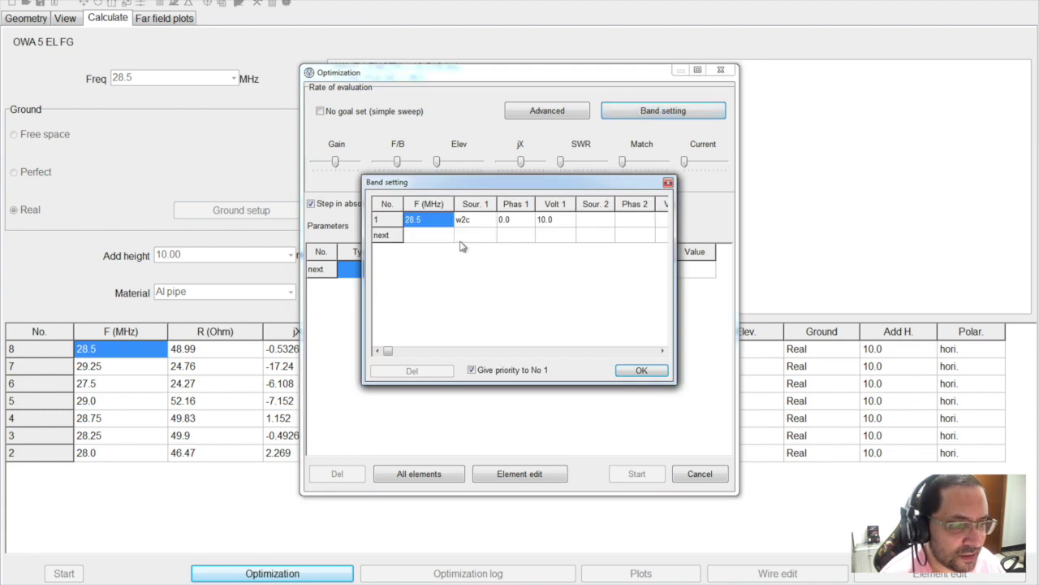
left_click(433, 236)
left_click(431, 235)
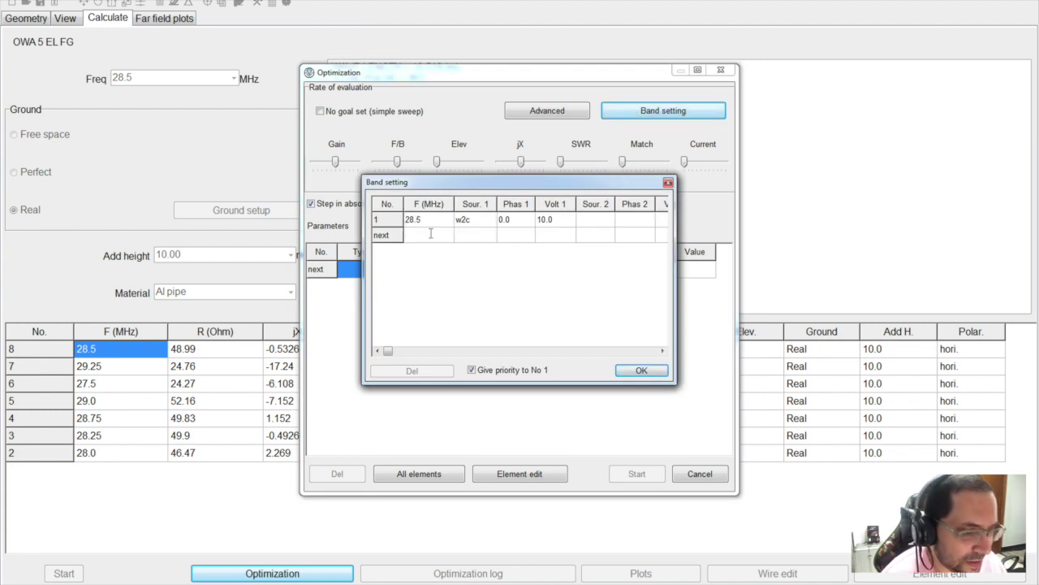
type("27.5")
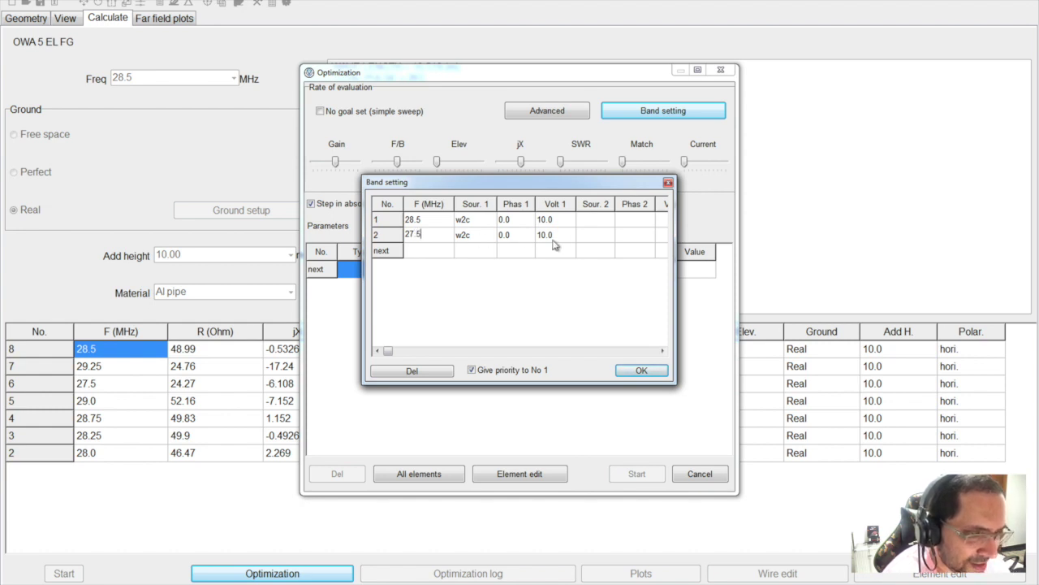
left_click(412, 252)
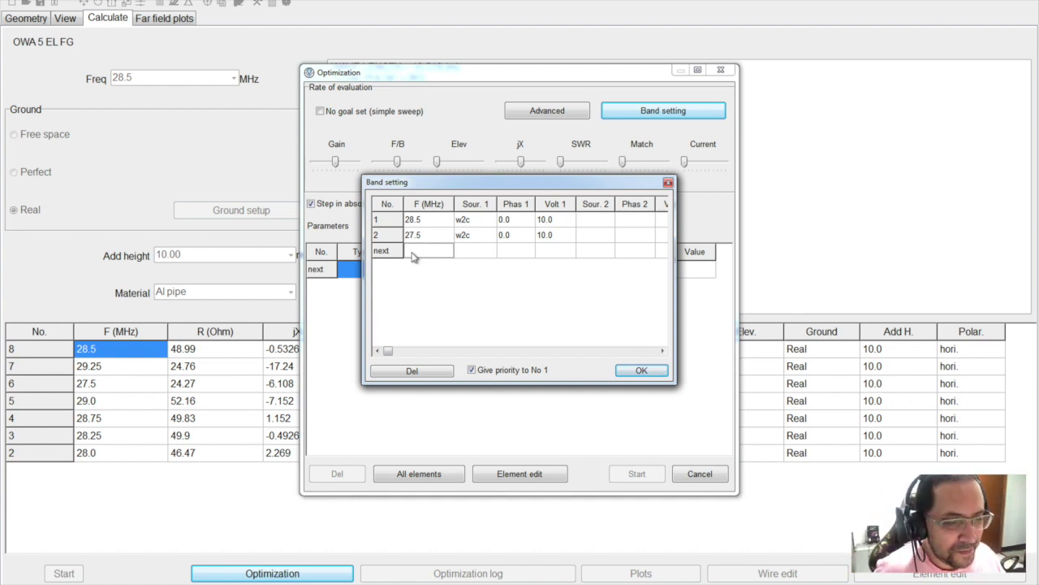
left_click(629, 370)
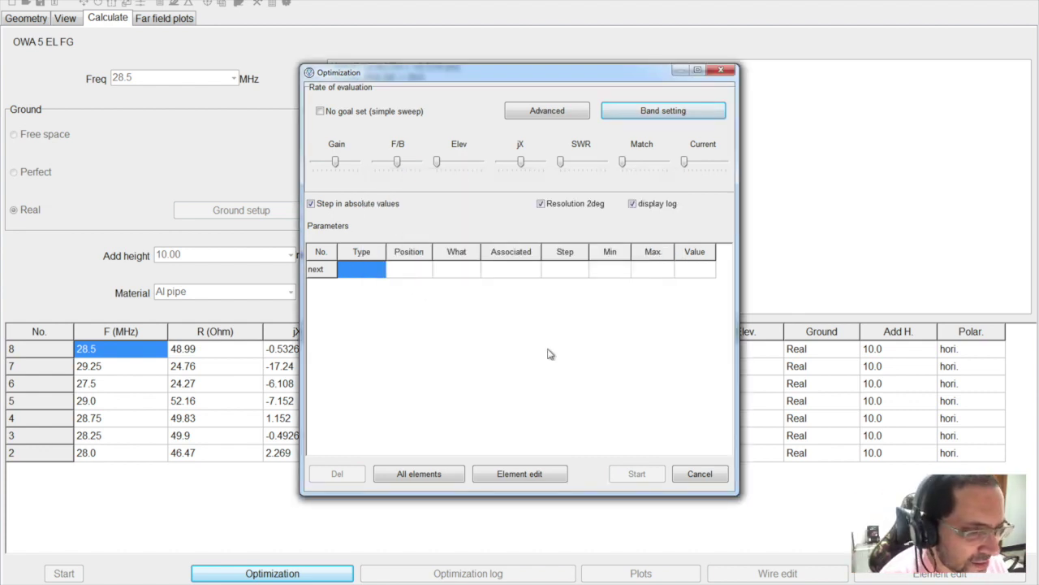
Step: Run the optimization on all elements with the SWR weight raised to mid-scale, and decline saving the optimization log
left_click(425, 474)
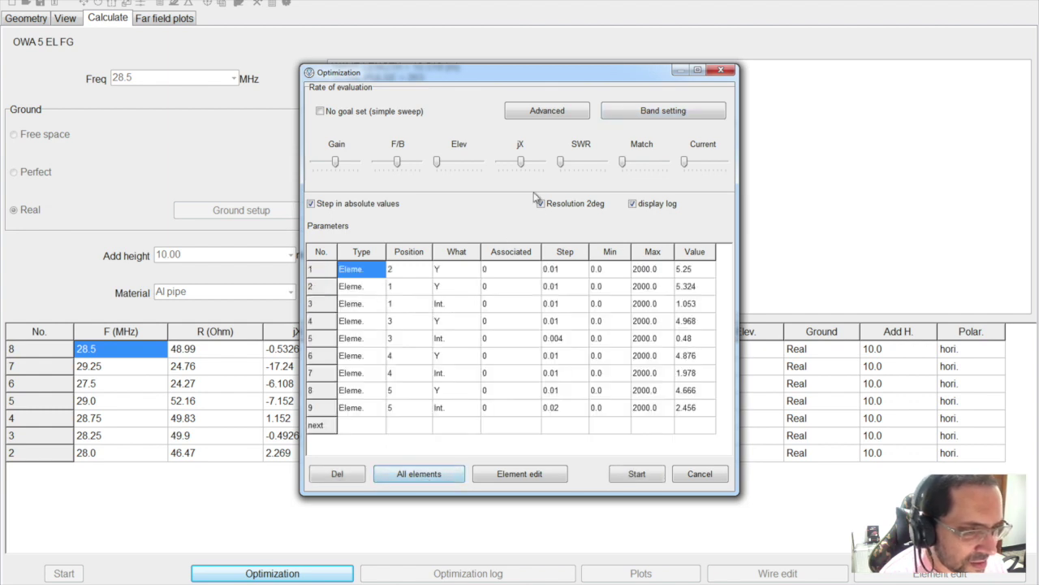
left_click(562, 164)
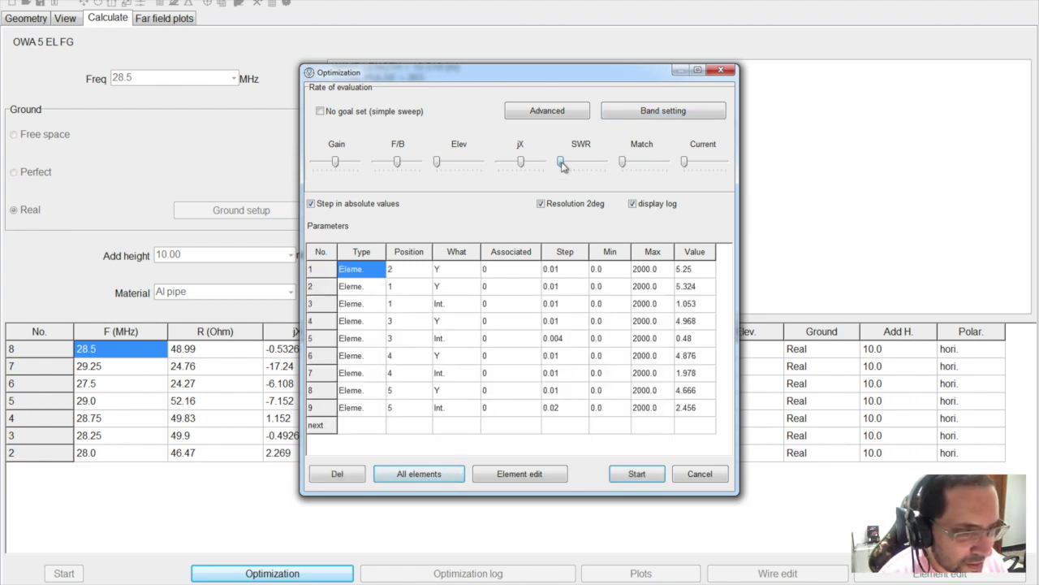
left_click_drag(562, 164, 585, 165)
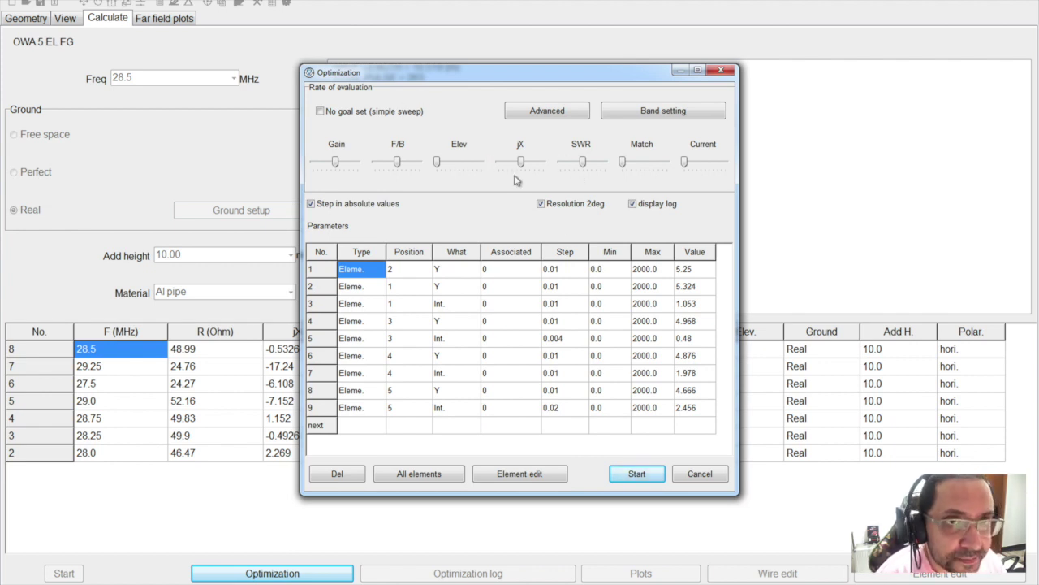
left_click(637, 474)
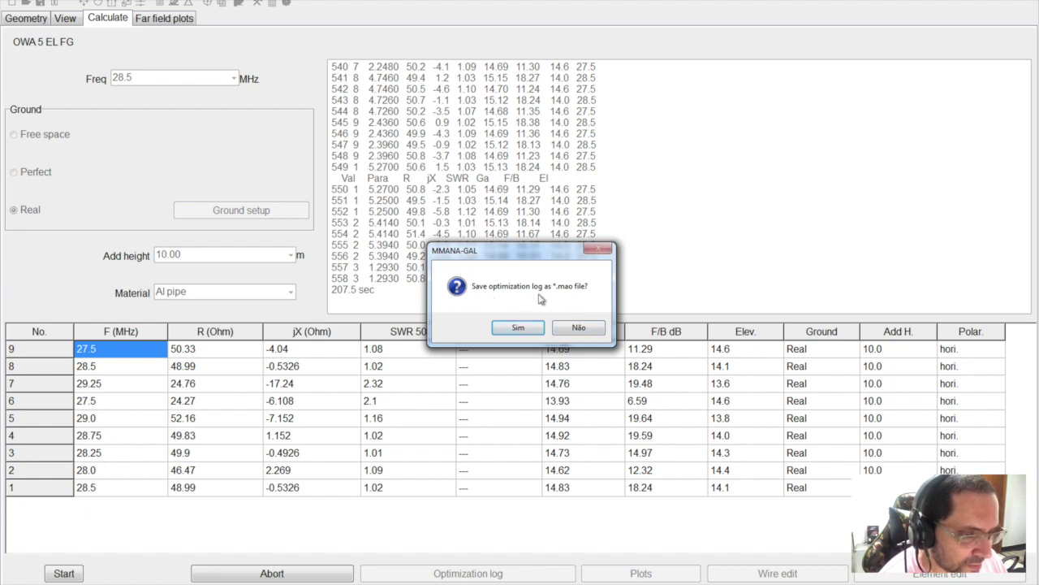
left_click(578, 328)
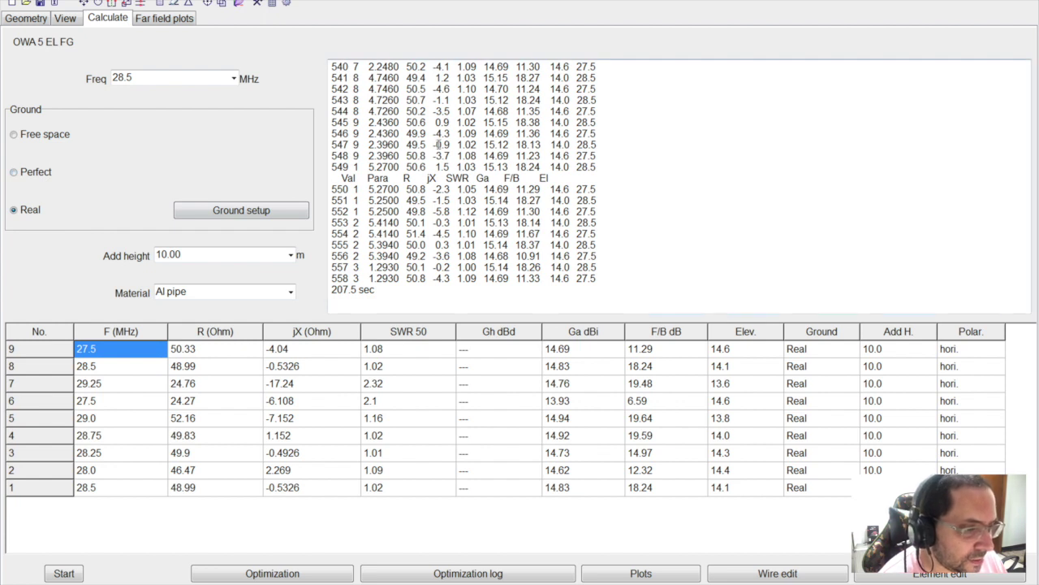
Step: Check the optimization's run time in the log and examine the optimized wire coordinates in the geometry from wire 15 up to wire 3
left_click_drag(377, 290, 330, 292)
left_click(390, 285)
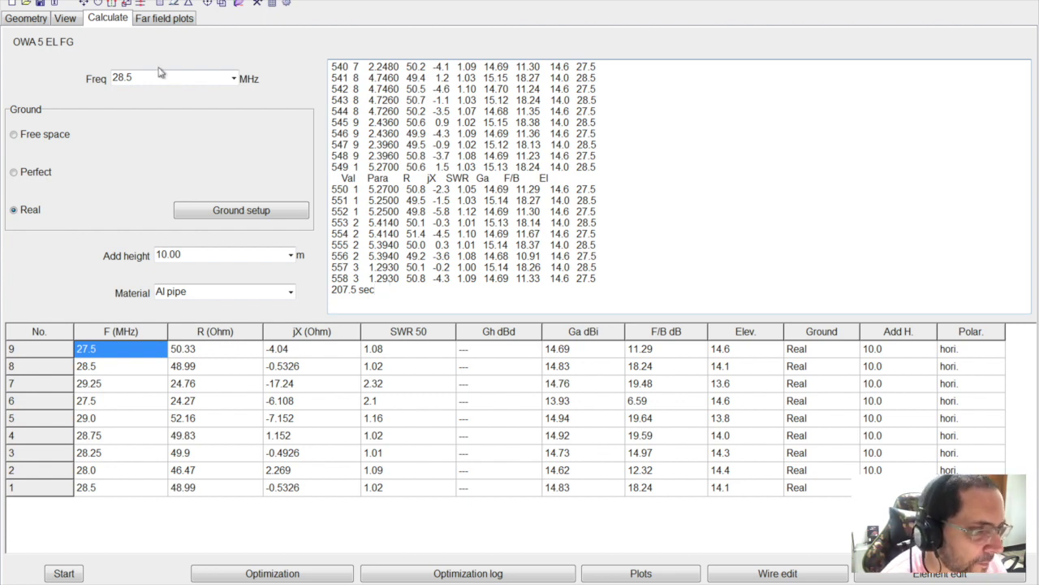
left_click(22, 19)
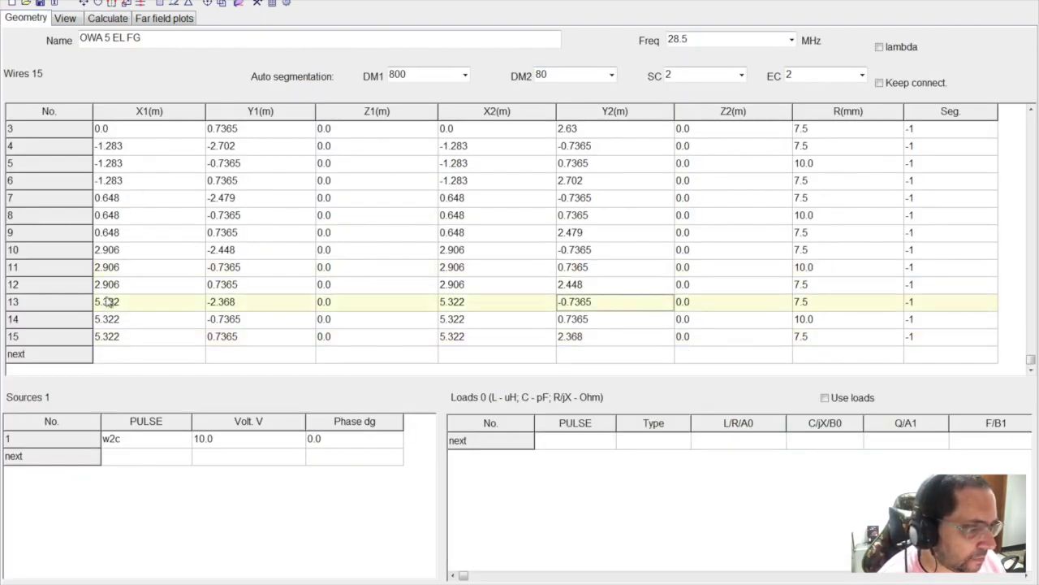
key("Down")
key("Down")
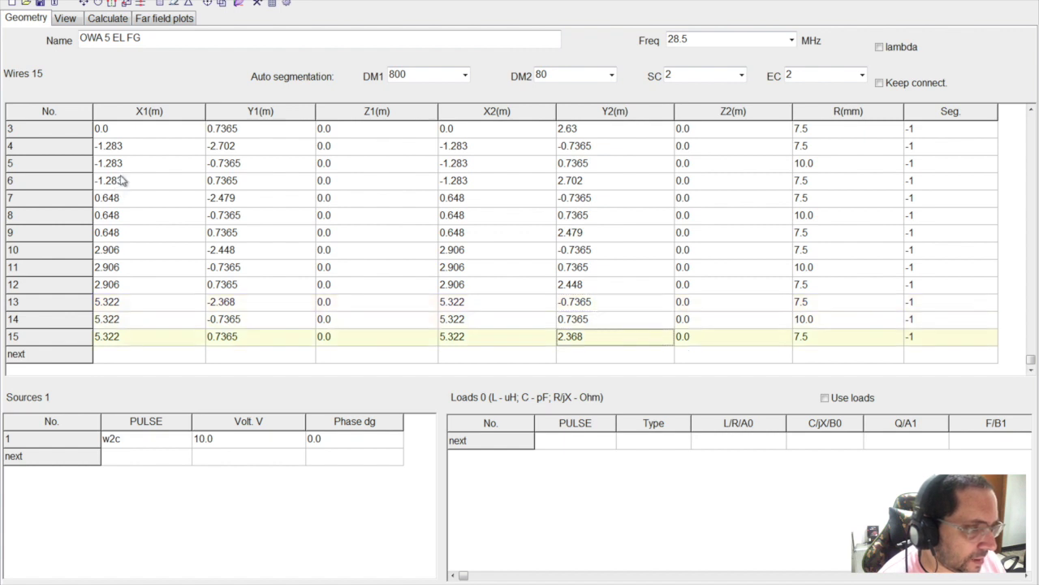
key("Up")
key("Up")
key("Up")
key("Up")
key("Up")
key("Up")
key("Up")
key("Up")
key("Up")
key("Up")
key("Up")
key("Up")
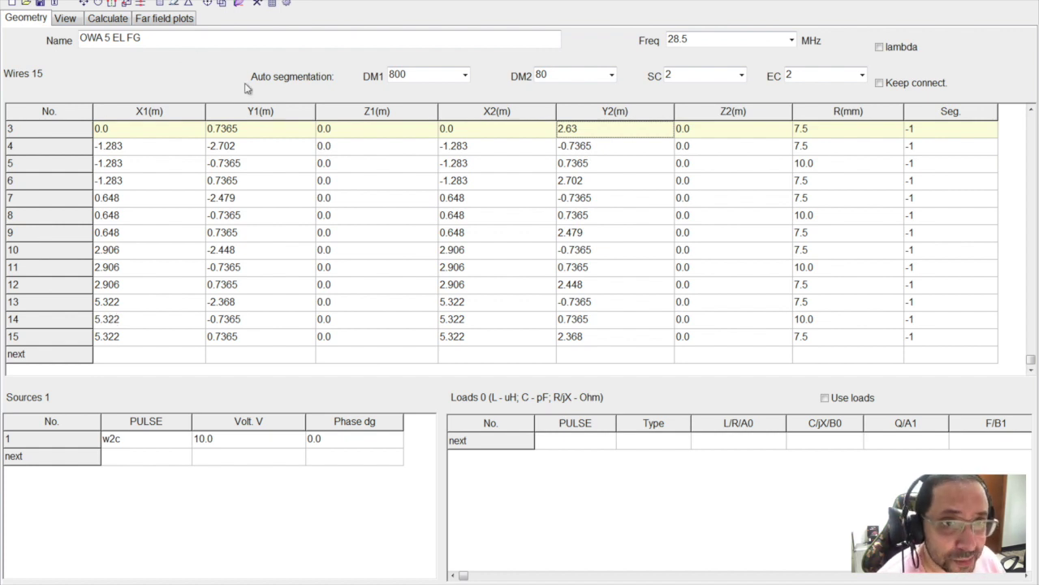
Step: Plot the optimized antenna's detailed SWR curve over a 2000 kHz bandwidth
left_click(108, 18)
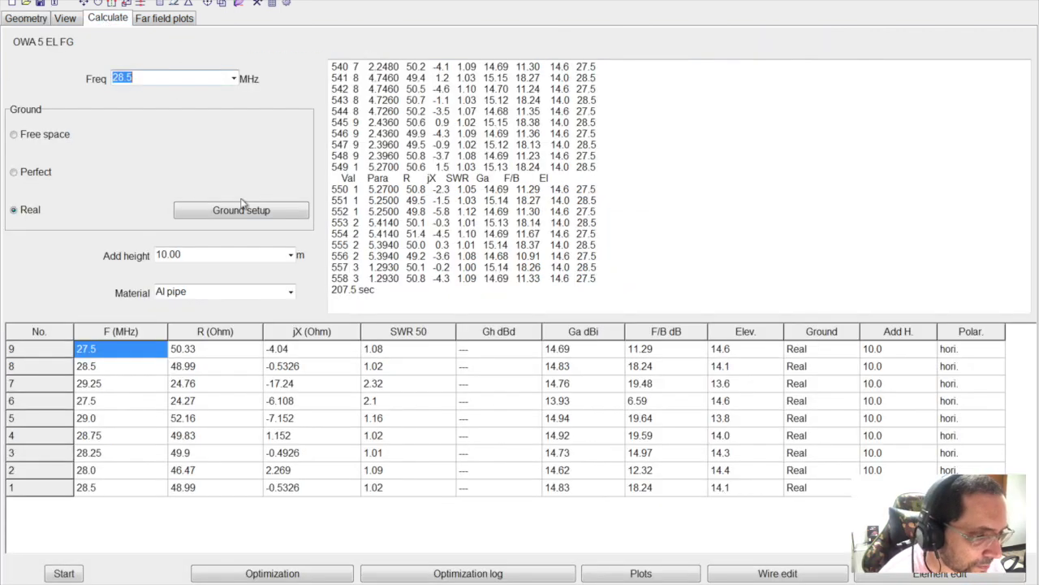
left_click(635, 574)
left_click(325, 159)
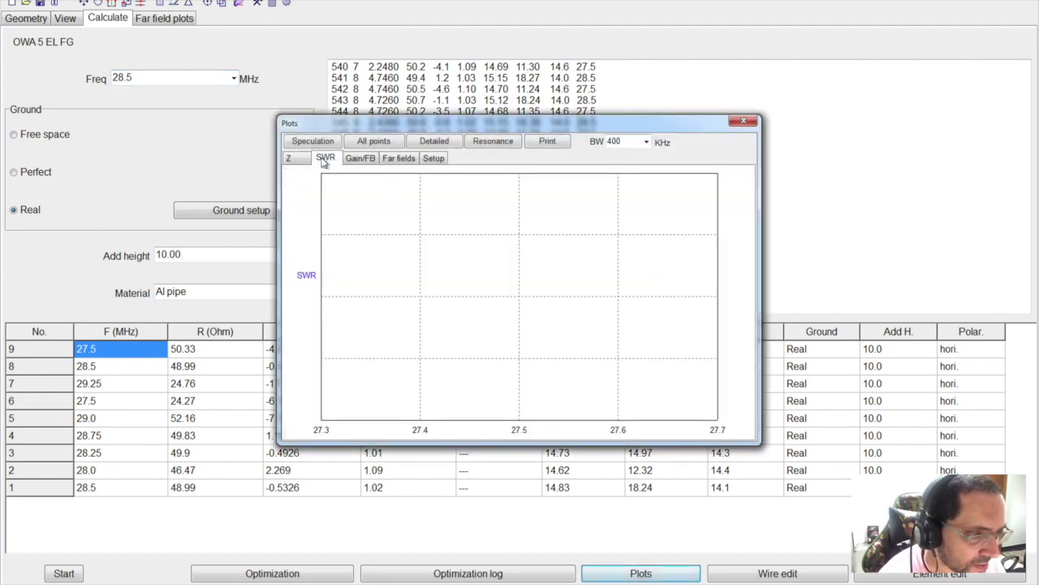
left_click(646, 141)
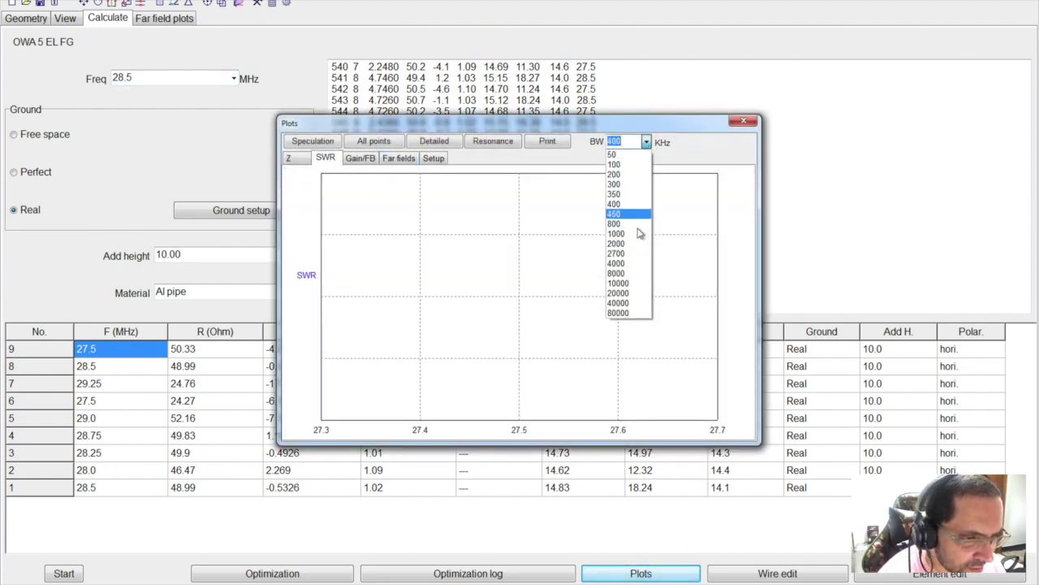
left_click(634, 243)
left_click(427, 143)
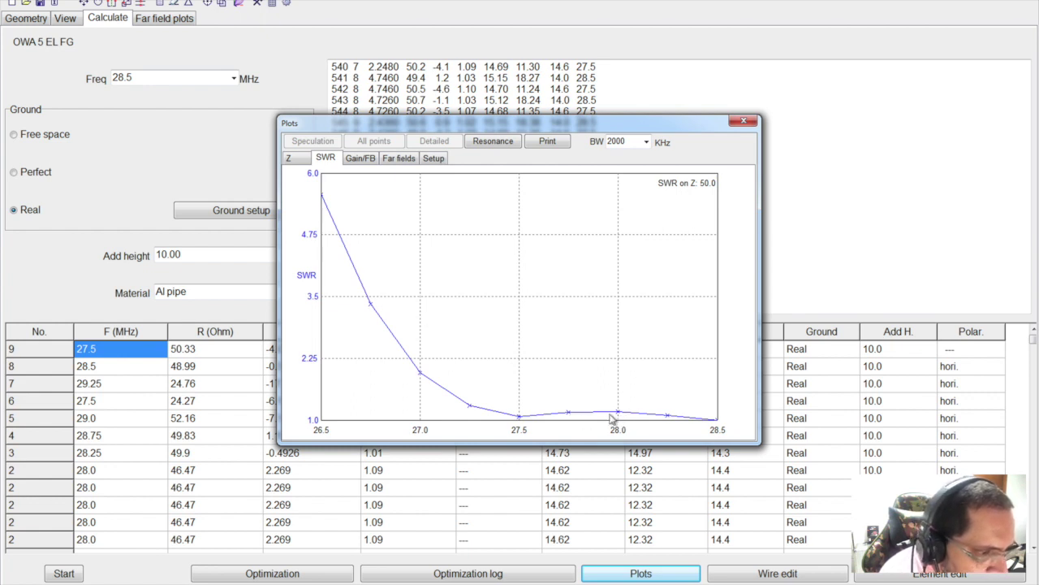
left_click_drag(416, 130, 413, 25)
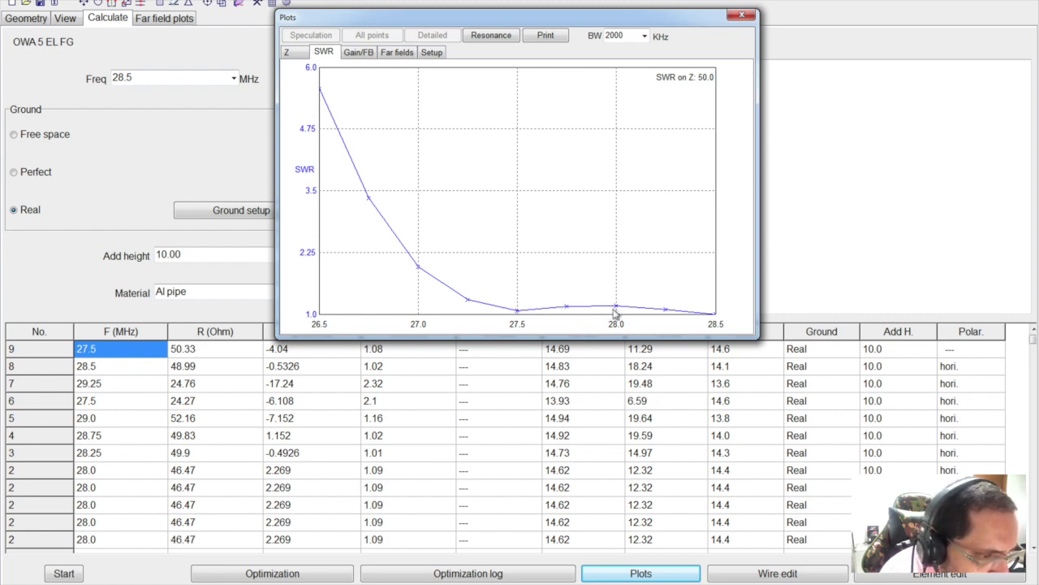
Step: Narrow the SWR plot to a 1000 kHz bandwidth and calculate its detailed points
left_click(645, 37)
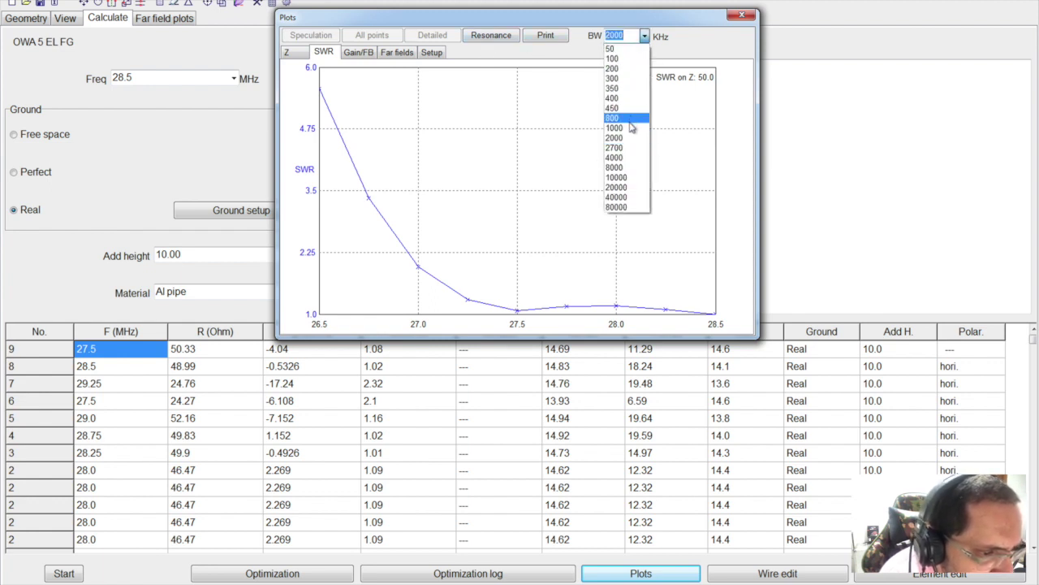
left_click(631, 128)
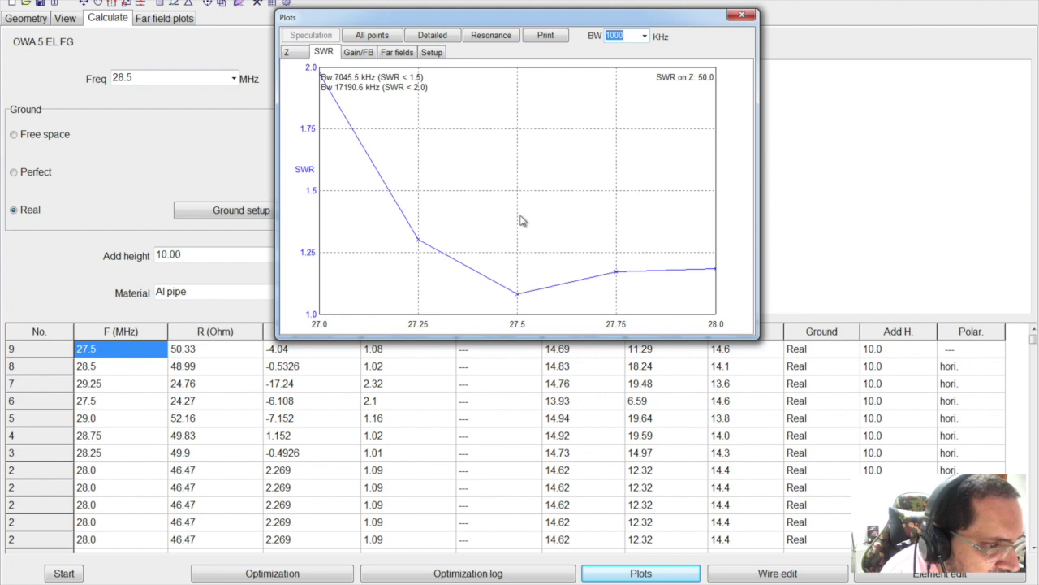
left_click(388, 37)
left_click(433, 37)
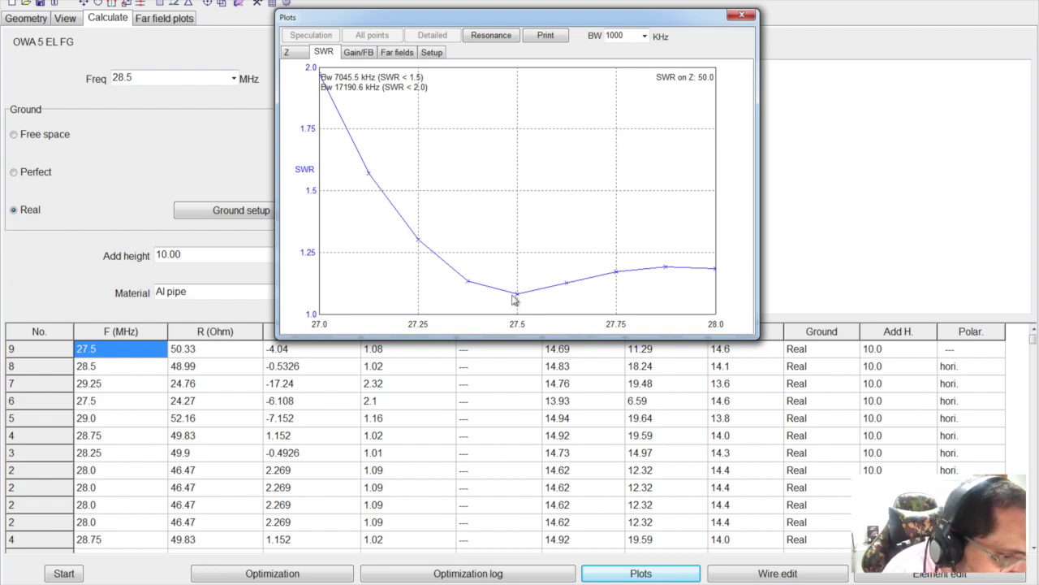
Step: Calculate the detailed SWR curve over 2700 kHz and over 4000 kHz, and close the plots
left_click(644, 36)
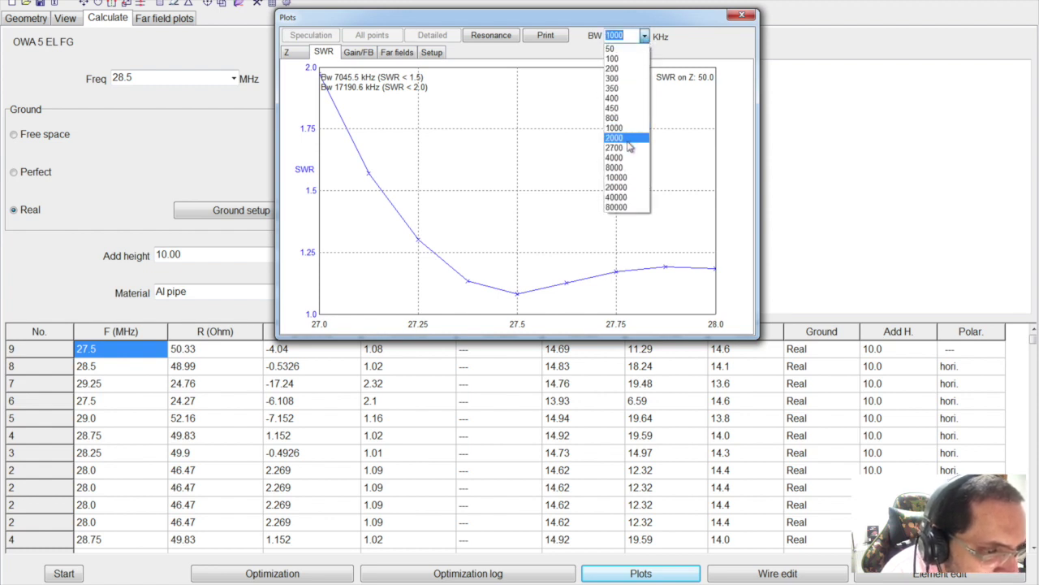
left_click(630, 149)
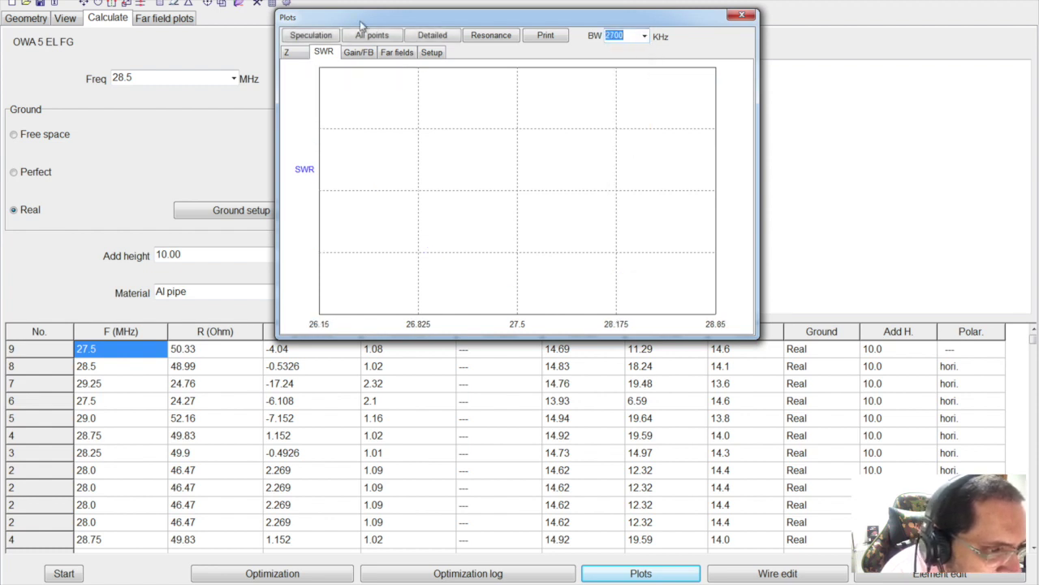
left_click(418, 36)
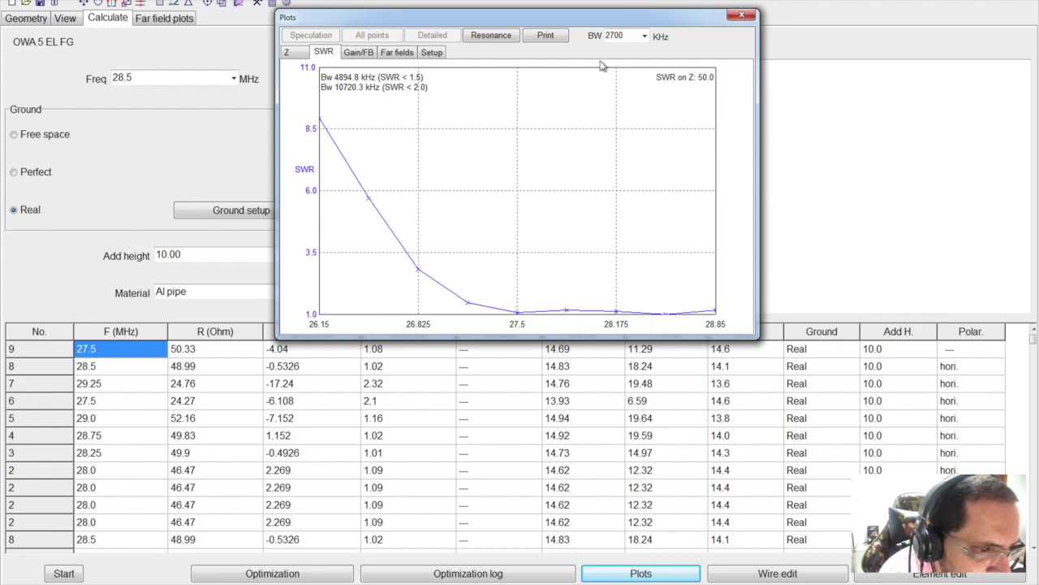
left_click(644, 36)
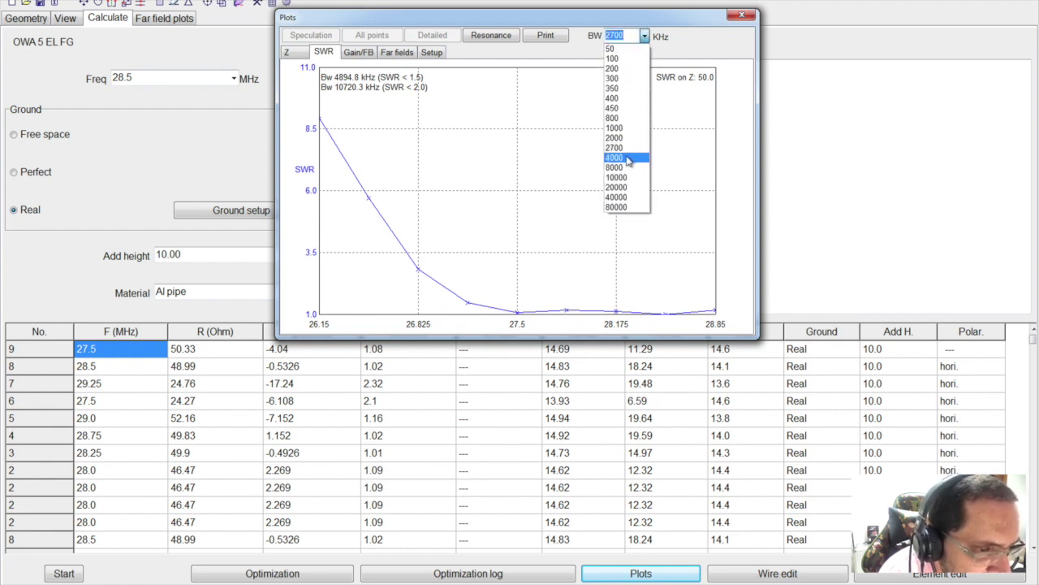
left_click(629, 157)
left_click(433, 36)
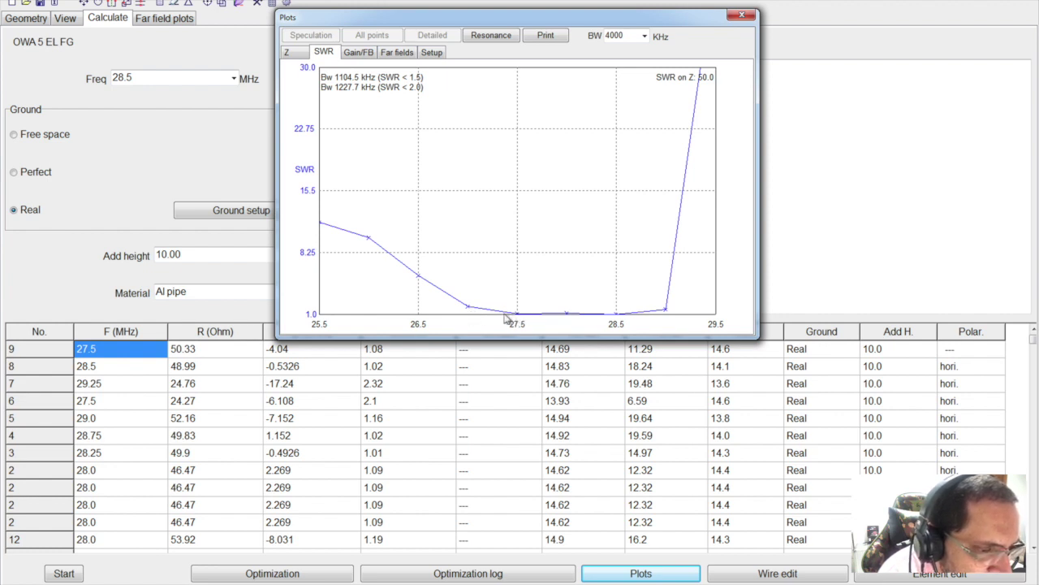
left_click(741, 14)
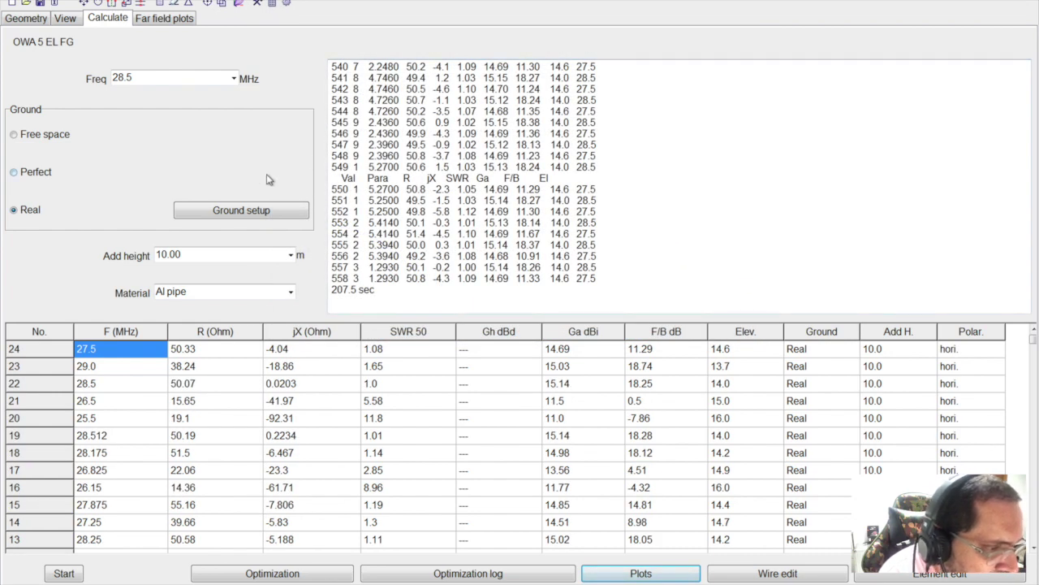
Step: Rerun the optimization with the SWR weight raised to its maximum, and decline saving the log
left_click(332, 567)
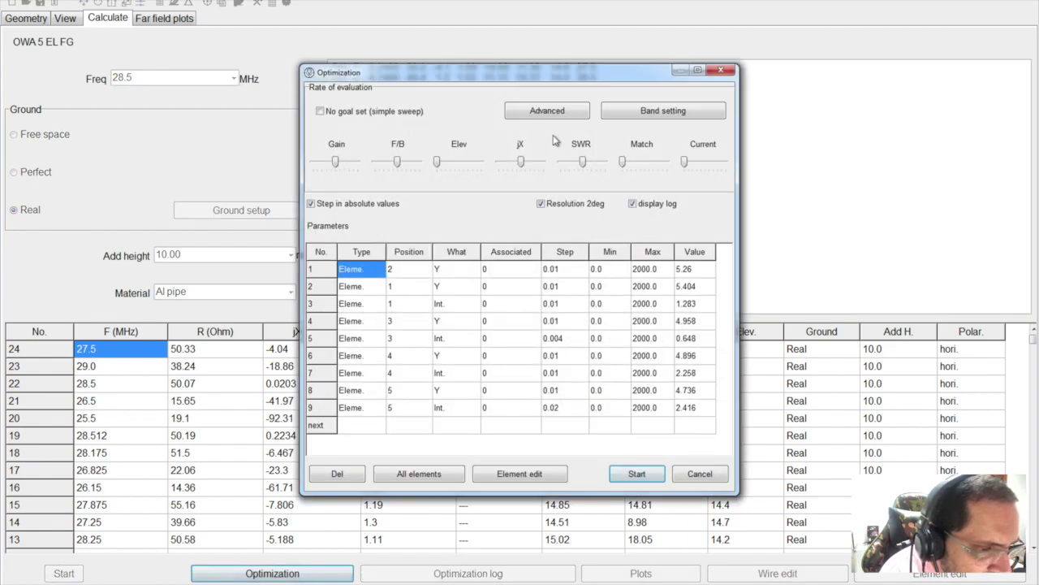
left_click_drag(583, 162, 606, 162)
left_click(625, 475)
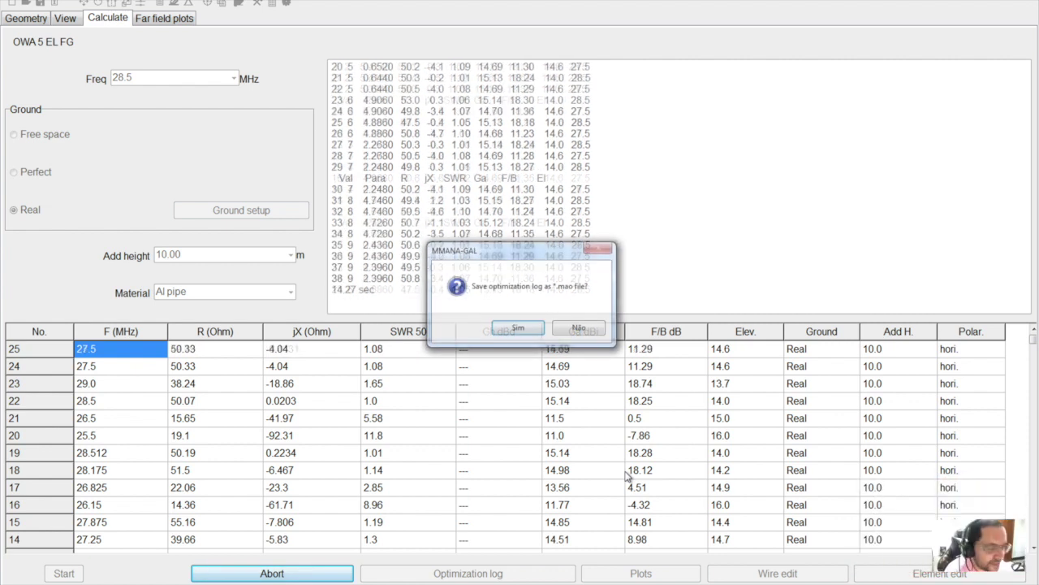
left_click(578, 328)
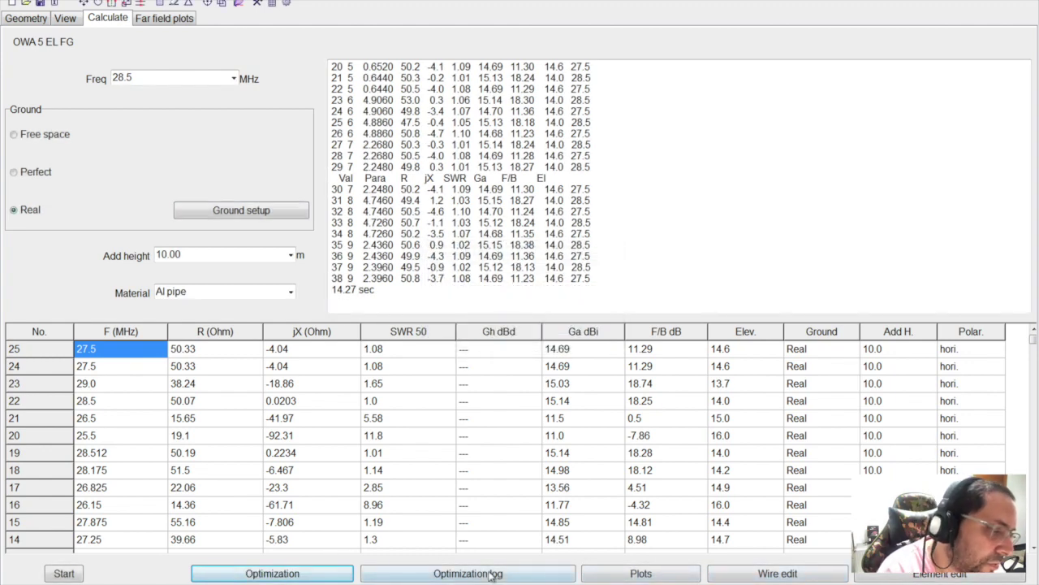
Step: Plot the reoptimized antenna's detailed SWR curve over a 4000 kHz bandwidth and again over 2000 kHz
left_click(620, 574)
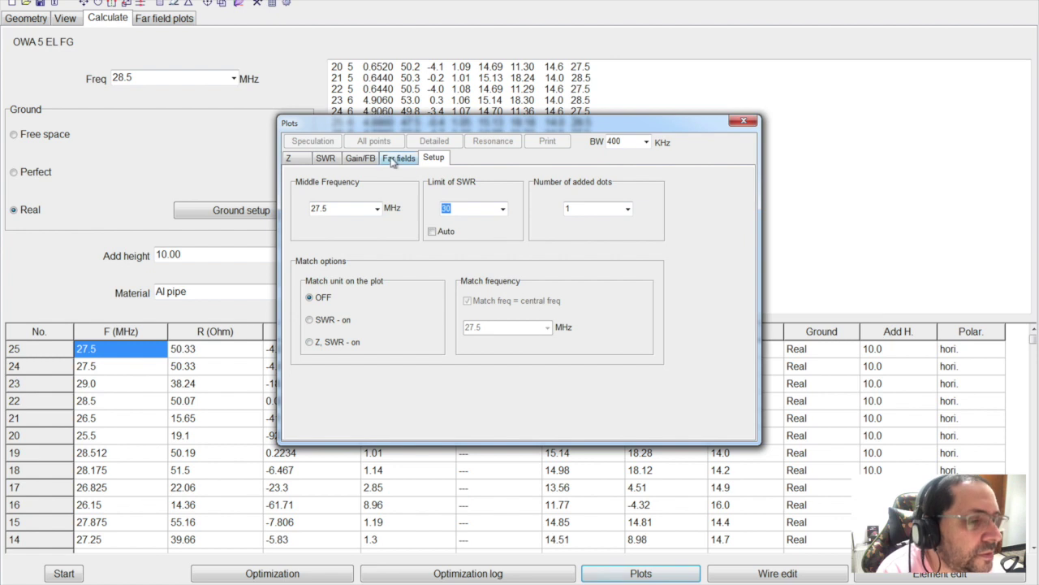
left_click(326, 158)
left_click(646, 142)
left_click(638, 264)
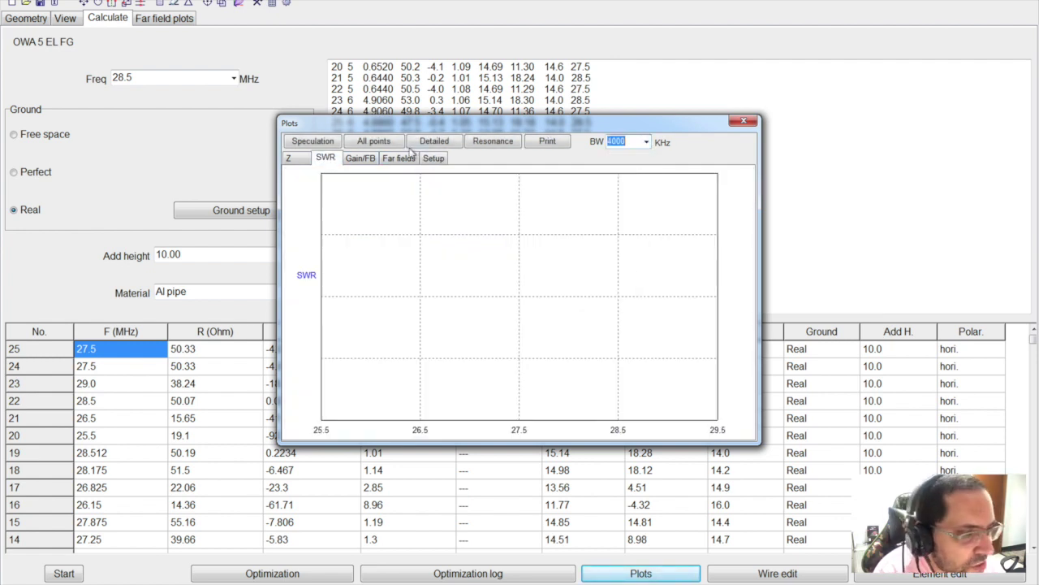
left_click(428, 142)
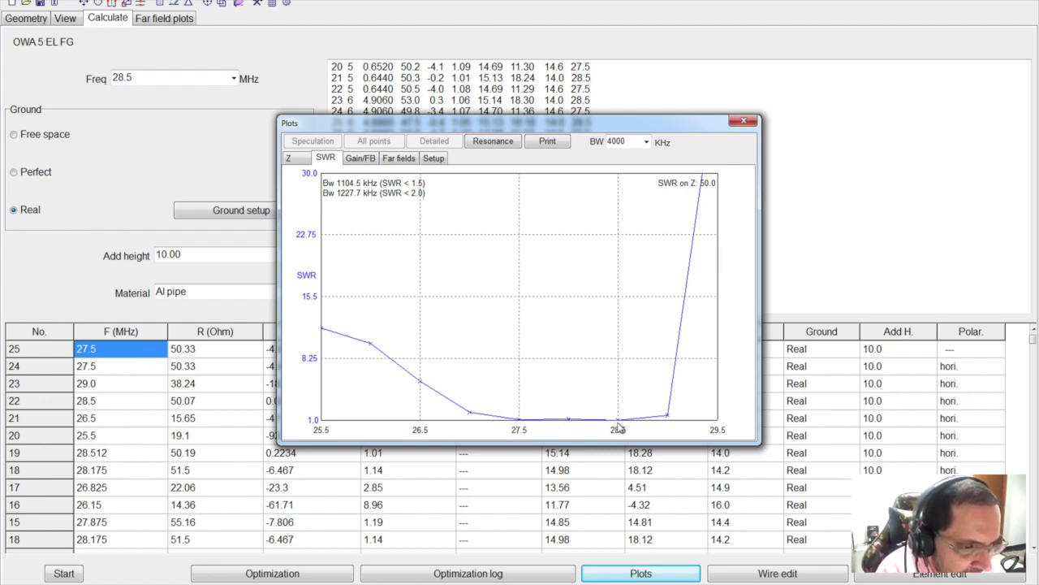
left_click(645, 143)
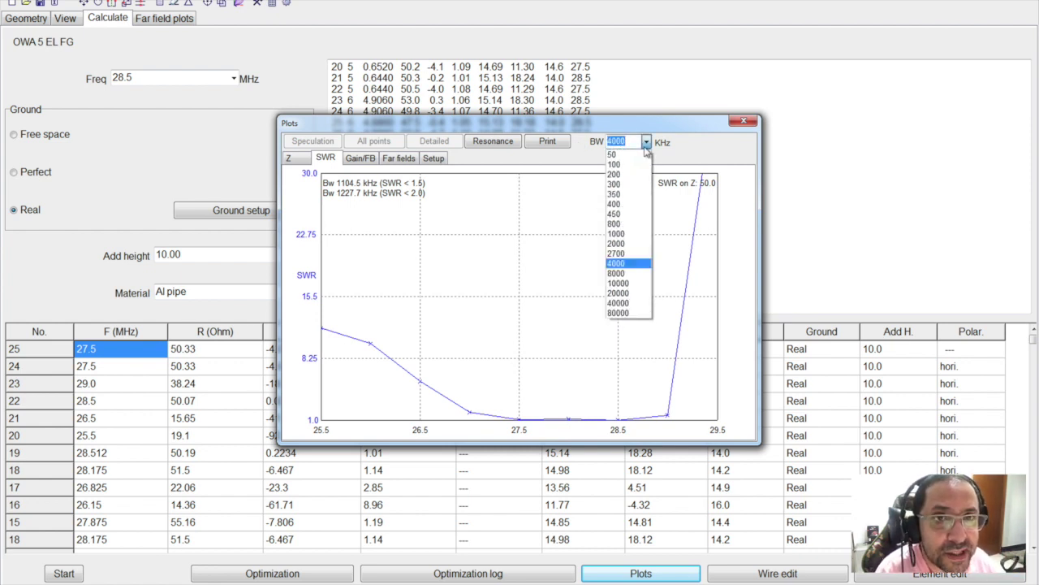
left_click(617, 244)
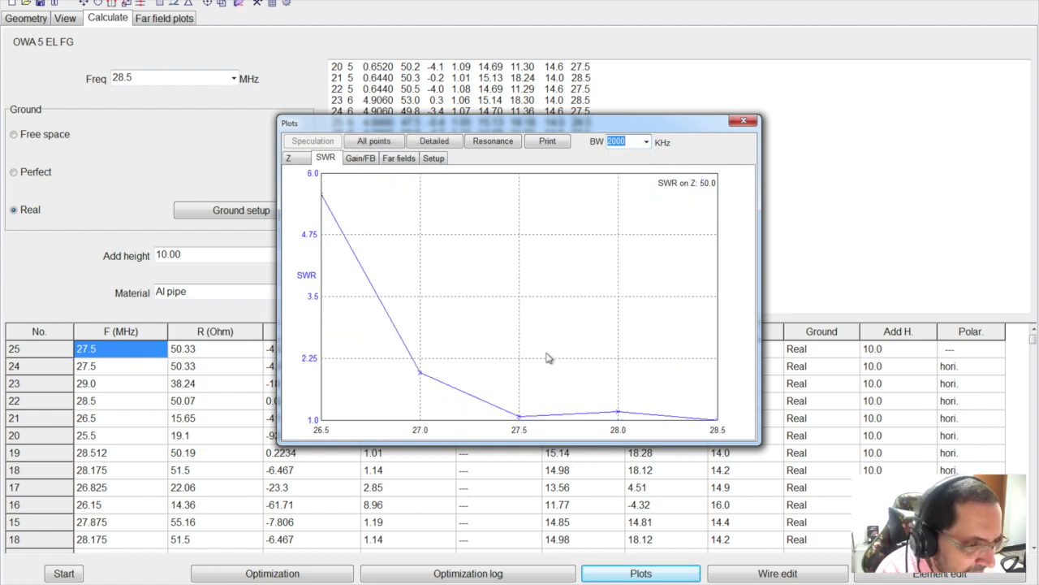
left_click(435, 141)
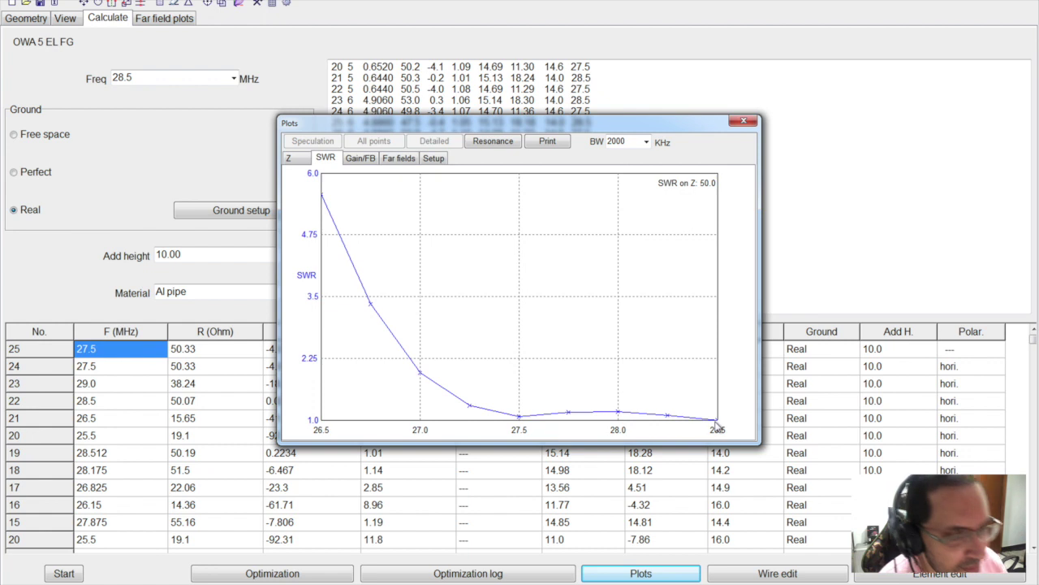
Step: Isolate the far-field patterns at 26.5, 27.5 and 28.5 MHz in turn and compare their gain and F/B
left_click(392, 160)
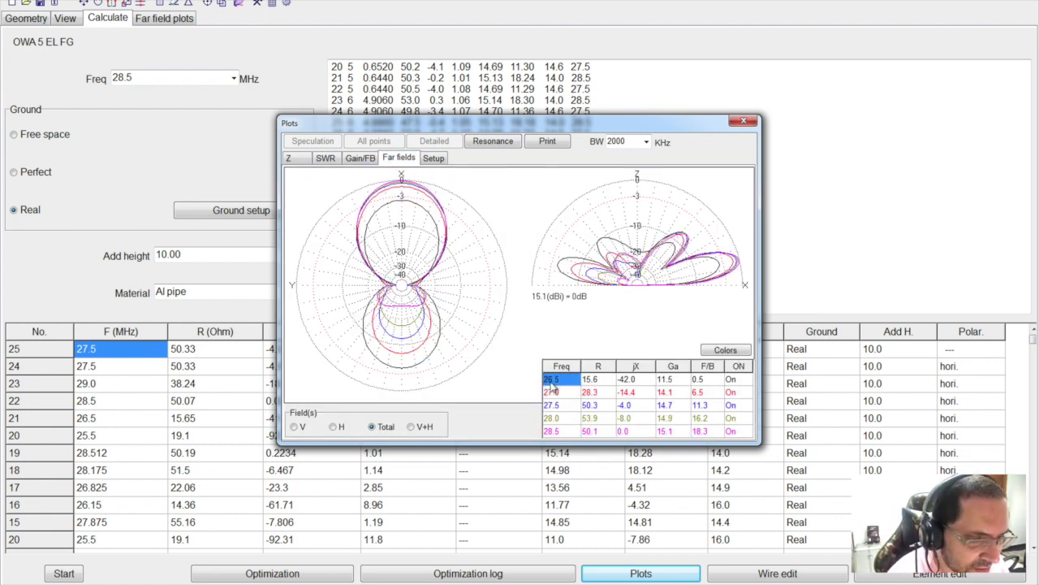
double_click(551, 382)
double_click(551, 407)
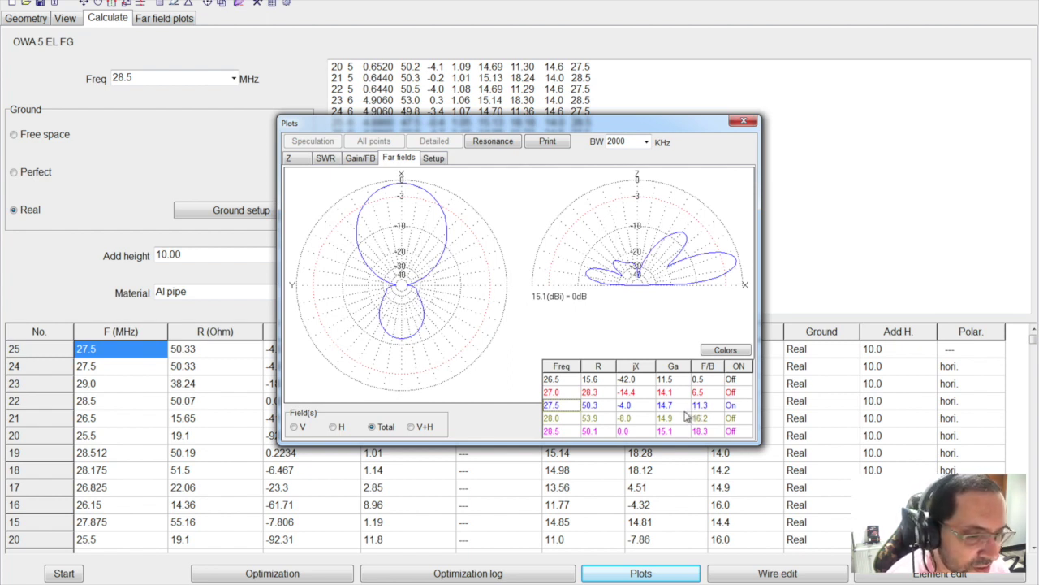
left_click(552, 433)
left_click(552, 435)
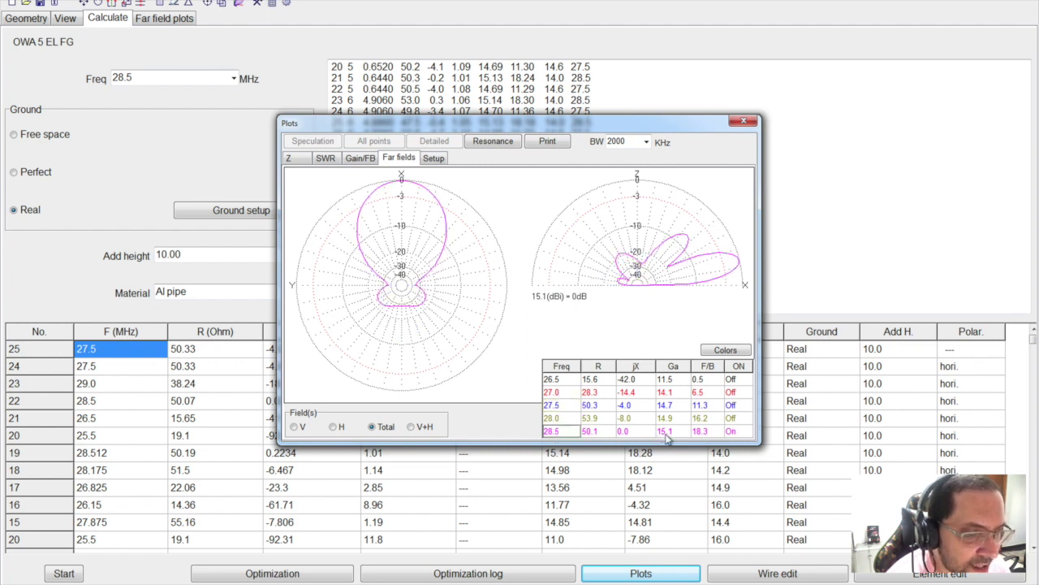
Step: Compare the individual far-field patterns from 28.5 MHz down to 26.5 MHz, and return to the 27.0 MHz pattern
left_click(696, 436)
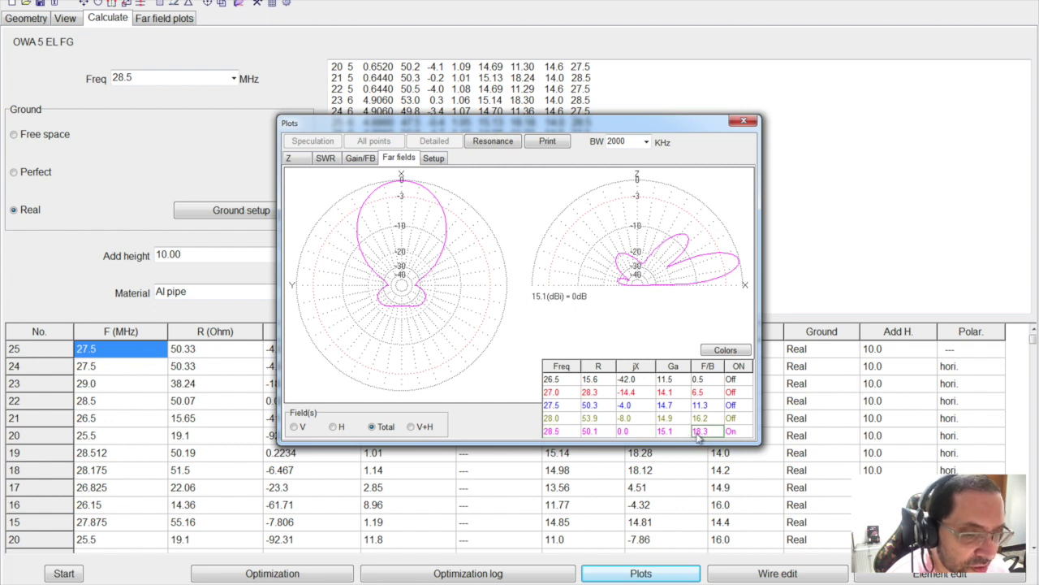
left_click(560, 418)
left_click(560, 432)
left_click(563, 419)
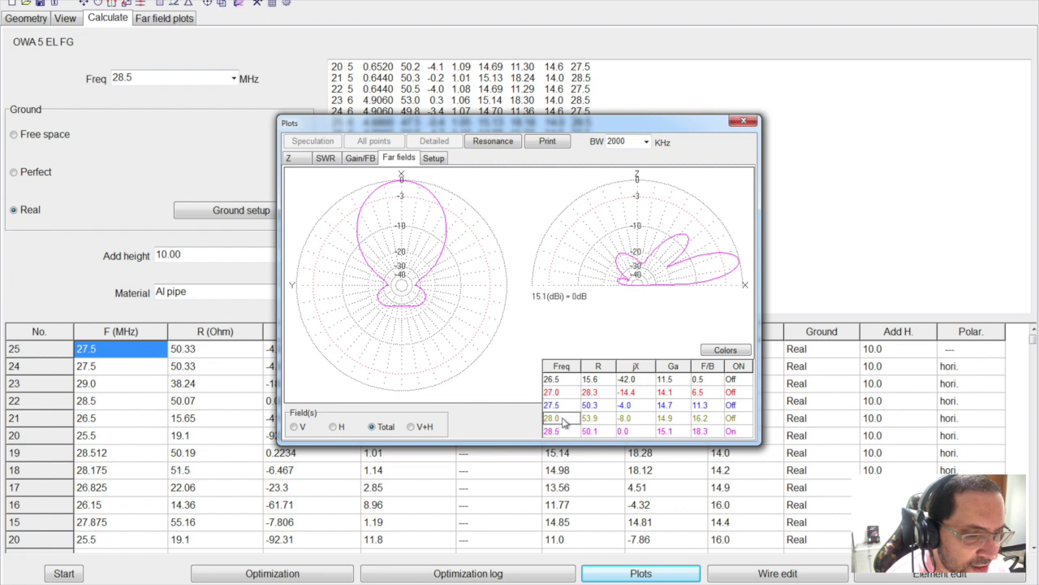
left_click(564, 432)
left_click(563, 406)
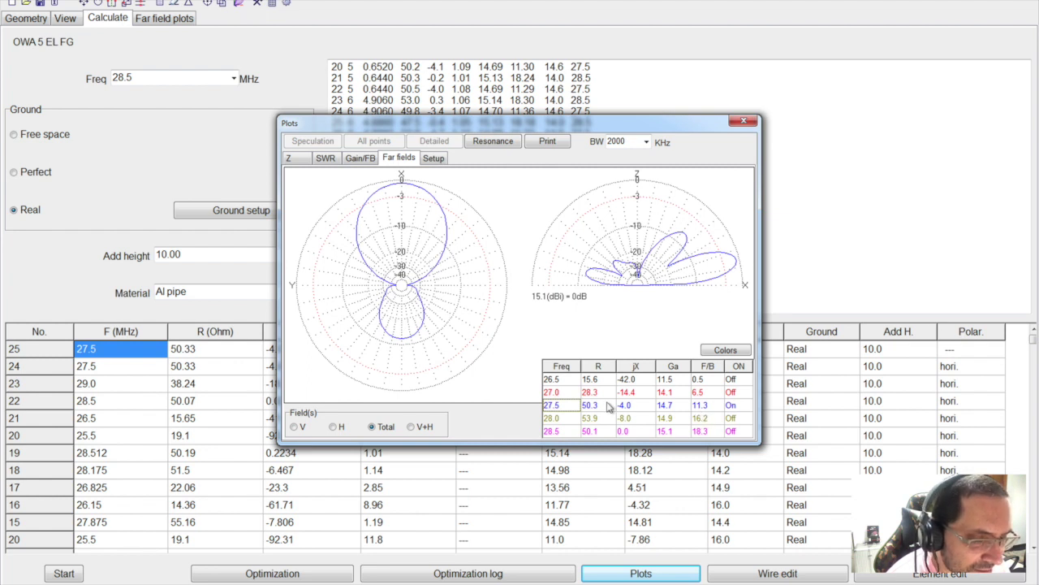
left_click(567, 394)
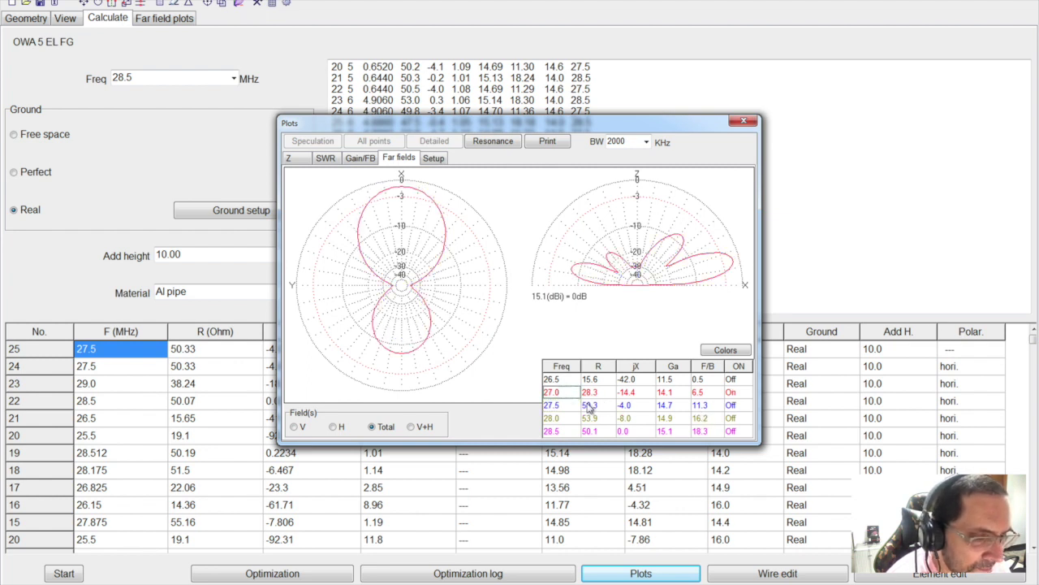
left_click(566, 382)
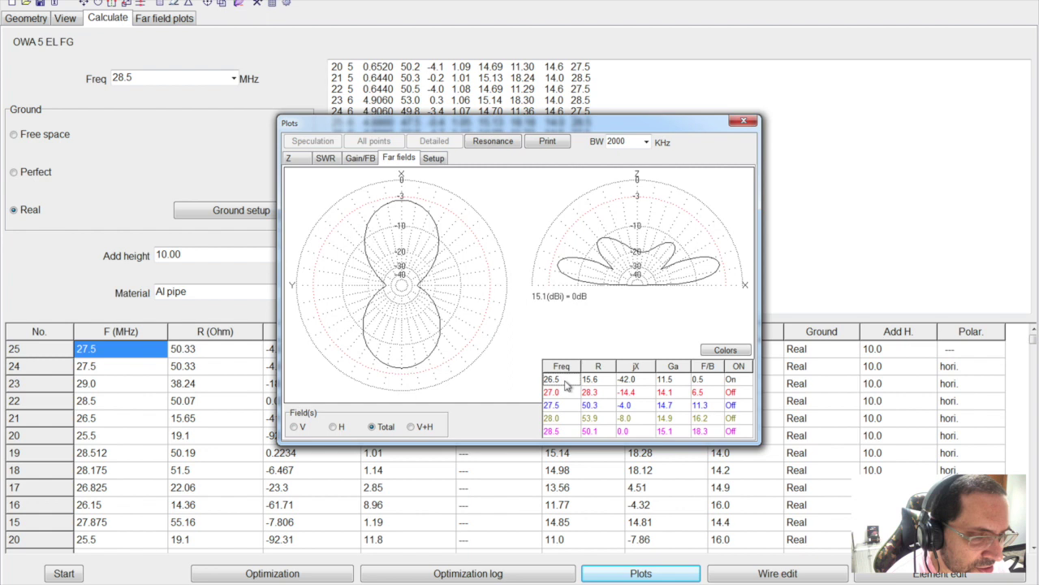
left_click(568, 392)
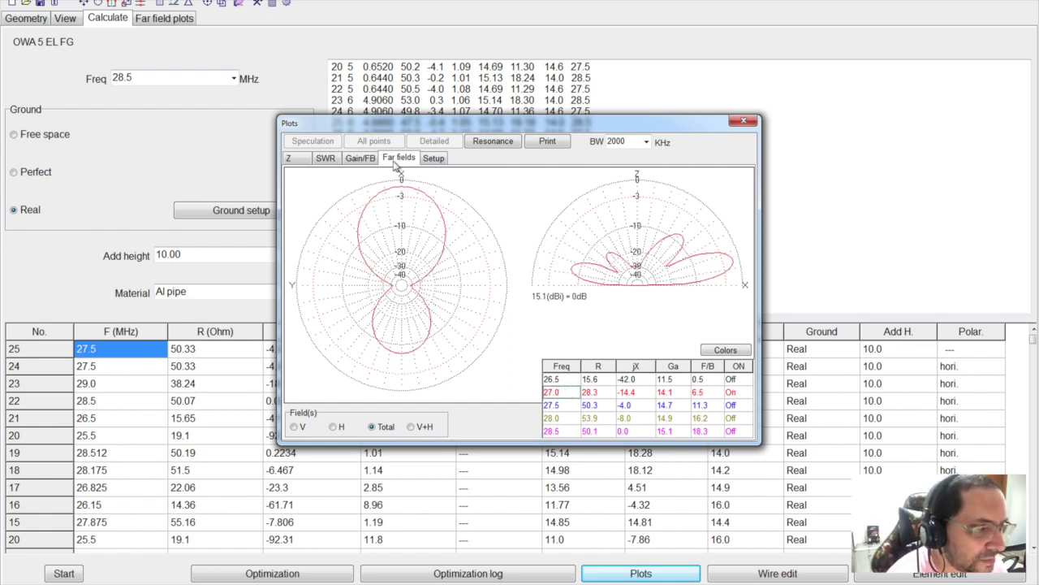
Step: Review the gain and F/B curves and the SWR curve, narrow the SWR bandwidth to 1000 kHz, and close the plots
left_click(366, 162)
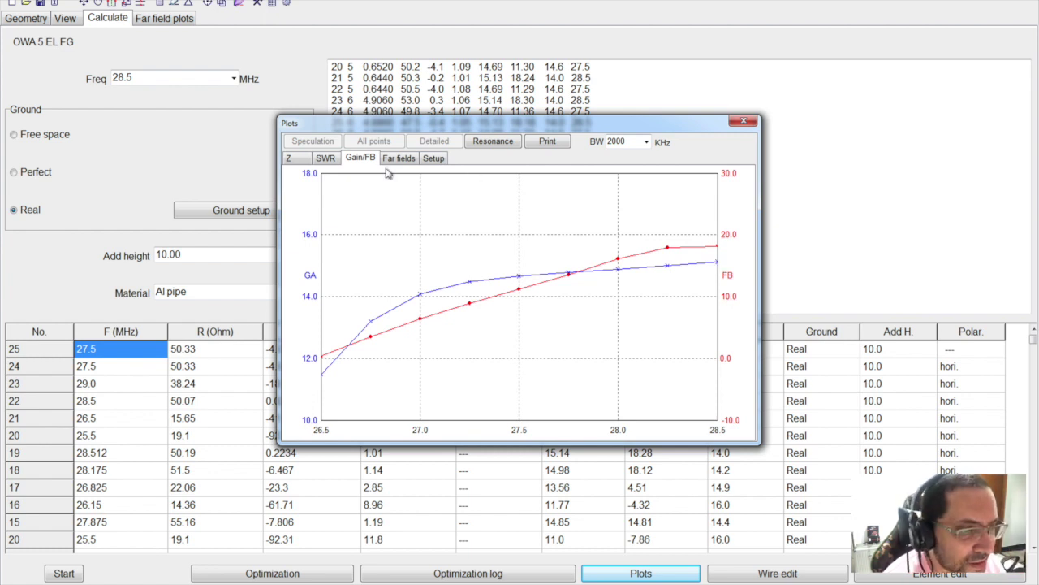
left_click(324, 160)
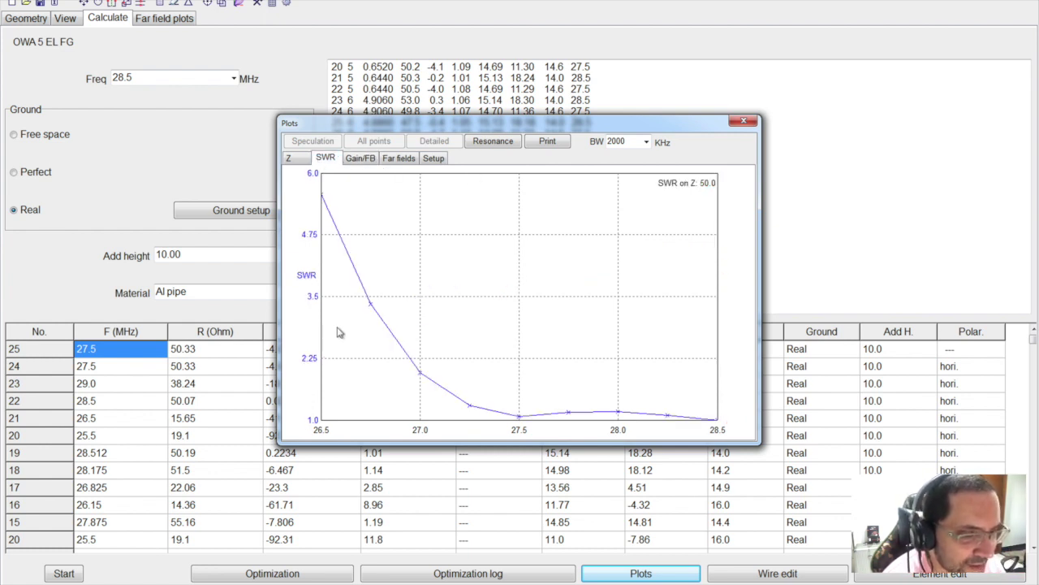
left_click(646, 142)
left_click(620, 235)
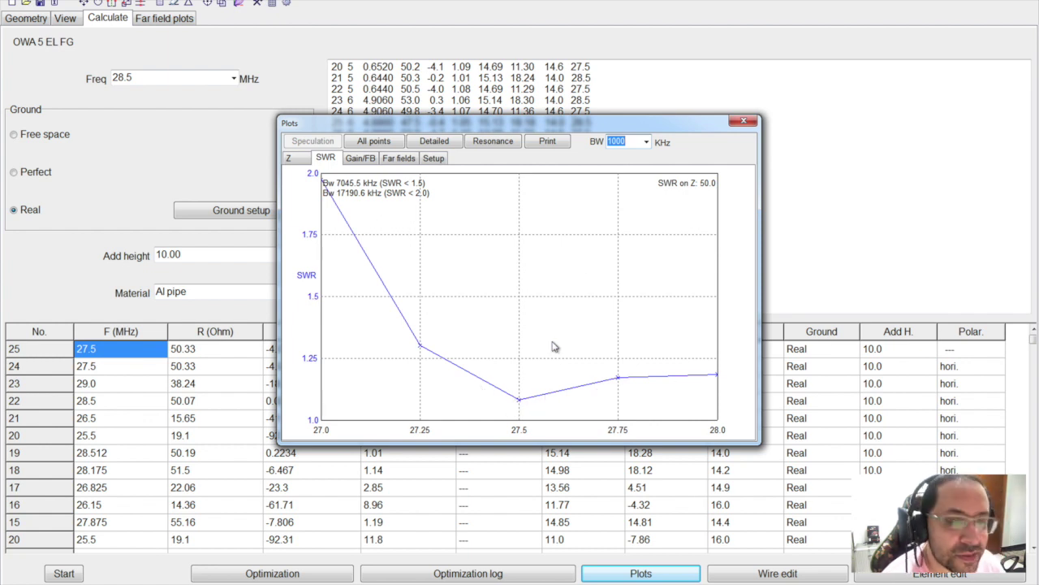
left_click(745, 120)
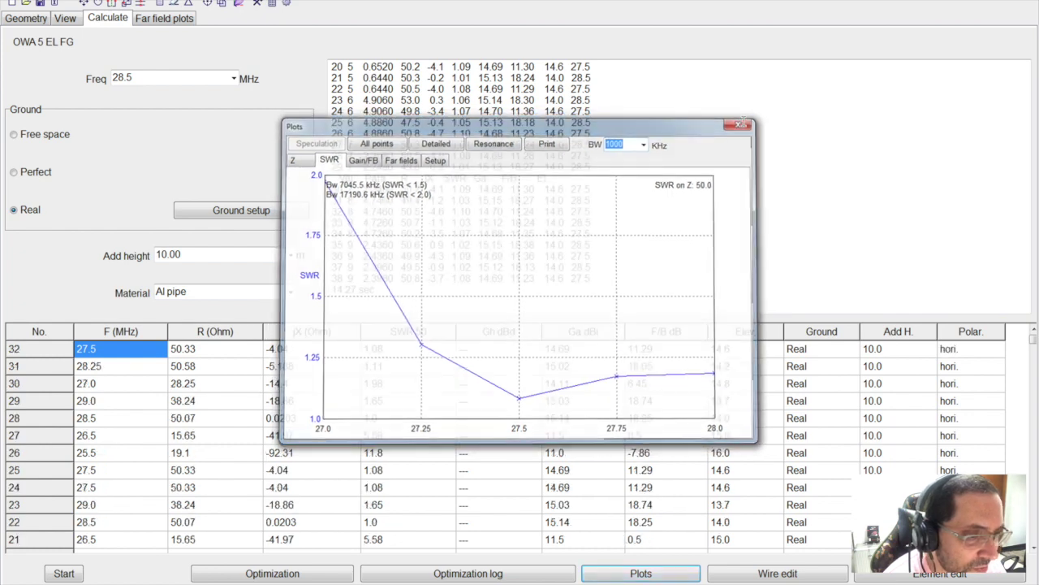
Step: Examine the optimized antenna's far-field plots and generate and rotate its 3D radiation pattern
left_click(170, 20)
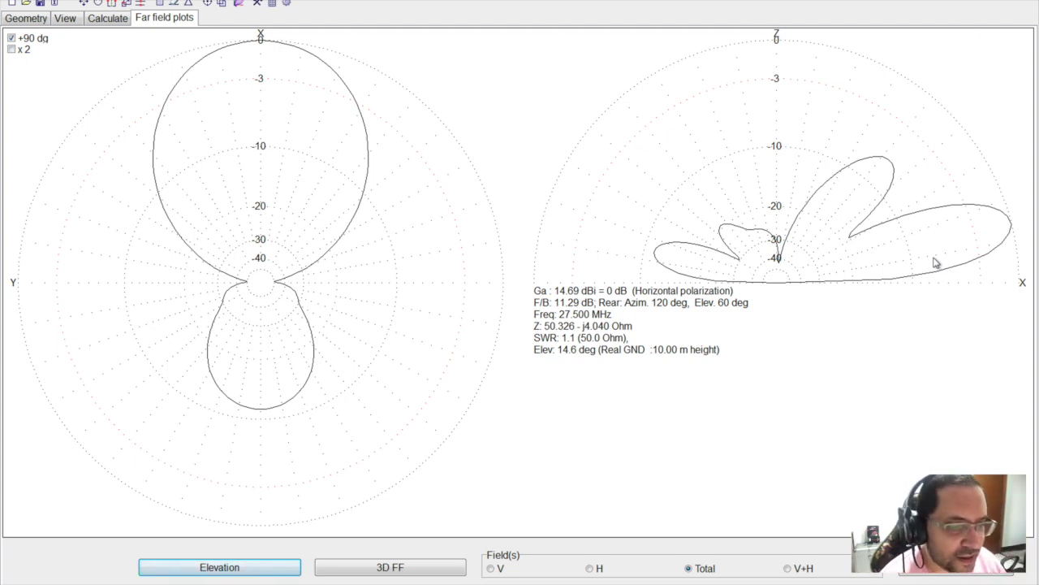
left_click(405, 560)
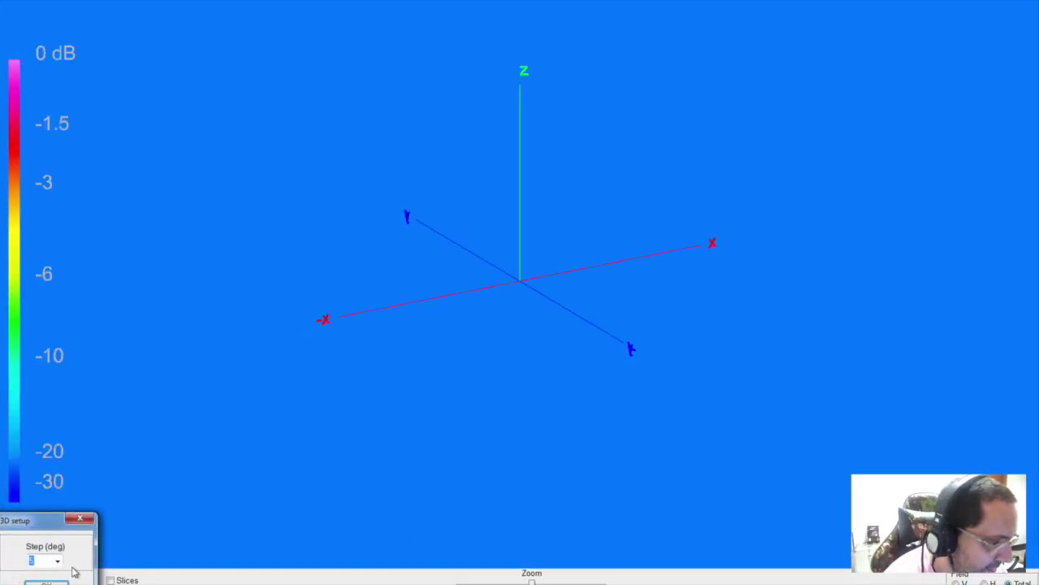
left_click(49, 582)
left_click_drag(420, 417, 476, 408)
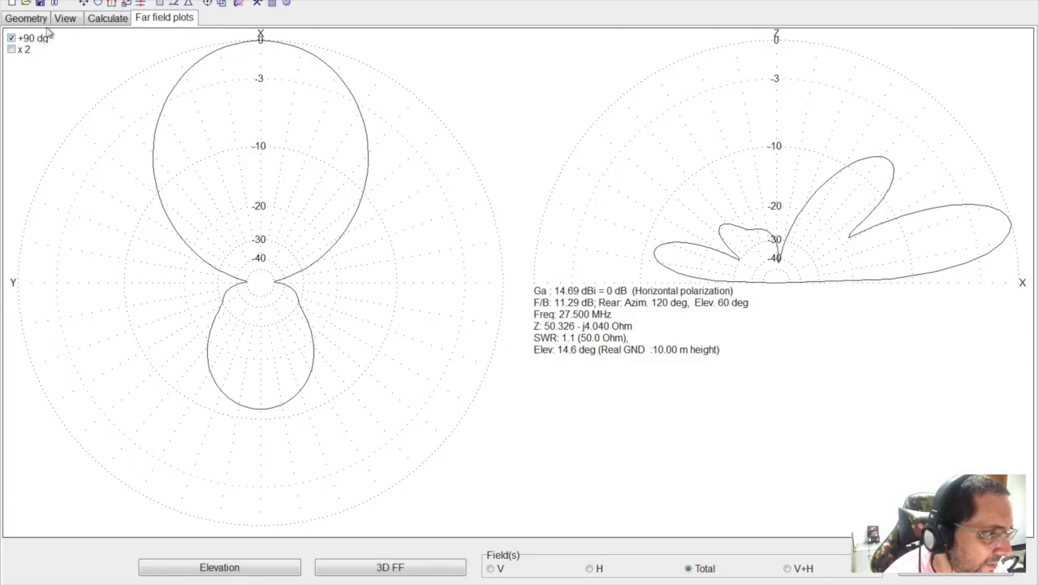
Step: Save the optimized antenna over the existing file OWA 5 ELE FG.maa and show its wire geometry table
left_click(39, 4)
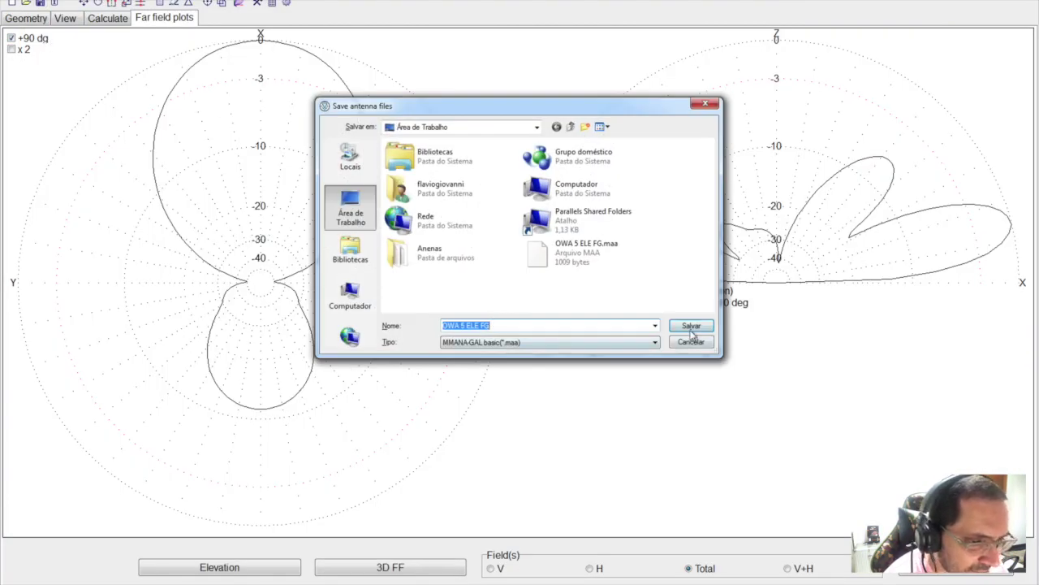
left_click(689, 326)
left_click(550, 288)
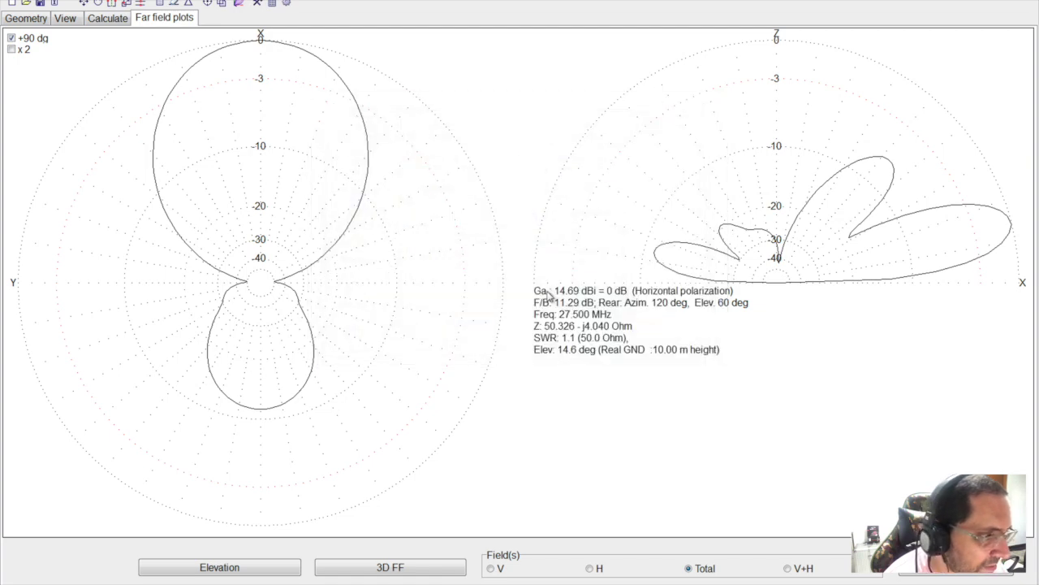
left_click(29, 20)
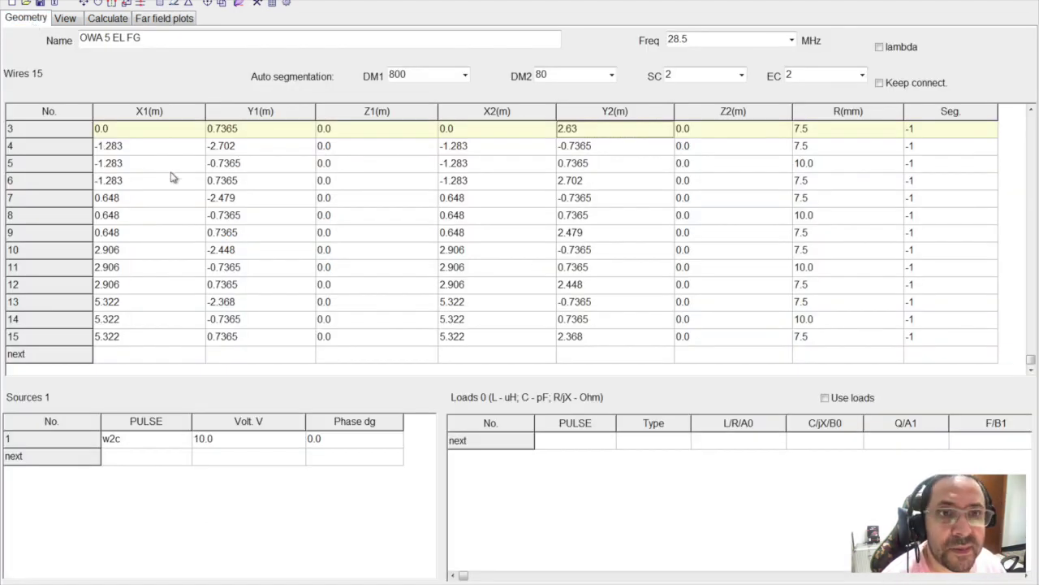